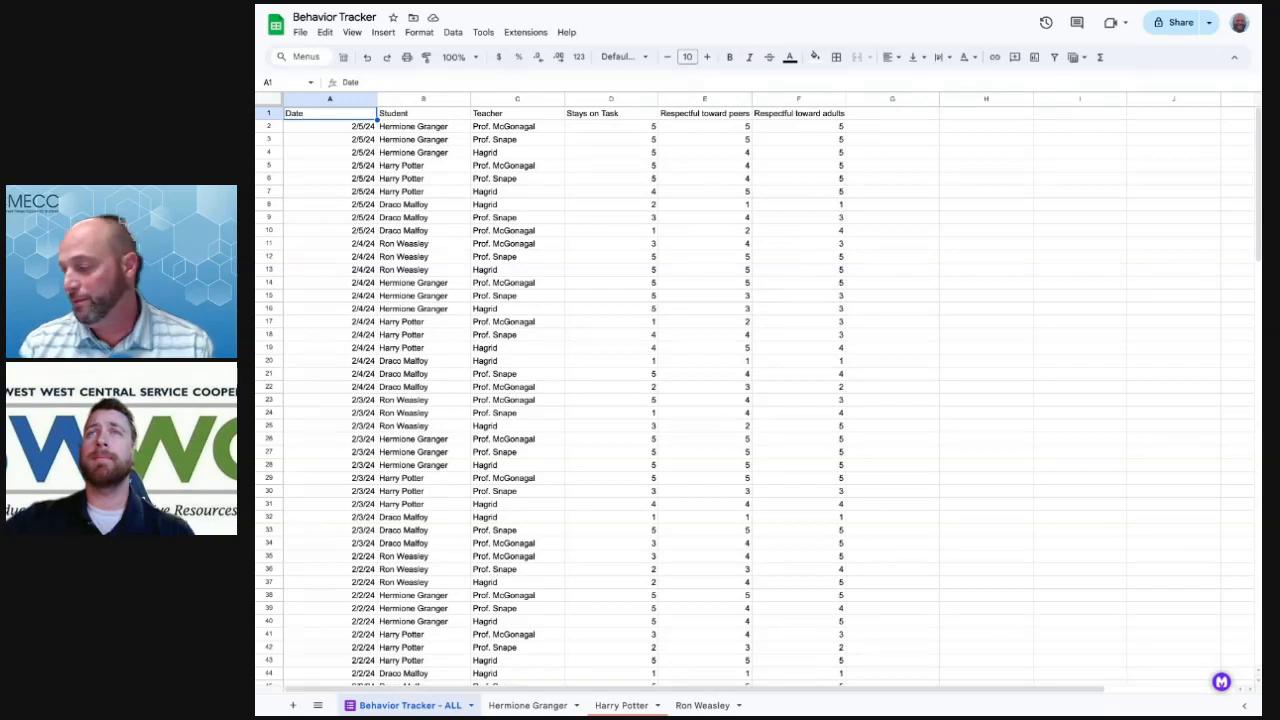
# Freeze header row 1 so it stays visible above the Behavior Tracker ratings
pyautogui.click(611, 191)
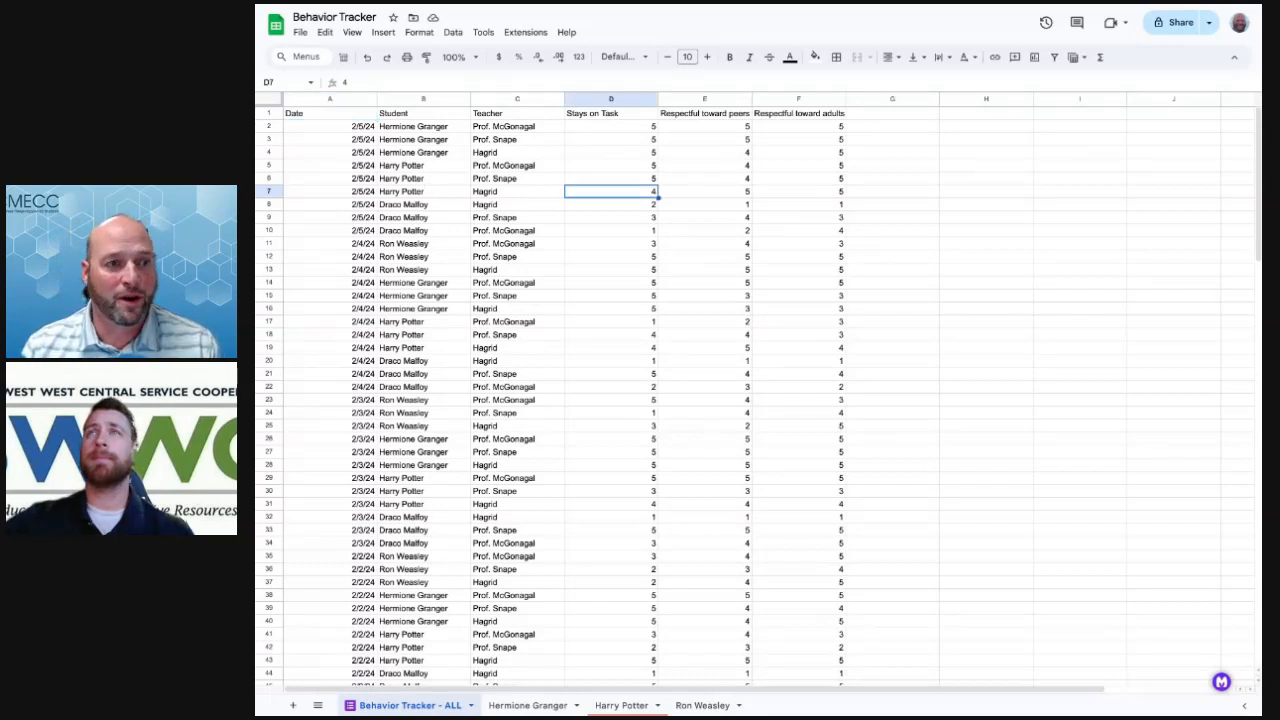
pyautogui.click(278, 116)
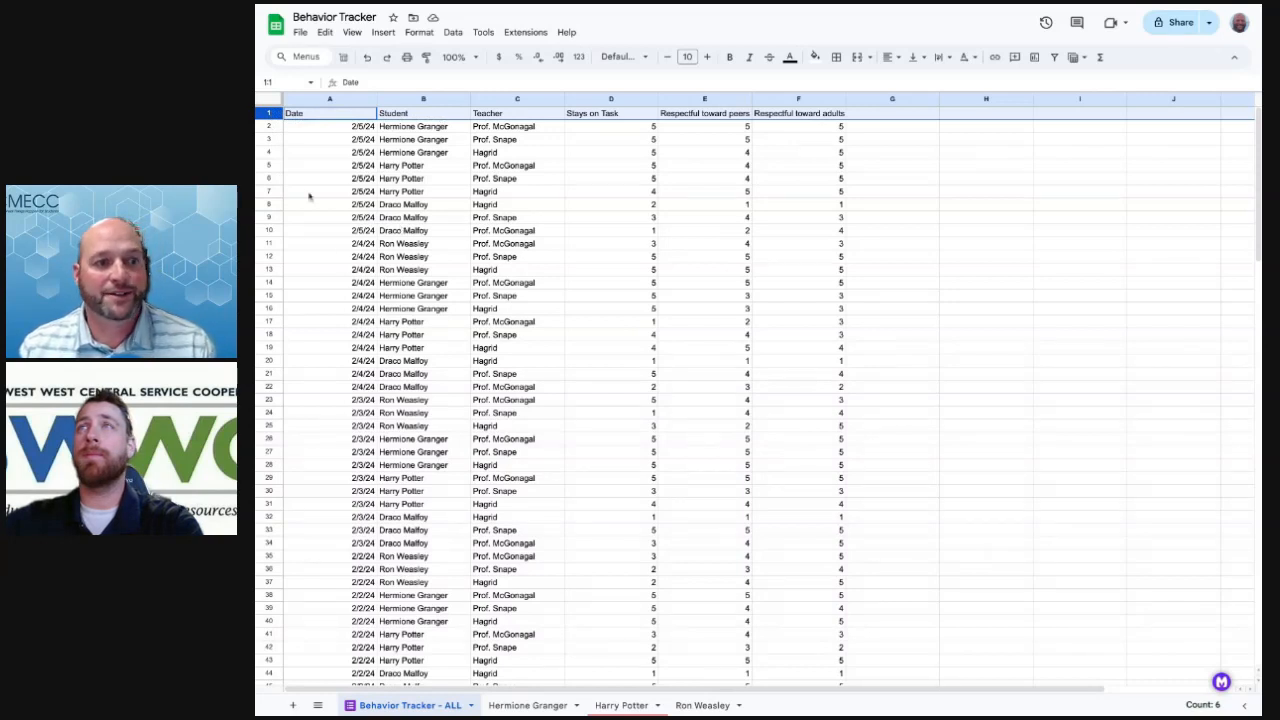
pyautogui.click(352, 33)
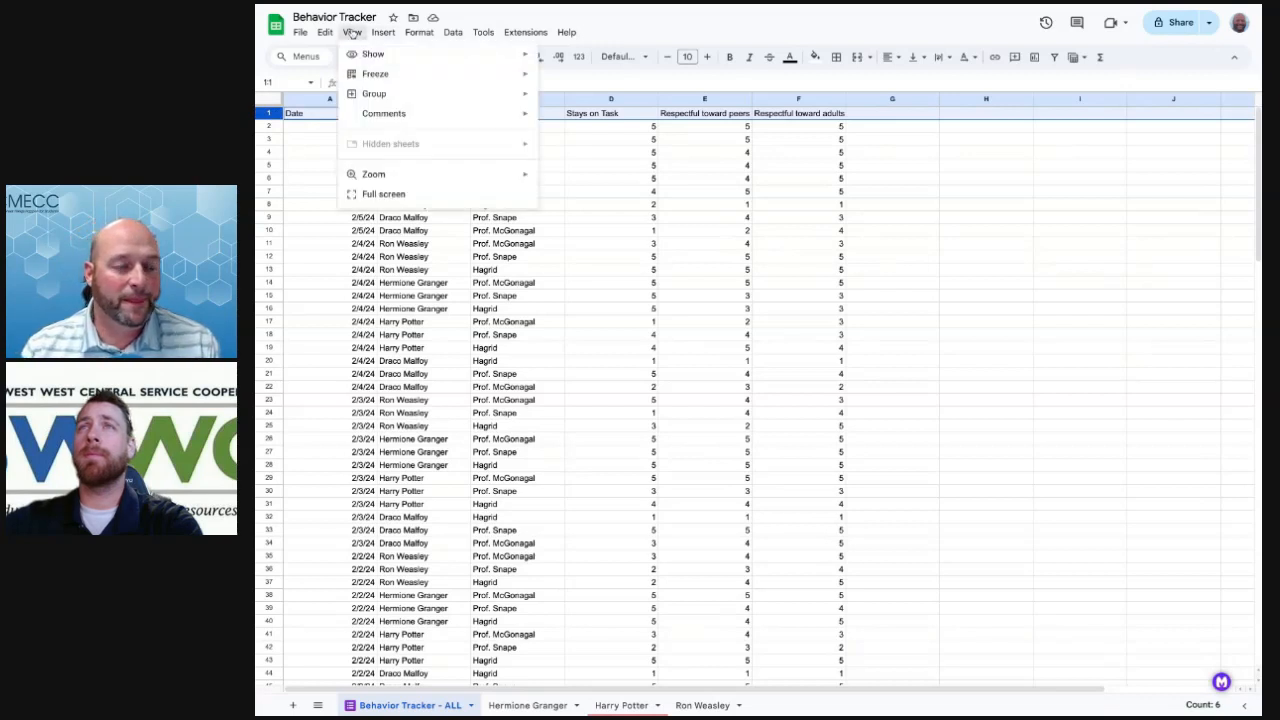
pyautogui.moveTo(380, 74)
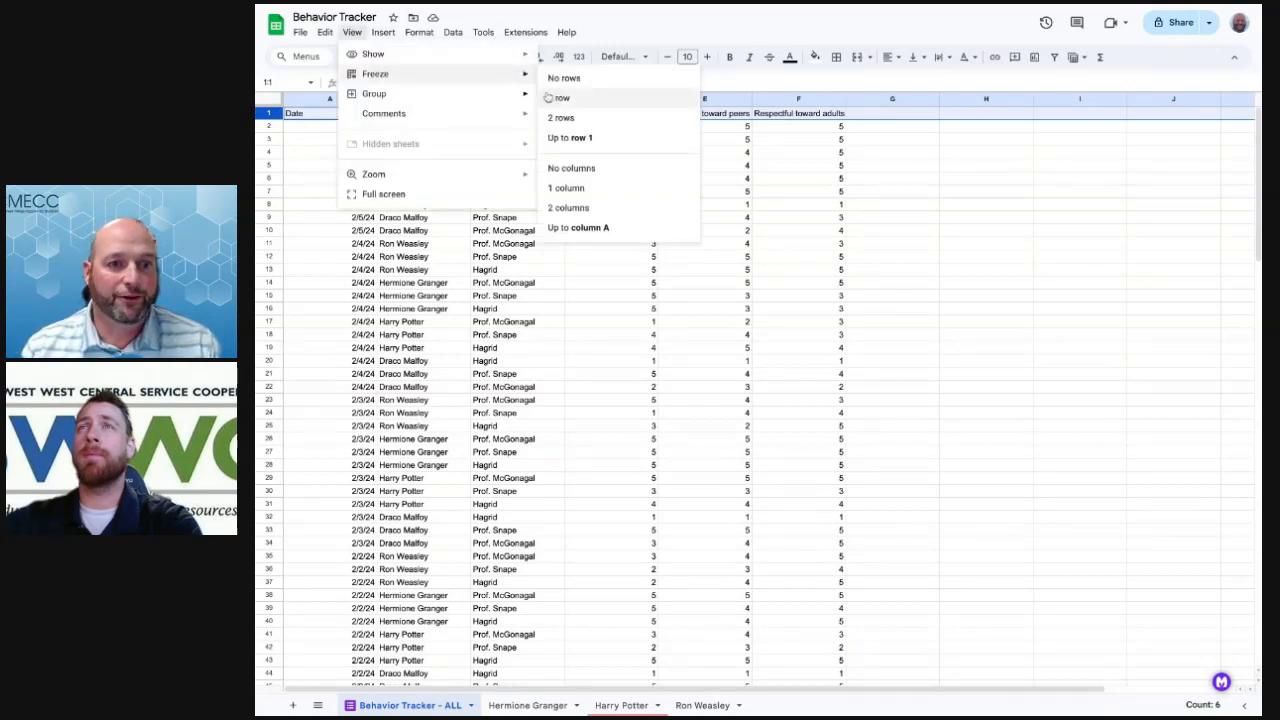
pyautogui.click(596, 138)
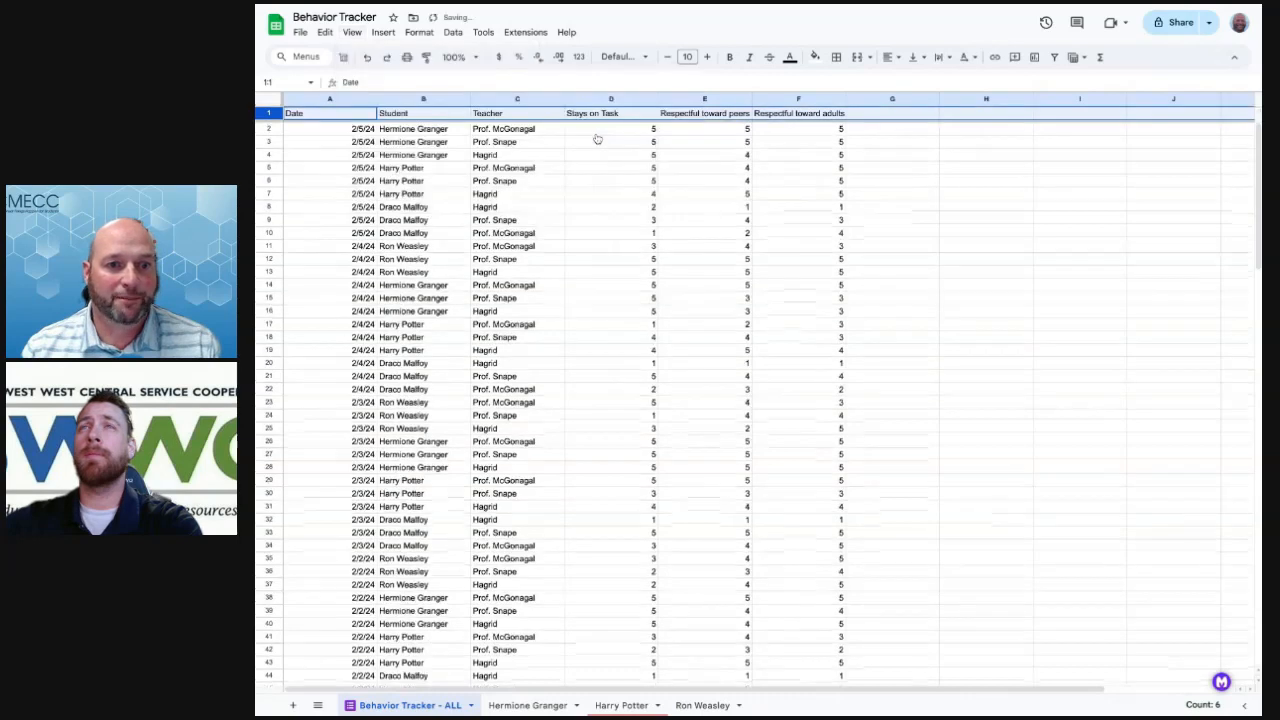
pyautogui.click(492, 172)
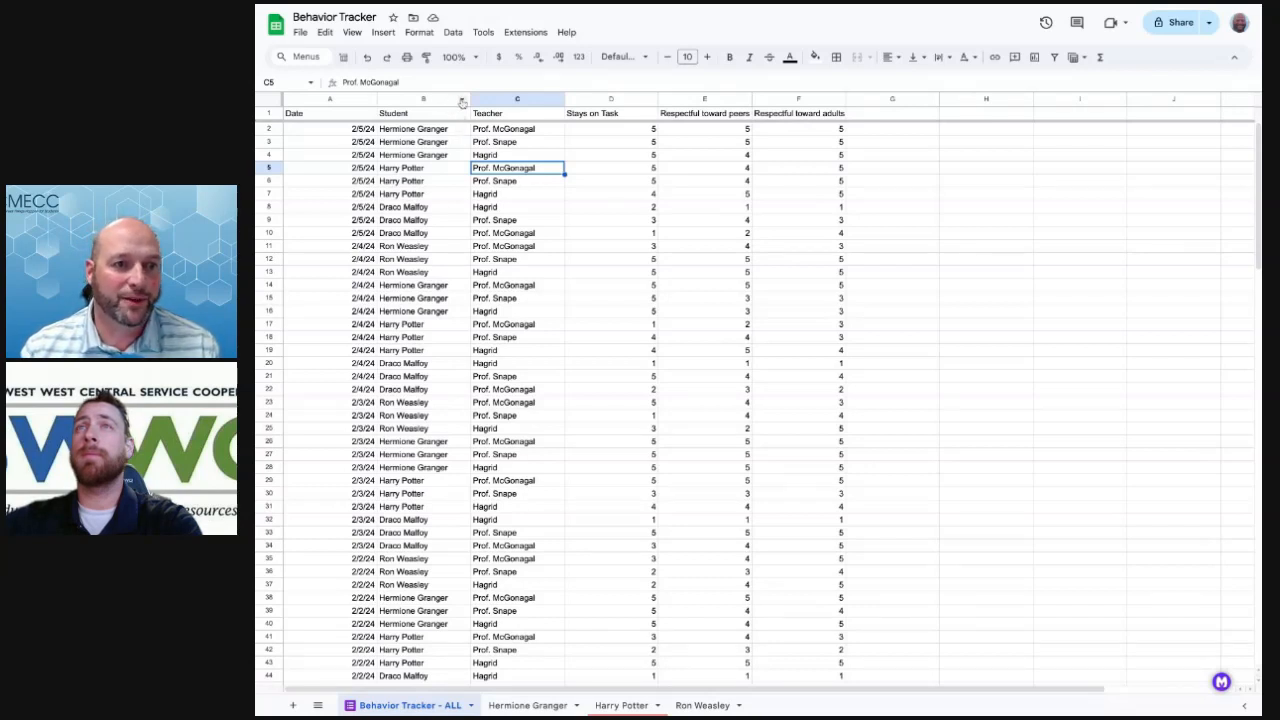
# Sort the sheet A to Z by the Student column and scroll through the regrouped rows
pyautogui.click(462, 103)
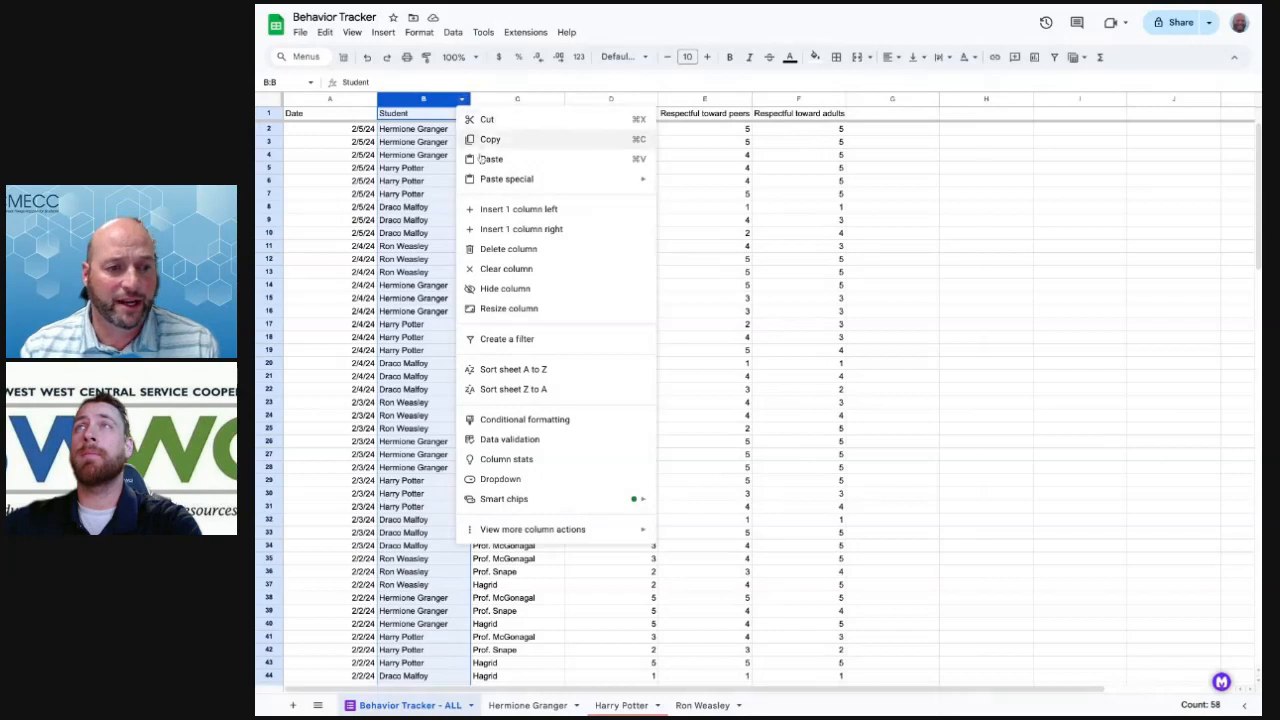
pyautogui.click(533, 371)
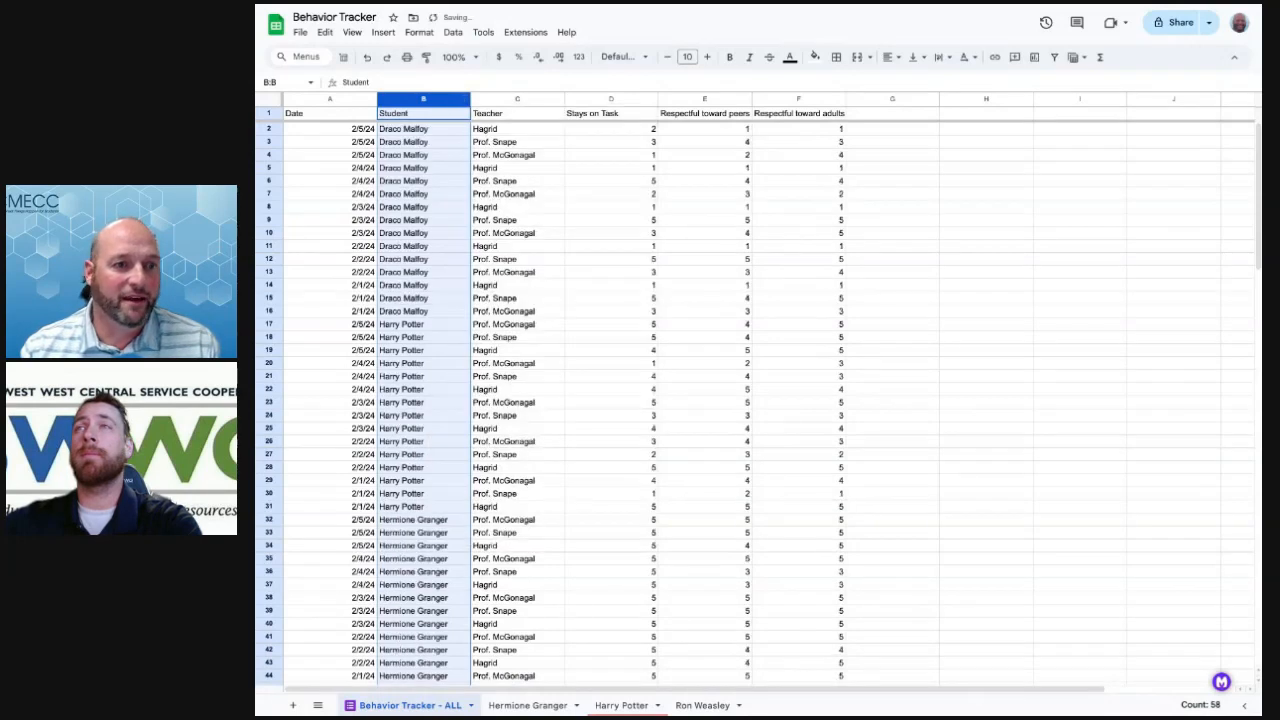
pyautogui.click(590, 236)
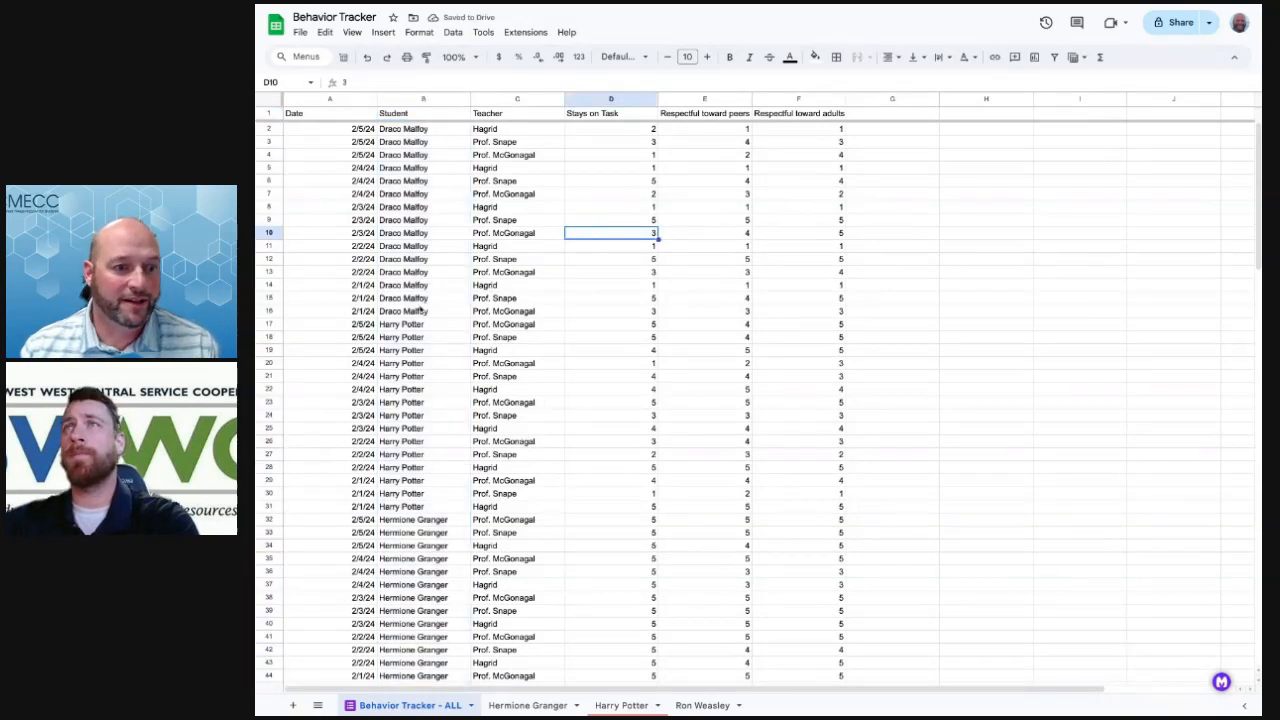
pyautogui.scroll(-4, 428, 325)
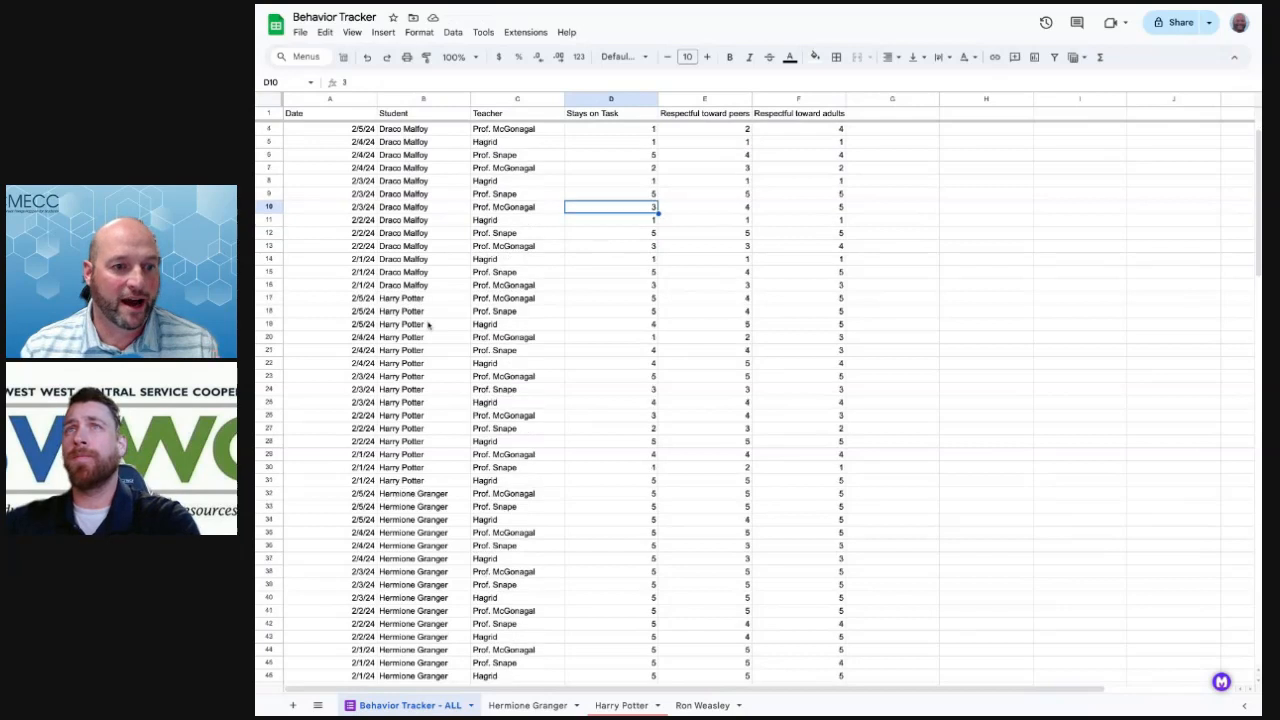
pyautogui.scroll(-3, 757, 400)
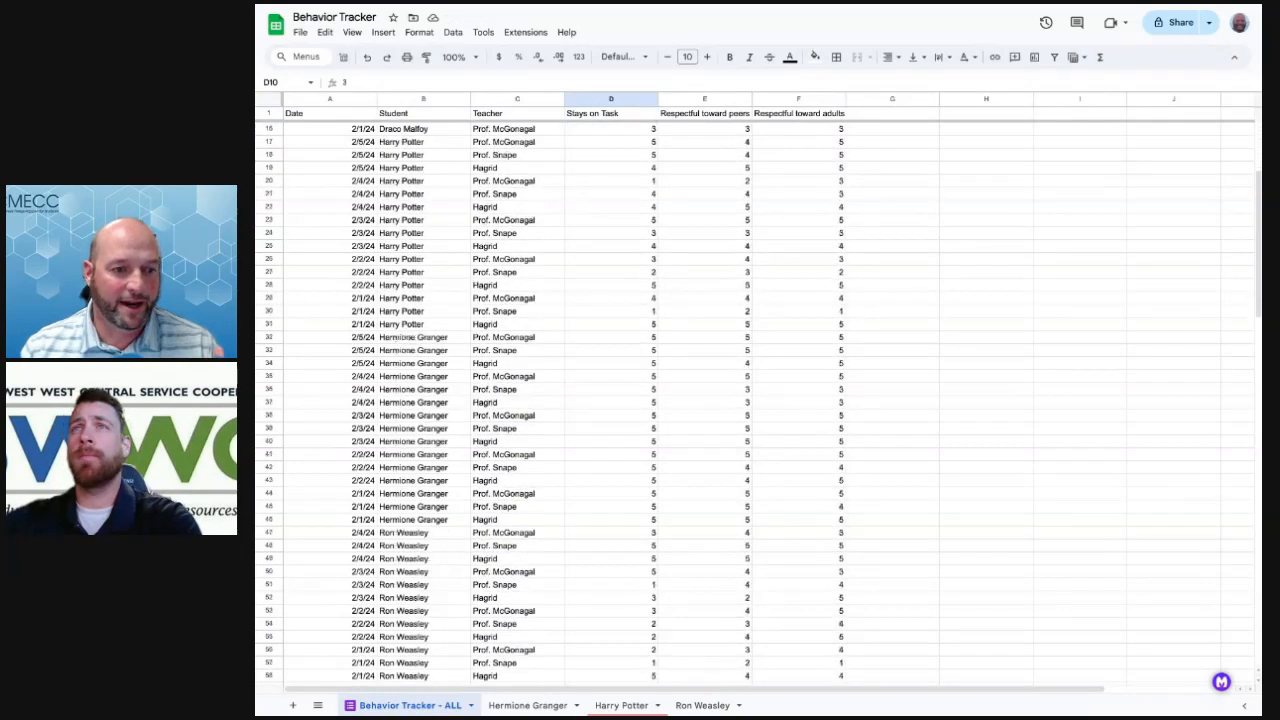
pyautogui.scroll(7, 757, 400)
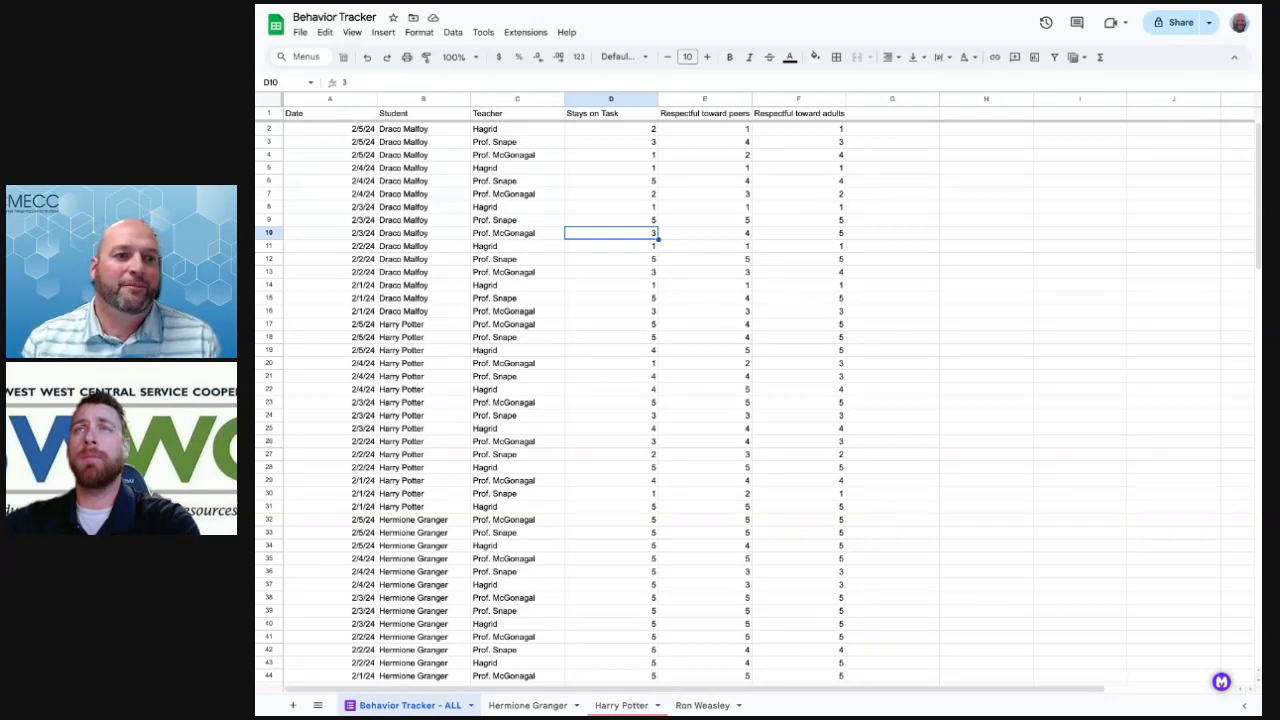
# Left-align the dates in column A
pyautogui.click(339, 100)
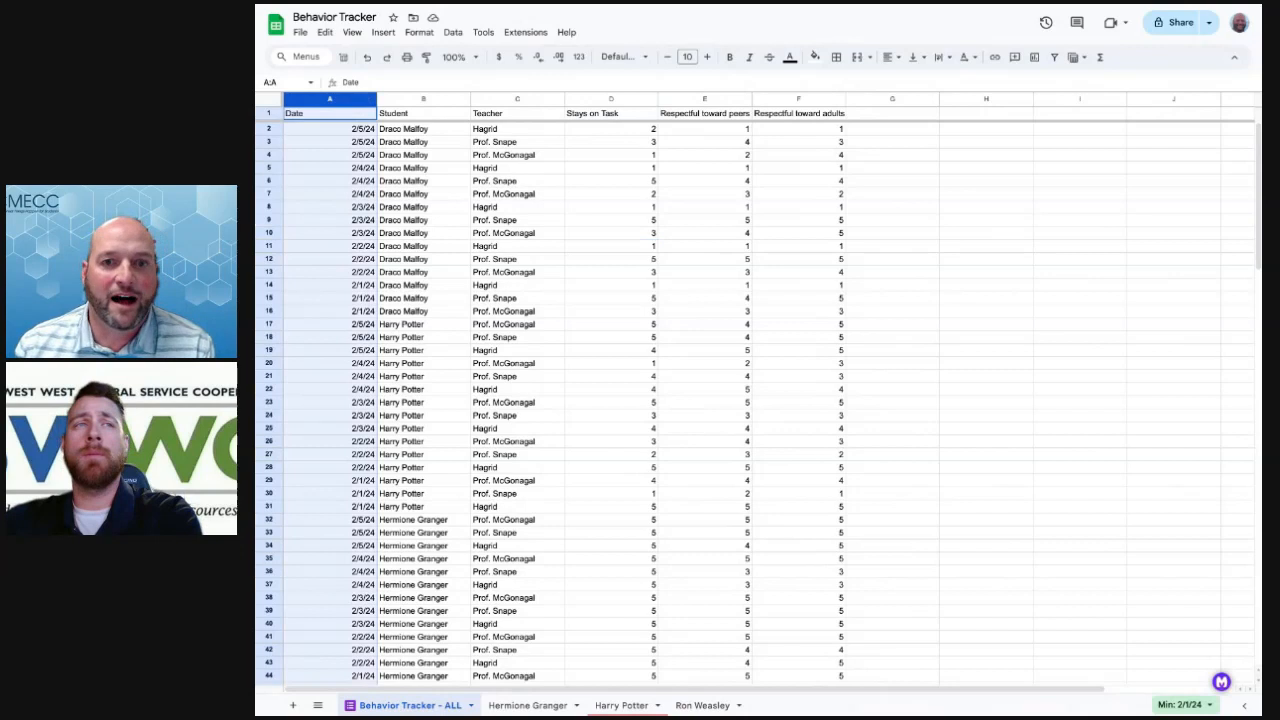
pyautogui.click(887, 57)
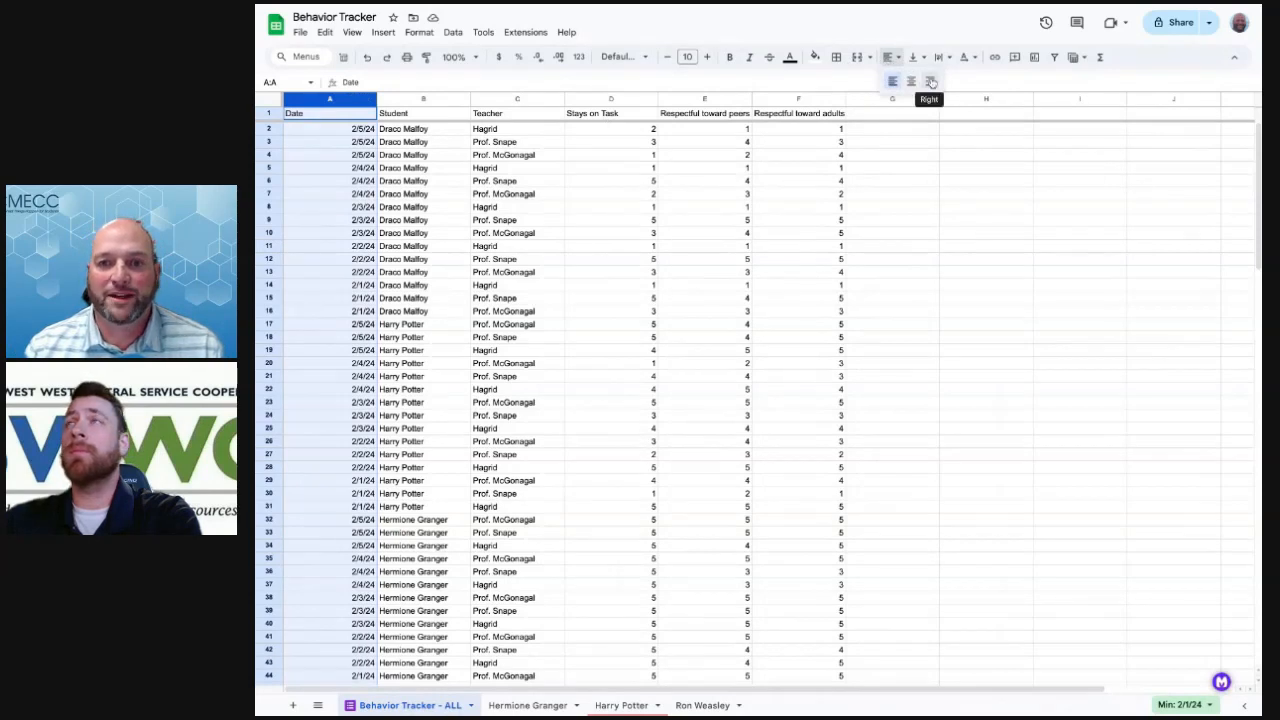
pyautogui.click(893, 81)
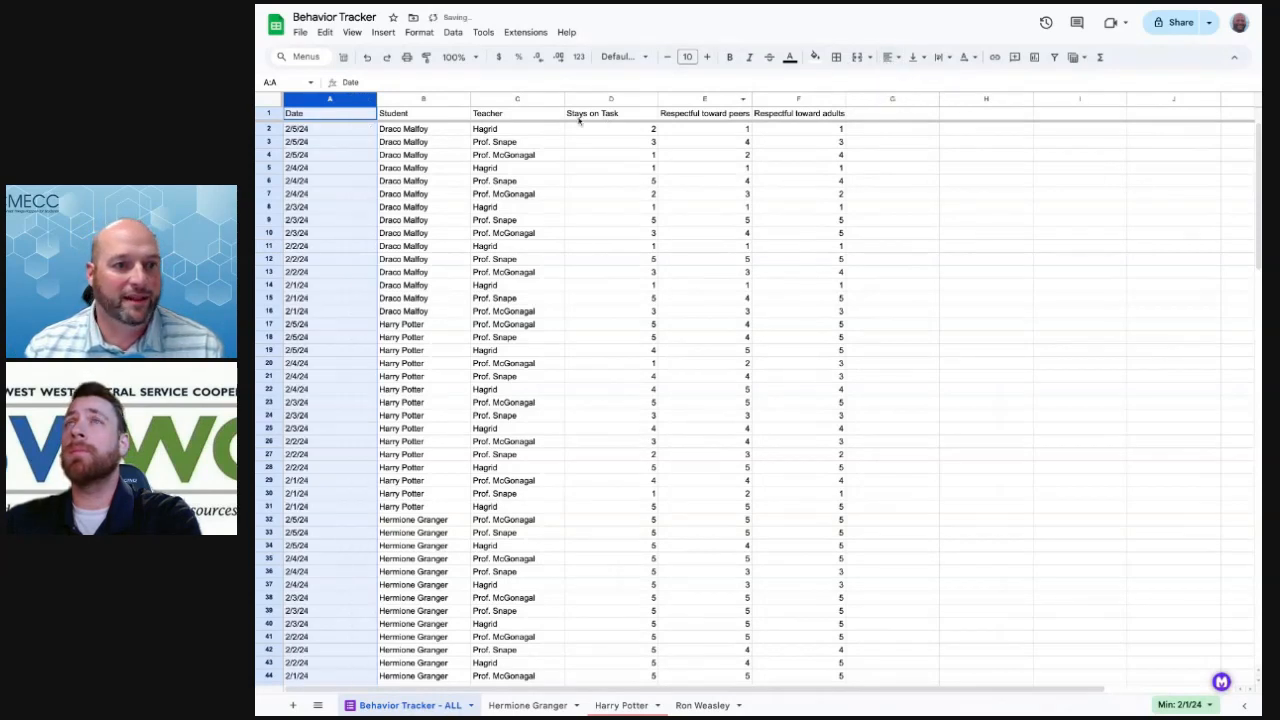
pyautogui.click(561, 145)
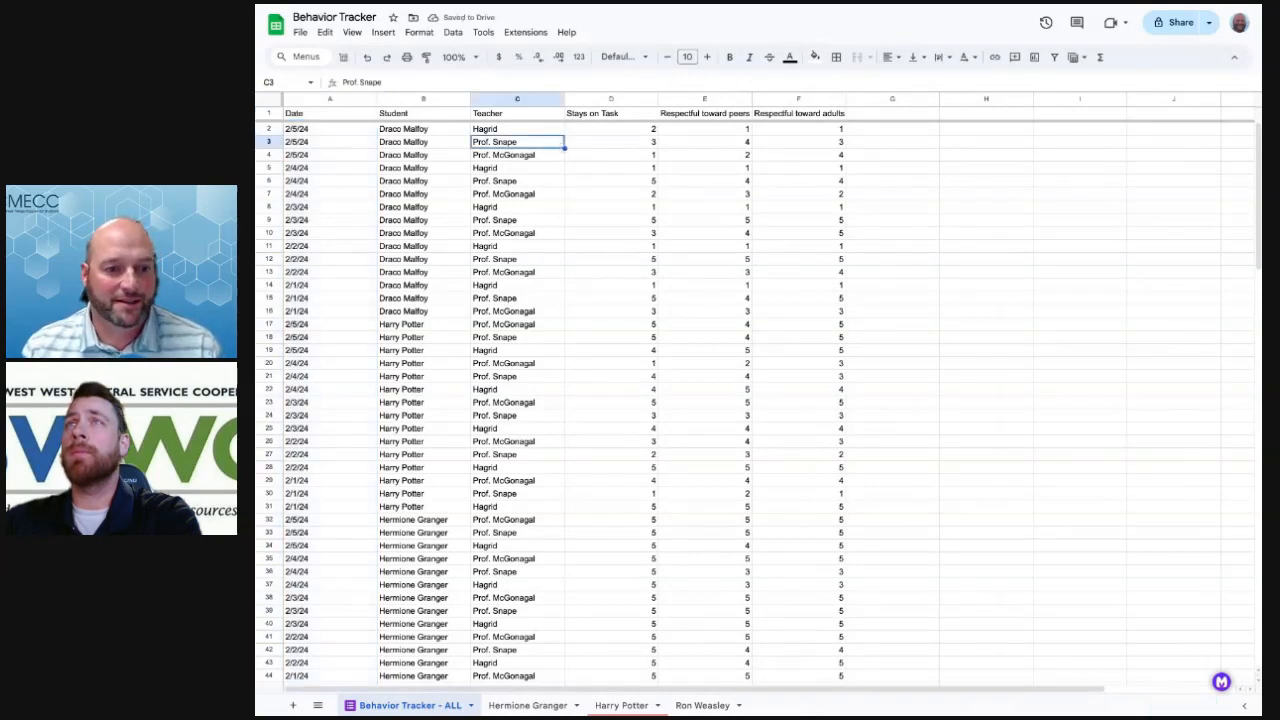
# Left-align the scores in columns D through F
pyautogui.click(611, 99)
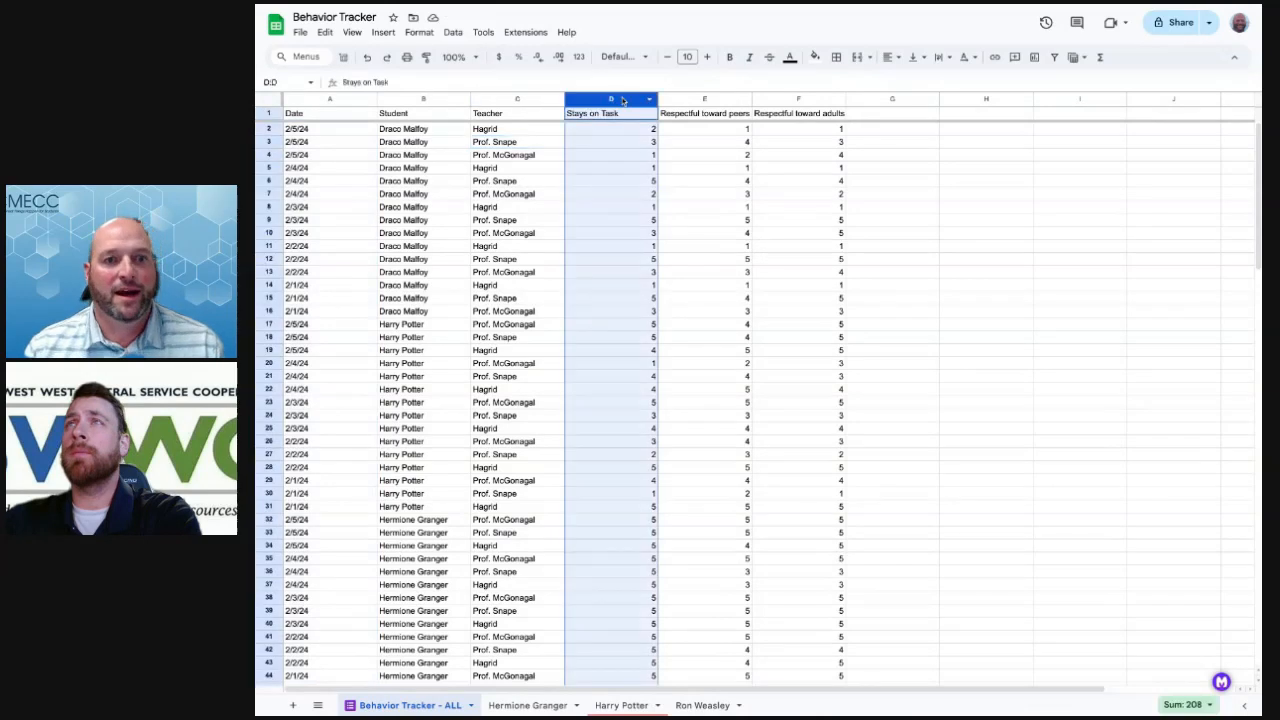
pyautogui.keyDown('shift'); pyautogui.click(812, 99); pyautogui.keyUp('shift')
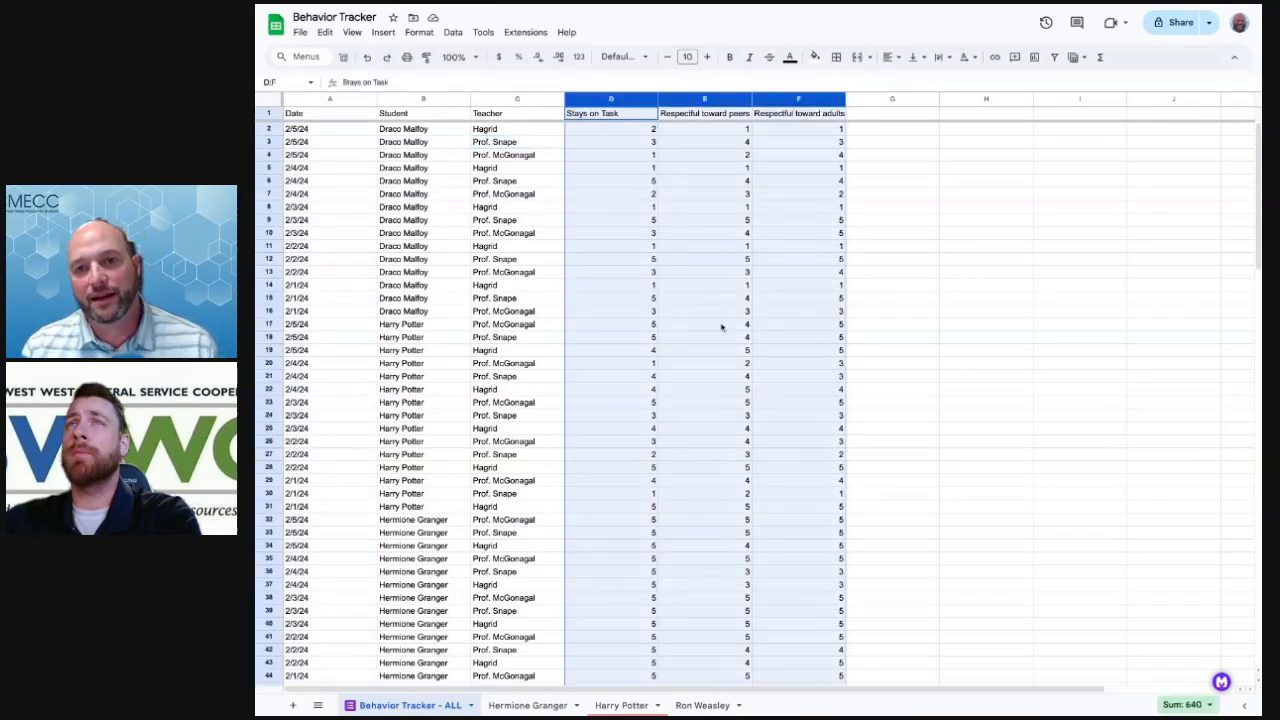
pyautogui.click(889, 57)
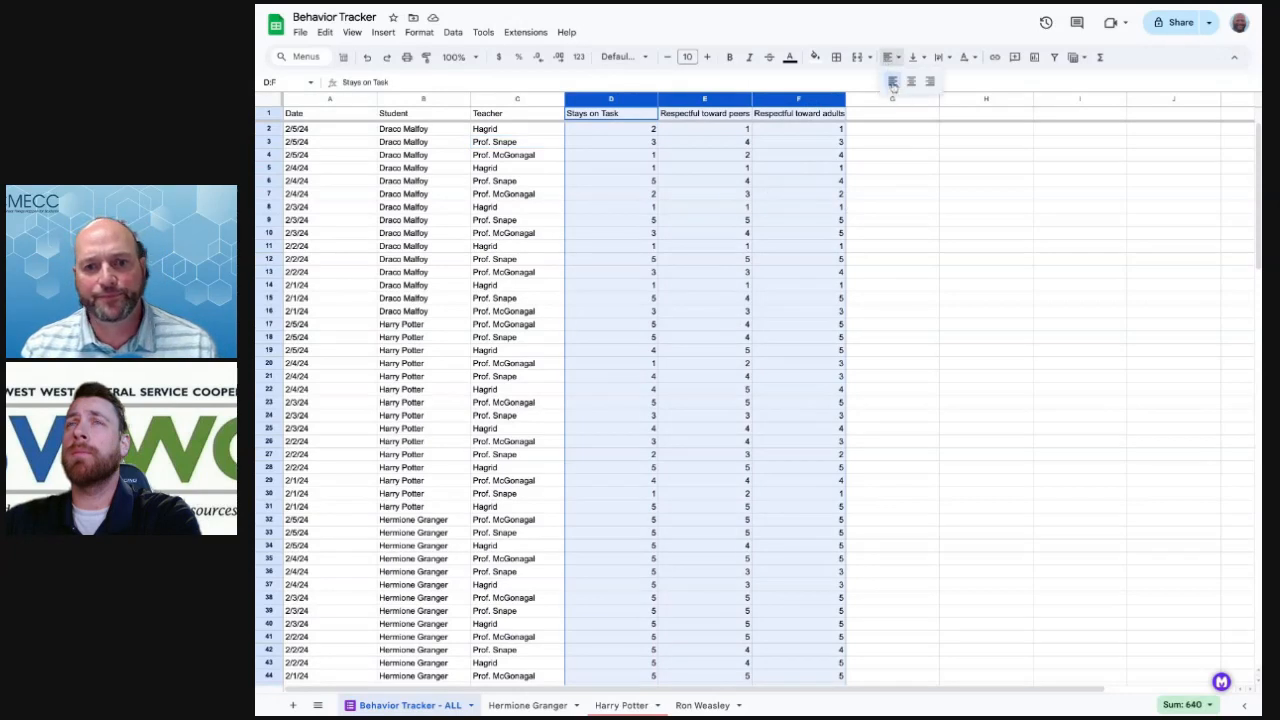
pyautogui.click(893, 82)
pyautogui.click(893, 182)
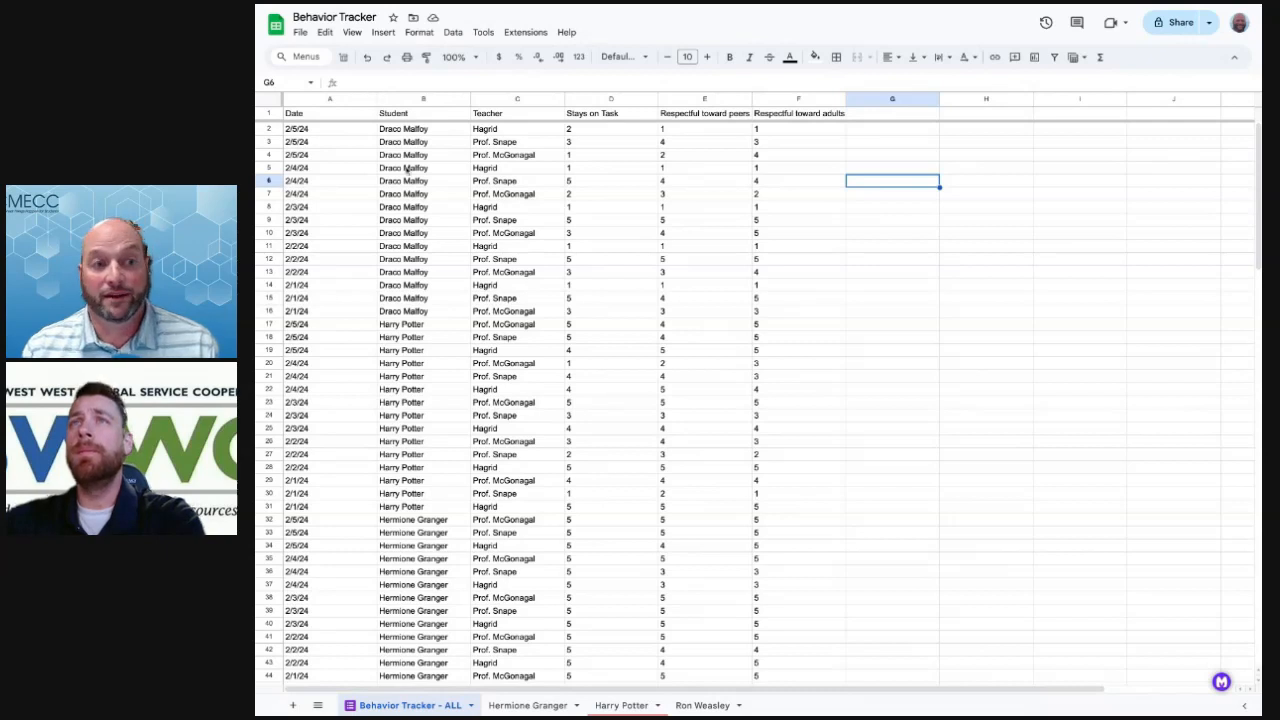
# Narrow the Date column A and the Respectful toward adults (F) and peers (E) columns
pyautogui.moveTo(377, 99); pyautogui.dragTo(340, 99)
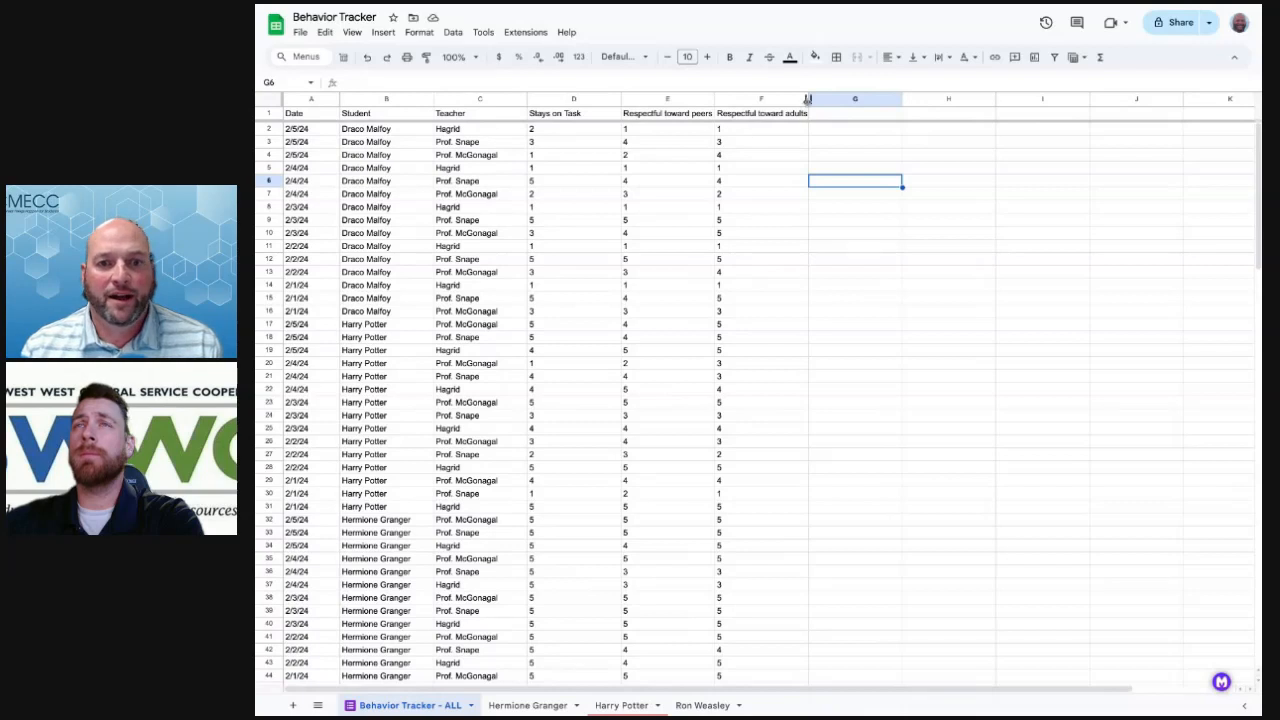
pyautogui.moveTo(808, 100); pyautogui.dragTo(781, 100)
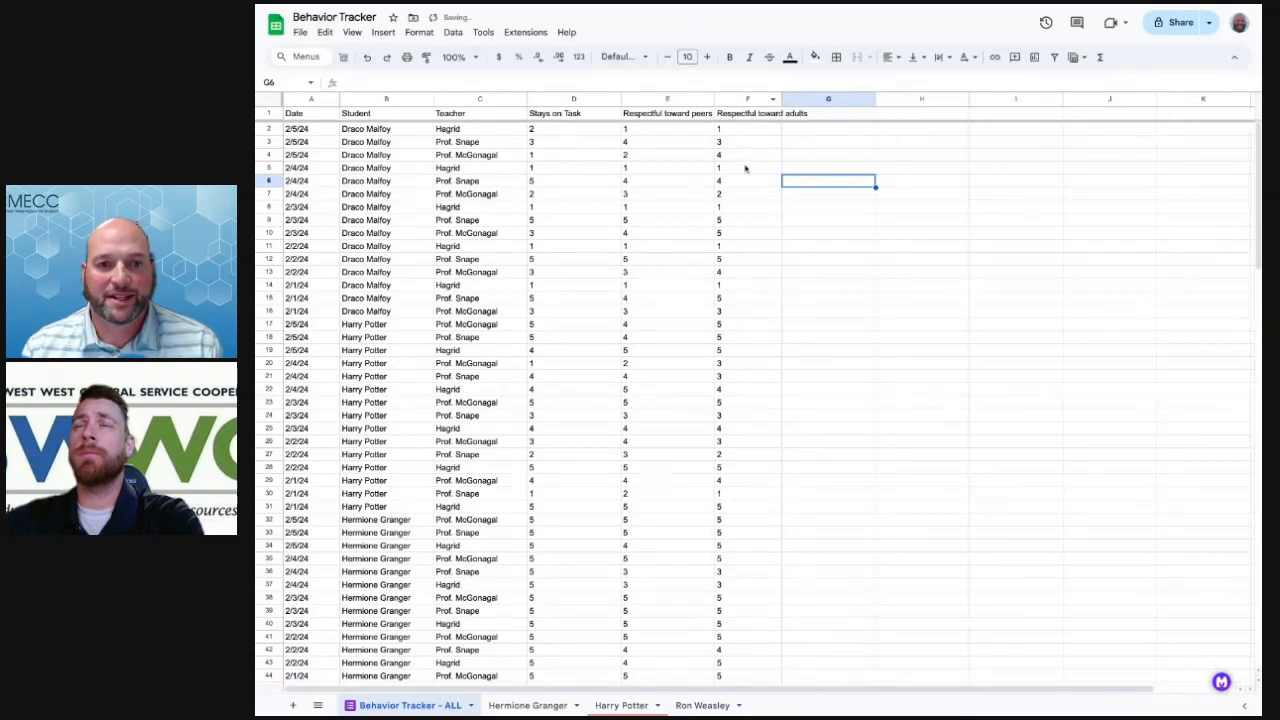
pyautogui.moveTo(713, 100); pyautogui.dragTo(691, 100)
pyautogui.click(648, 114)
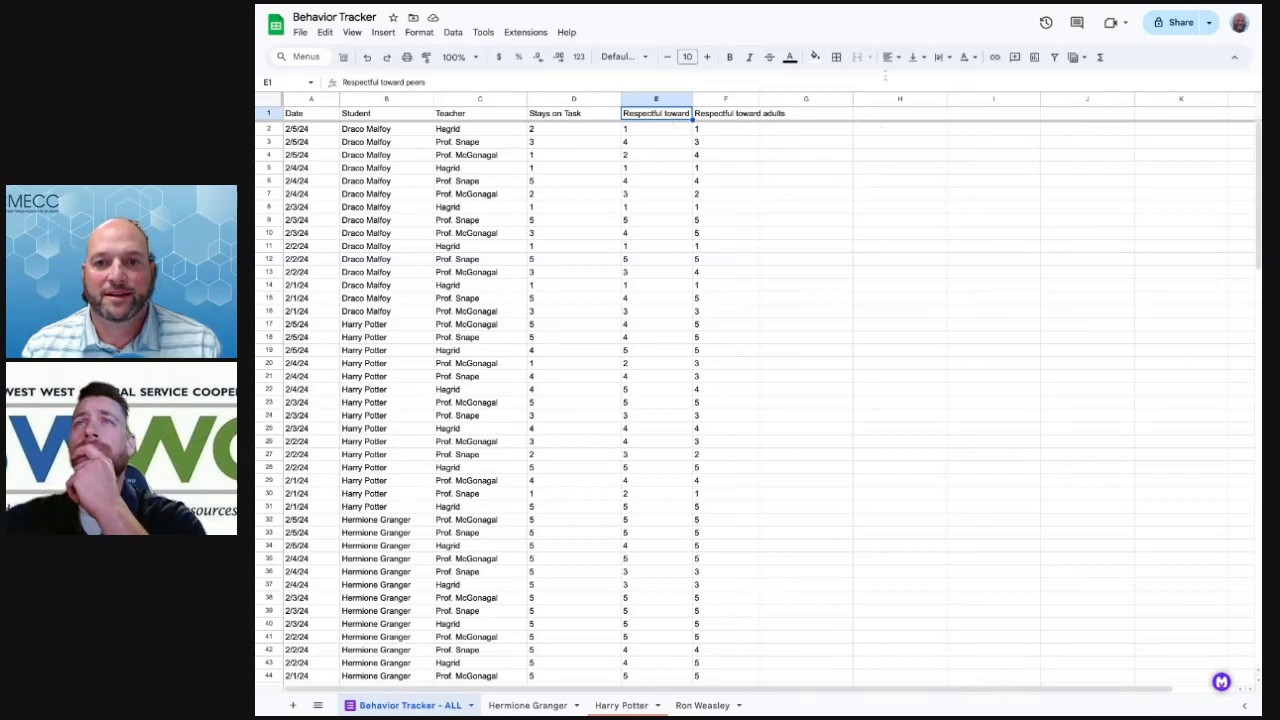
# Wrap the Respectful toward peers (E1) and Respectful toward adults (F1) headers onto two lines
pyautogui.click(944, 58)
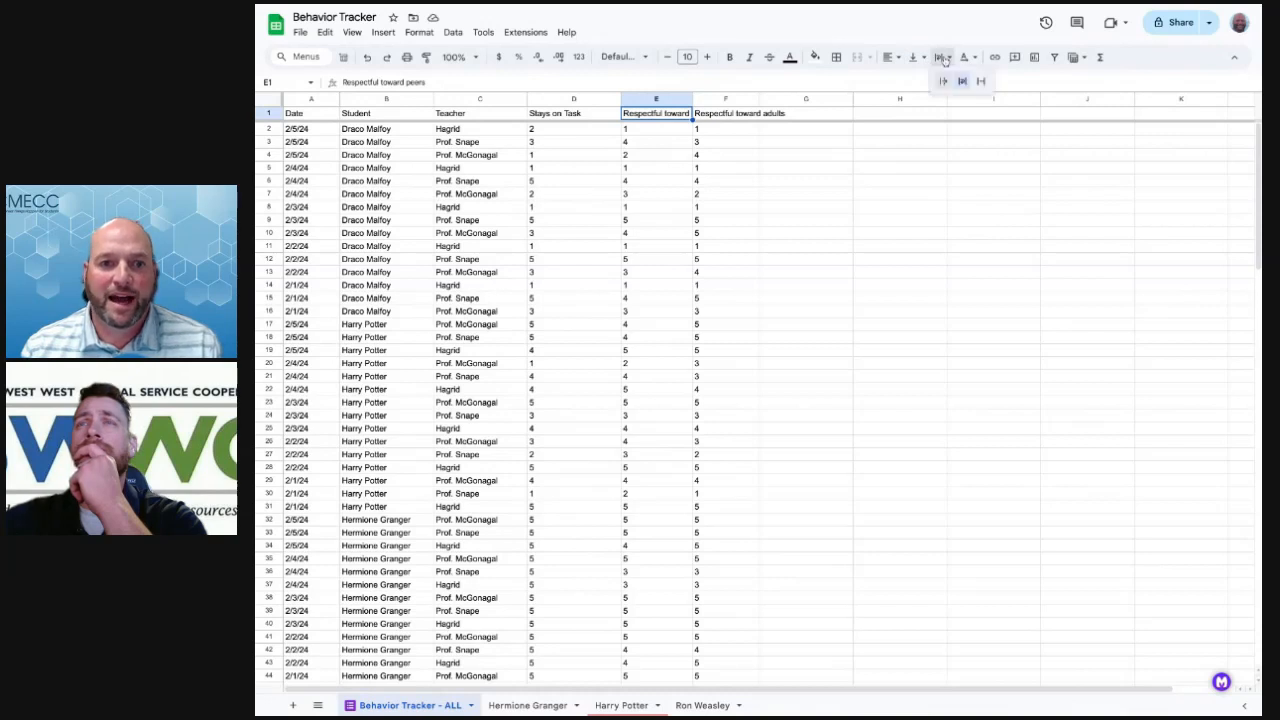
pyautogui.click(962, 82)
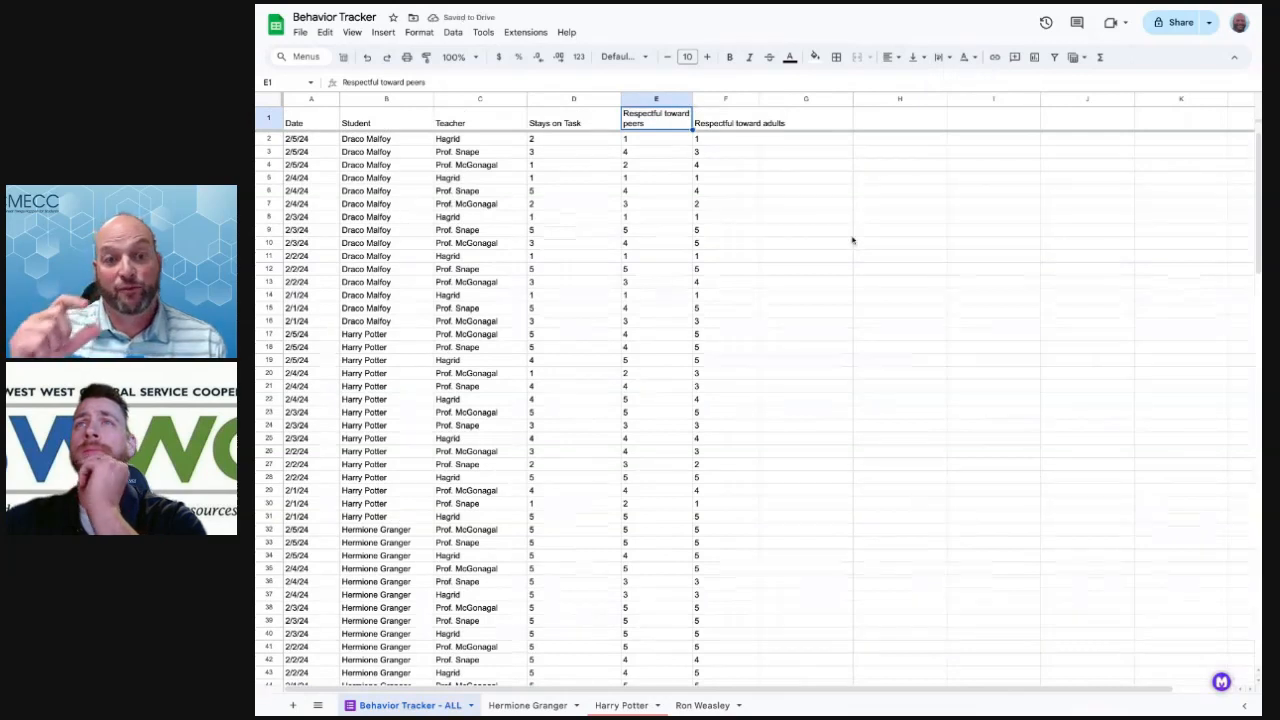
pyautogui.click(727, 123)
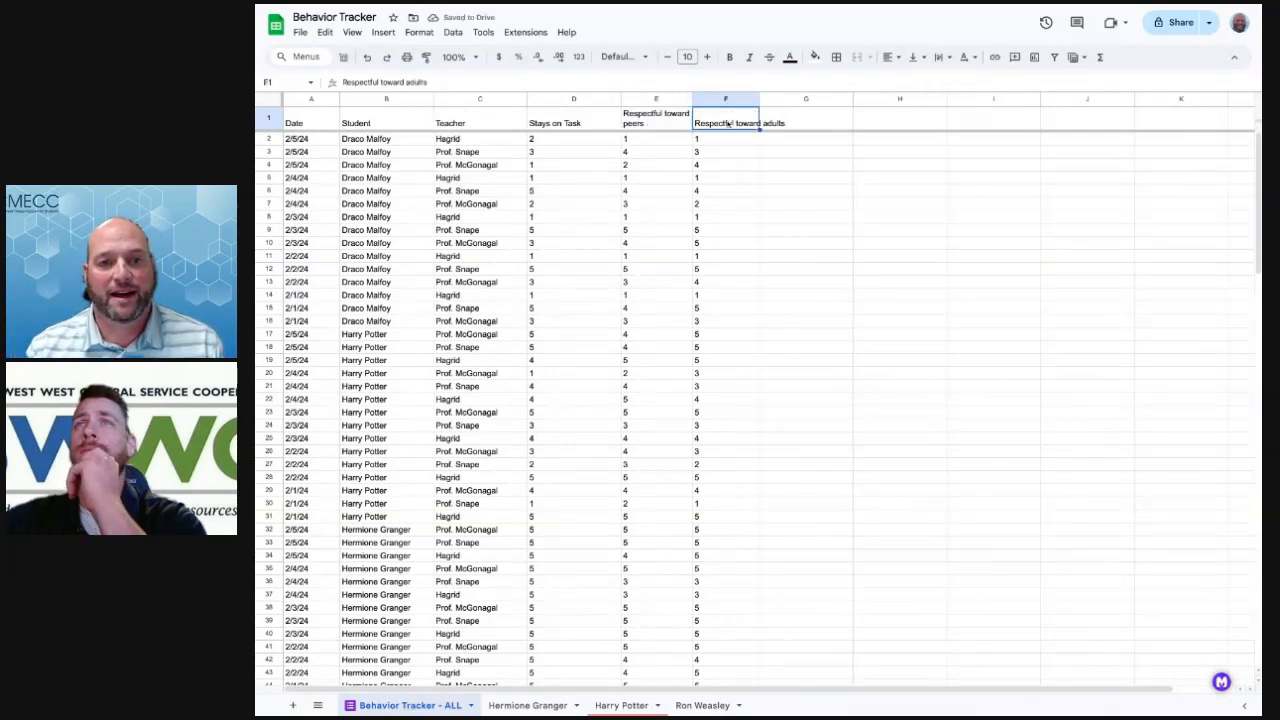
pyautogui.click(940, 57)
pyautogui.click(962, 81)
pyautogui.click(757, 219)
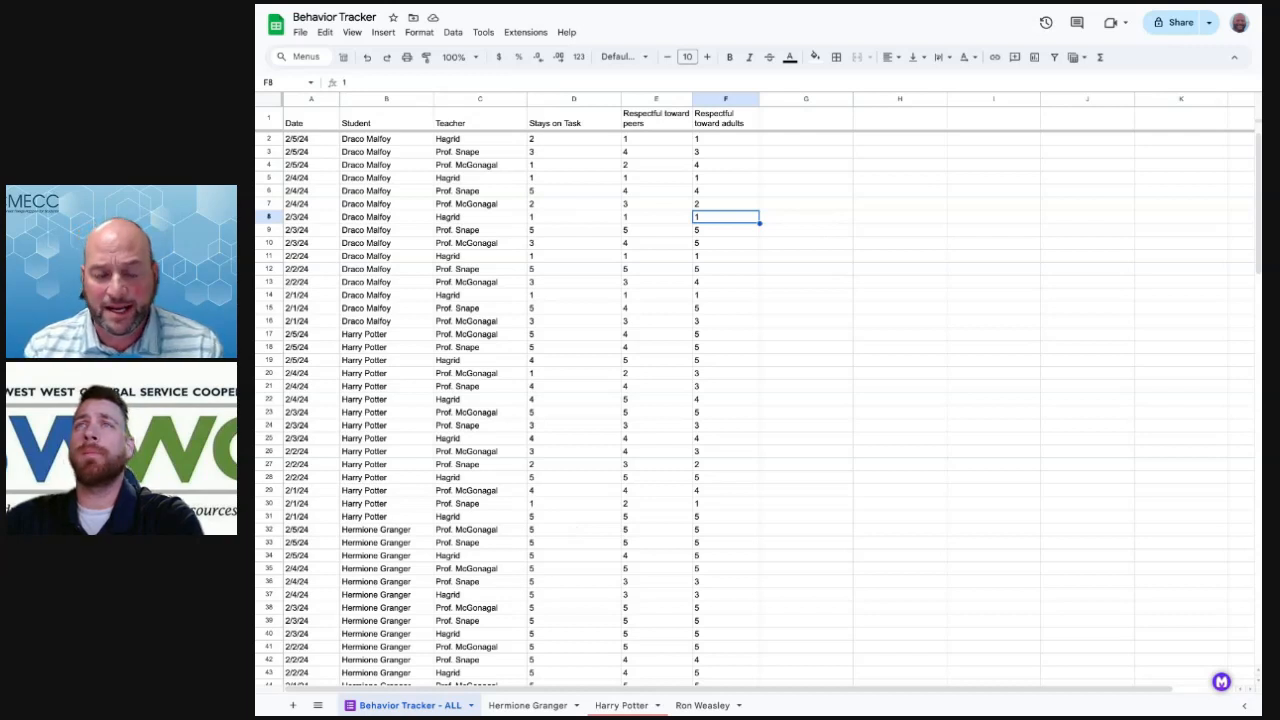
pyautogui.click(375, 141)
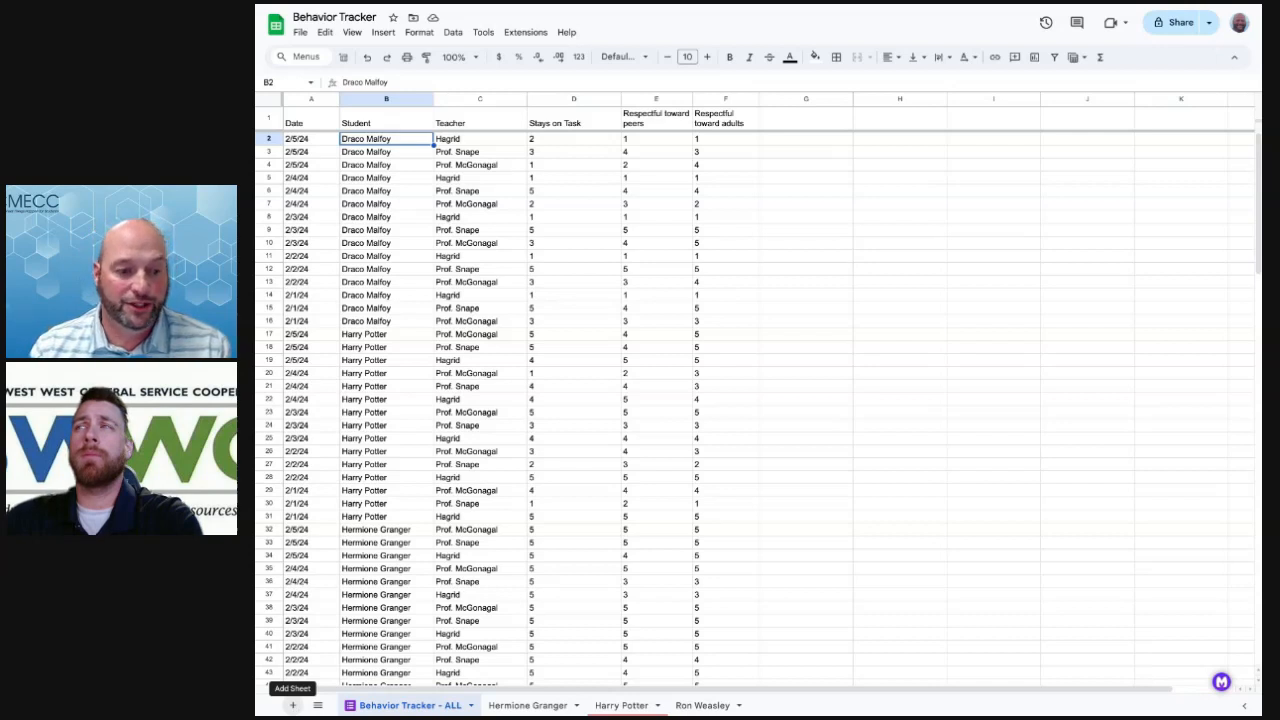
# Duplicate Behavior Tracker - ALL, rename the copy 'Draco Malfoy', and return to the original sheet
pyautogui.click(292, 705)
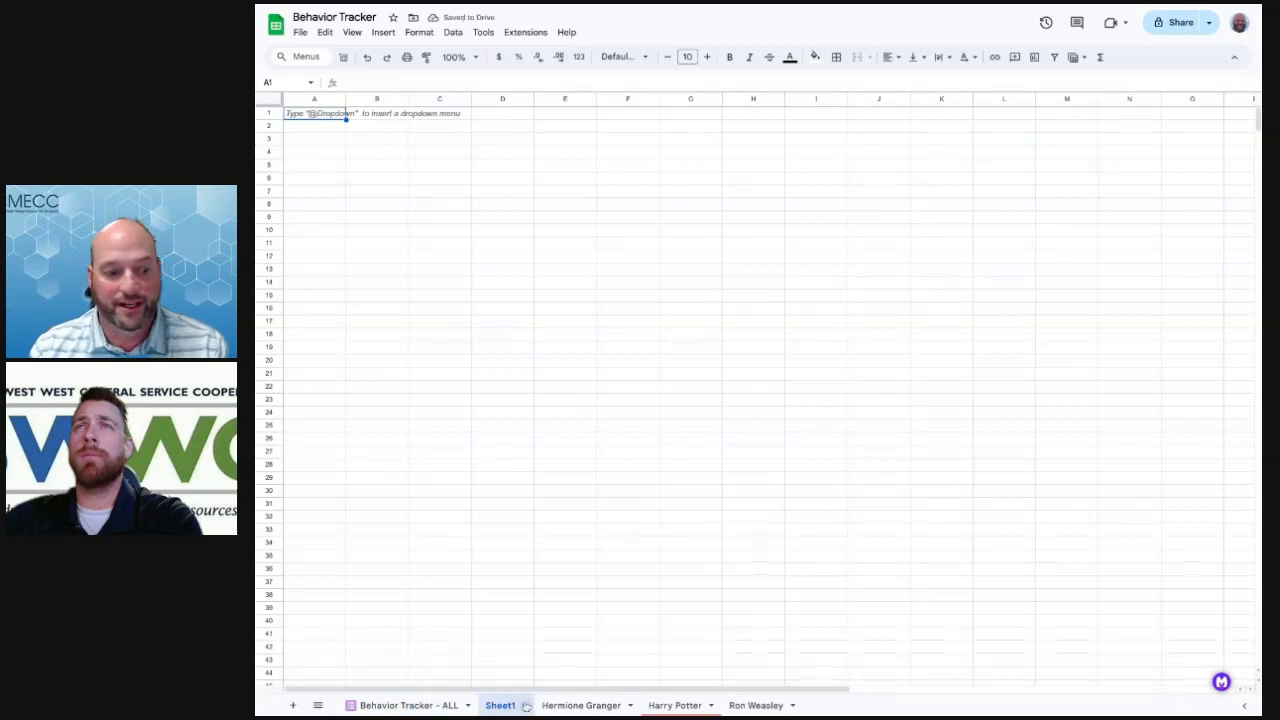
pyautogui.click(399, 706)
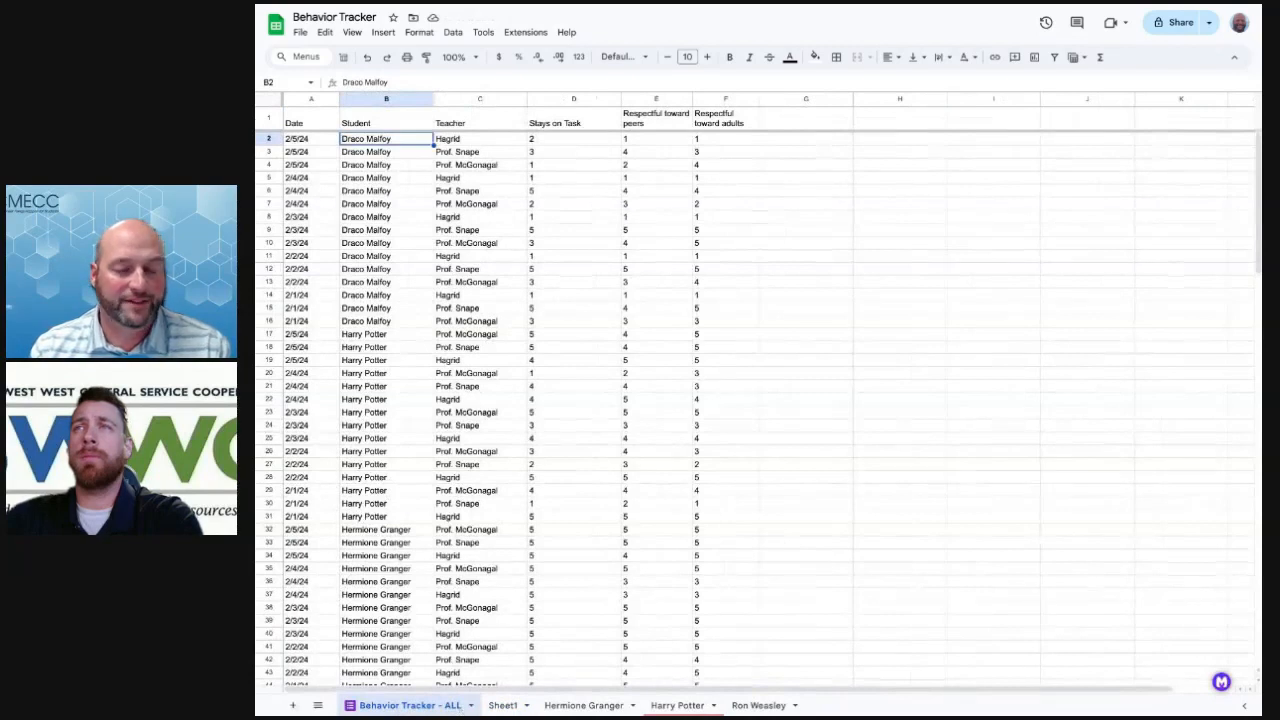
pyautogui.click(472, 706)
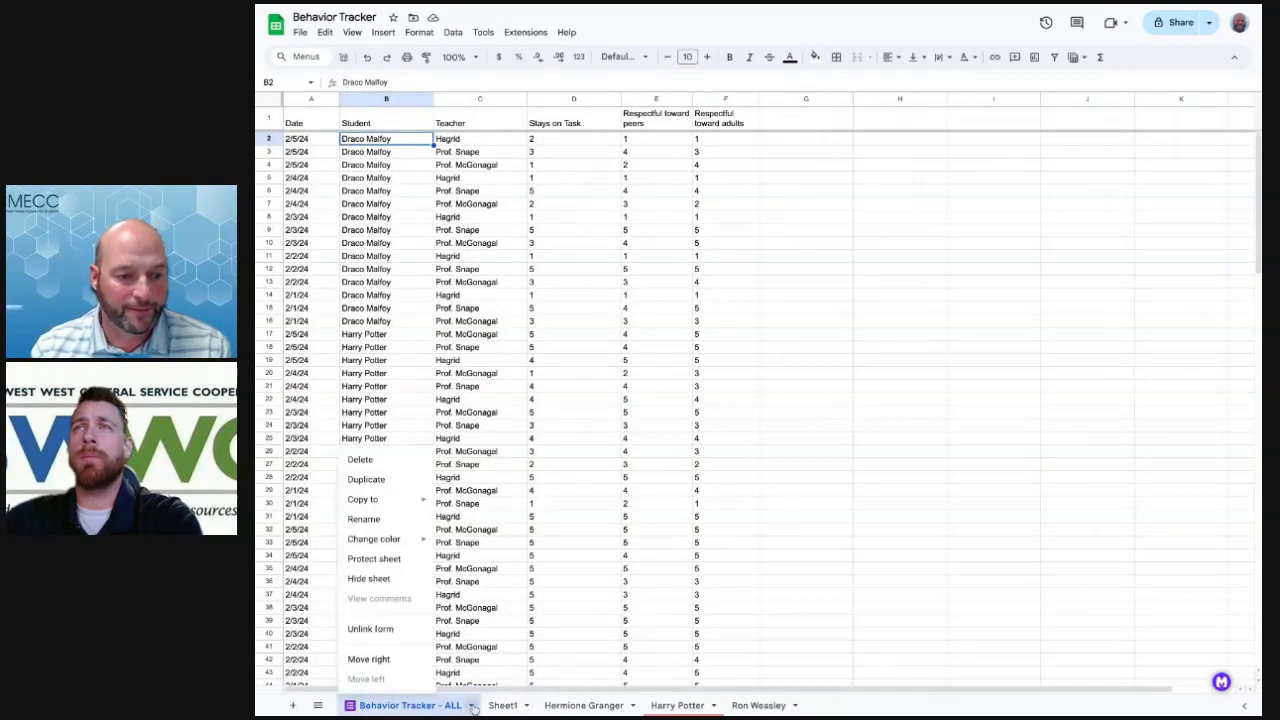
pyautogui.click(366, 479)
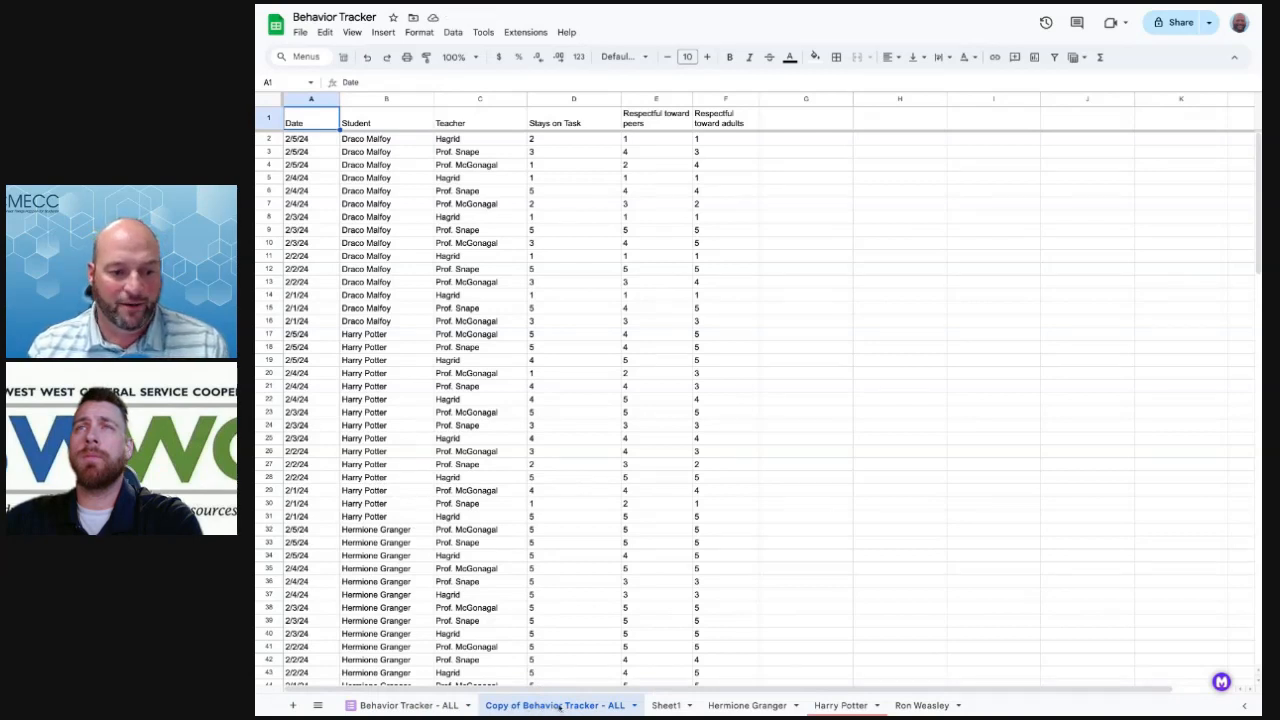
pyautogui.doubleClick(559, 706)
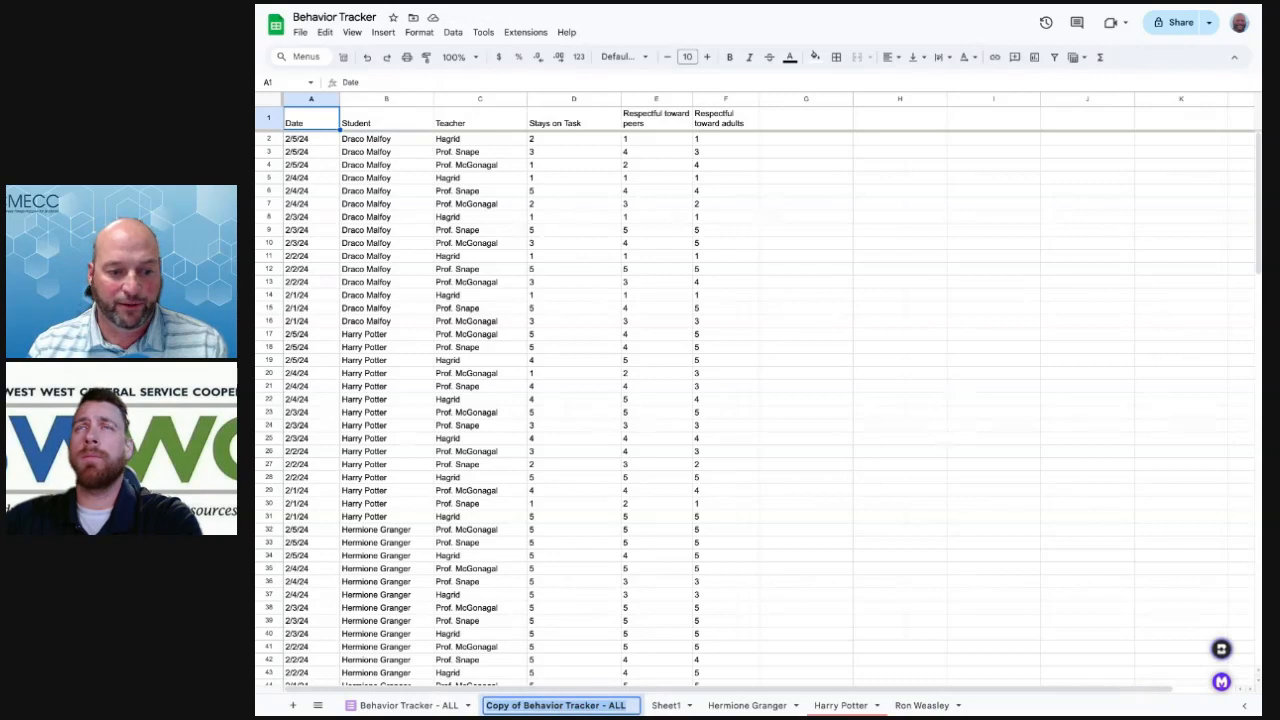
pyautogui.write('Dr')
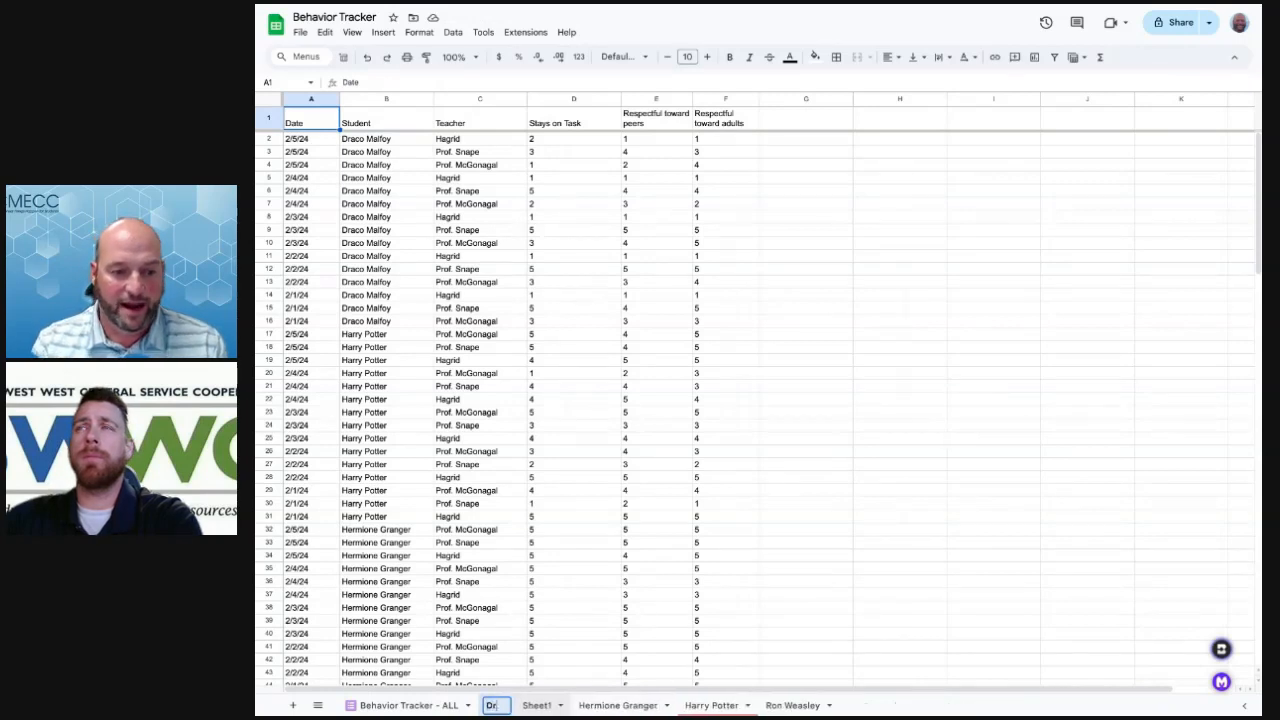
pyautogui.write('aco Malfoy')
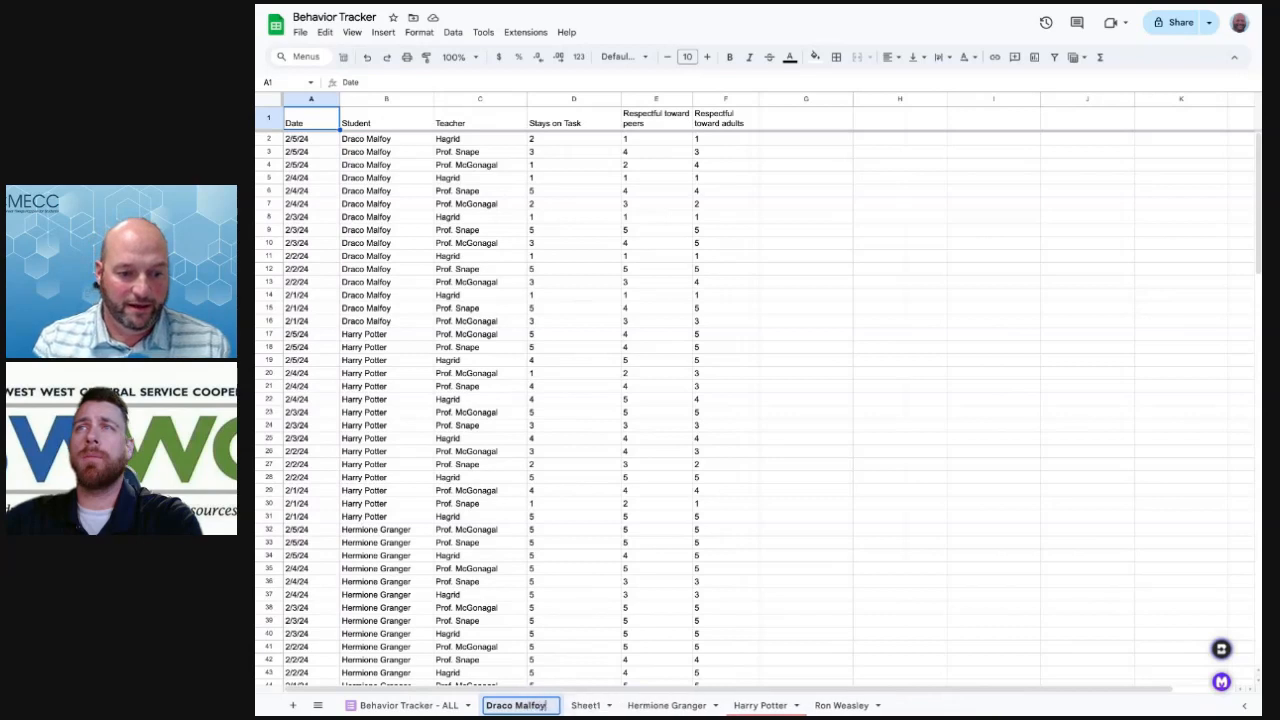
pyautogui.click(585, 490)
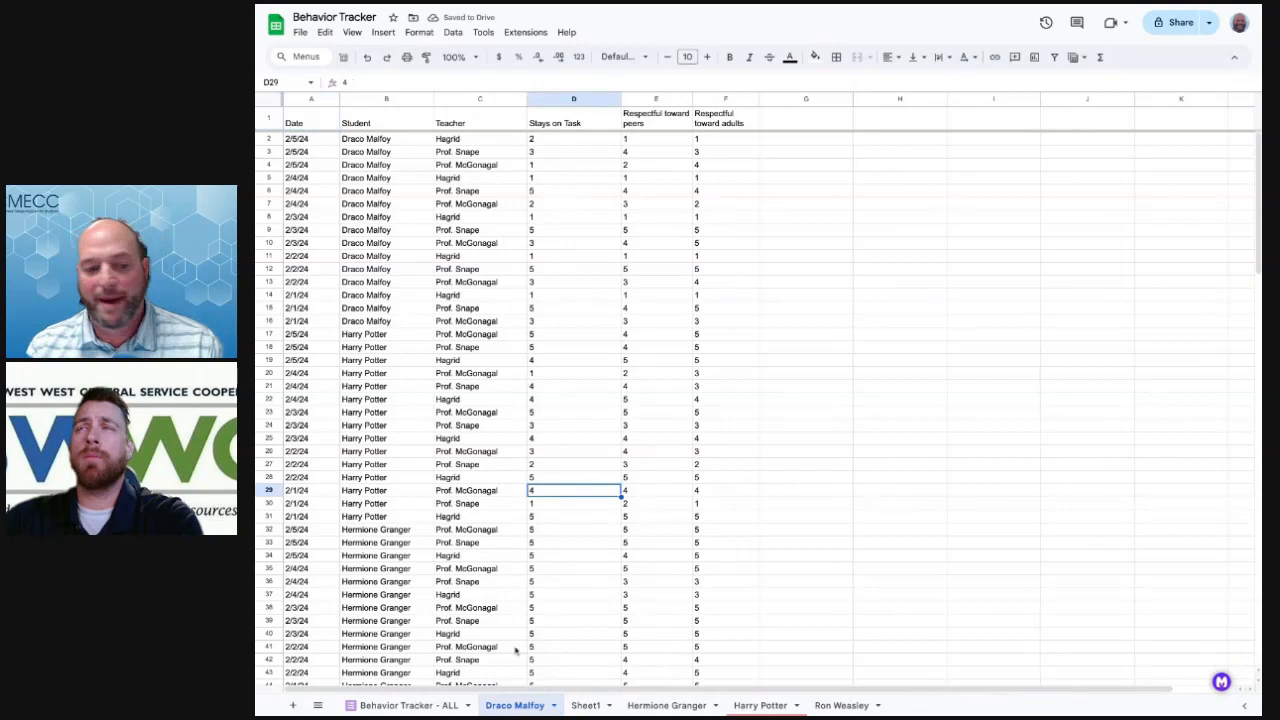
pyautogui.click(398, 706)
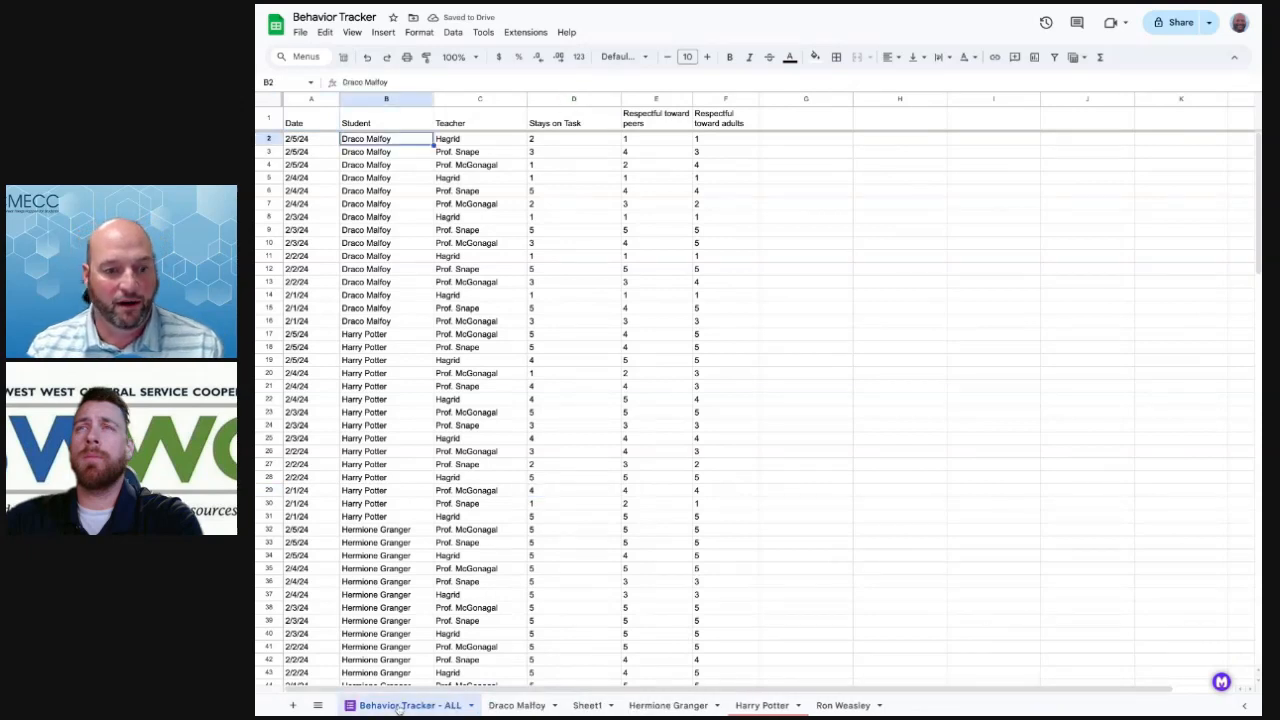
# Browse the Draco Malfoy, Hermione Granger, Harry Potter and Ron Weasley tabs, then select row 17 on Draco Malfoy
pyautogui.click(530, 705)
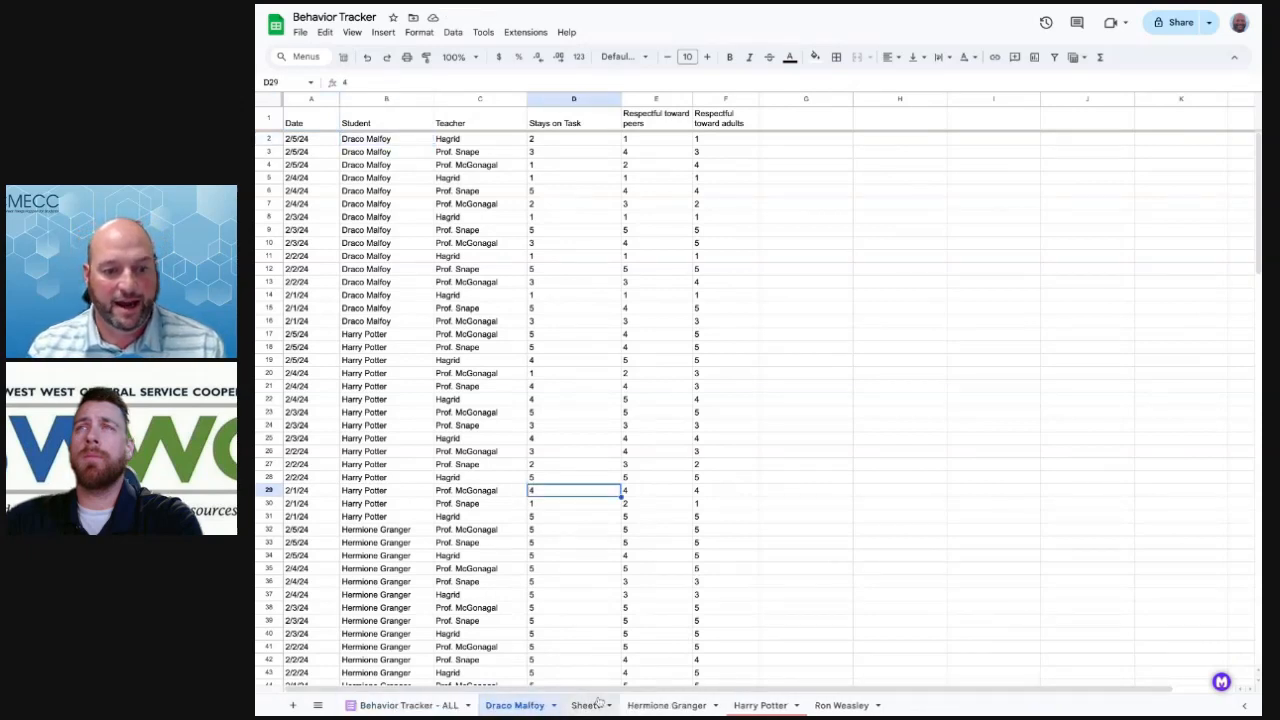
pyautogui.click(665, 705)
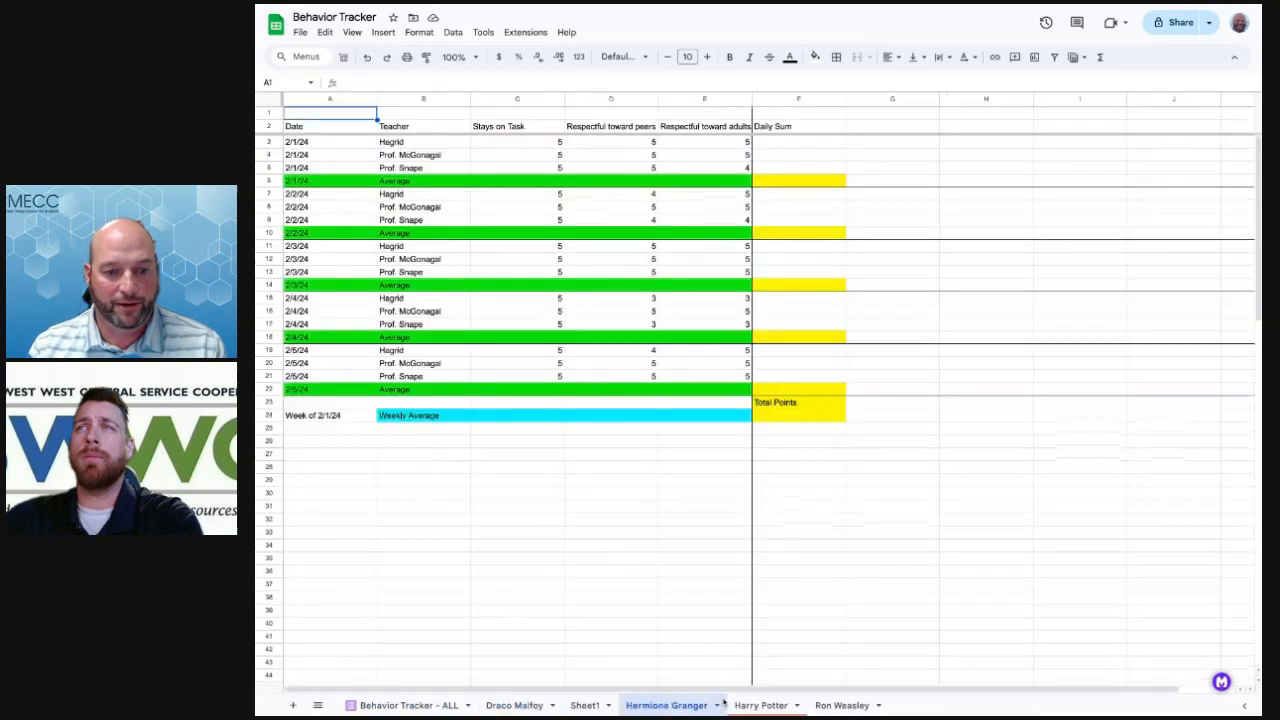
pyautogui.click(766, 705)
pyautogui.click(850, 705)
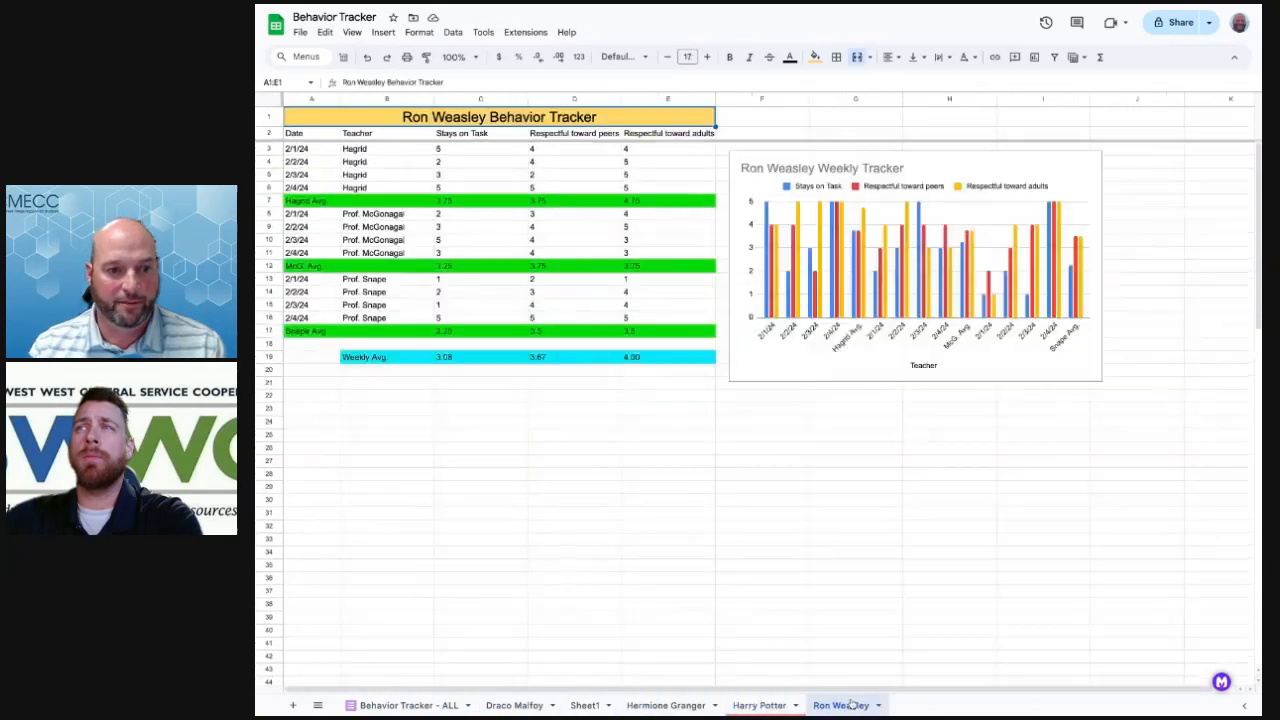
pyautogui.click(516, 705)
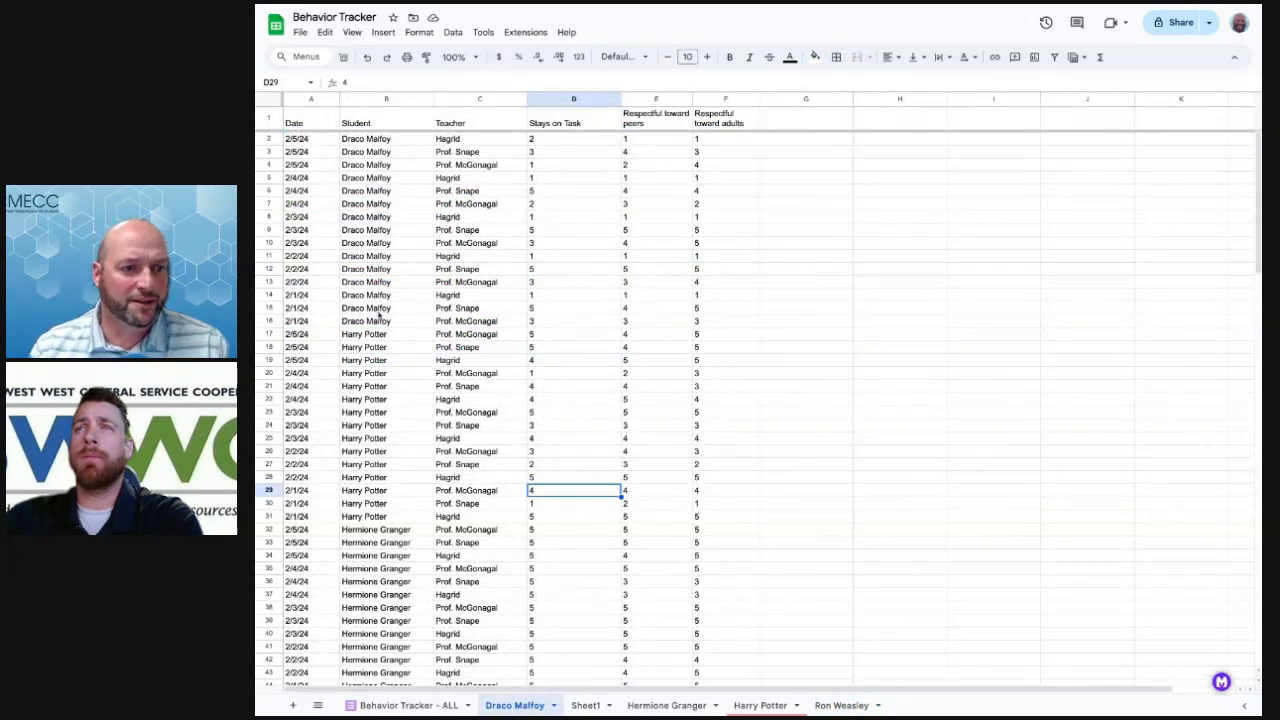
pyautogui.click(269, 334)
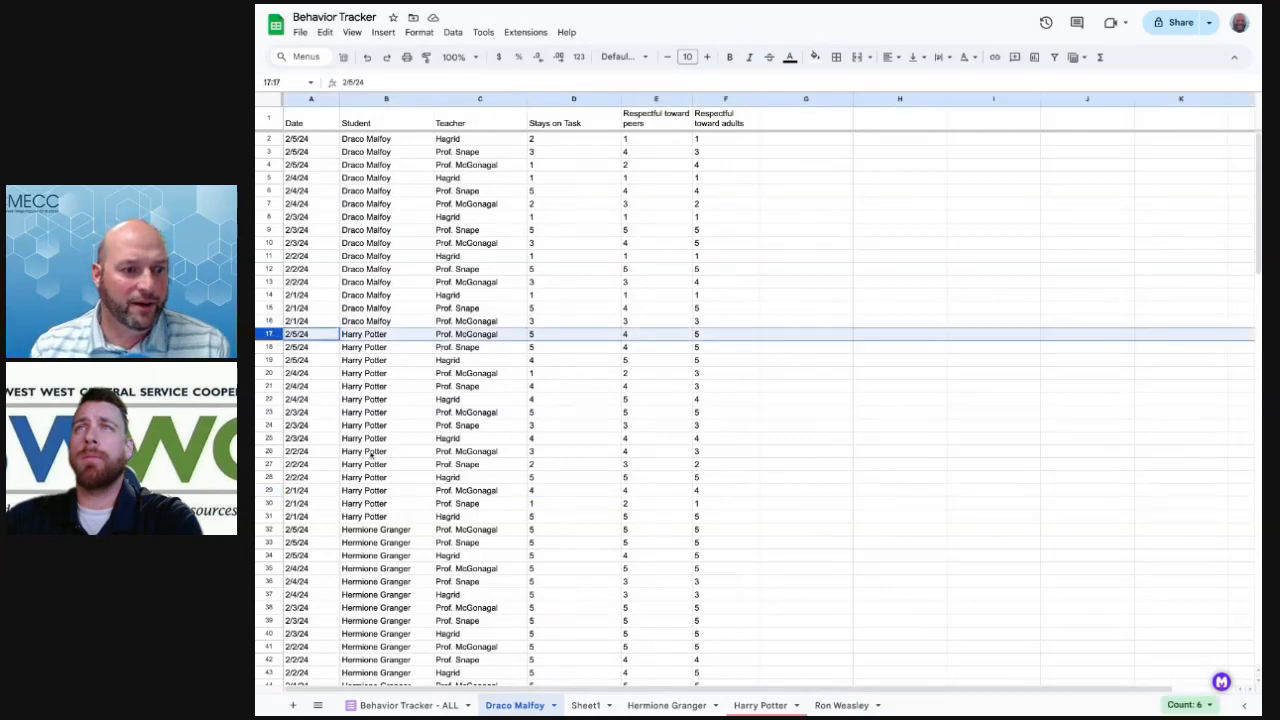
pyautogui.scroll(-2, 371, 452)
pyautogui.scroll(-5, 371, 453)
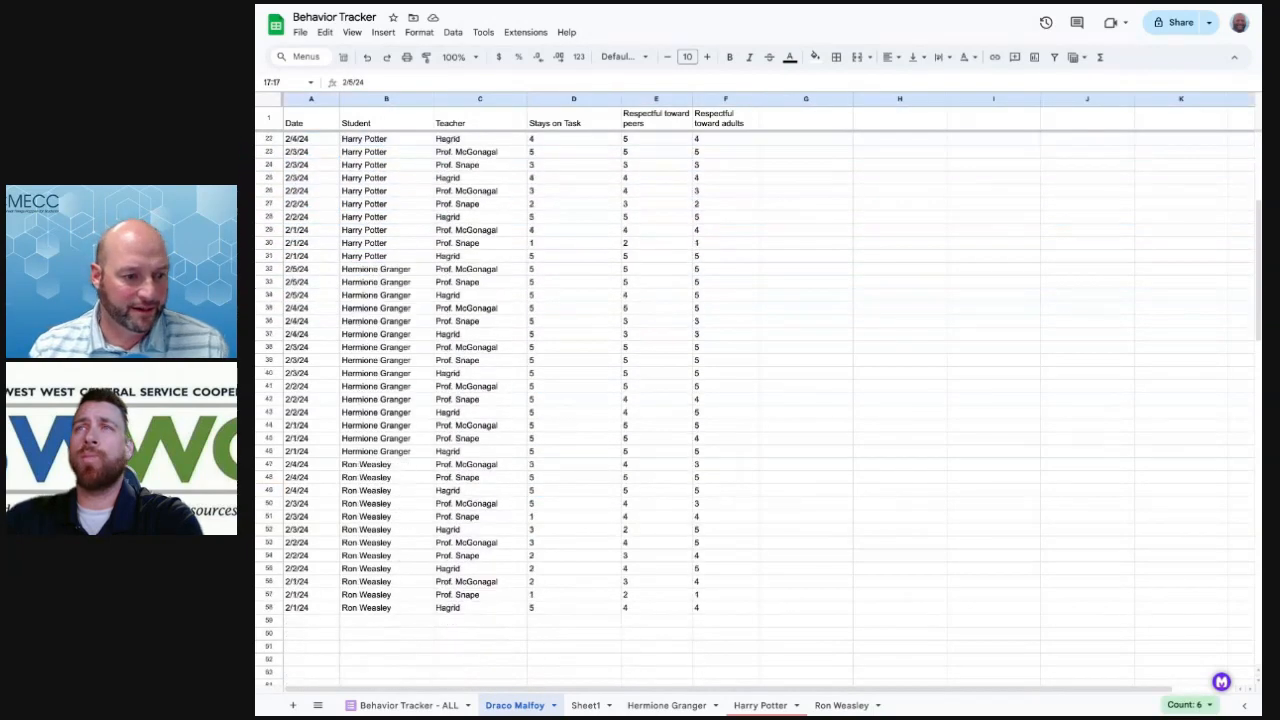
# Delete rows 17–58 from the Draco Malfoy sheet, keeping only Draco's 15 entries
pyautogui.keyDown('shift'); pyautogui.click(268, 608); pyautogui.keyUp('shift')
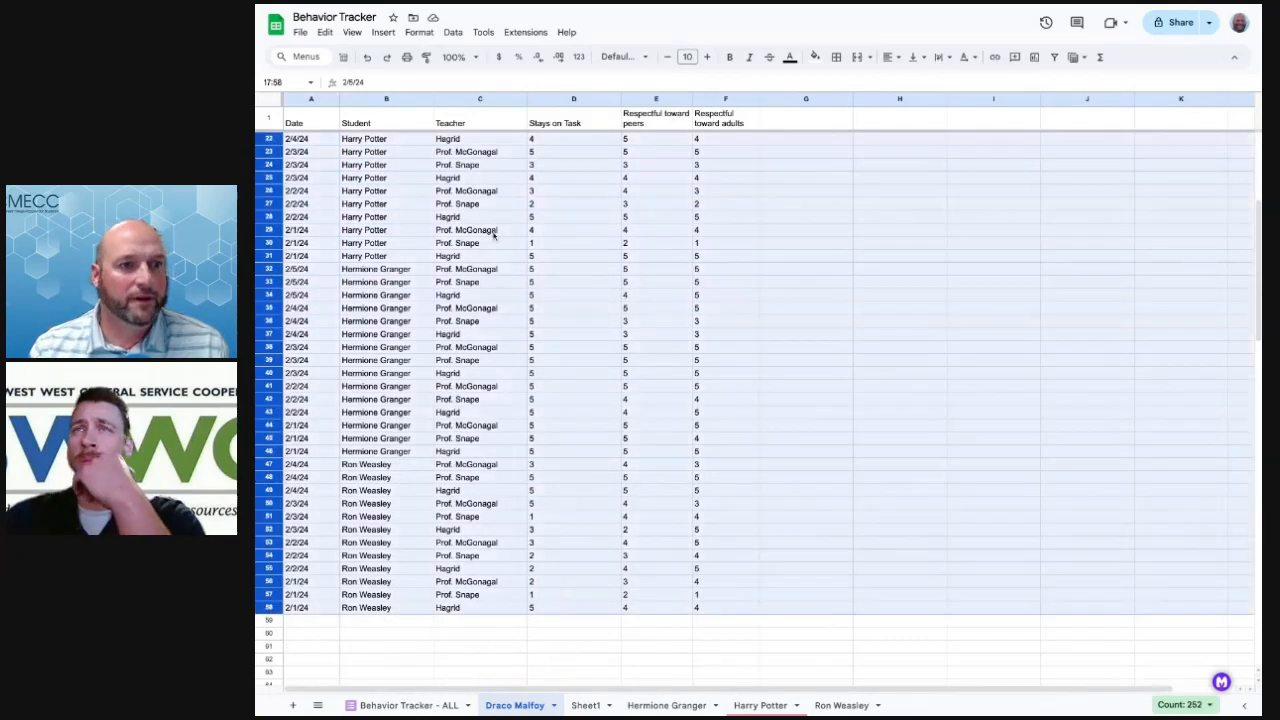
pyautogui.click(322, 32)
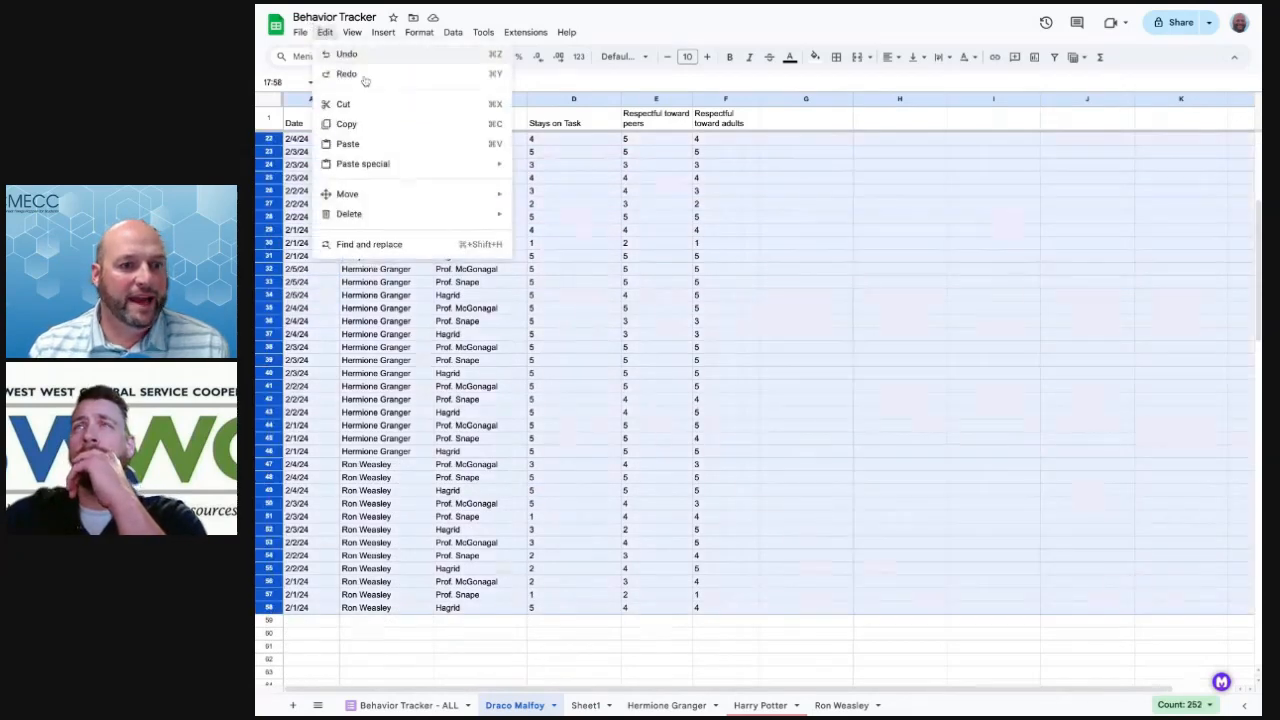
pyautogui.moveTo(482, 218)
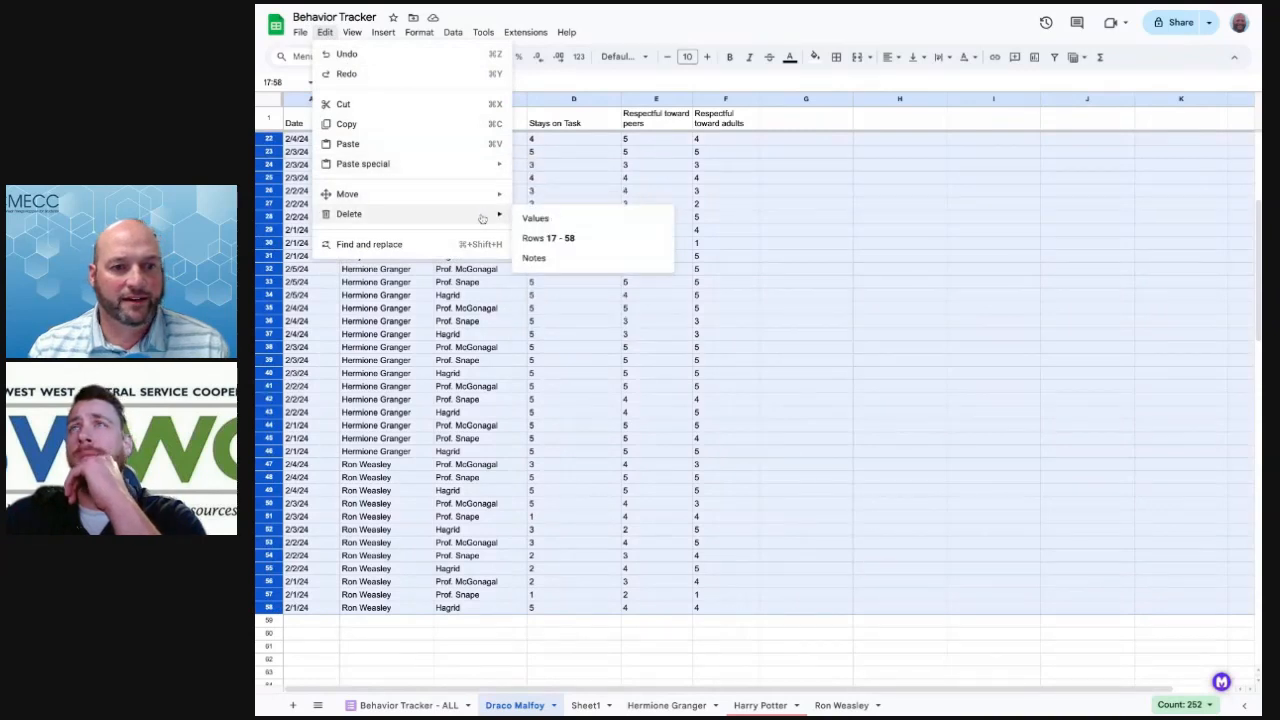
pyautogui.click(586, 243)
pyautogui.click(591, 316)
pyautogui.scroll(7, 591, 316)
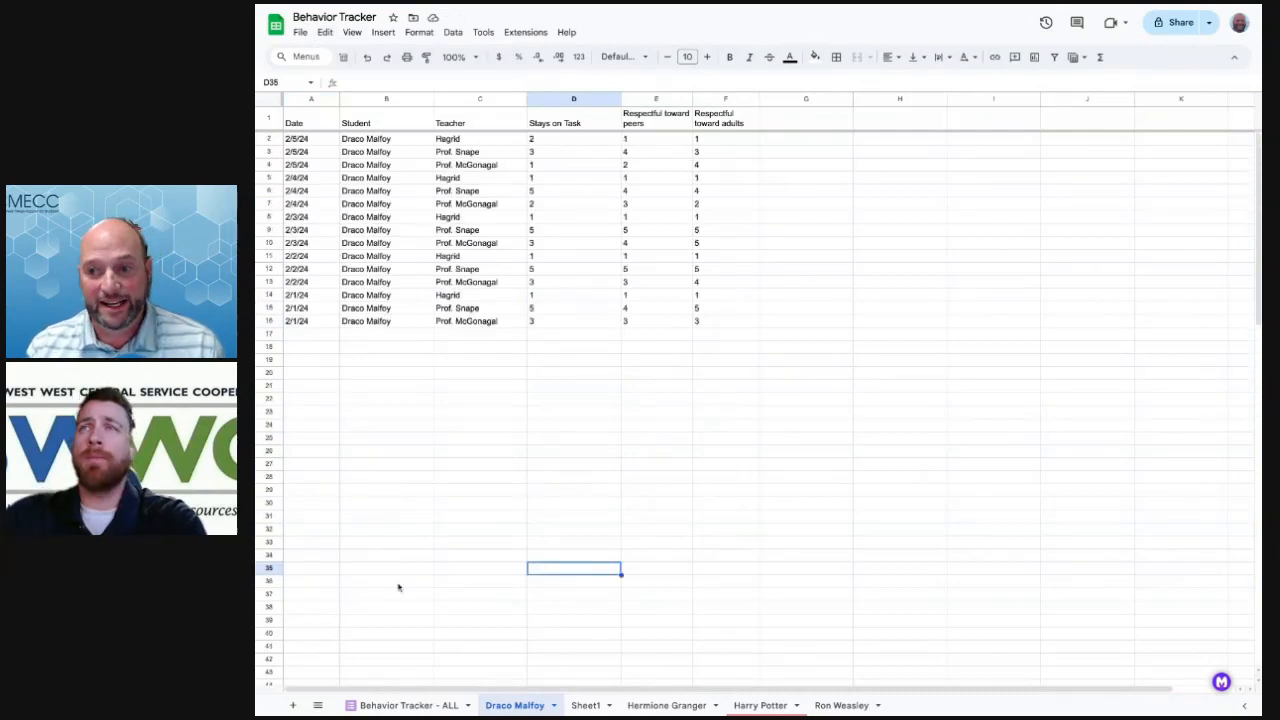
pyautogui.click(407, 706)
pyautogui.scroll(-5, 604, 352)
pyautogui.scroll(5, 604, 352)
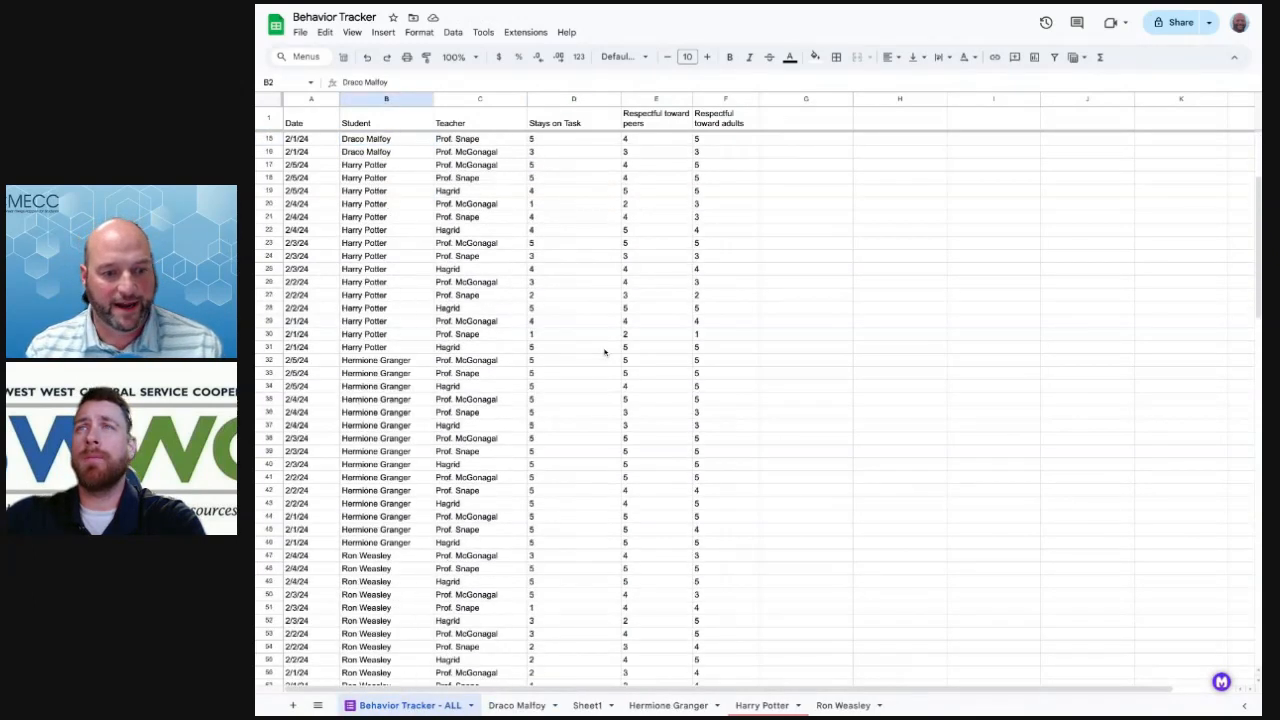
pyautogui.click(512, 706)
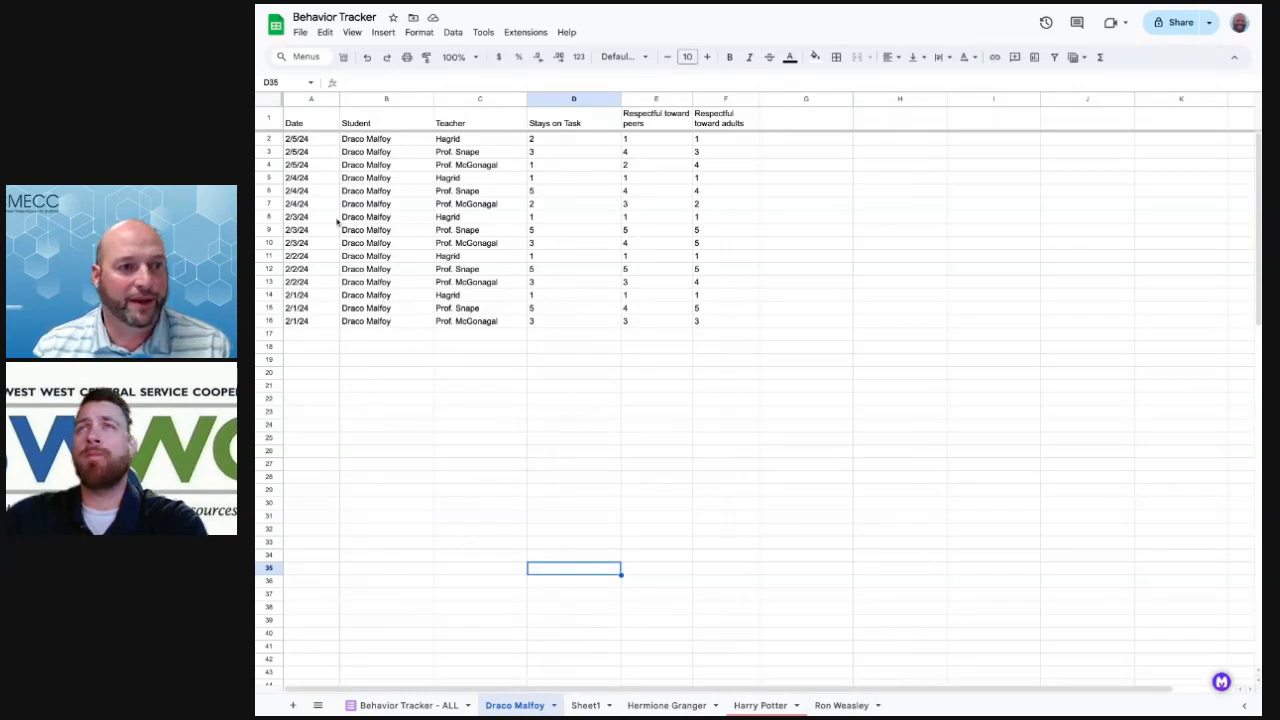
pyautogui.click(271, 119)
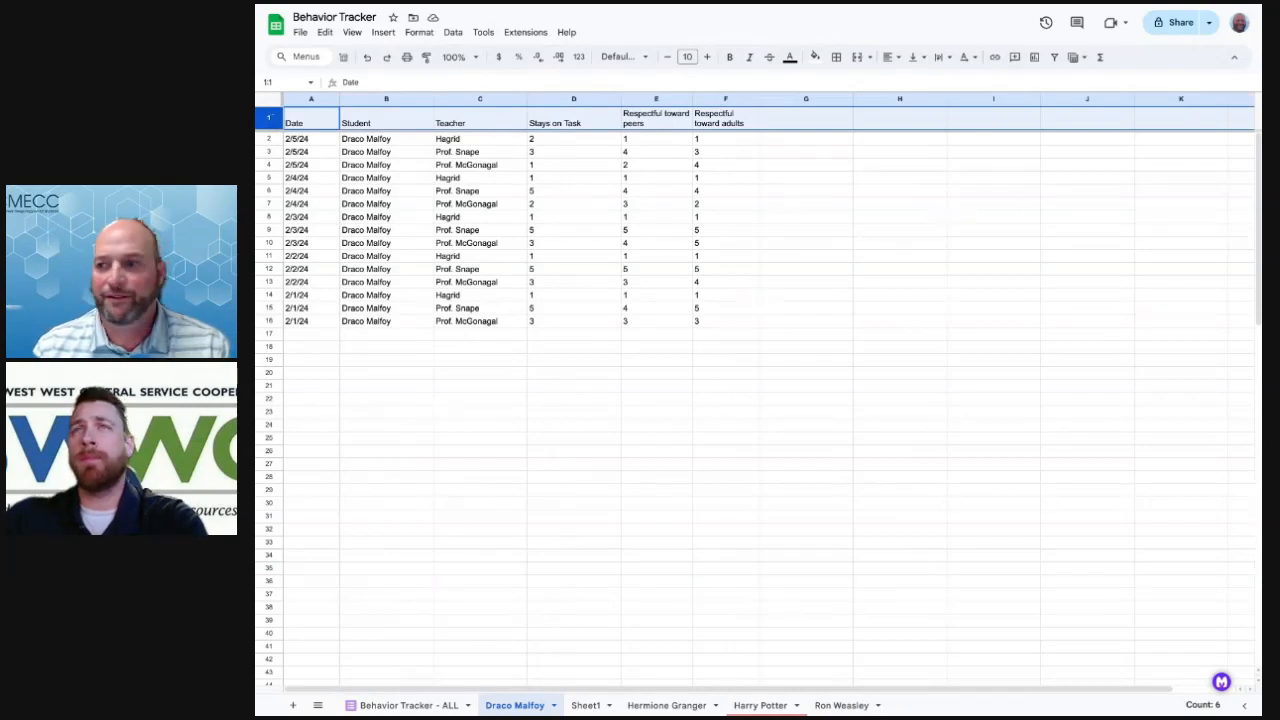
# Insert one empty row above the header row on the Draco Malfoy sheet and select A1
pyautogui.click(383, 32)
pyautogui.moveTo(420, 74)
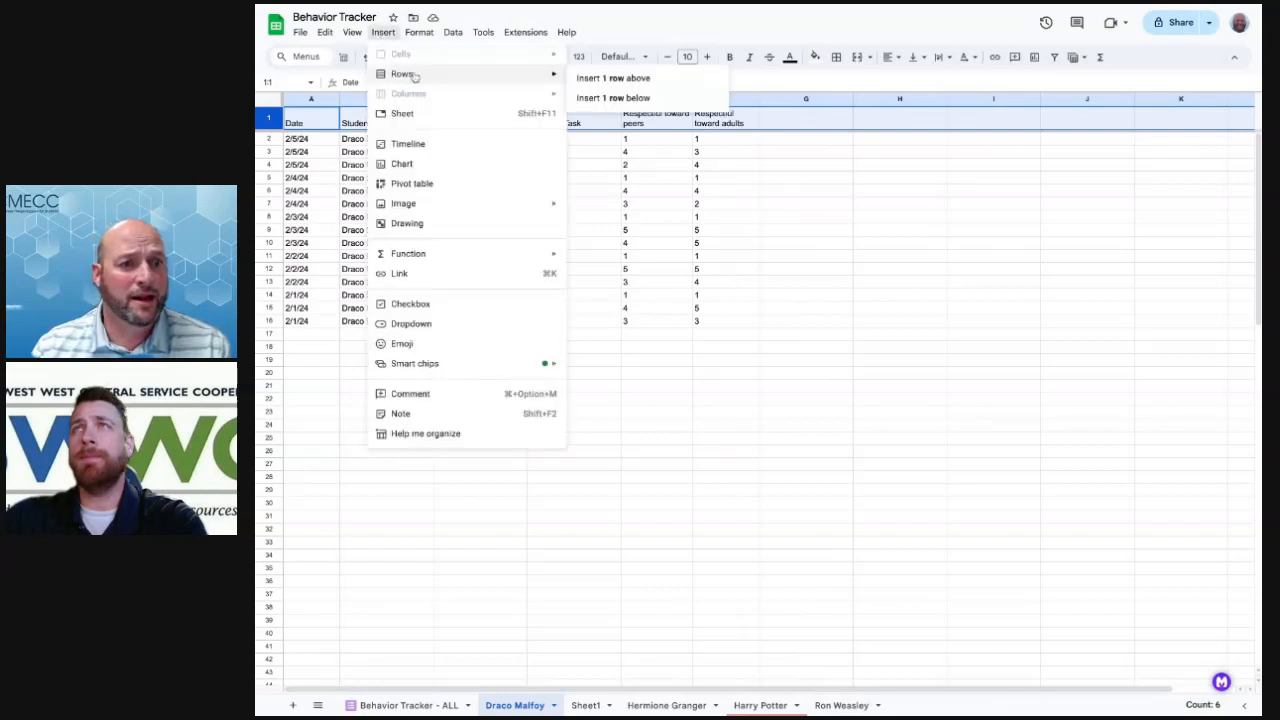
pyautogui.click(615, 78)
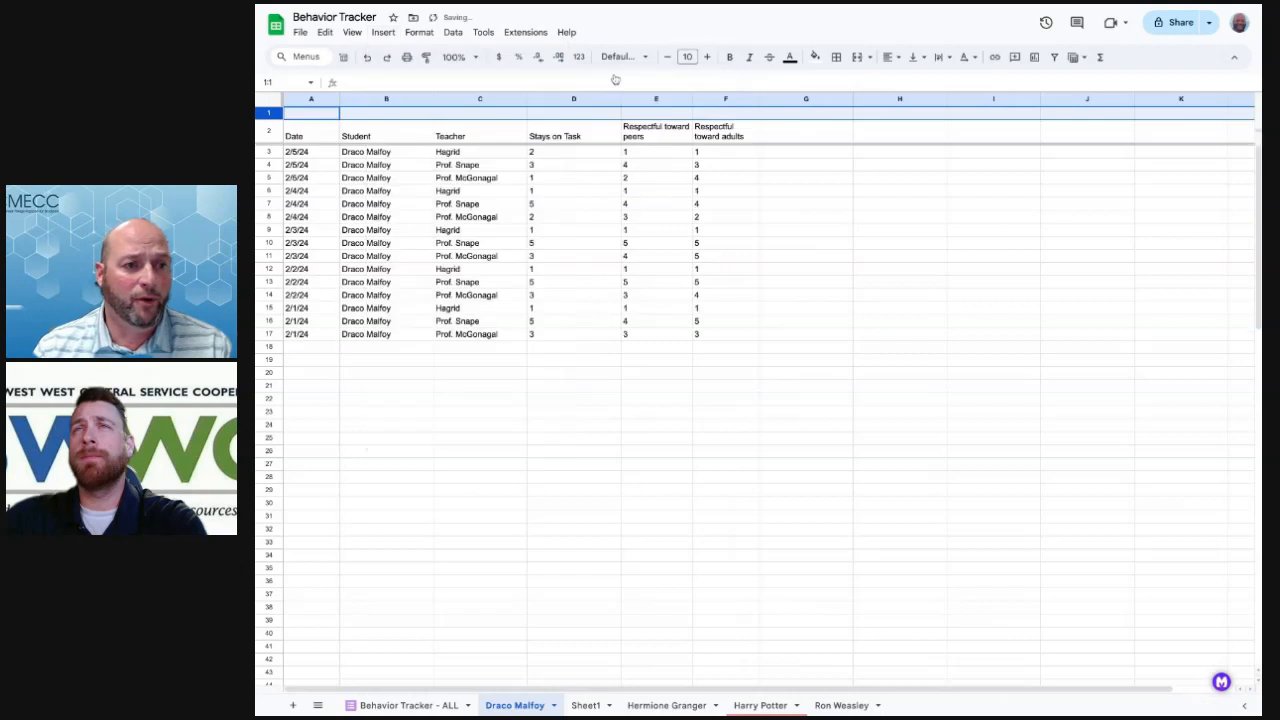
pyautogui.click(511, 206)
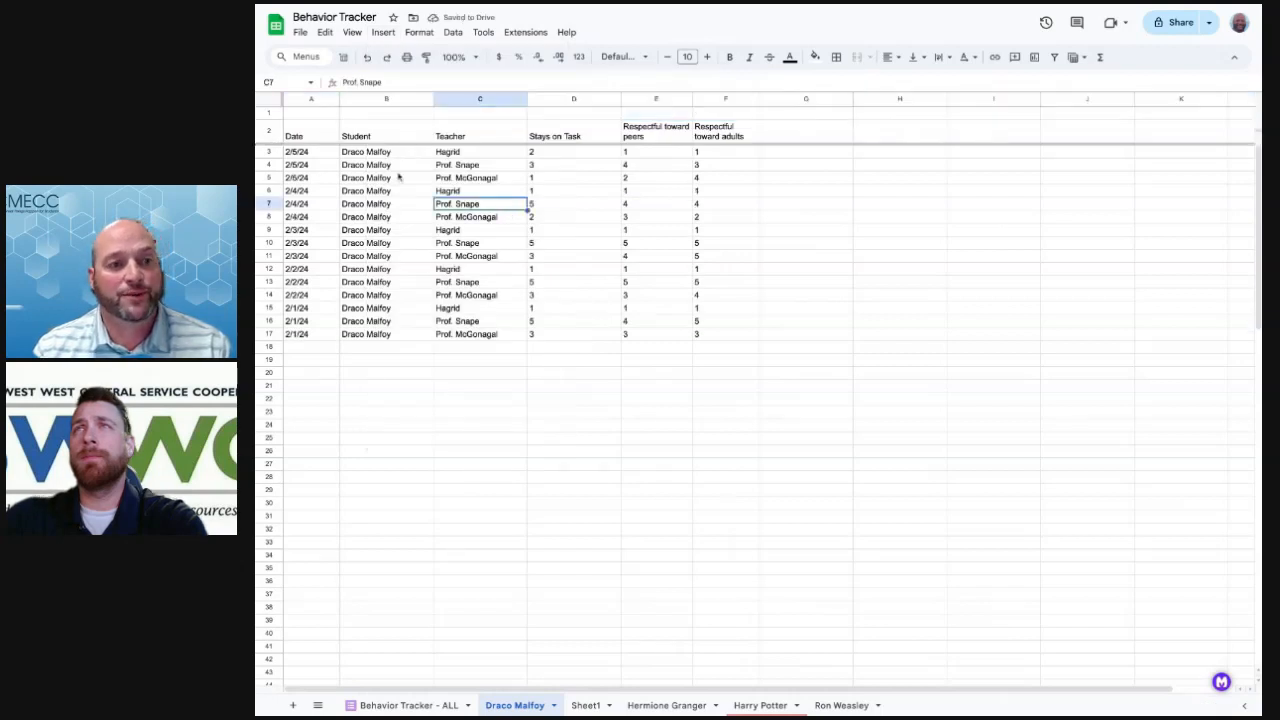
pyautogui.scroll(-1, 405, 243)
pyautogui.scroll(-1, 405, 243)
pyautogui.scroll(2, 405, 243)
pyautogui.scroll(-2, 405, 243)
pyautogui.scroll(2, 405, 243)
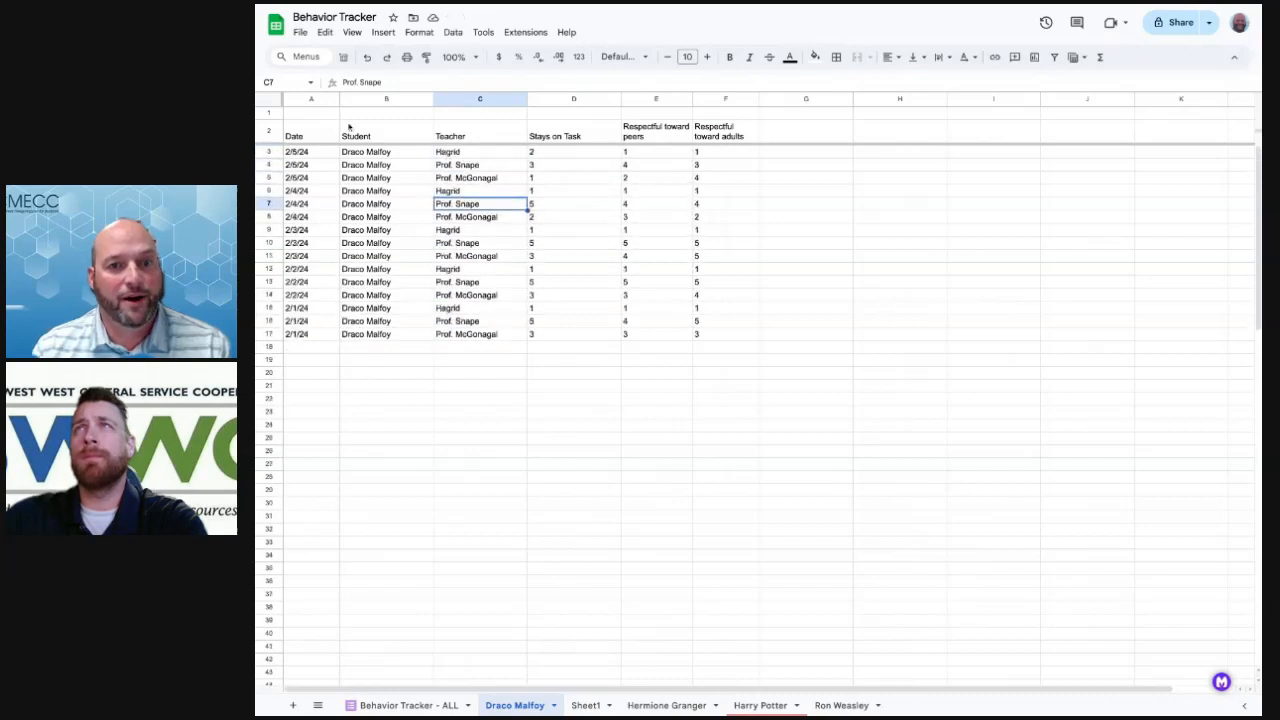
pyautogui.click(317, 114)
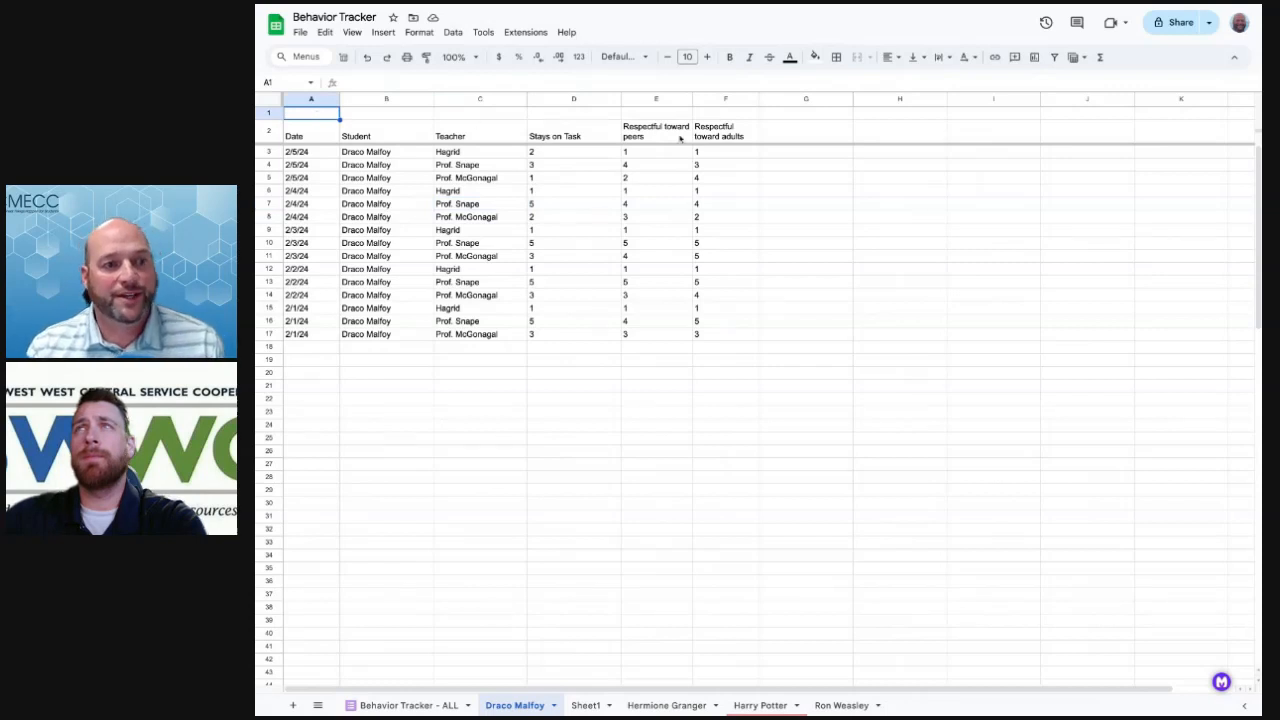
# Merge cells A1 through F1 into a single title cell
pyautogui.keyDown('shift'); pyautogui.click(737, 114); pyautogui.keyUp('shift')
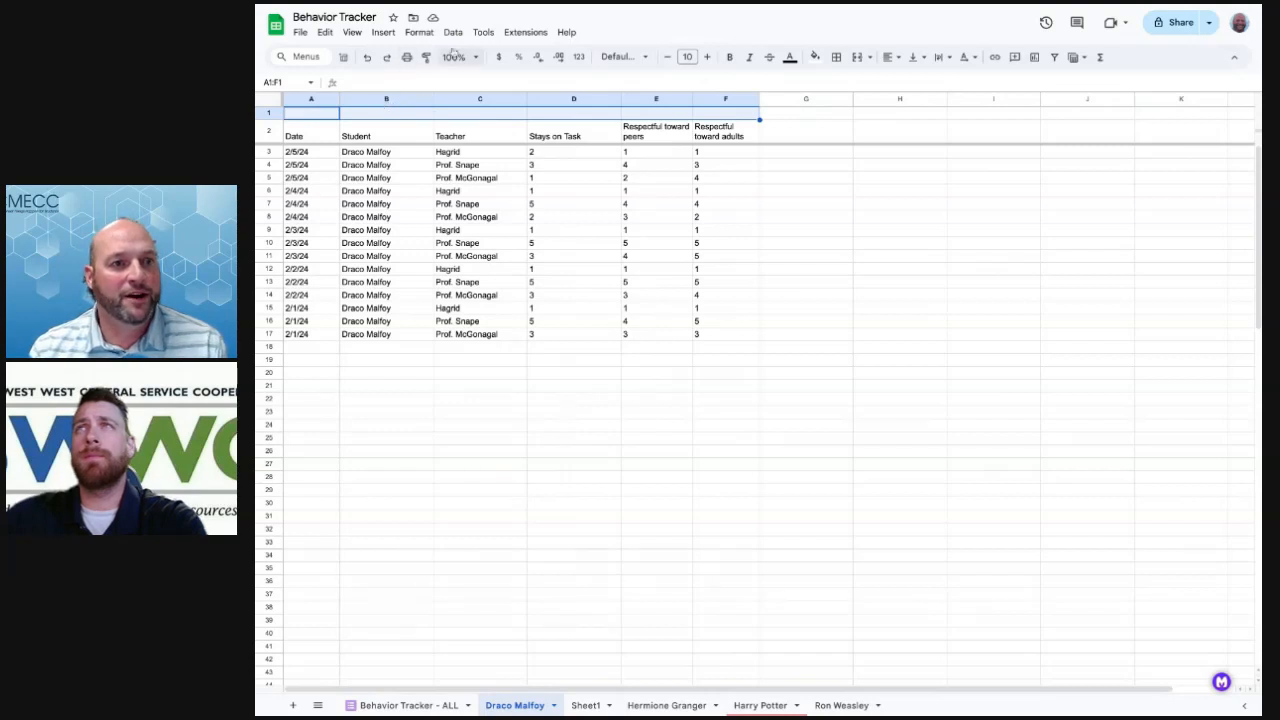
pyautogui.click(421, 32)
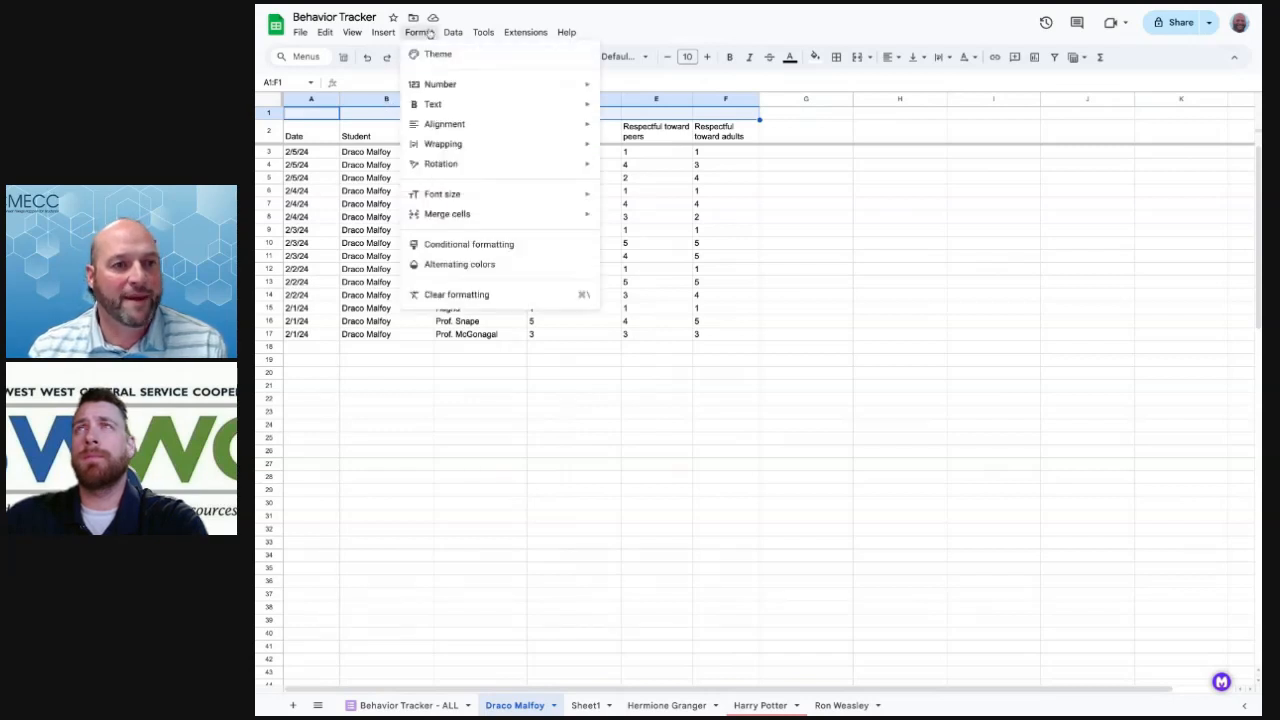
pyautogui.moveTo(511, 215)
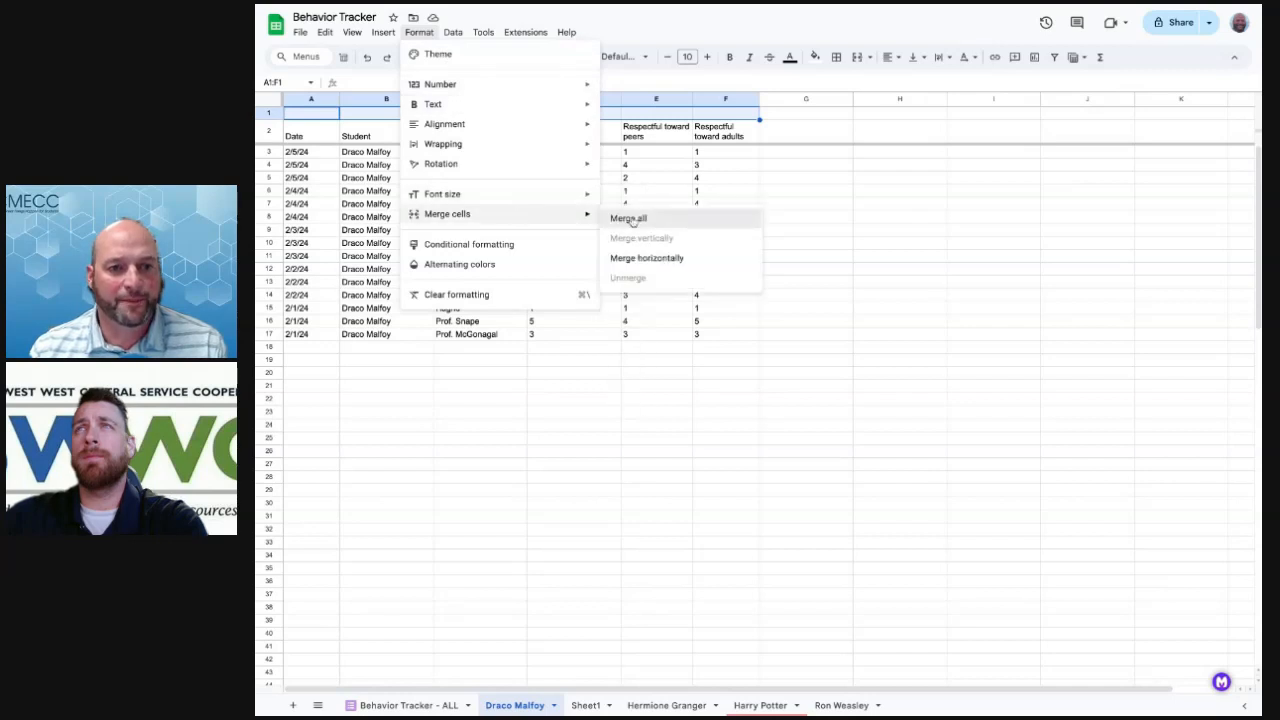
pyautogui.click(631, 219)
pyautogui.click(480, 222)
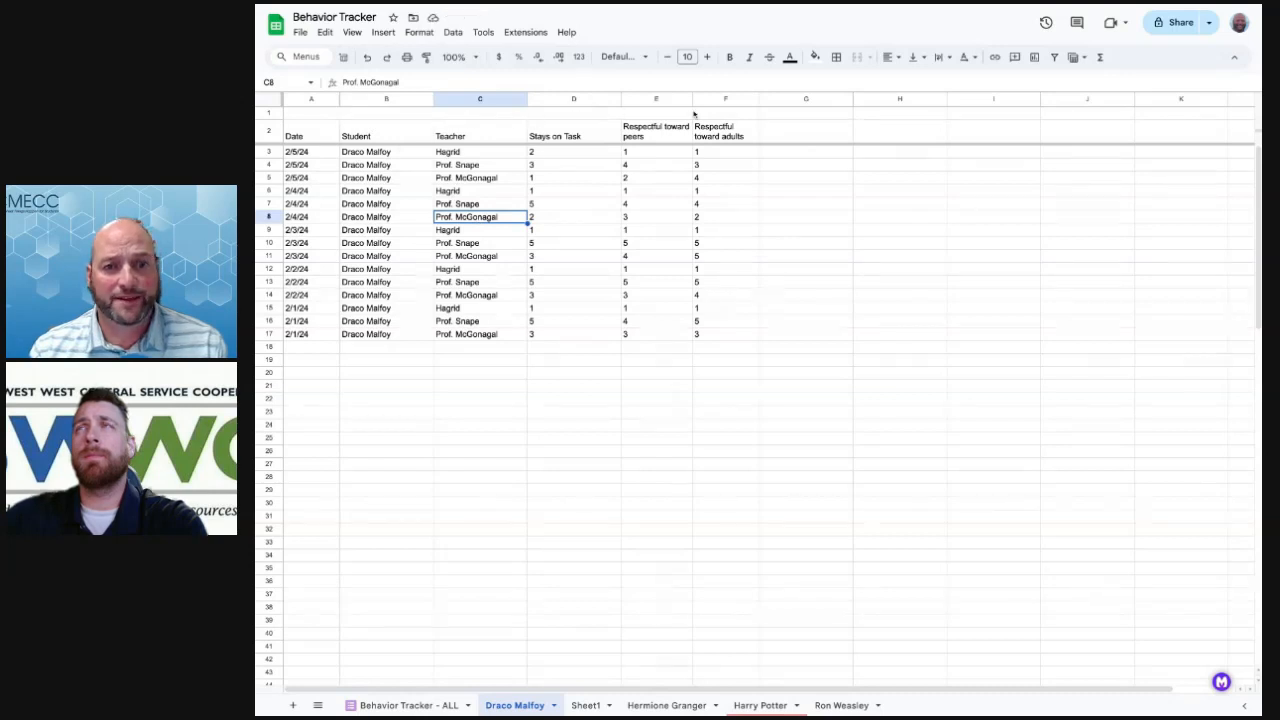
# Enter the title 'Draco Malfoy Behavior Tracking Sheet' in the merged cell
pyautogui.click(468, 116)
pyautogui.press('Return')
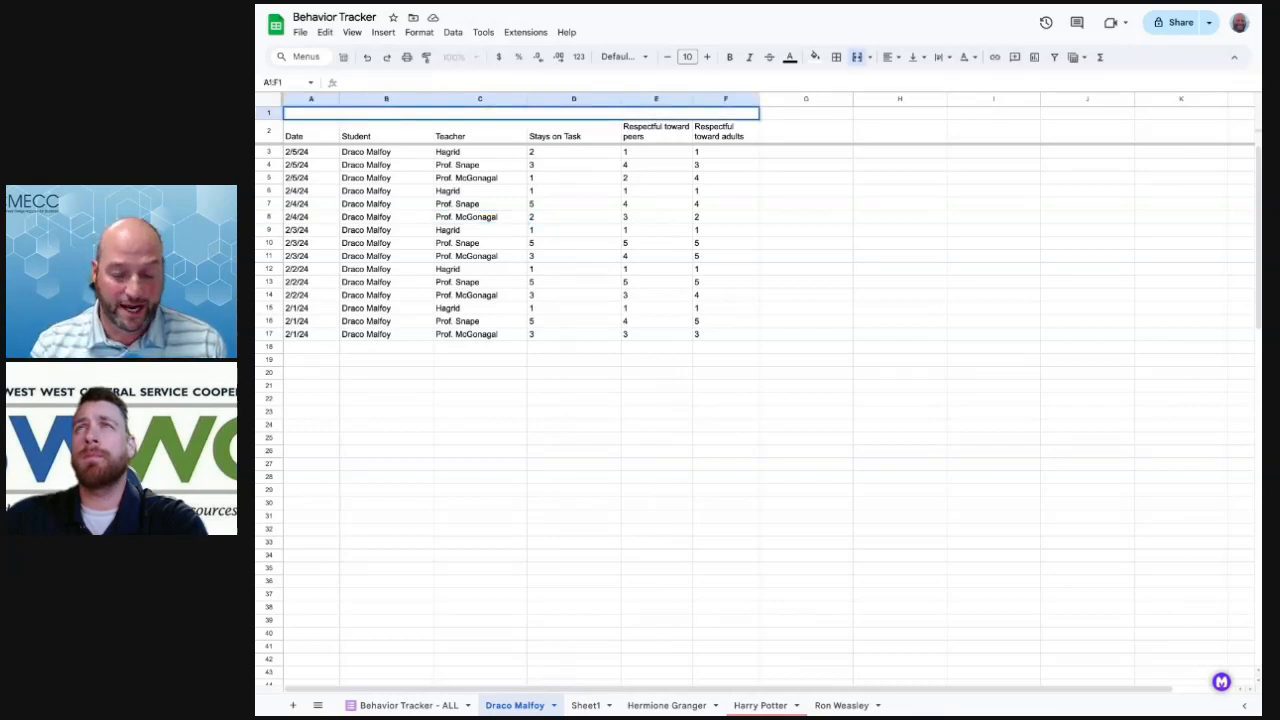
pyautogui.write('Draco Malfoy')
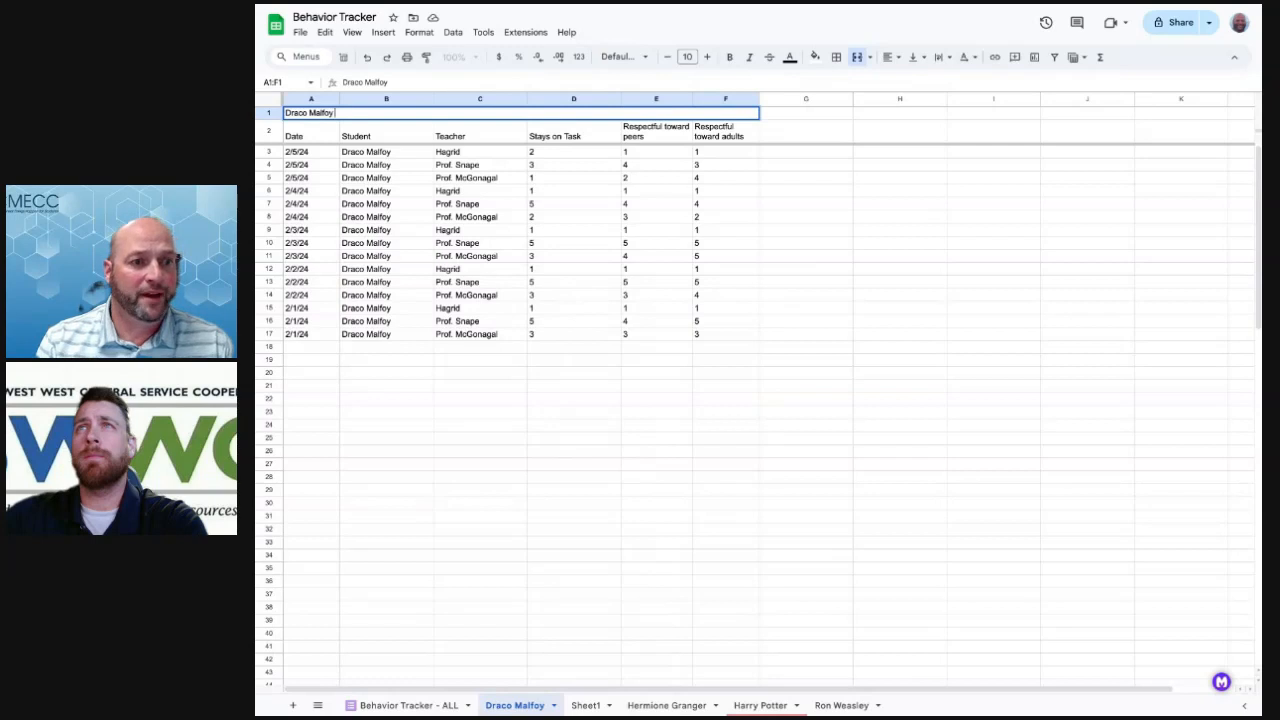
pyautogui.write(' Behavior Tracking Sheet')
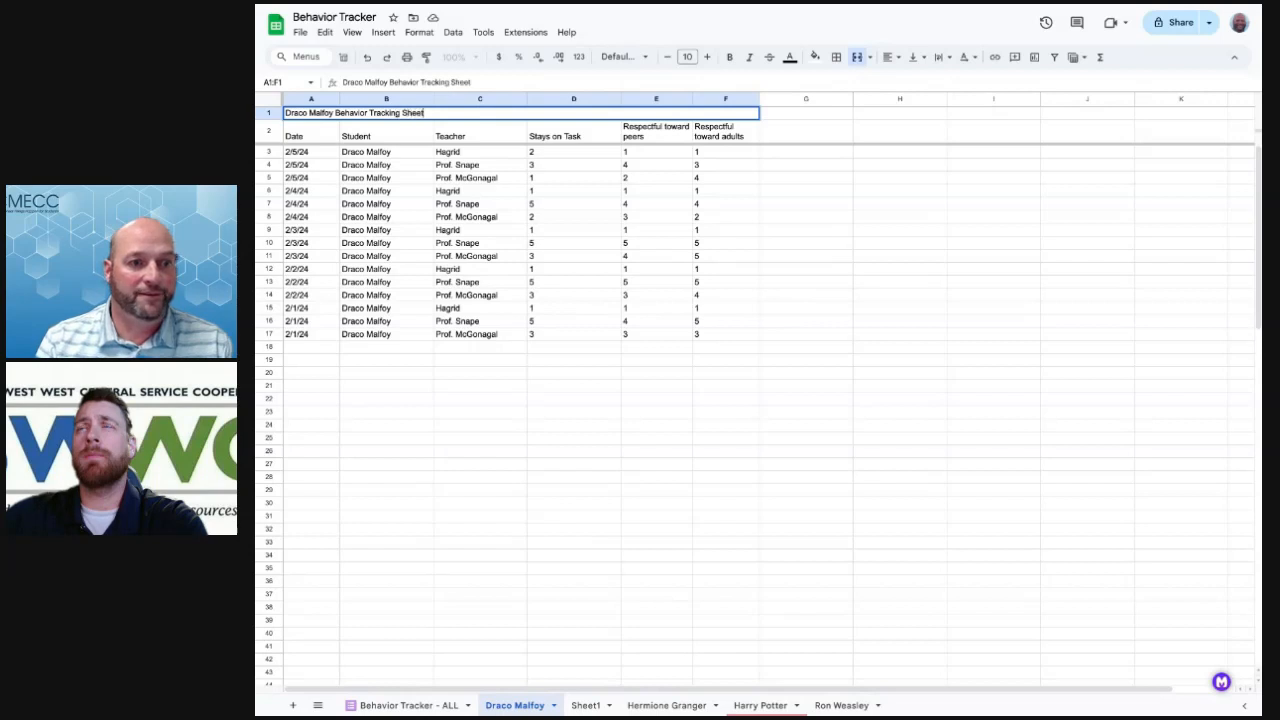
# Enlarge the merged Draco Malfoy title to font size 18
pyautogui.click(467, 155)
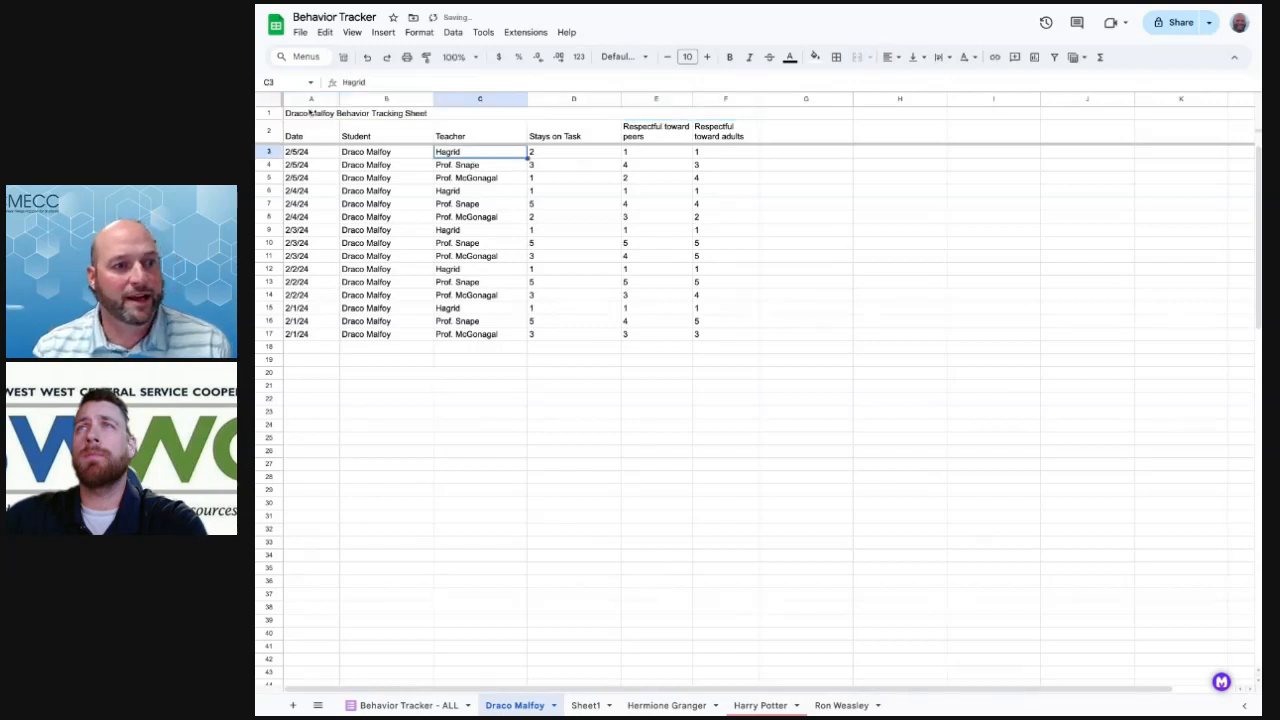
pyautogui.click(310, 115)
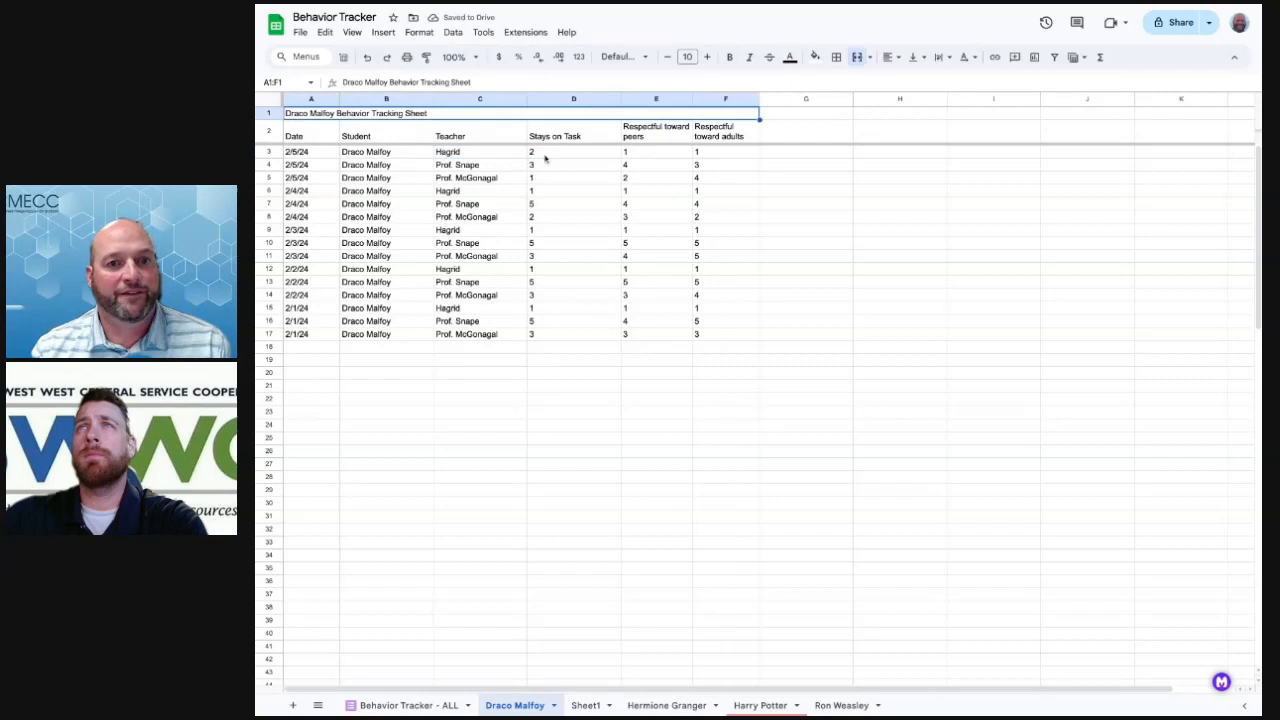
pyautogui.click(708, 57)
pyautogui.click(708, 57)
pyautogui.click(708, 57)
pyautogui.click(708, 57)
pyautogui.click(708, 57)
pyautogui.click(708, 57)
pyautogui.click(708, 57)
pyautogui.click(708, 57)
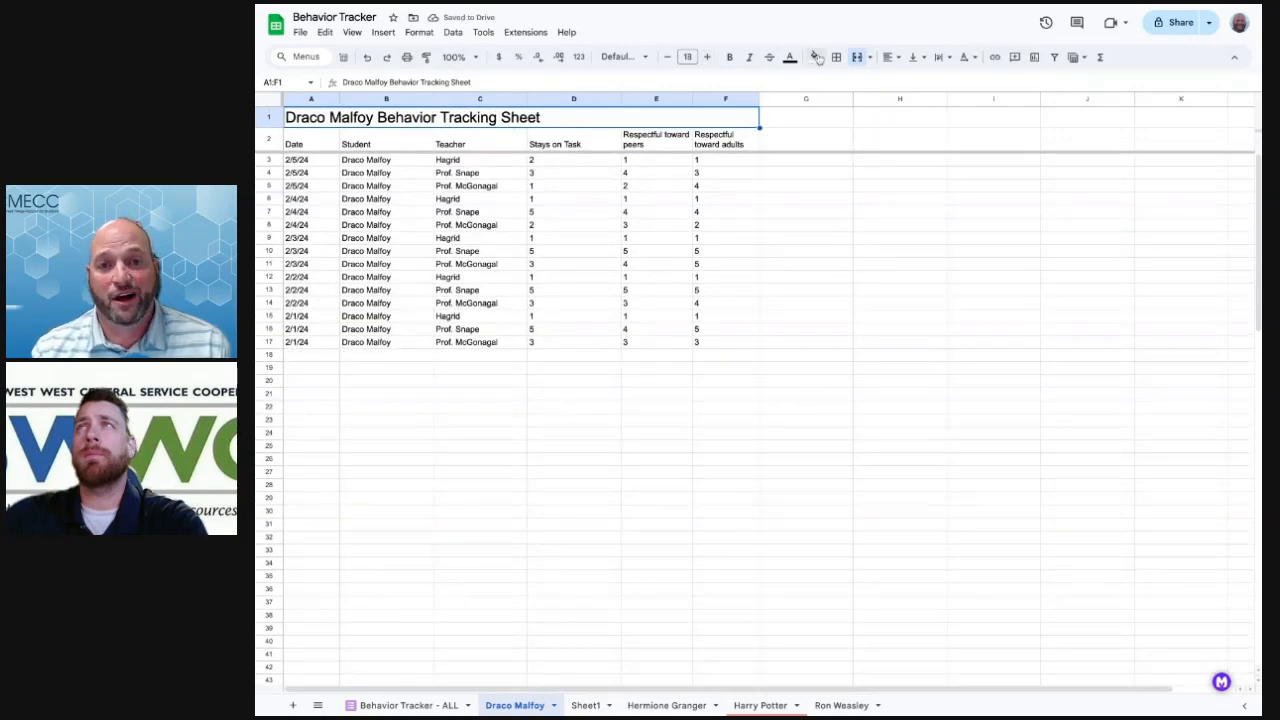
# Fill the title row light green, after briefly trying light blue
pyautogui.click(816, 57)
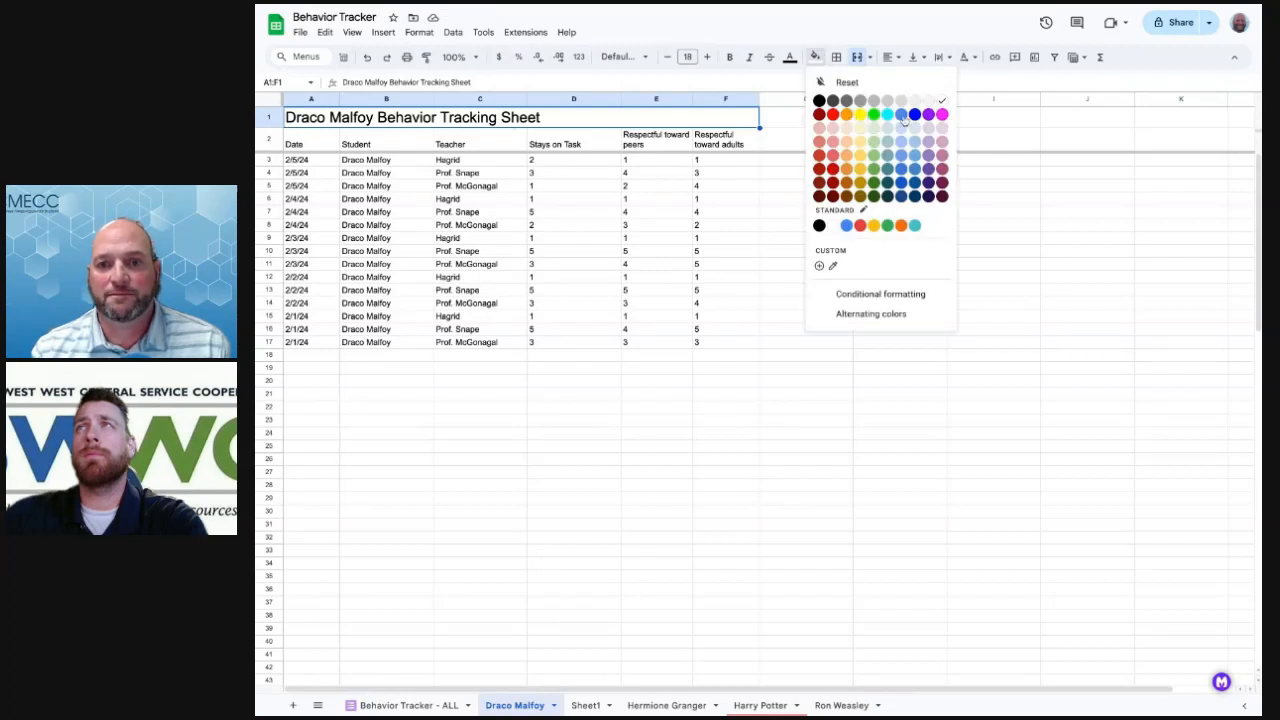
pyautogui.click(901, 154)
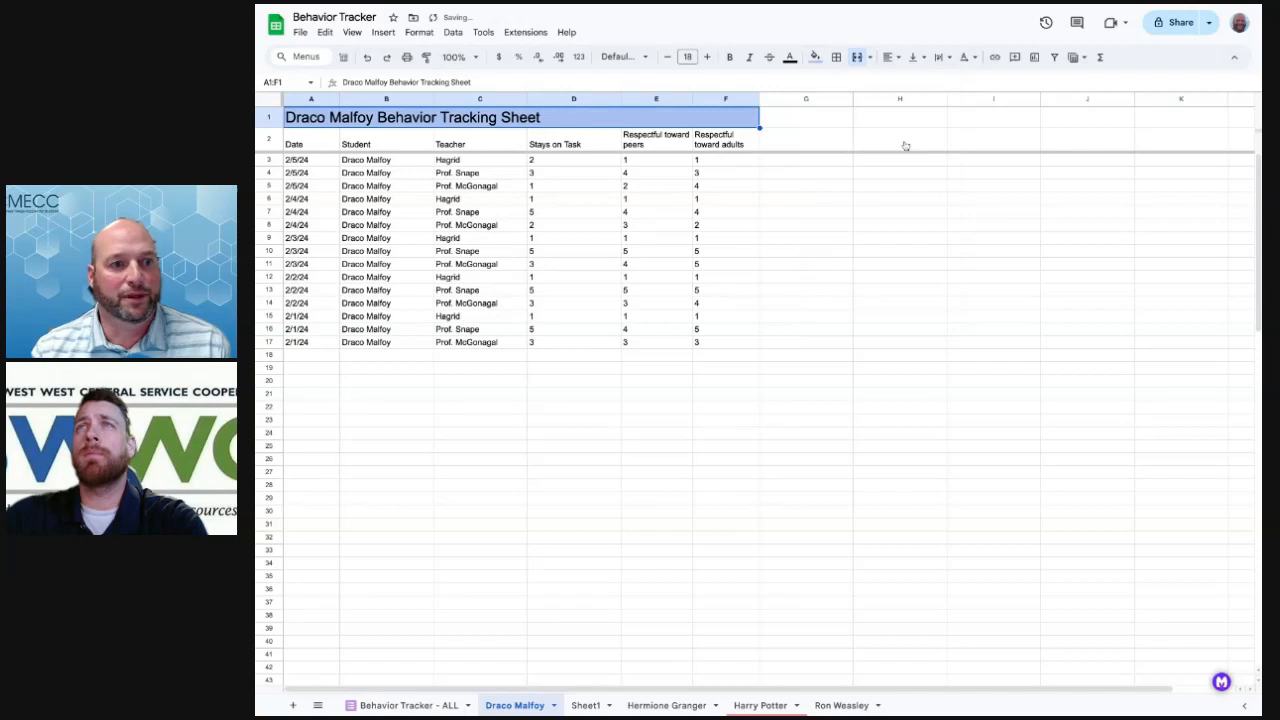
pyautogui.click(638, 192)
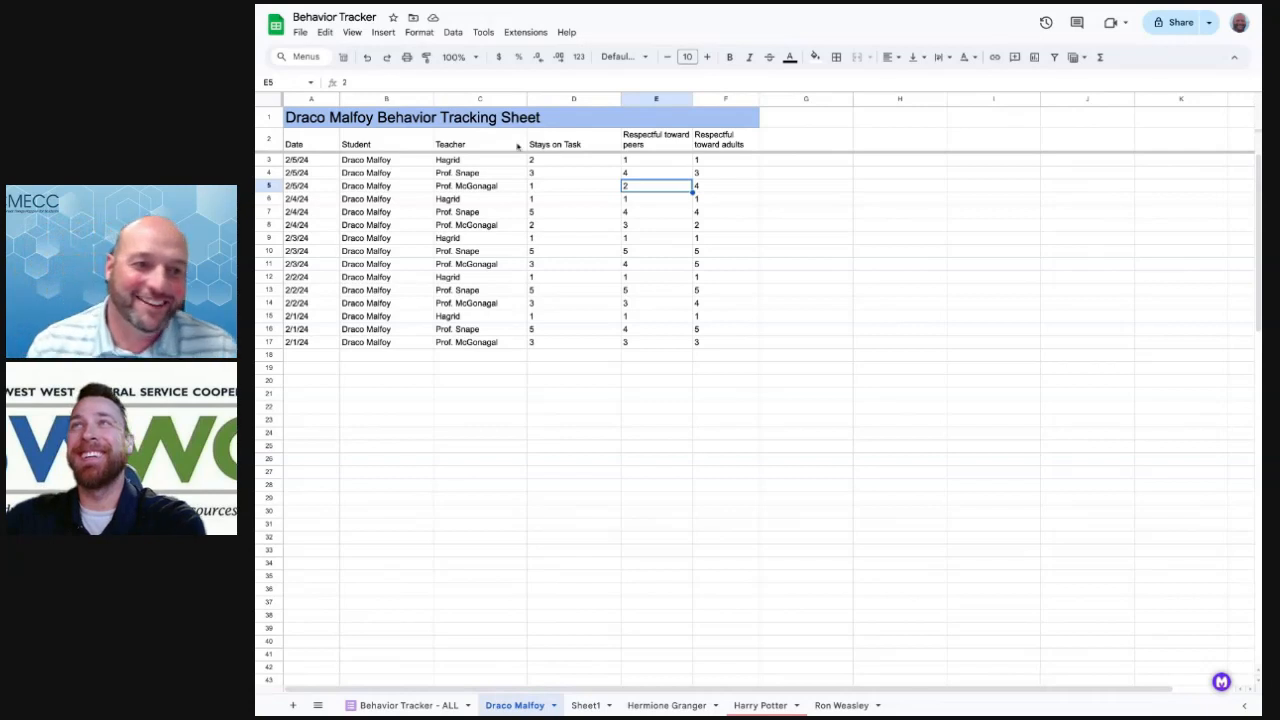
pyautogui.click(484, 120)
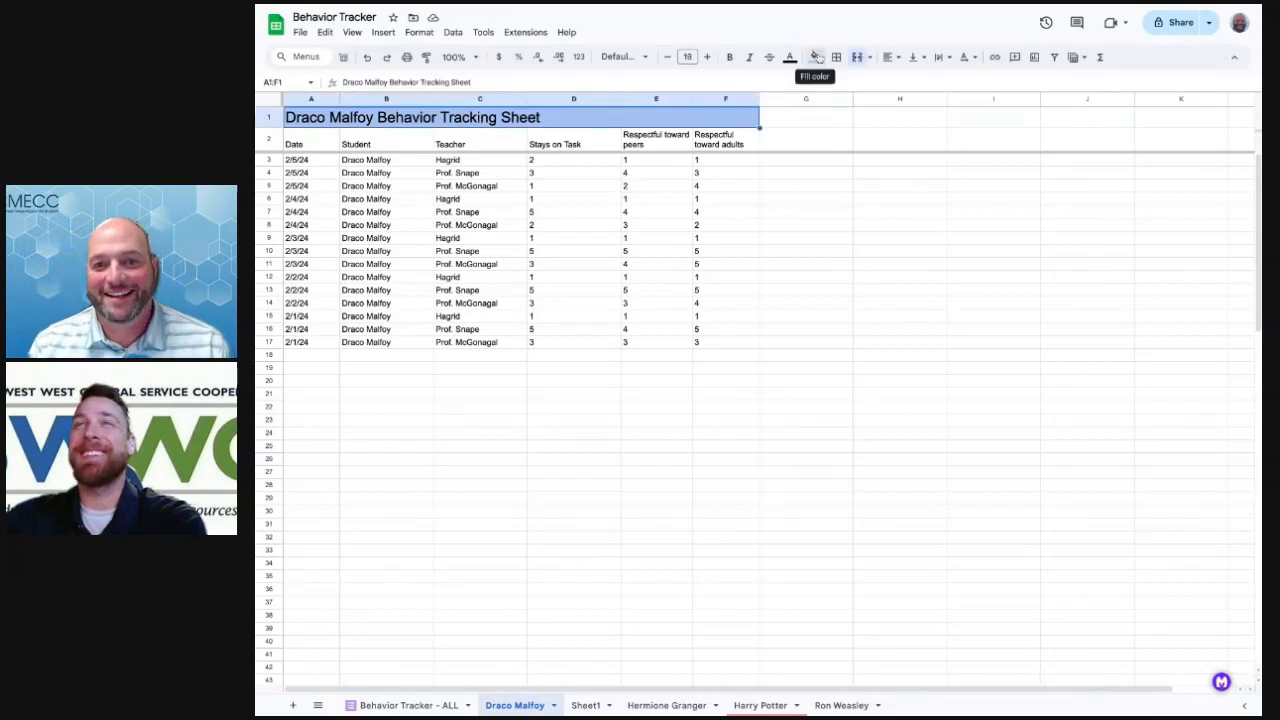
pyautogui.click(815, 57)
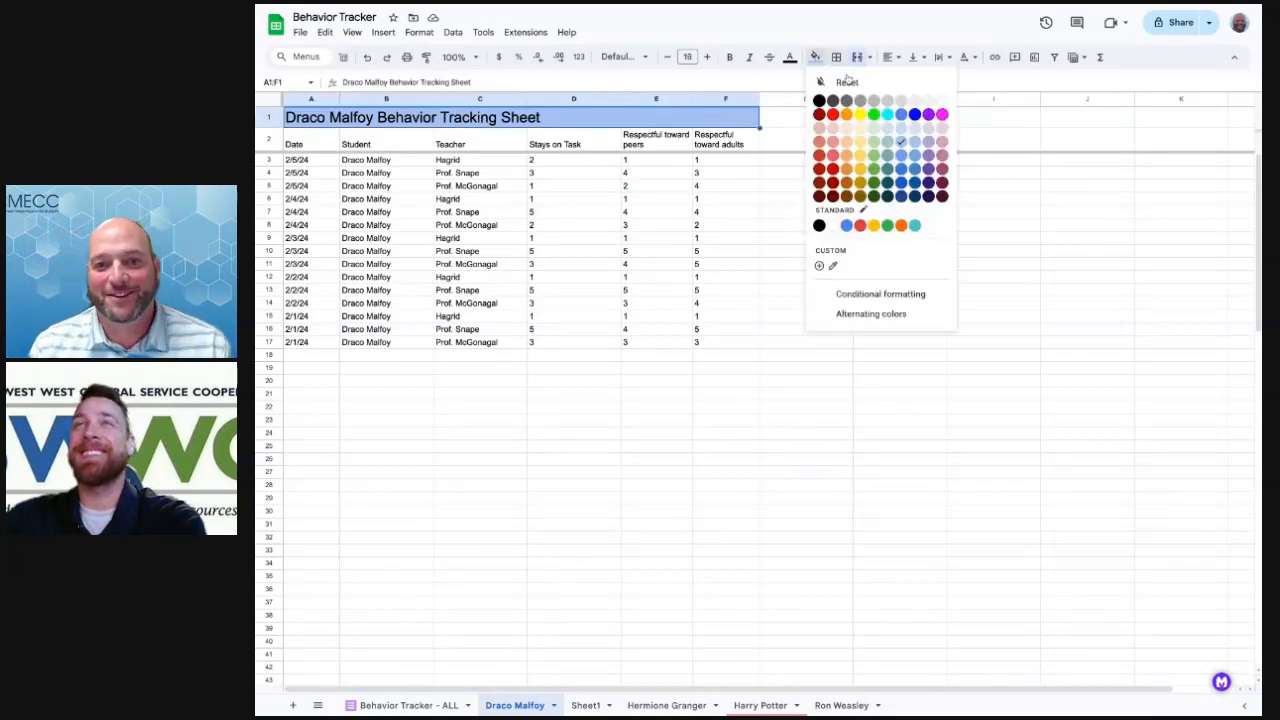
pyautogui.click(874, 155)
pyautogui.click(668, 220)
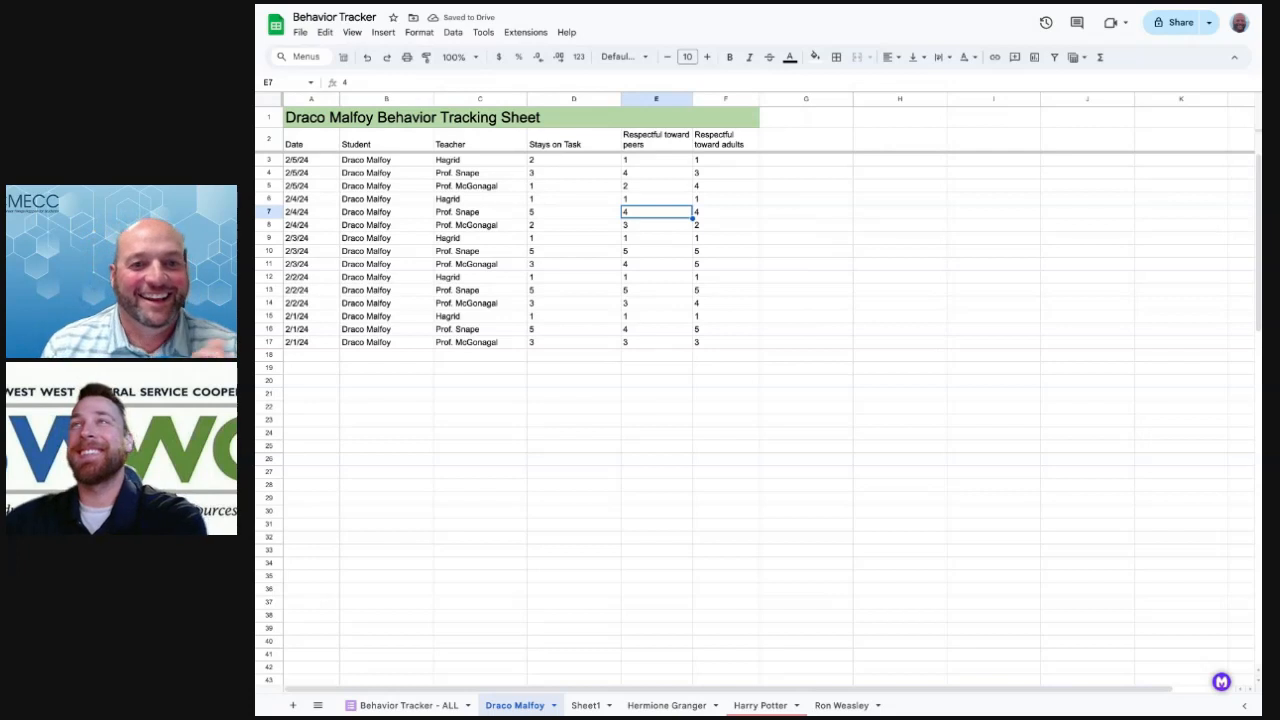
# Center the 'Draco Malfoy Behavior Tracking Sheet' title horizontally across merged A1:F1
pyautogui.click(463, 138)
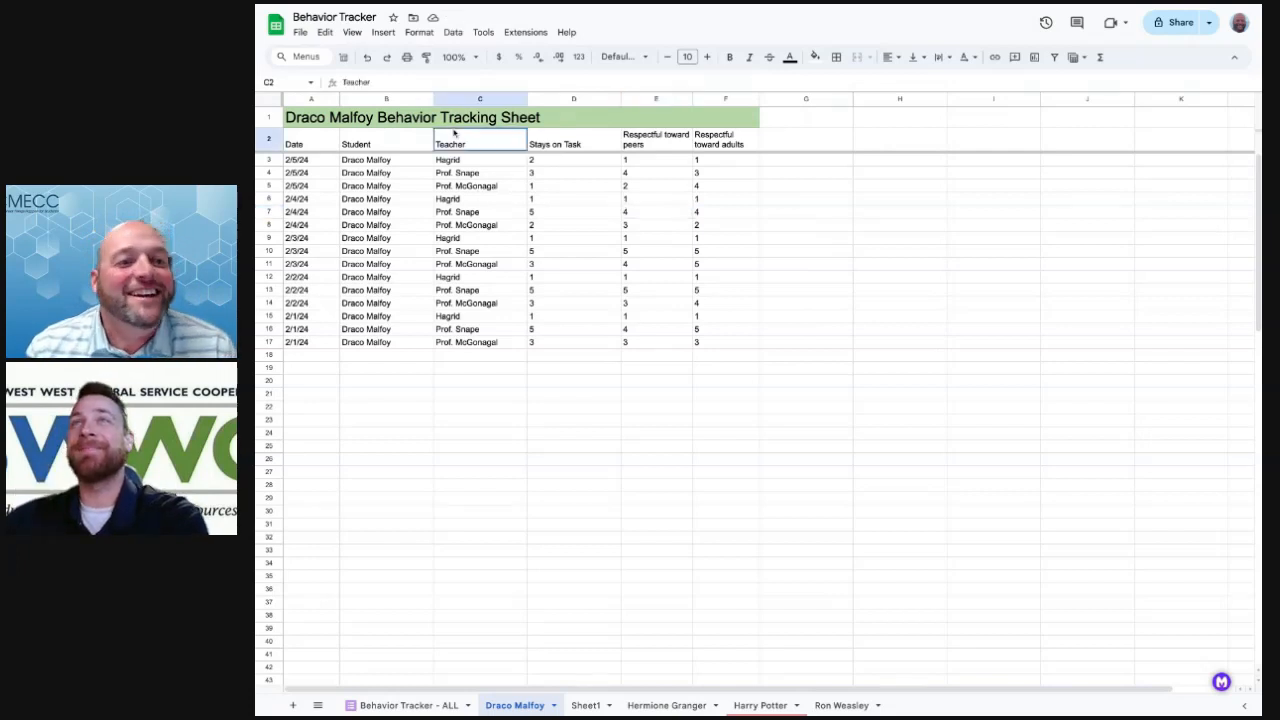
pyautogui.click(447, 119)
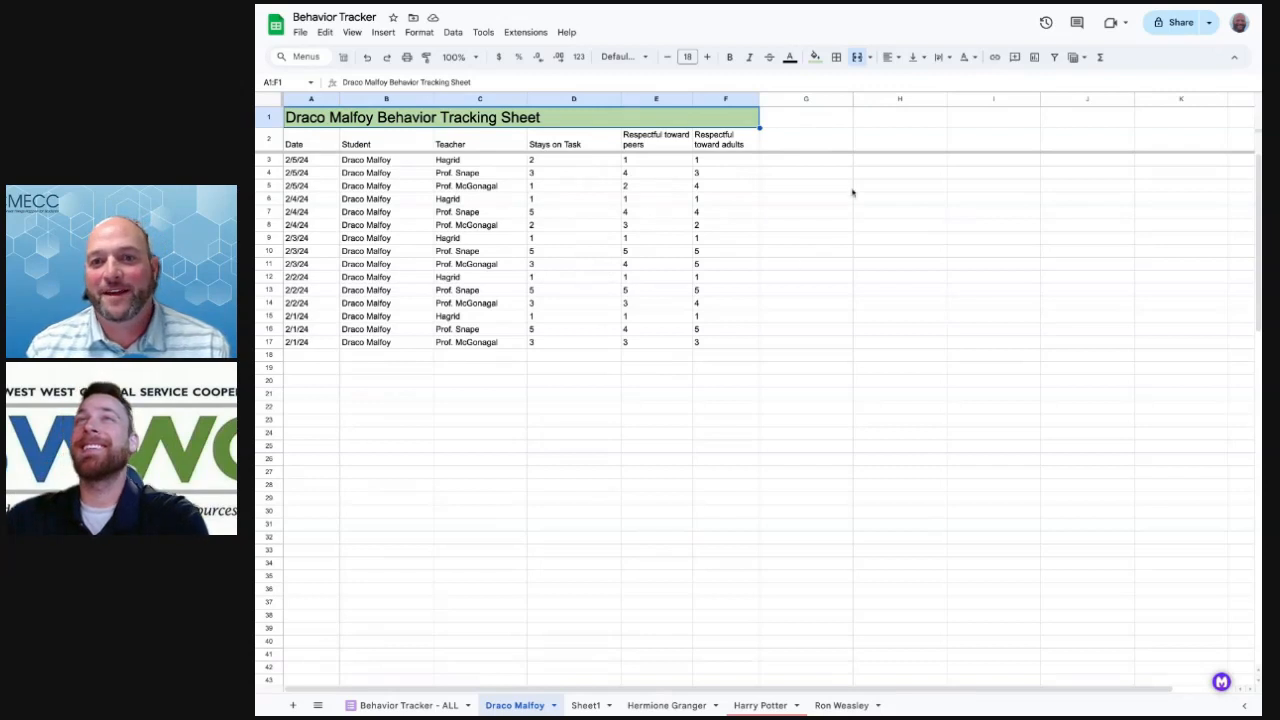
pyautogui.click(887, 57)
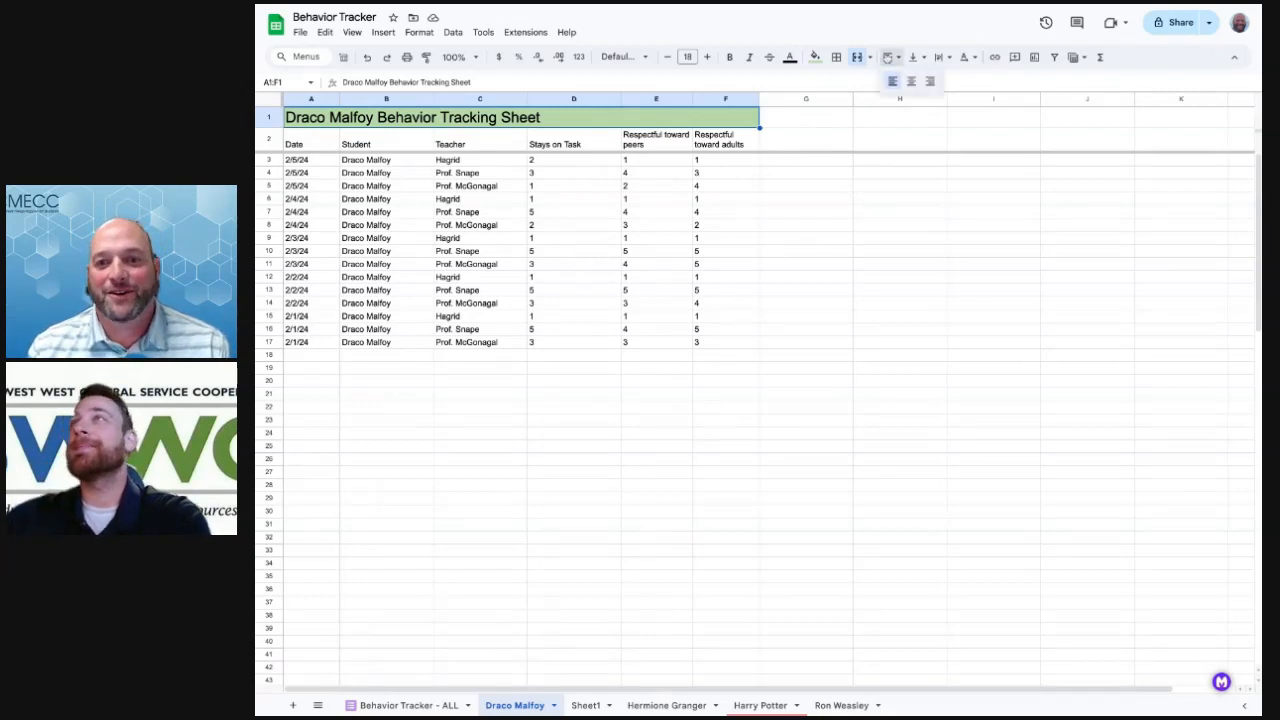
pyautogui.click(910, 82)
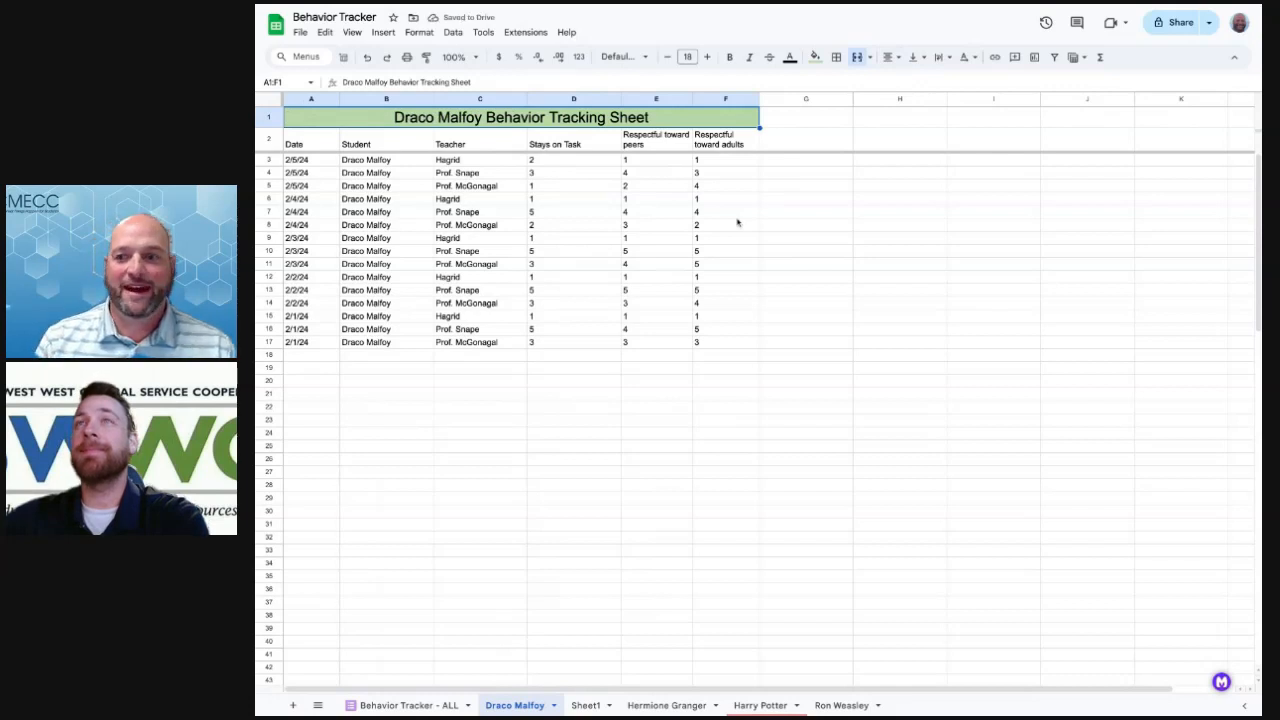
pyautogui.click(656, 237)
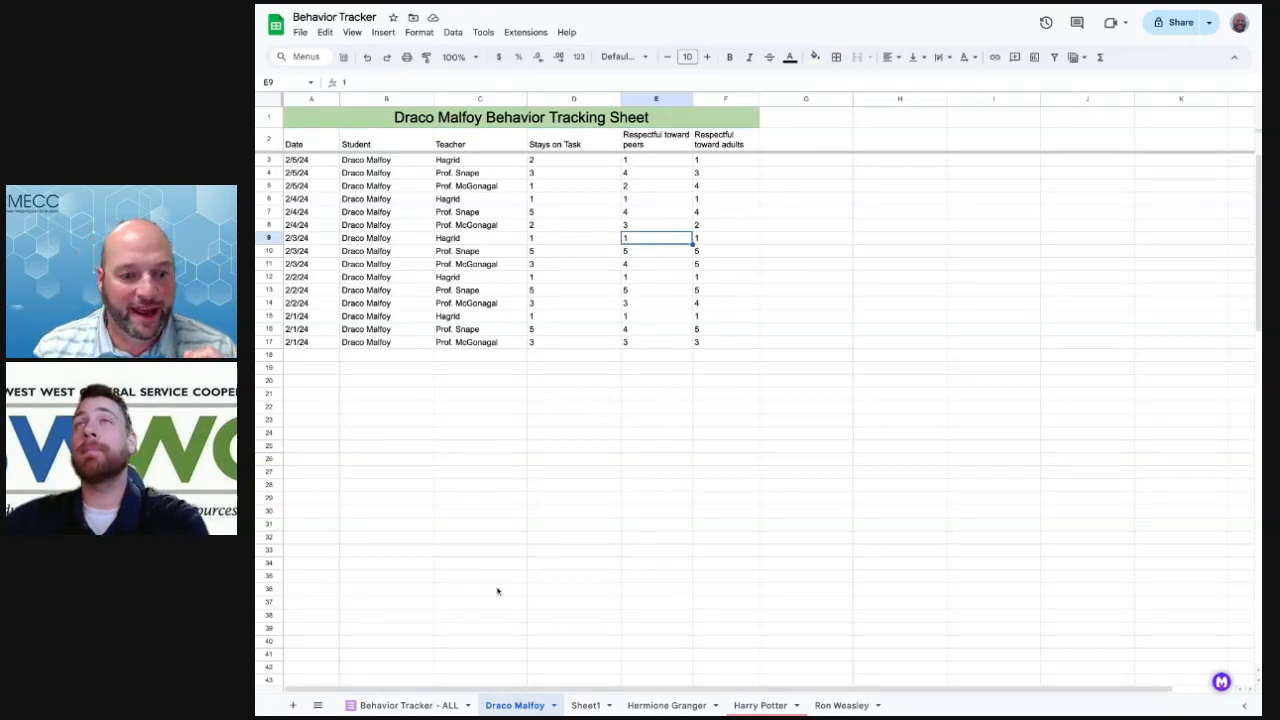
# On the Hermione Granger sheet, merge A1:F1 and type the title 'Hermione Granger'
pyautogui.click(662, 705)
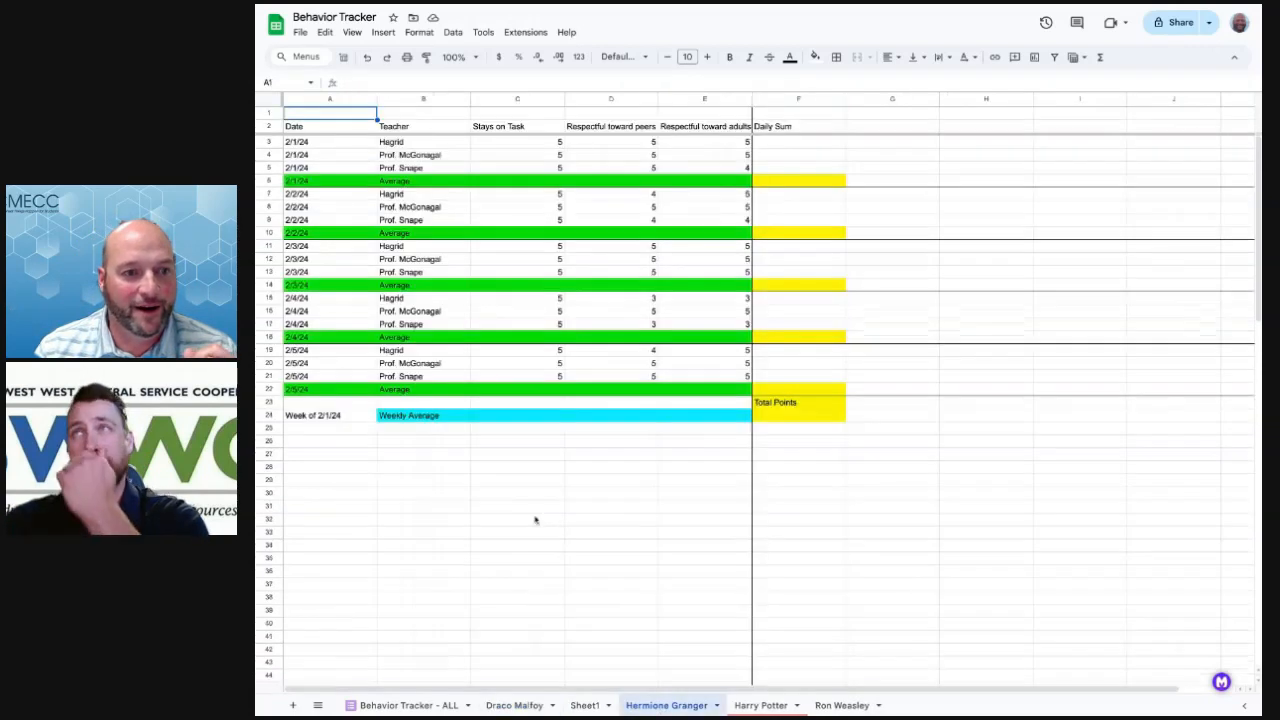
pyautogui.click(489, 483)
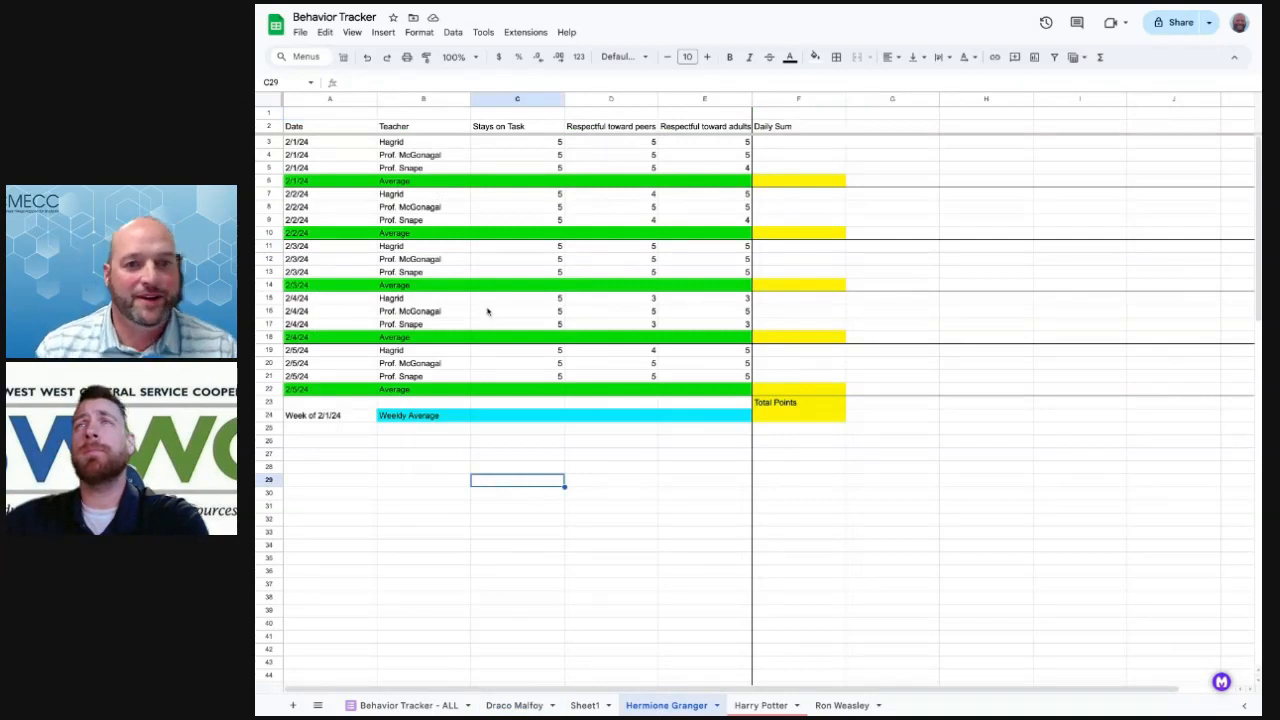
pyautogui.click(318, 116)
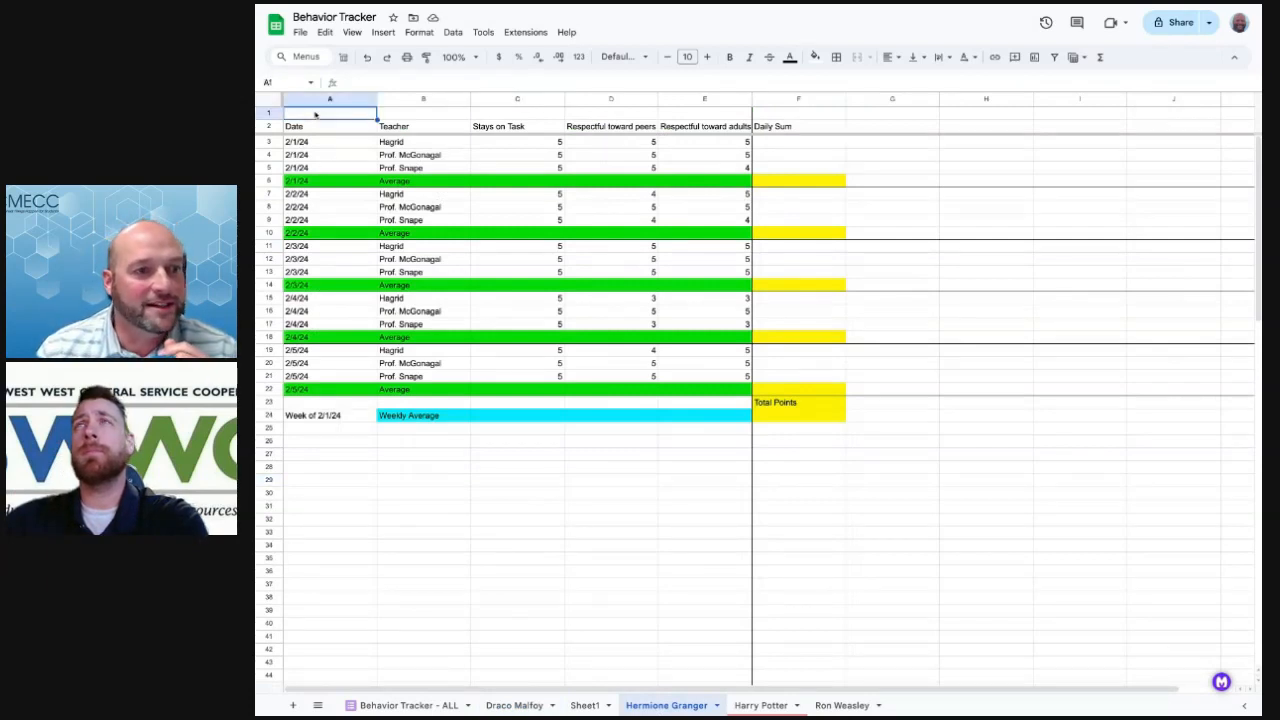
pyautogui.keyDown('shift'); pyautogui.click(812, 117); pyautogui.keyUp('shift')
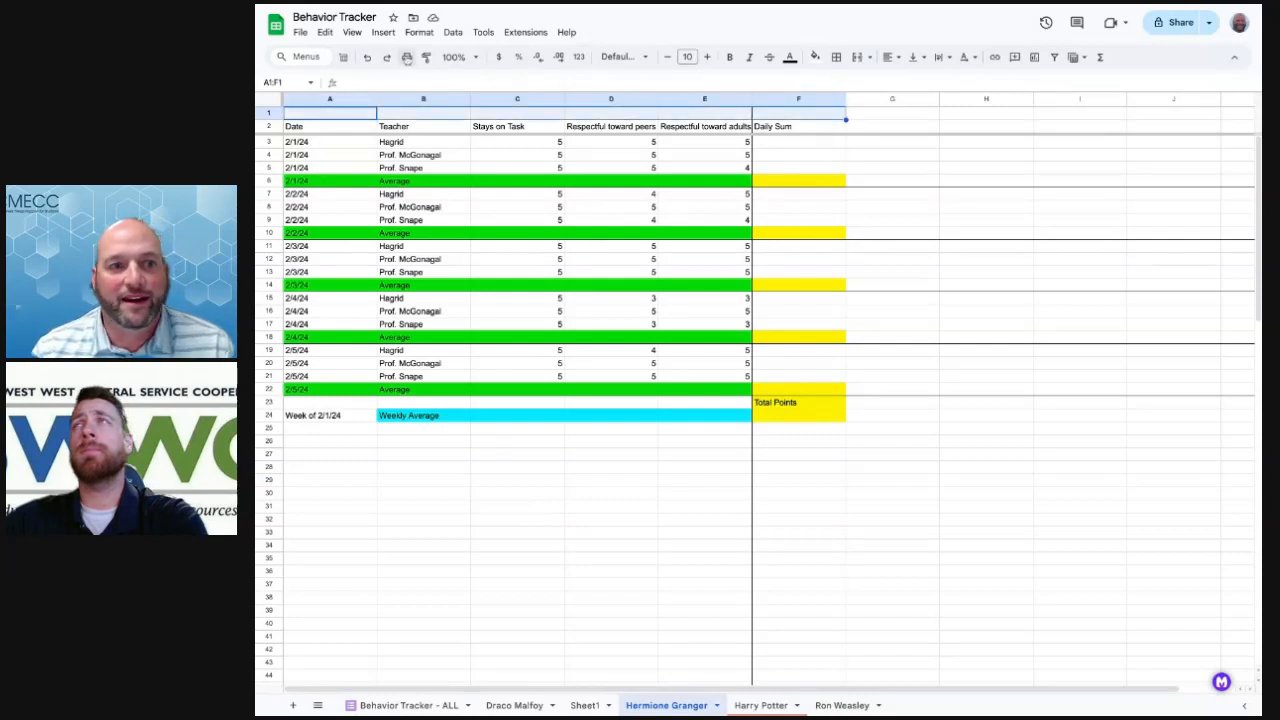
pyautogui.click(419, 32)
pyautogui.moveTo(475, 150)
pyautogui.moveTo(478, 214)
pyautogui.click(636, 220)
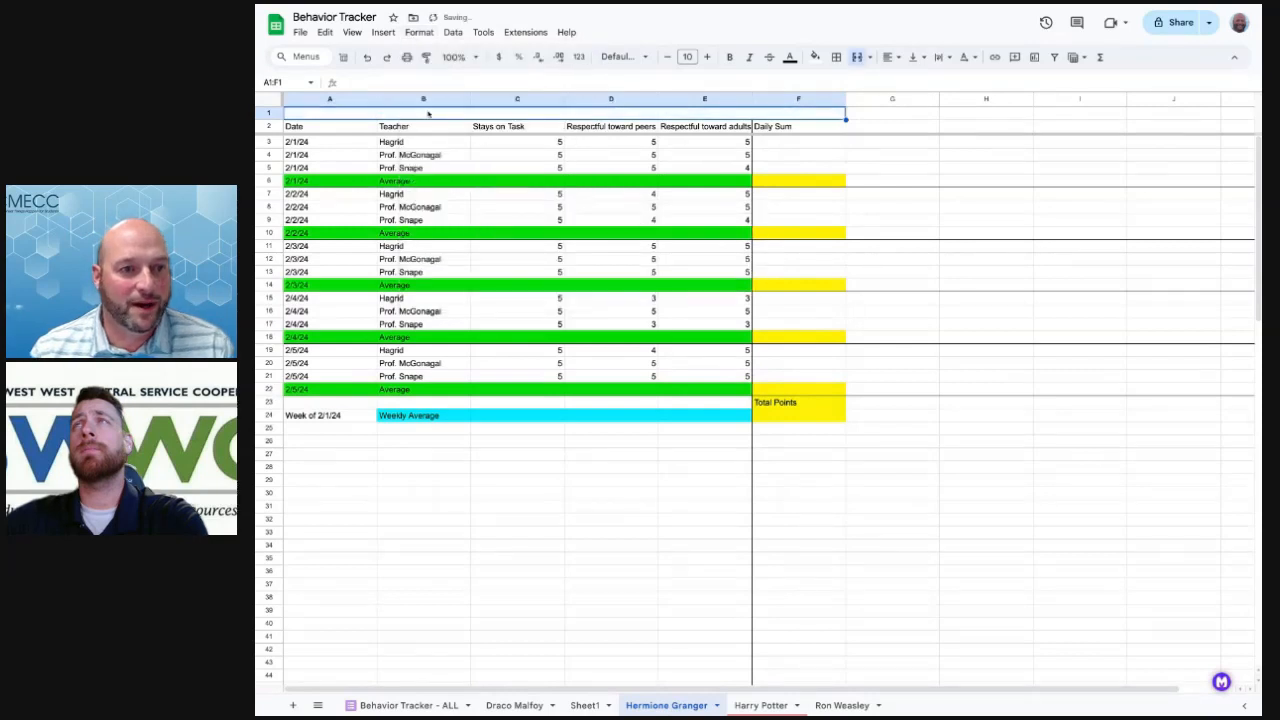
pyautogui.write('Hermio')
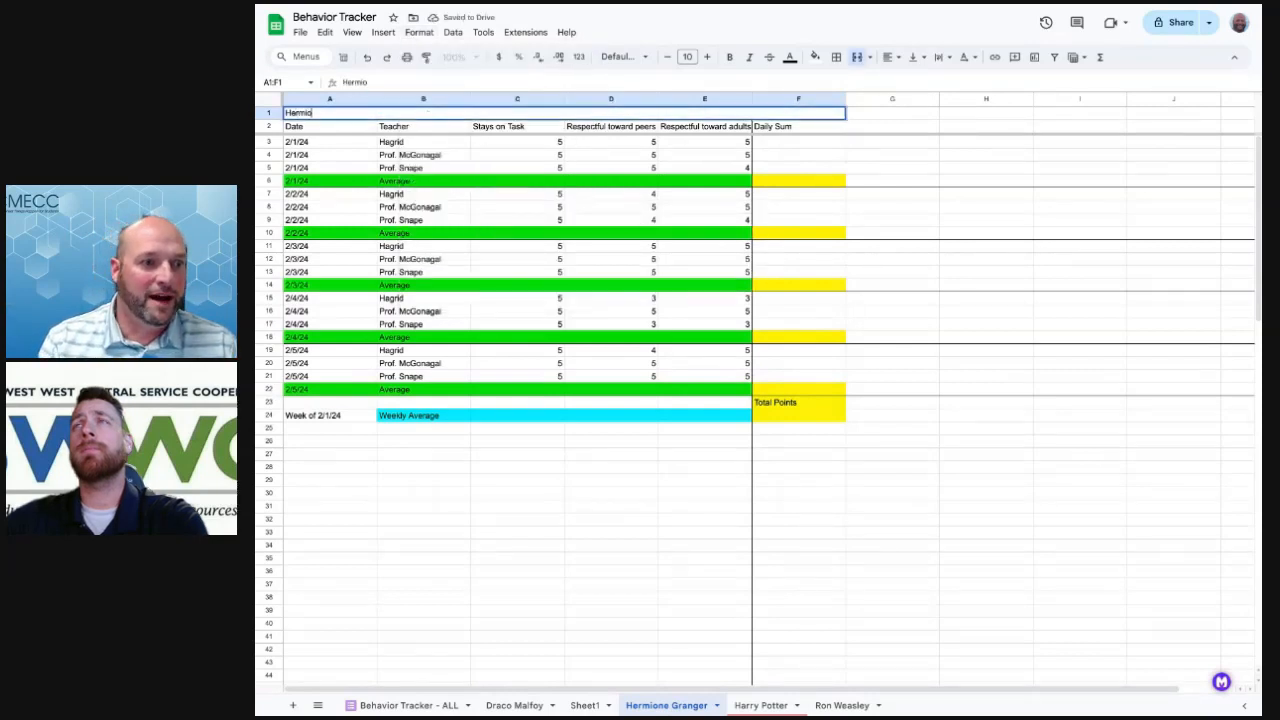
pyautogui.write('ne Granger')
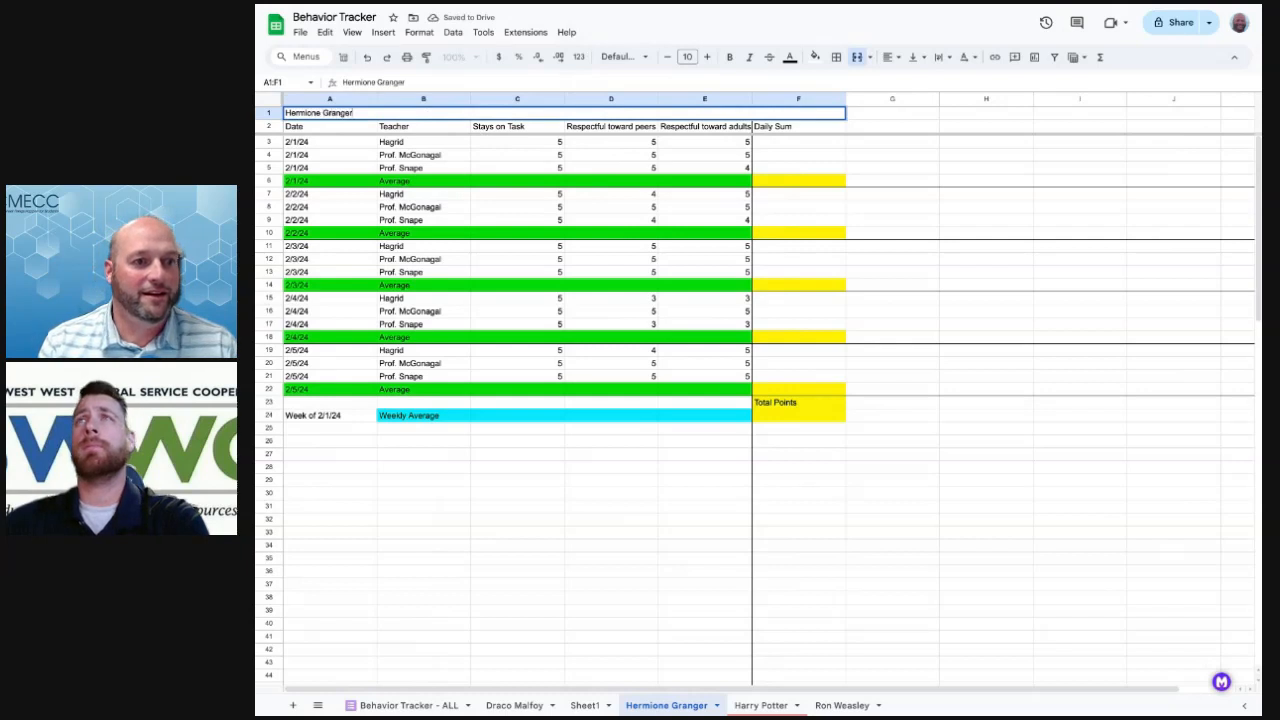
# Fill the title row dark red and recolour the title text to stand out
pyautogui.tripleClick(410, 113)
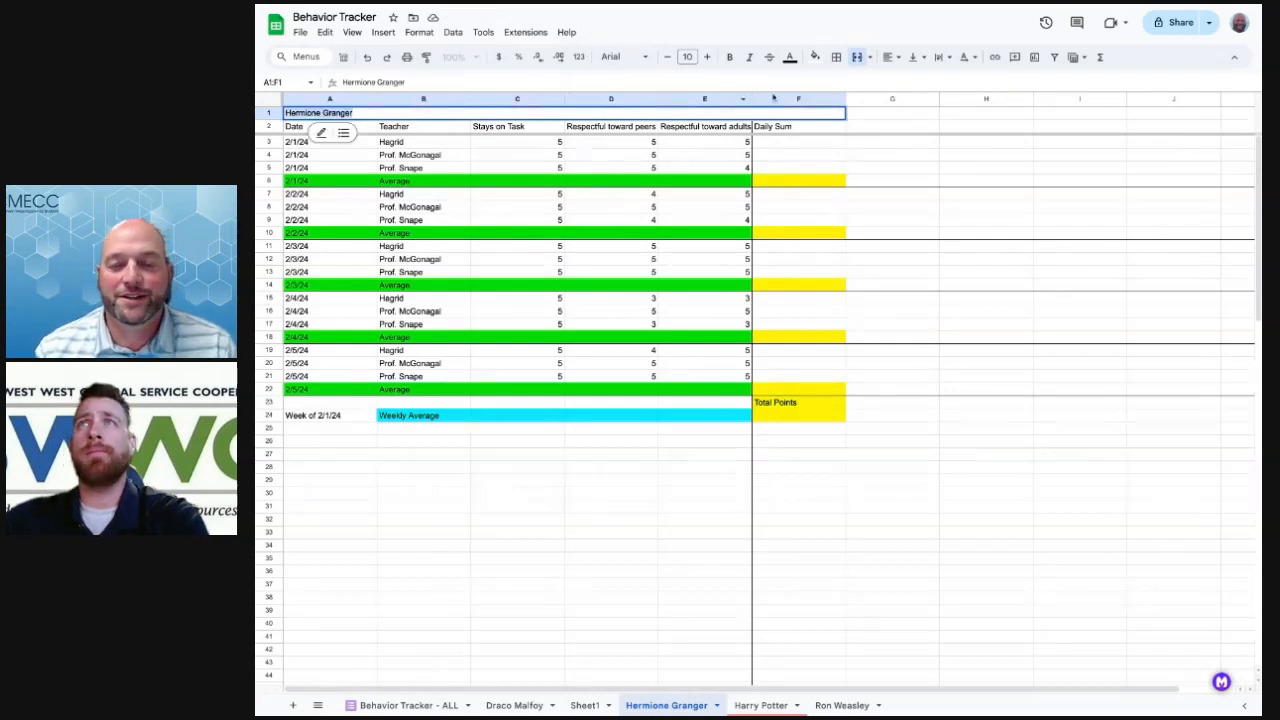
pyautogui.click(815, 57)
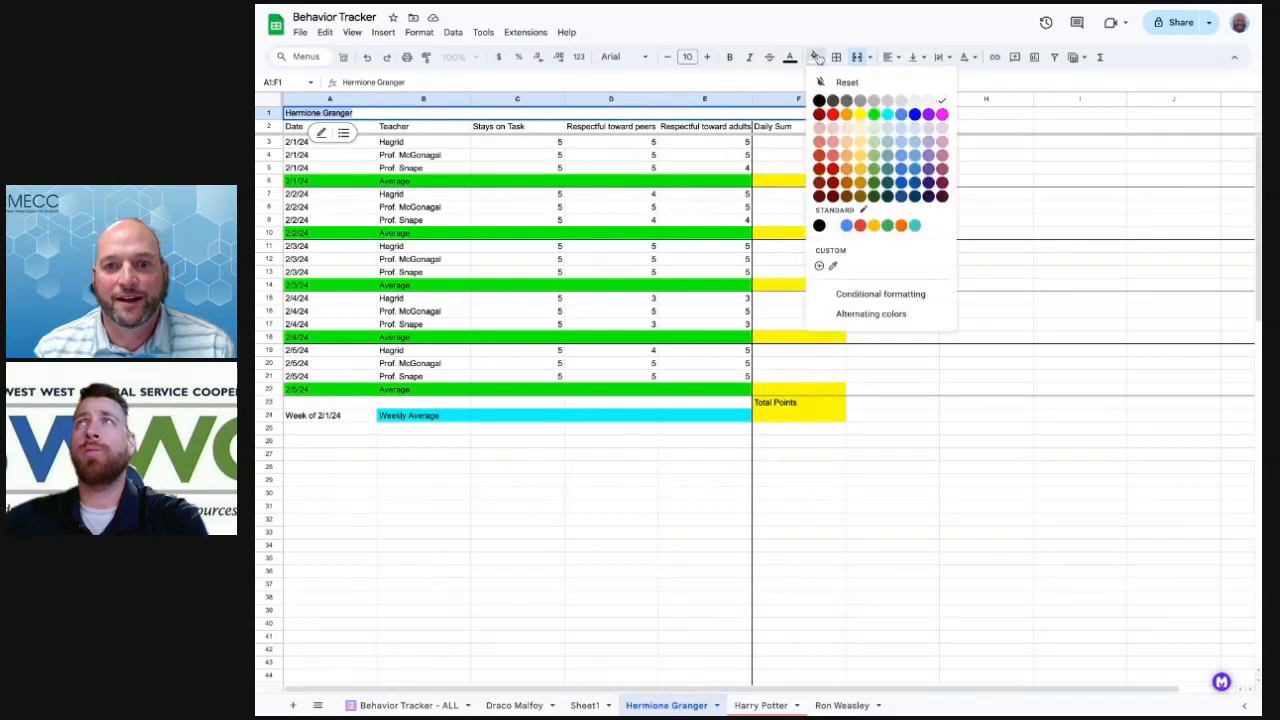
pyautogui.click(833, 169)
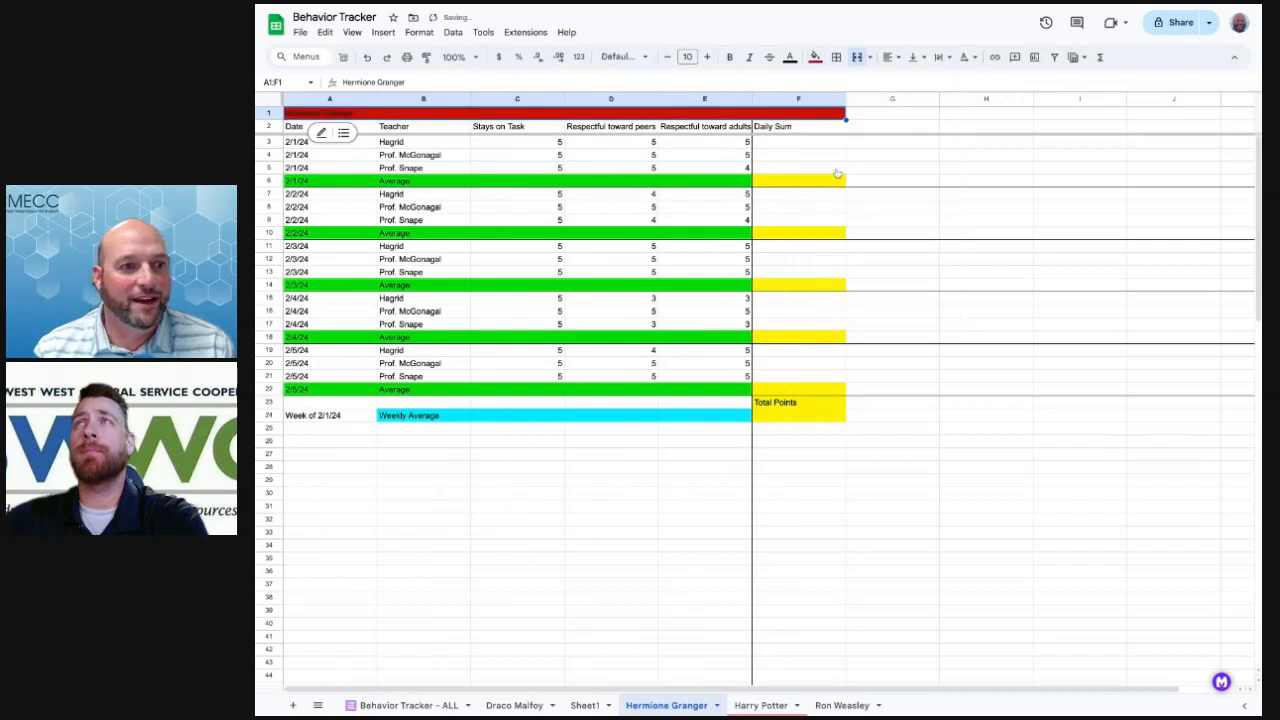
pyautogui.click(789, 58)
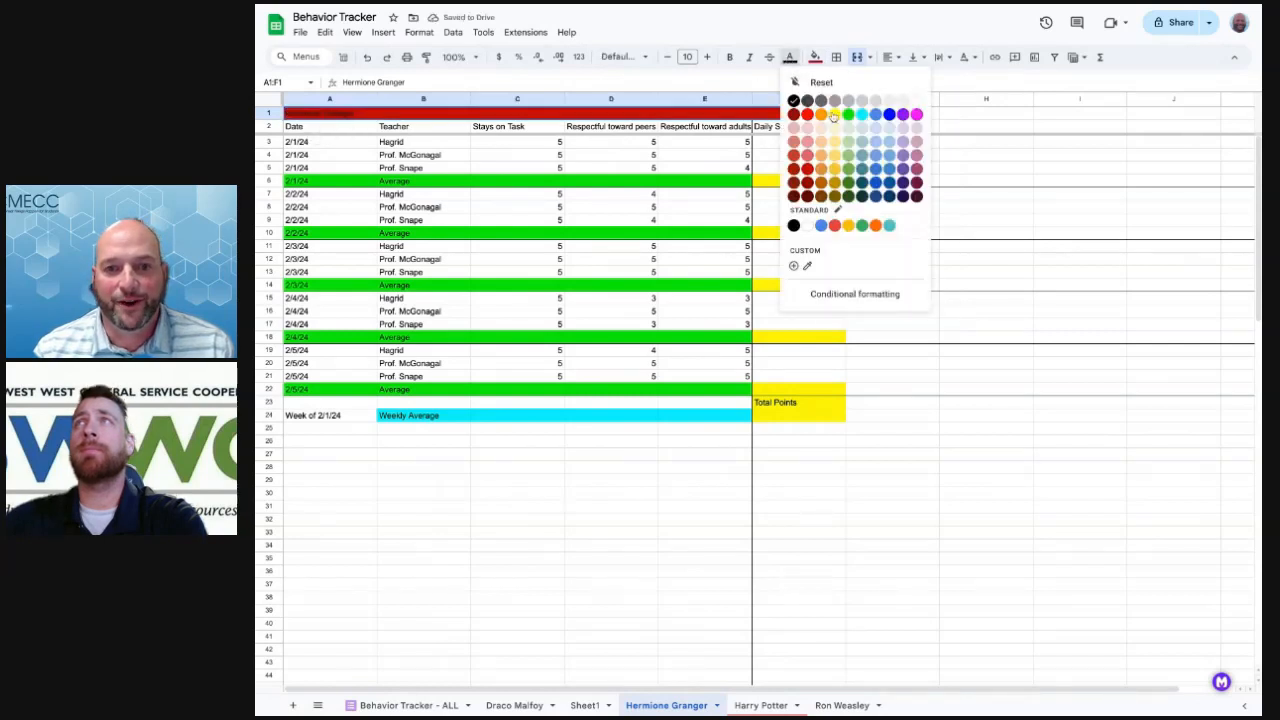
pyautogui.click(837, 170)
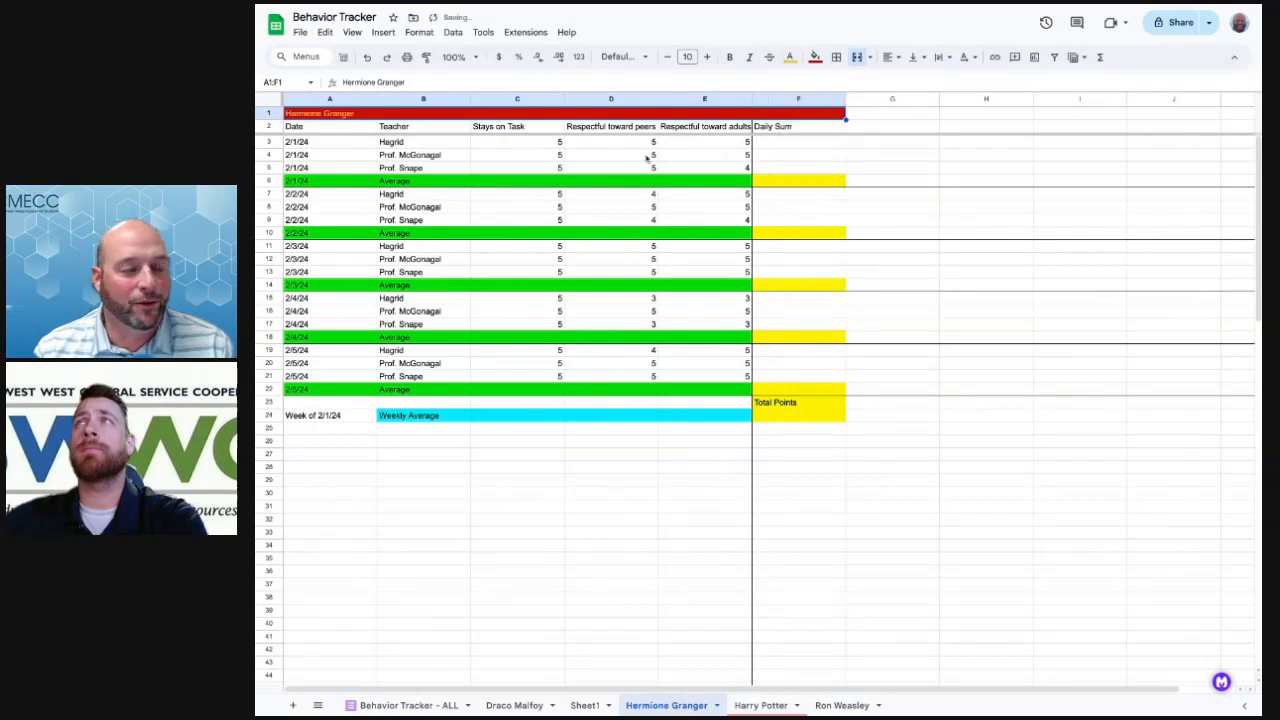
pyautogui.click(645, 156)
# Center the Hermione Granger title and increase its font size to 21
pyautogui.click(352, 115)
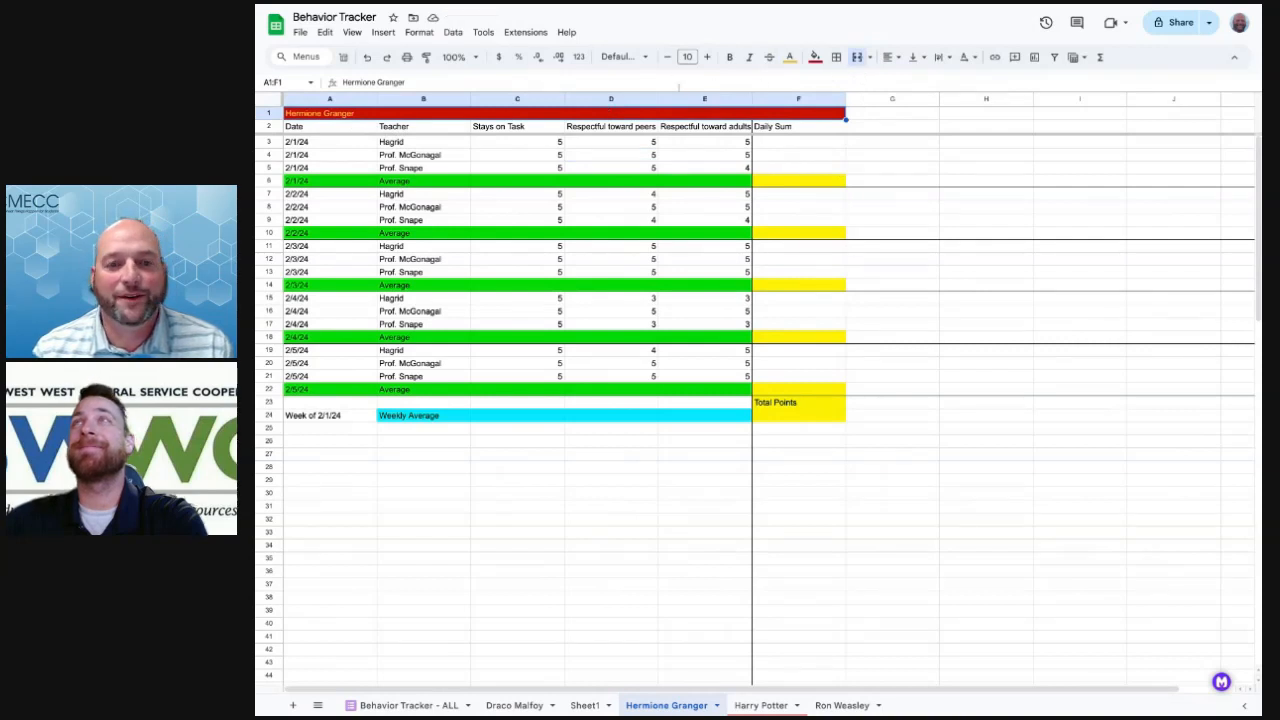
pyautogui.click(893, 57)
pyautogui.click(707, 57)
pyautogui.click(707, 57)
pyautogui.click(707, 57)
pyautogui.click(707, 57)
pyautogui.click(707, 57)
pyautogui.click(707, 57)
pyautogui.click(707, 57)
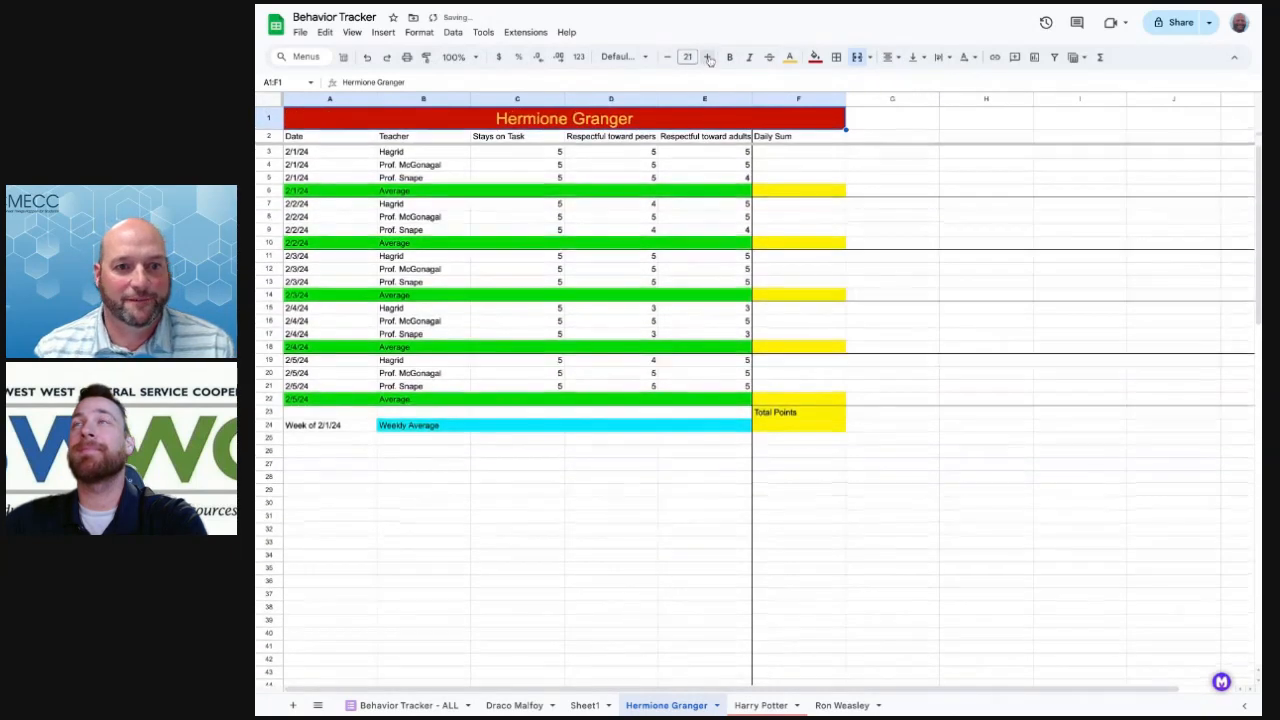
pyautogui.click(608, 206)
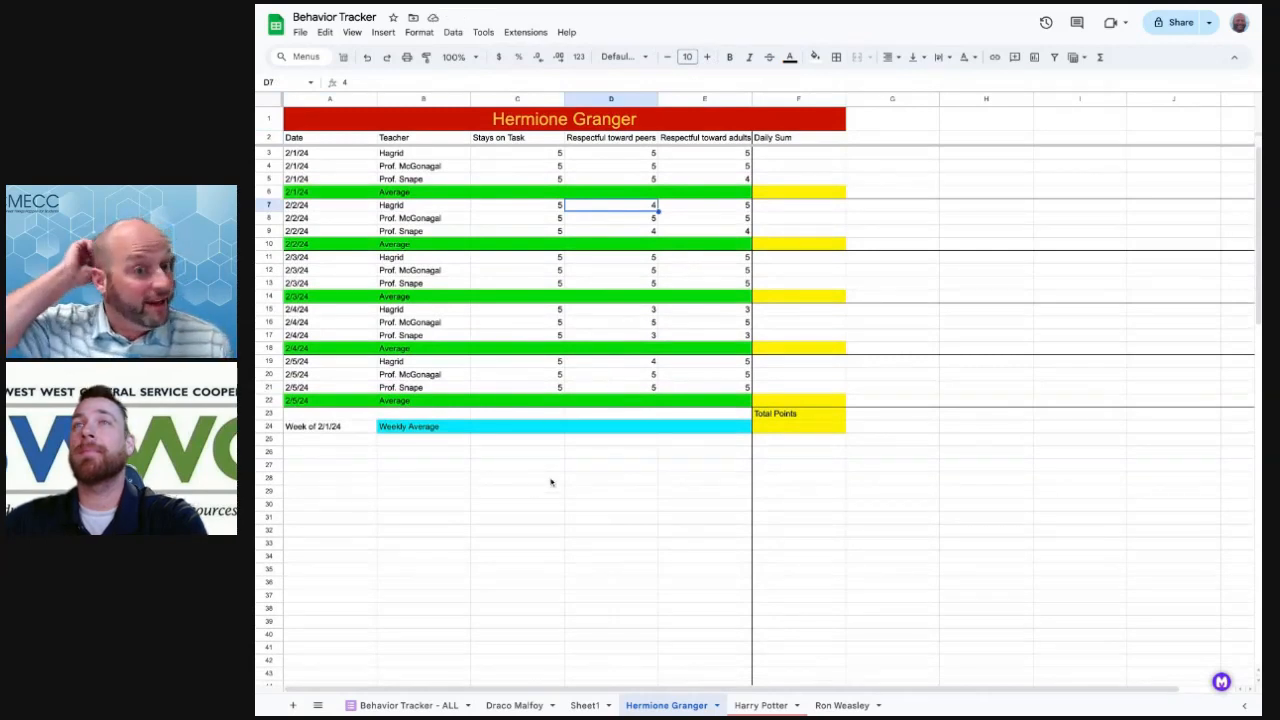
# Delete column B (Student) on the Draco Malfoy sheet, then return to Hermione Granger
pyautogui.click(514, 705)
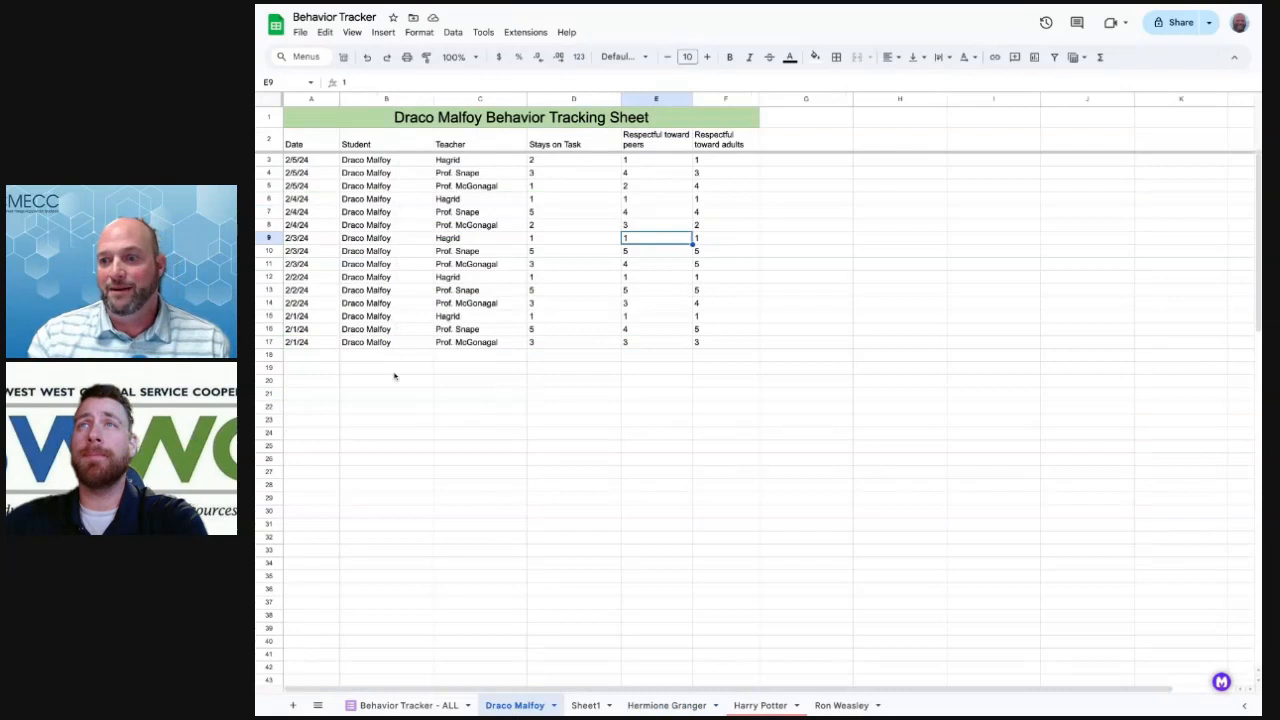
pyautogui.rightClick(425, 103)
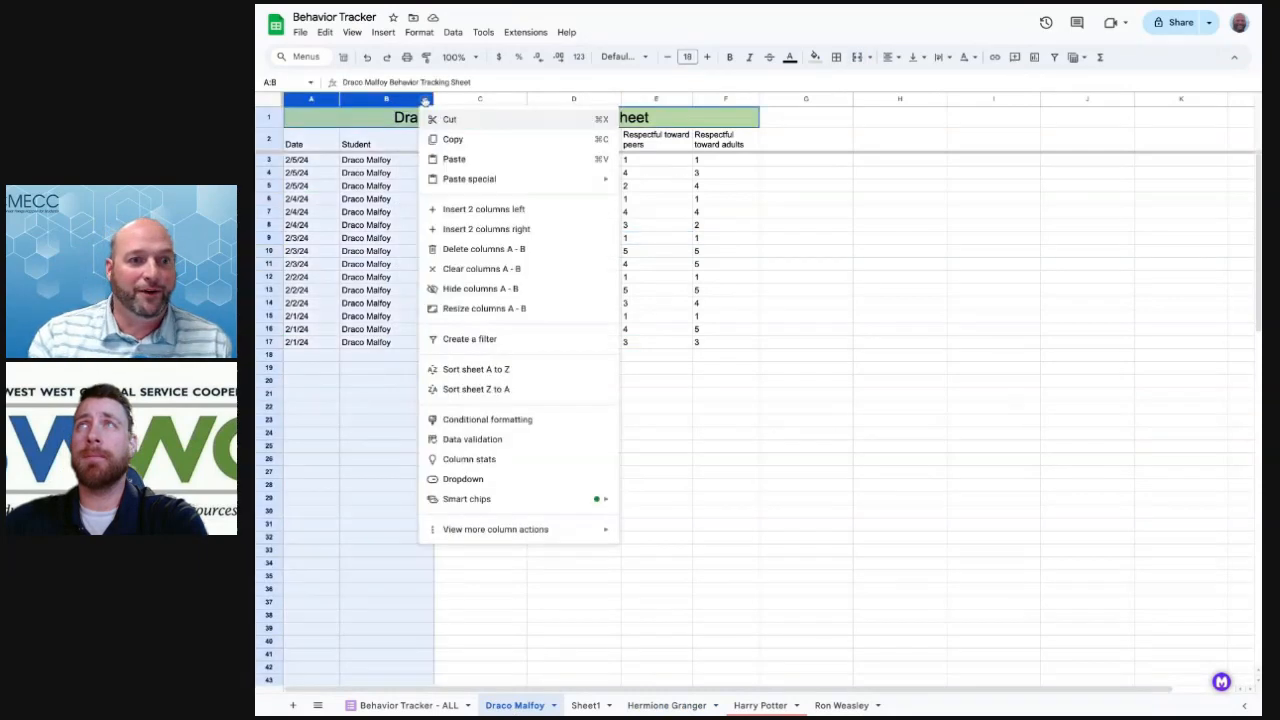
pyautogui.click(378, 173)
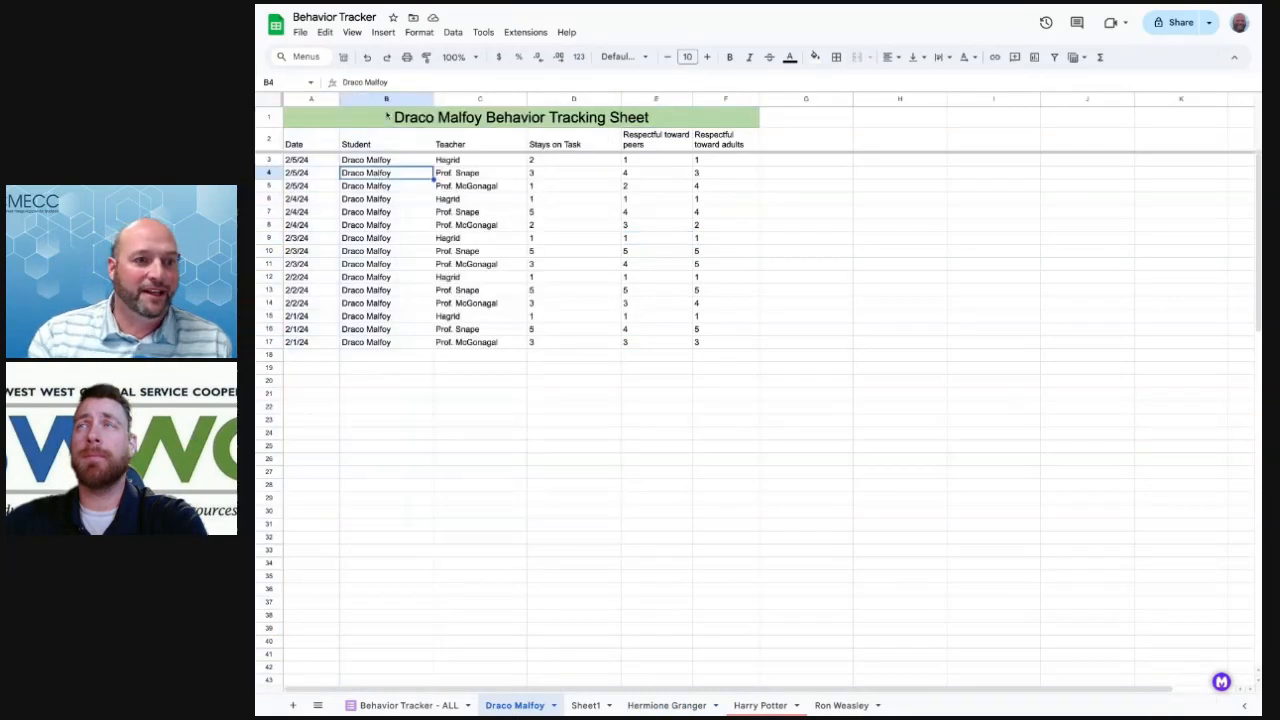
pyautogui.click(386, 100)
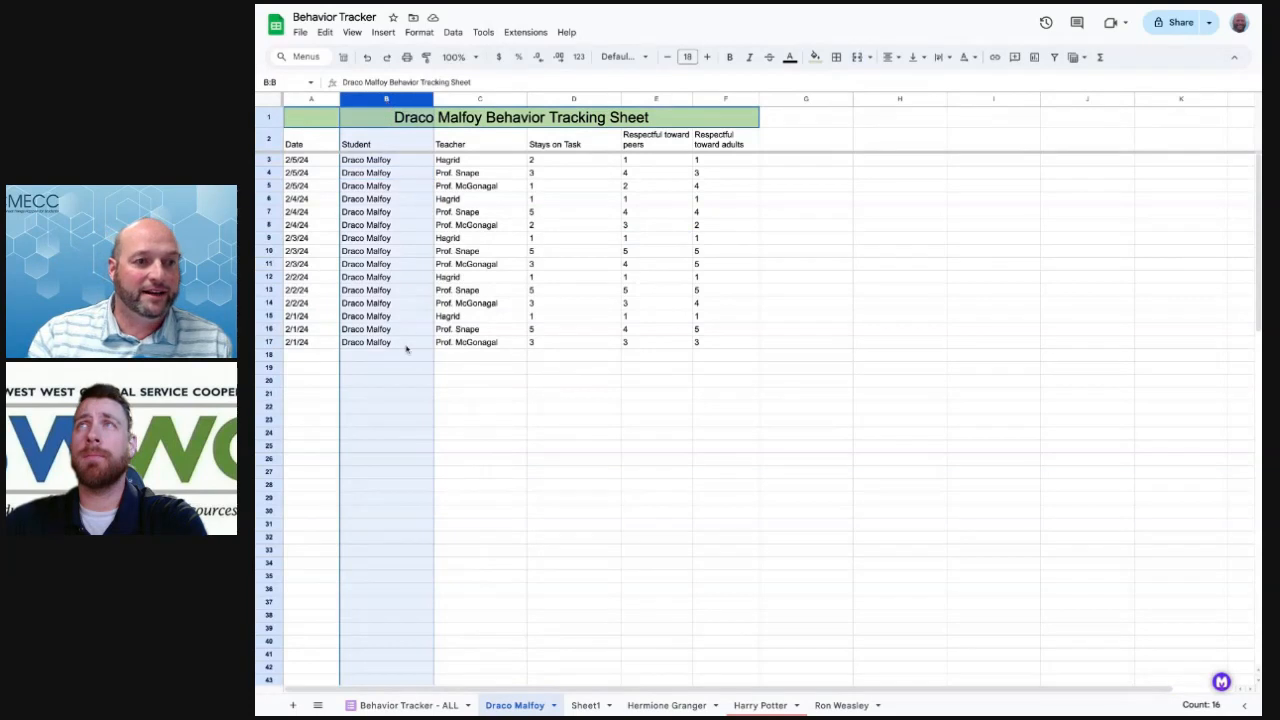
pyautogui.click(425, 101)
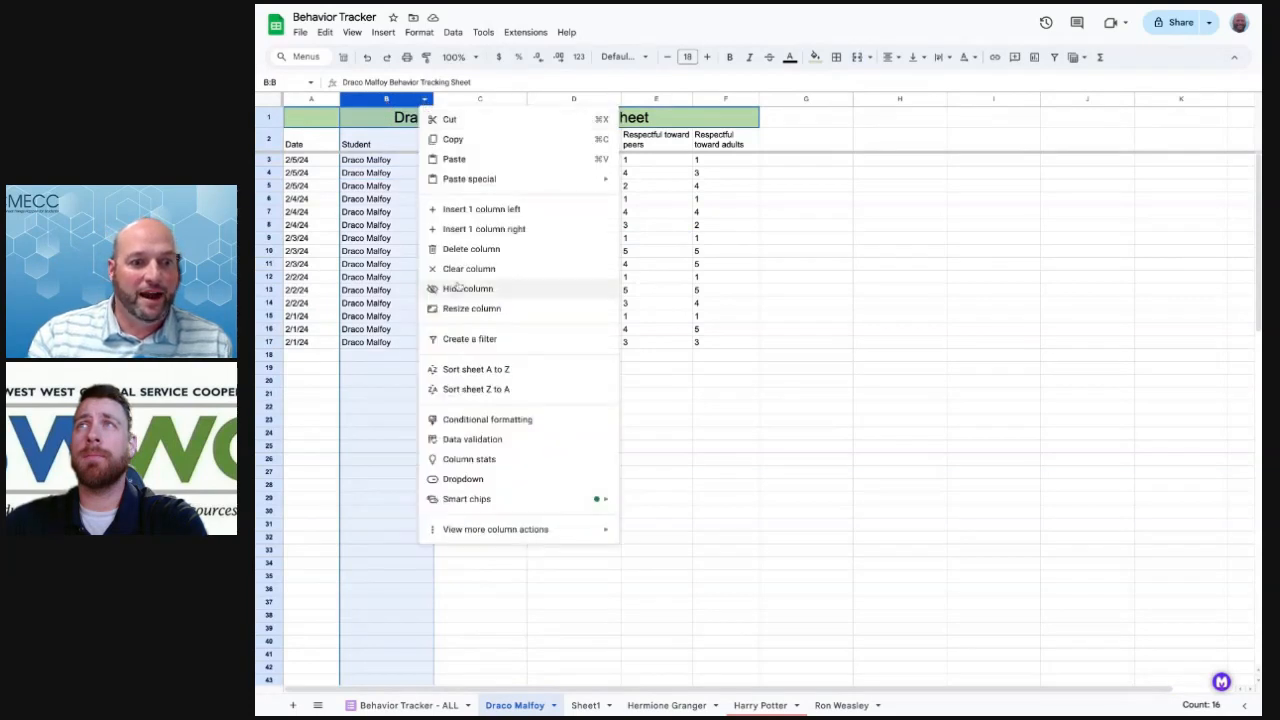
pyautogui.click(463, 250)
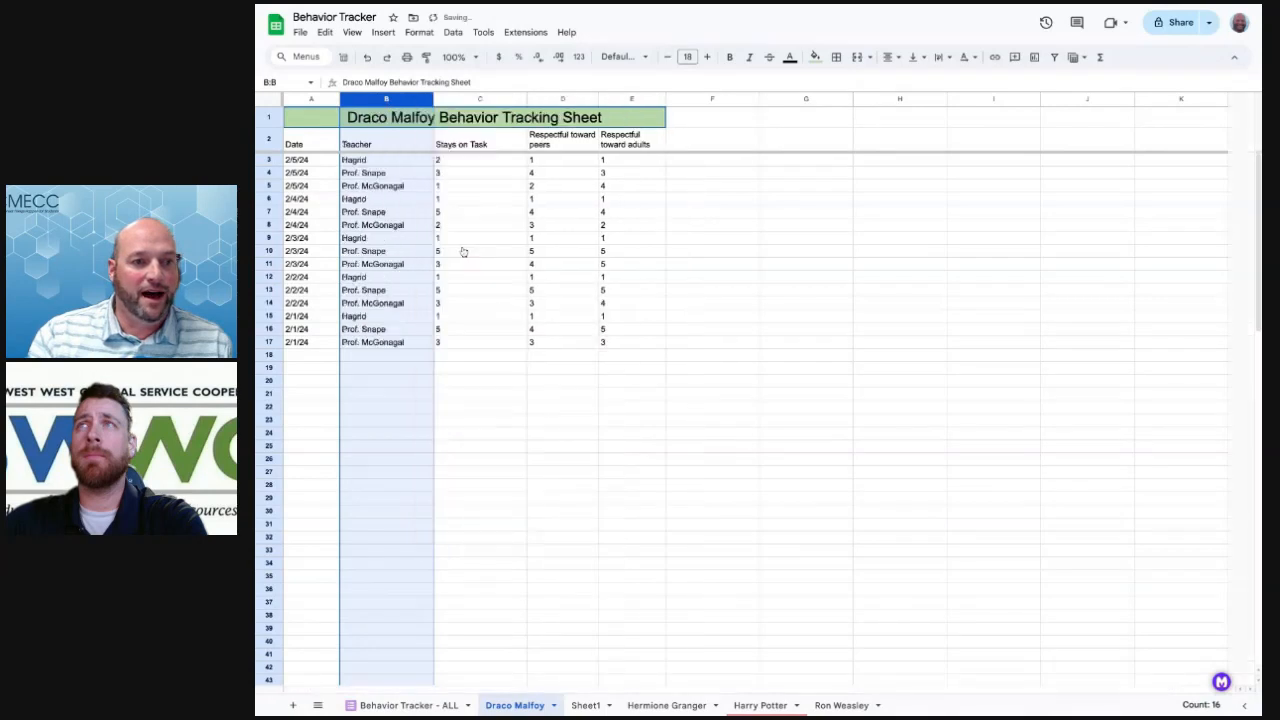
pyautogui.click(525, 398)
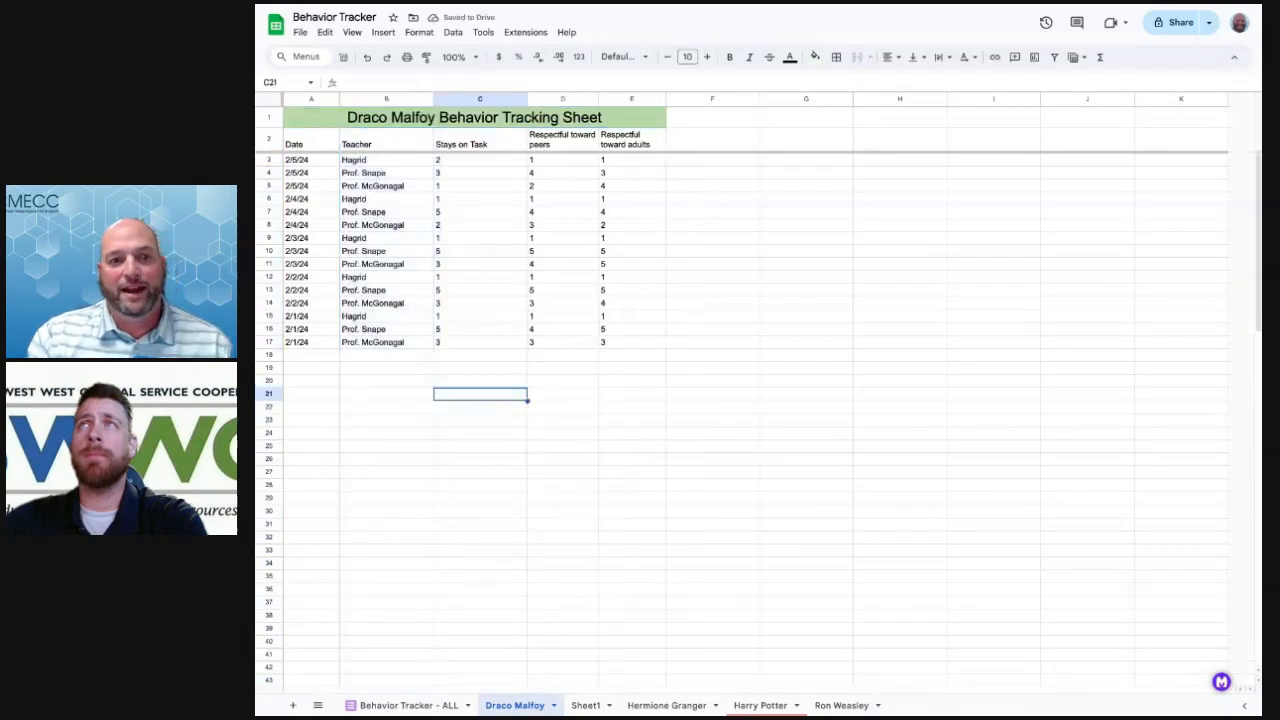
pyautogui.click(675, 704)
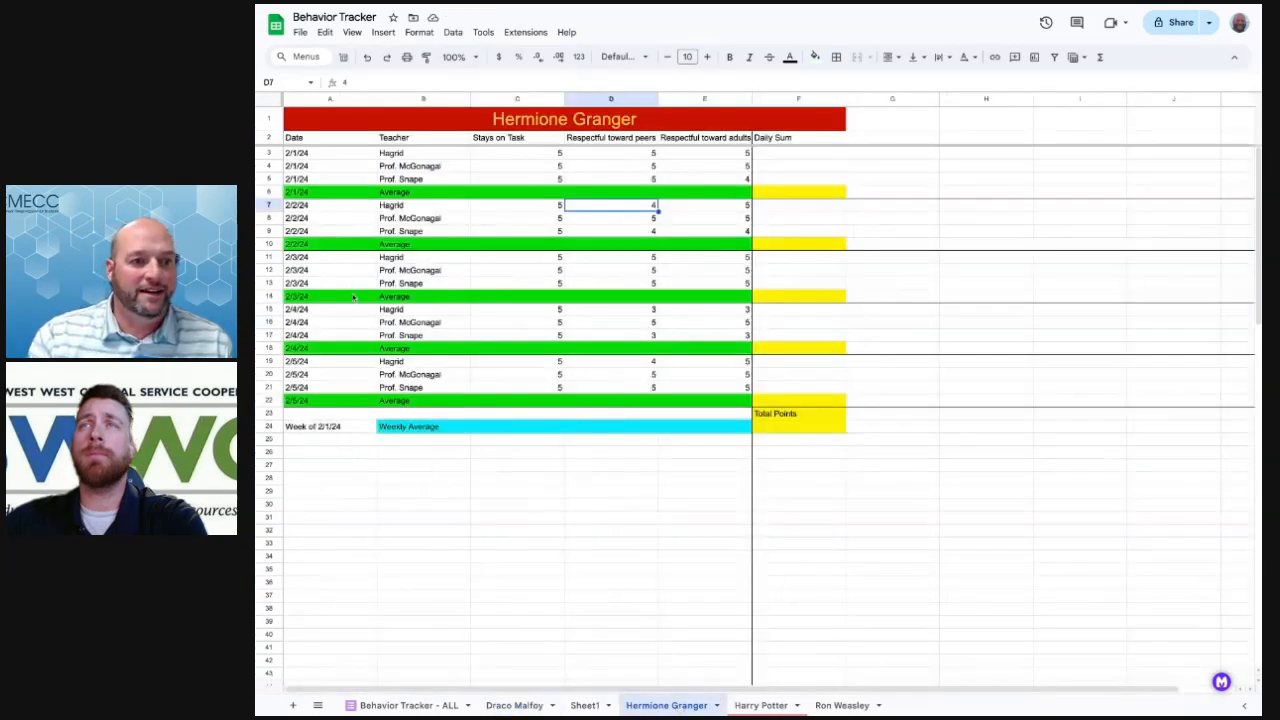
pyautogui.click(369, 102)
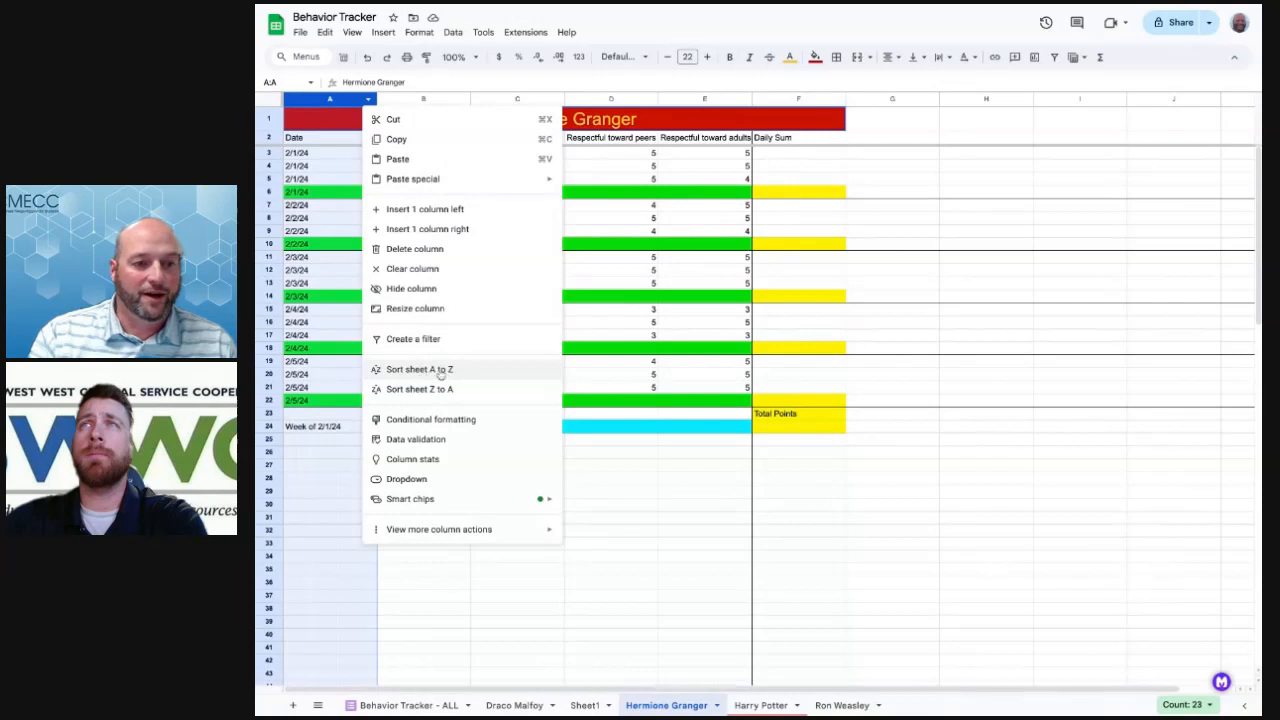
pyautogui.click(322, 156)
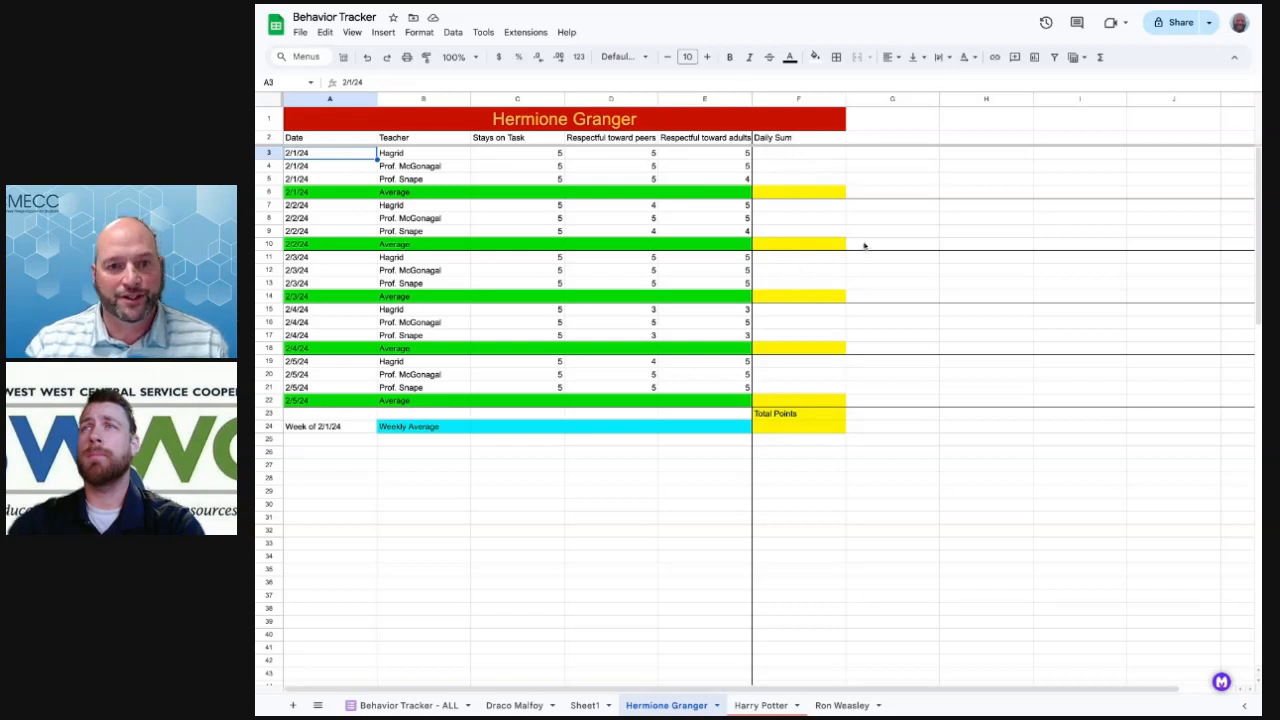
pyautogui.click(790, 158)
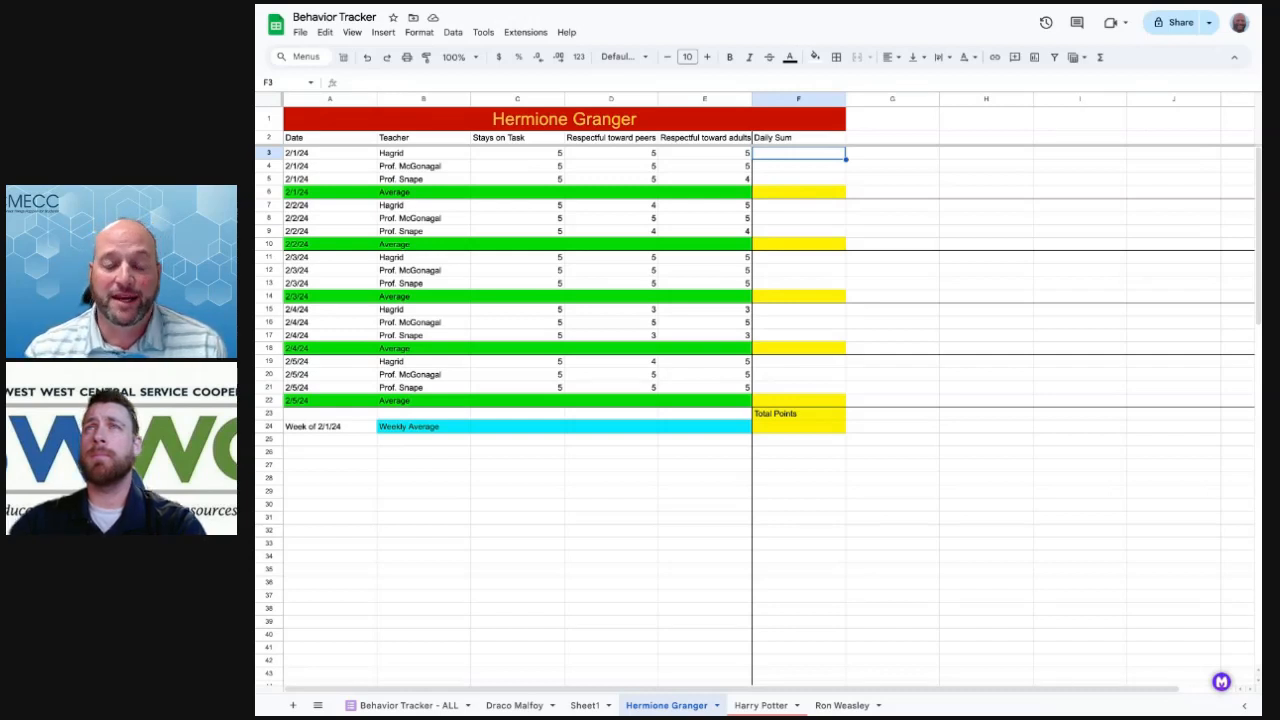
# Begin a SUM formula in F3 referencing C3
pyautogui.click(1099, 58)
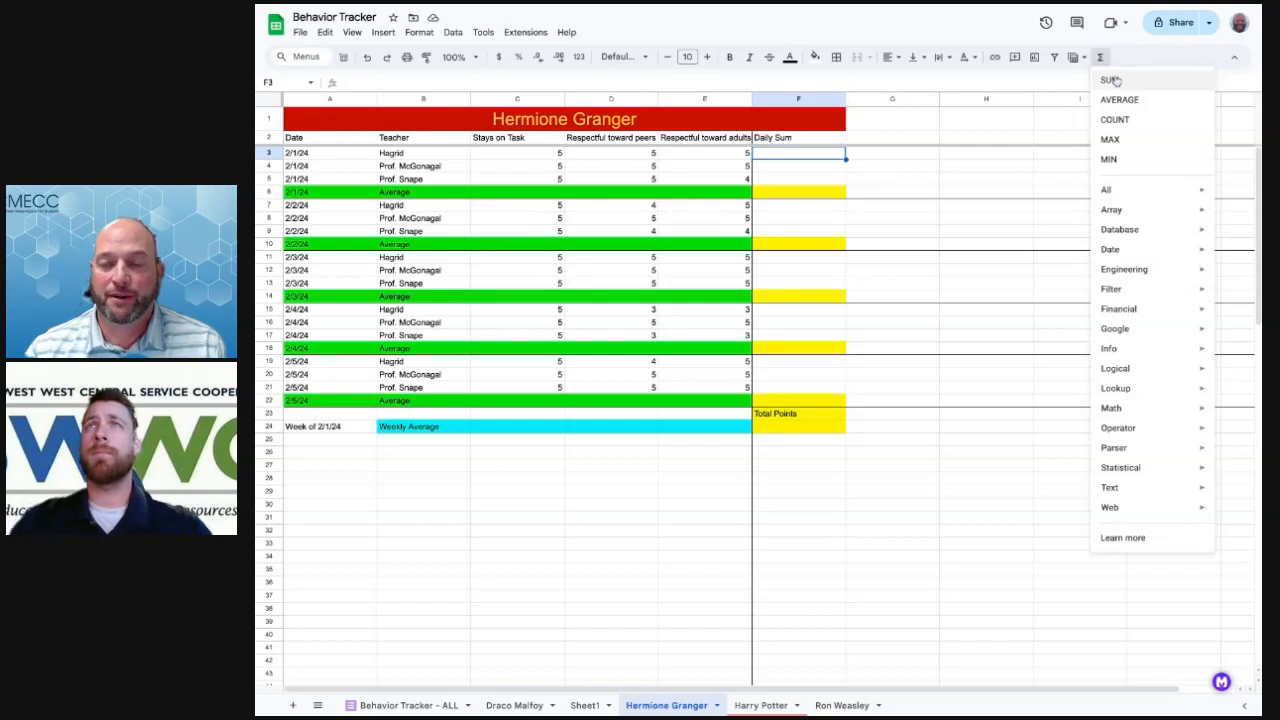
pyautogui.click(787, 156)
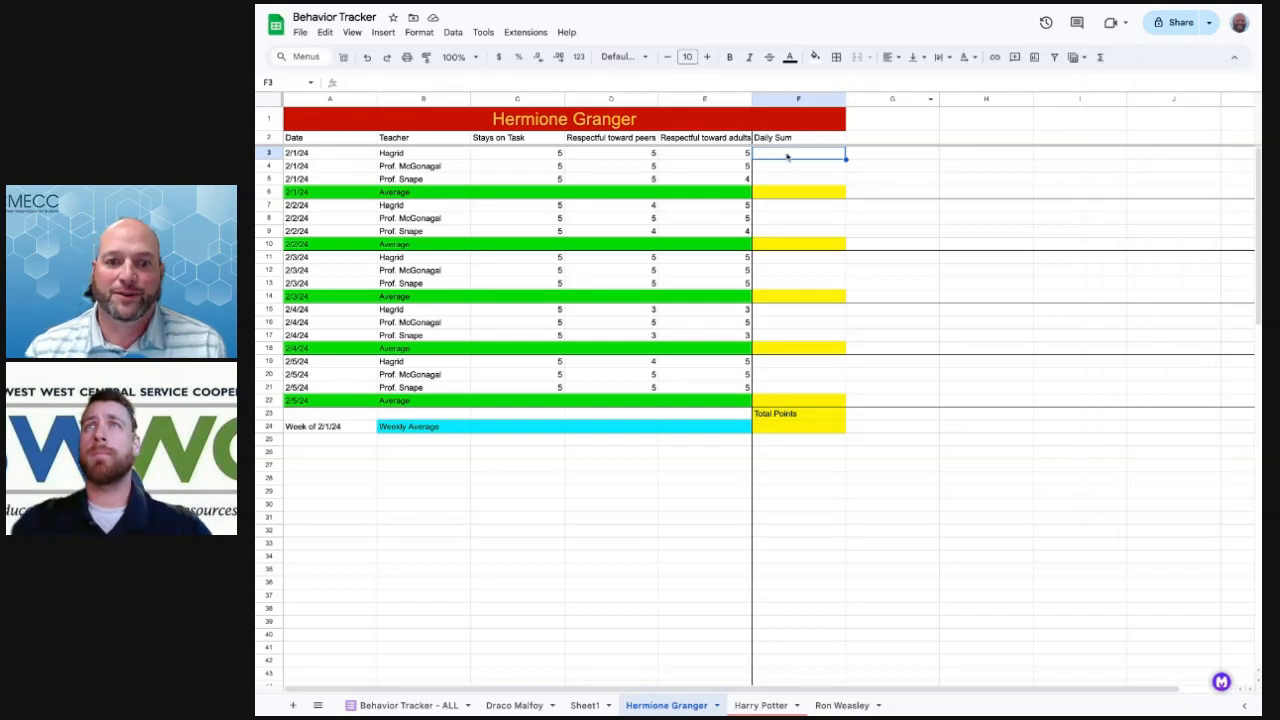
pyautogui.doubleClick(767, 155)
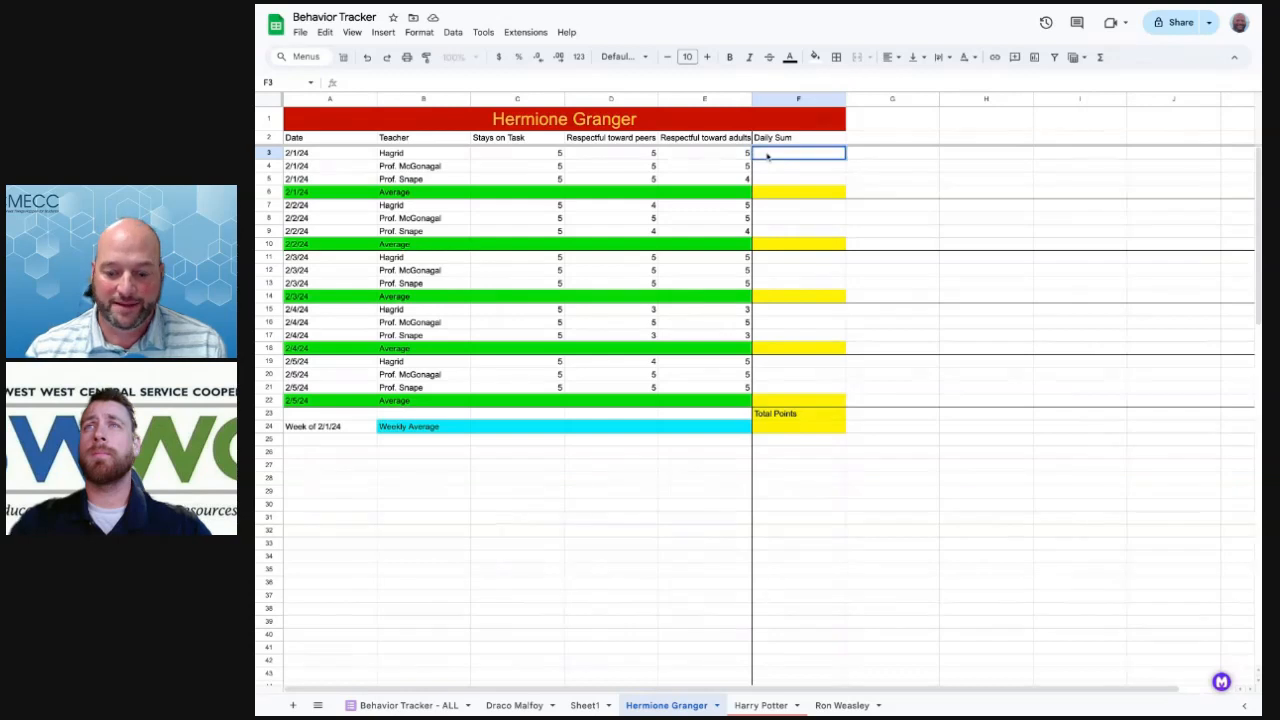
pyautogui.write('=')
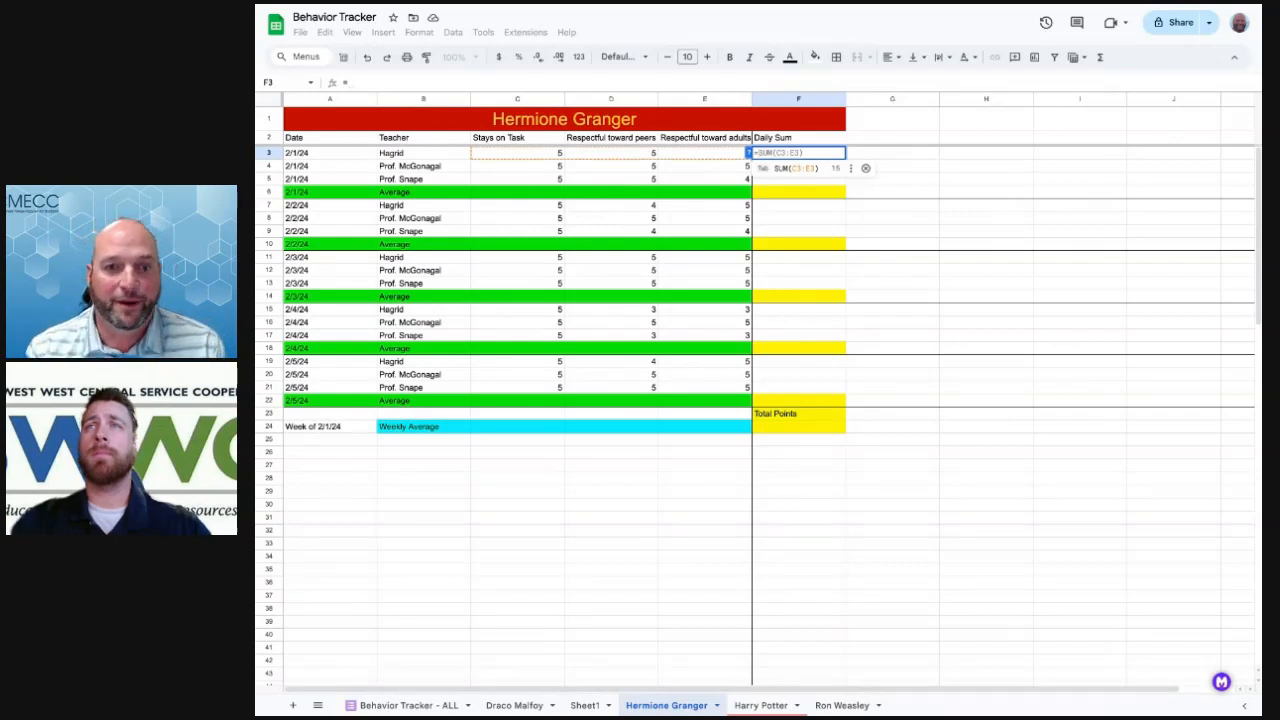
pyautogui.write('SUM')
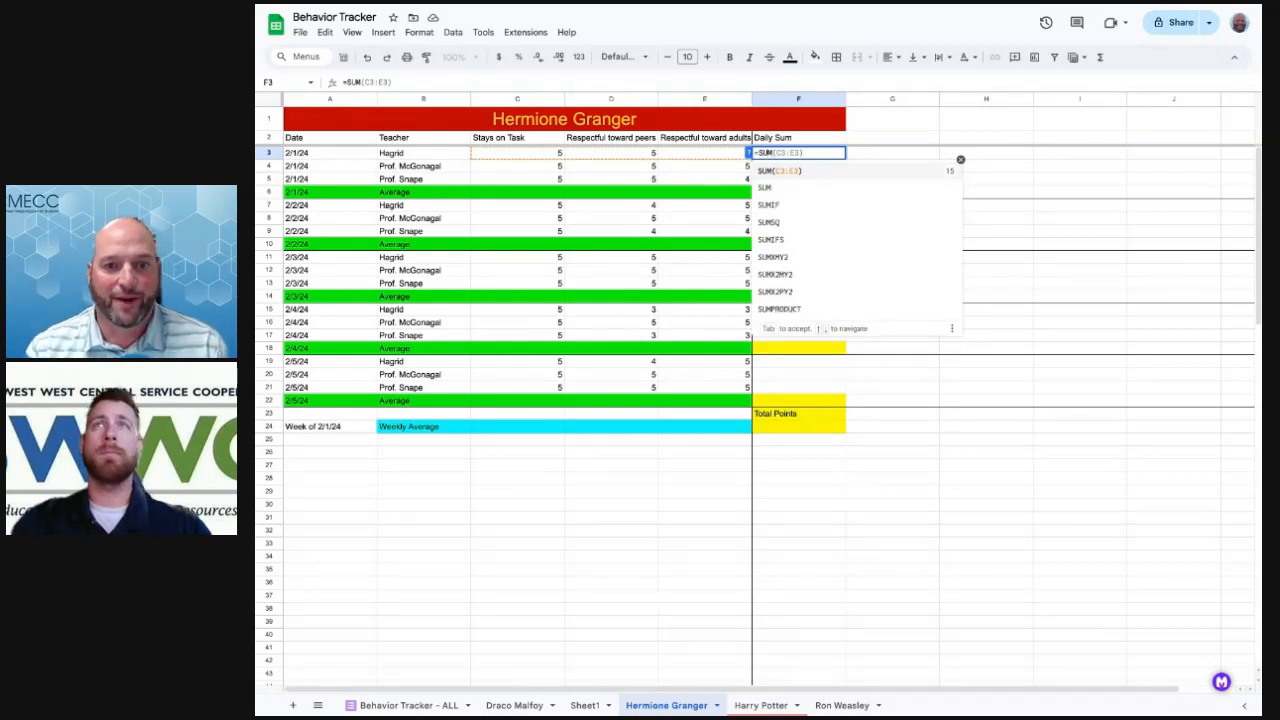
pyautogui.click(516, 155)
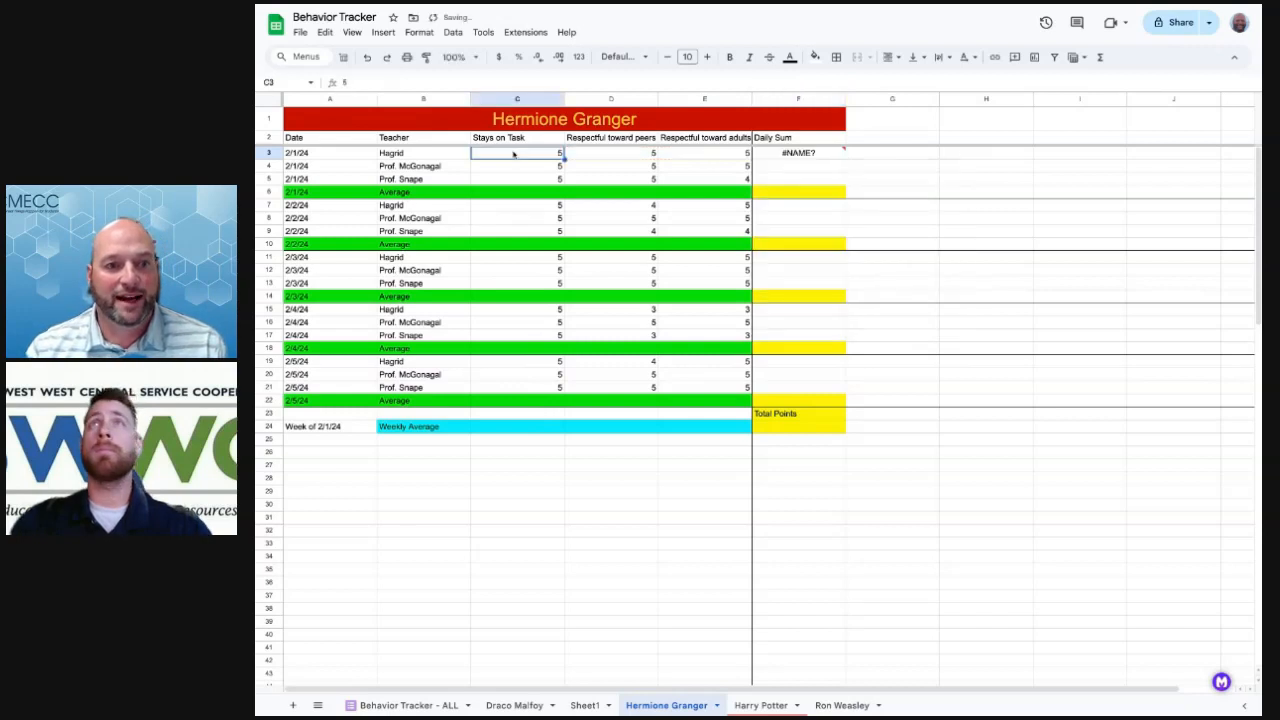
# Correct the F3 formula to =Sum(C3:E3) and confirm it
pyautogui.doubleClick(787, 153)
pyautogui.press('BackSpace')
pyautogui.press('BackSpace')
pyautogui.write('um')
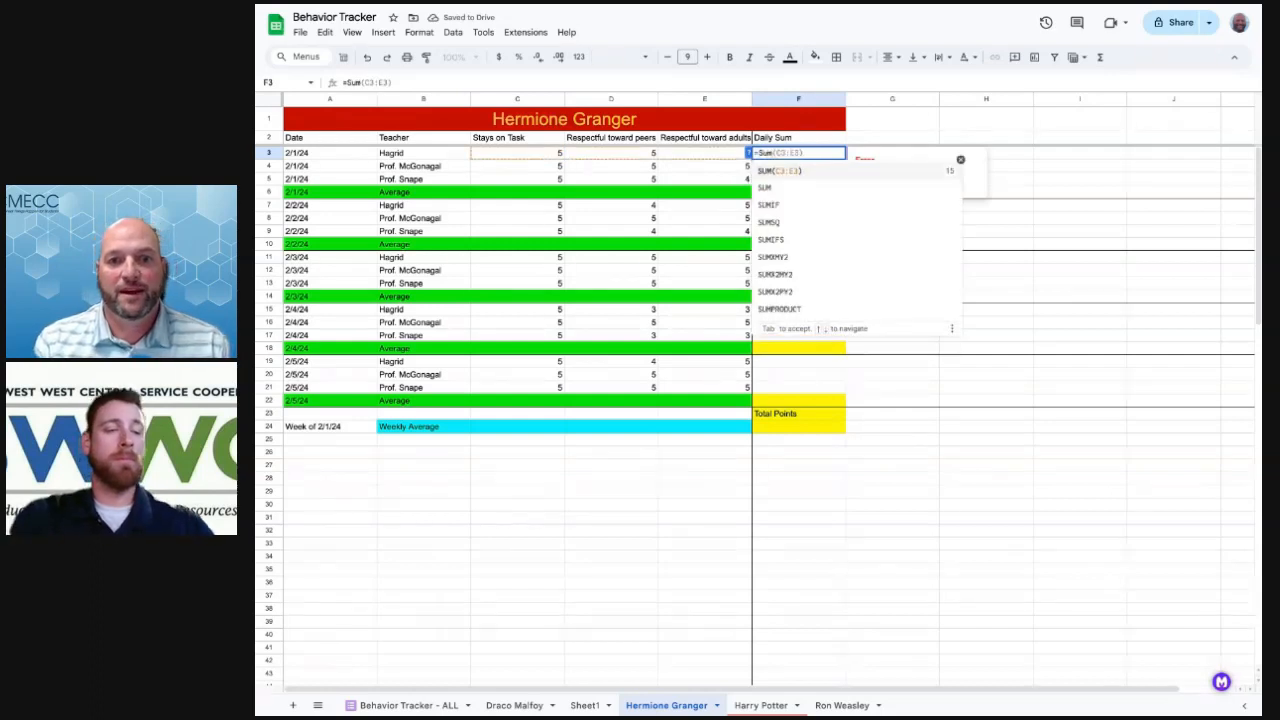
pyautogui.write('(')
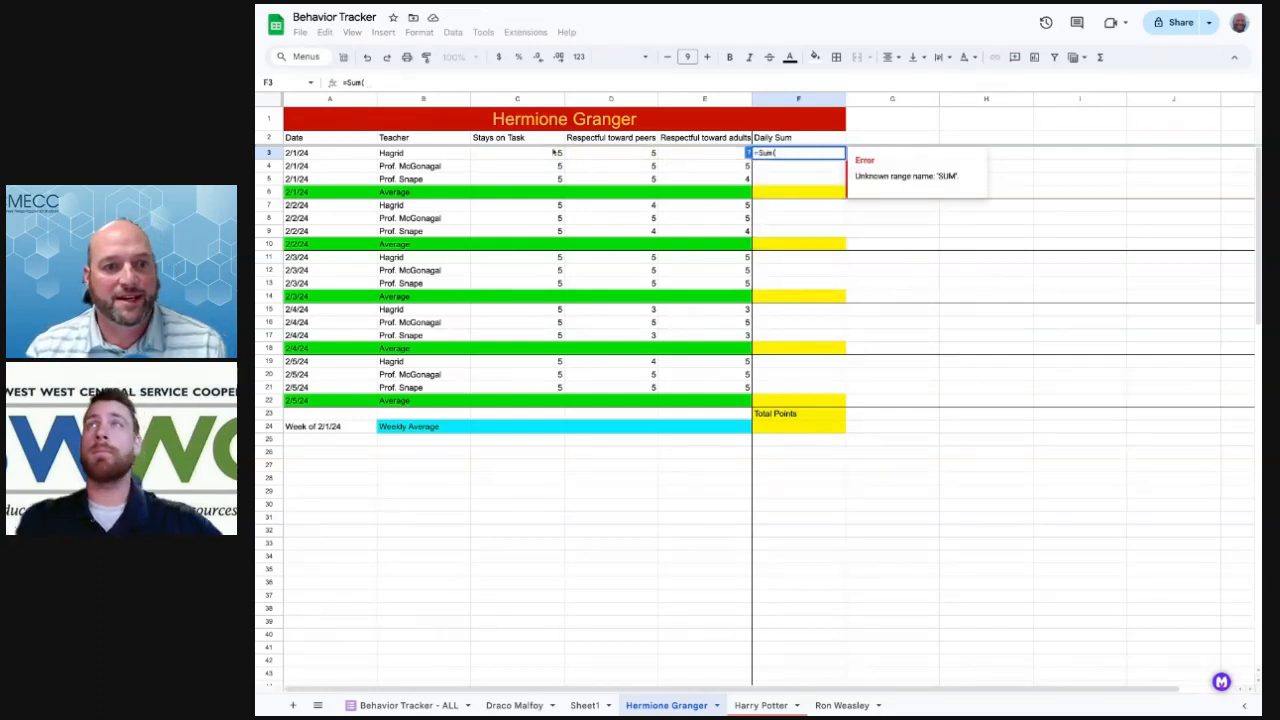
pyautogui.click(536, 156)
pyautogui.moveTo(716, 154); pyautogui.dragTo(716, 154)
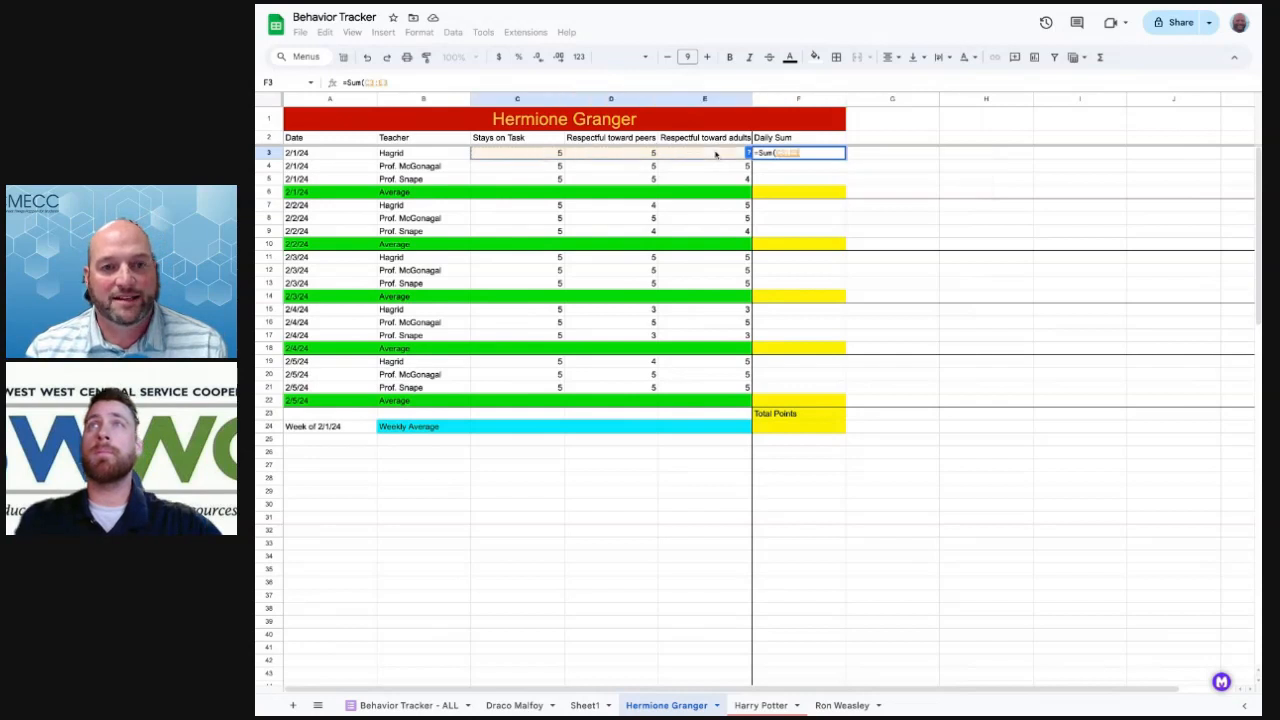
pyautogui.write(')')
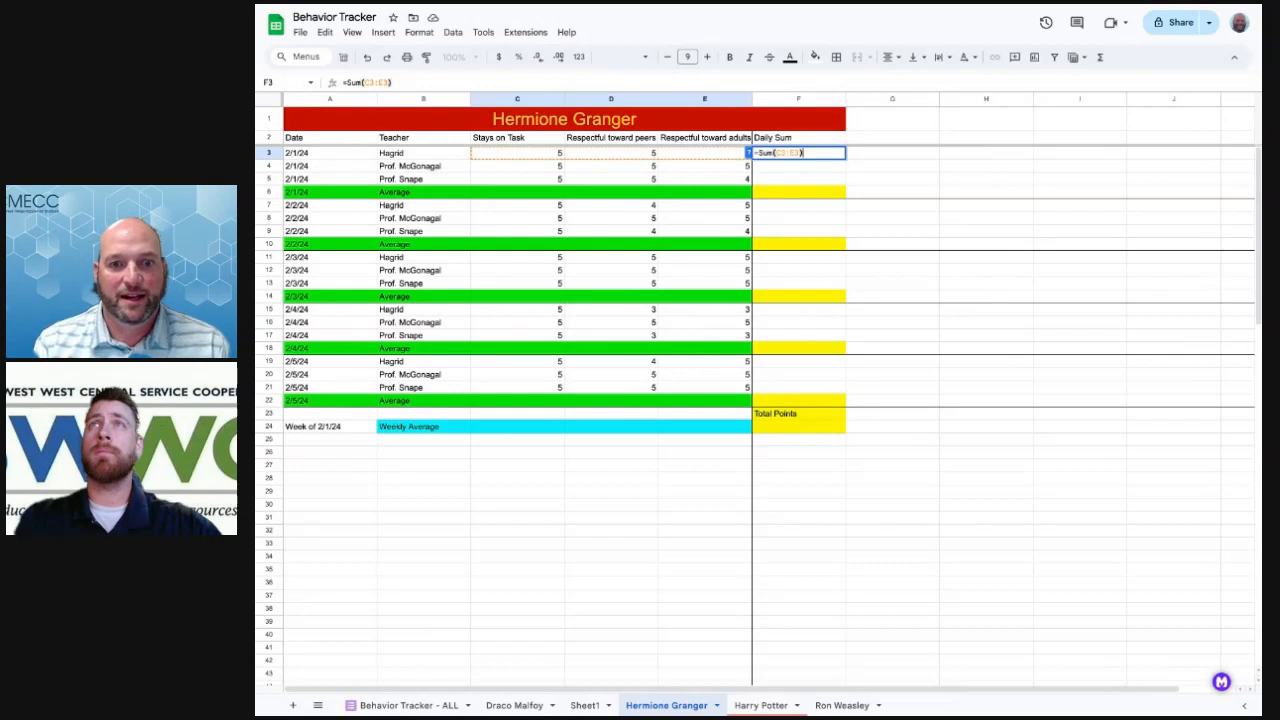
pyautogui.press('Return')
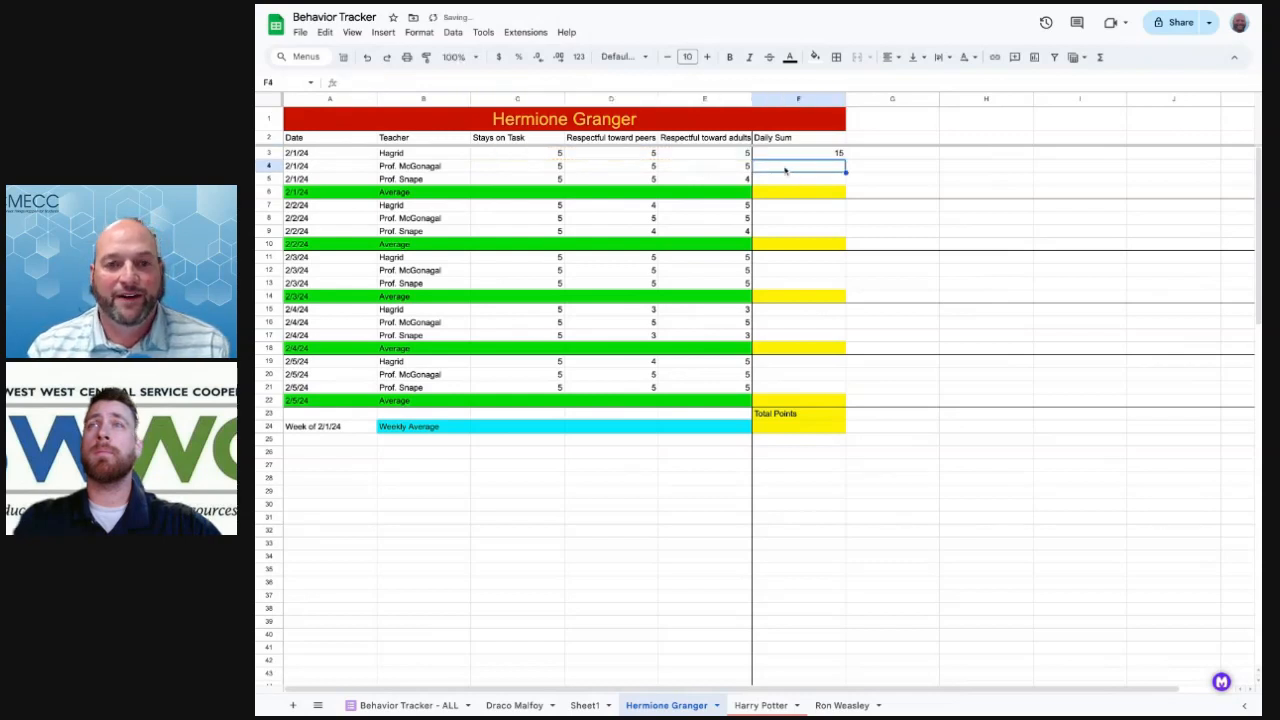
# Fill F4 with the suggested row sum and copy it into F5
pyautogui.write('=s')
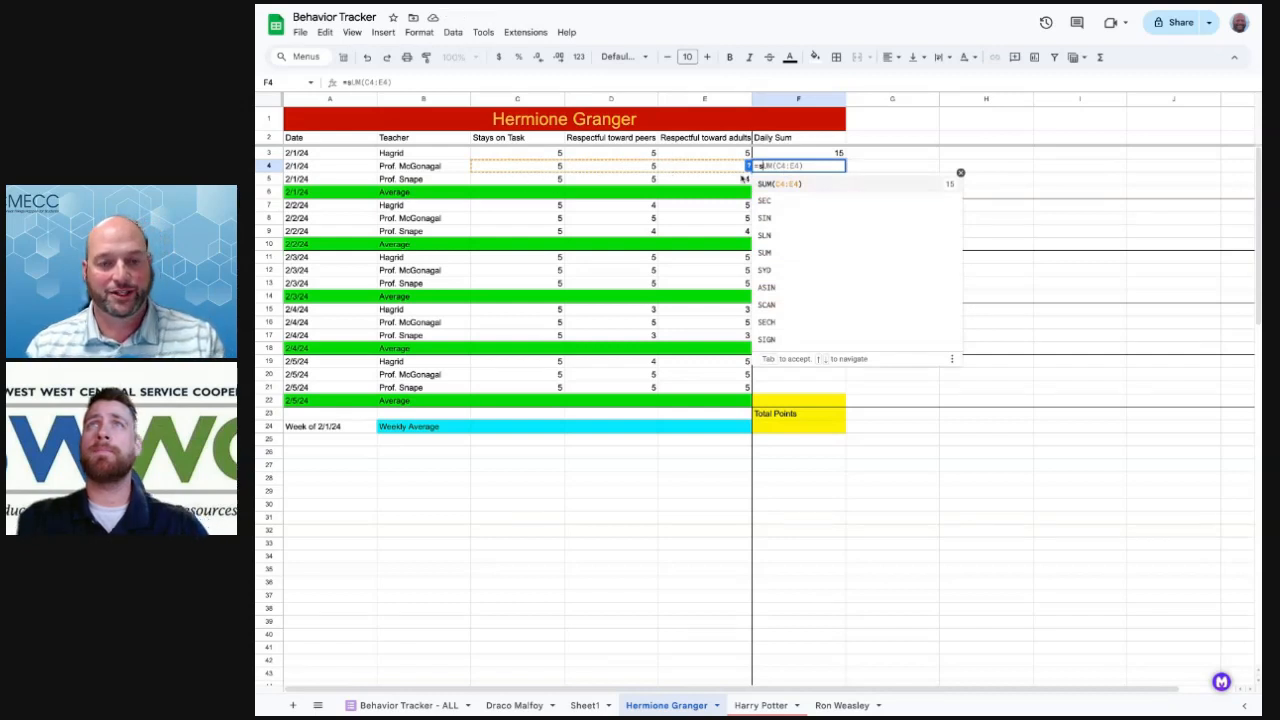
pyautogui.press('Tab')
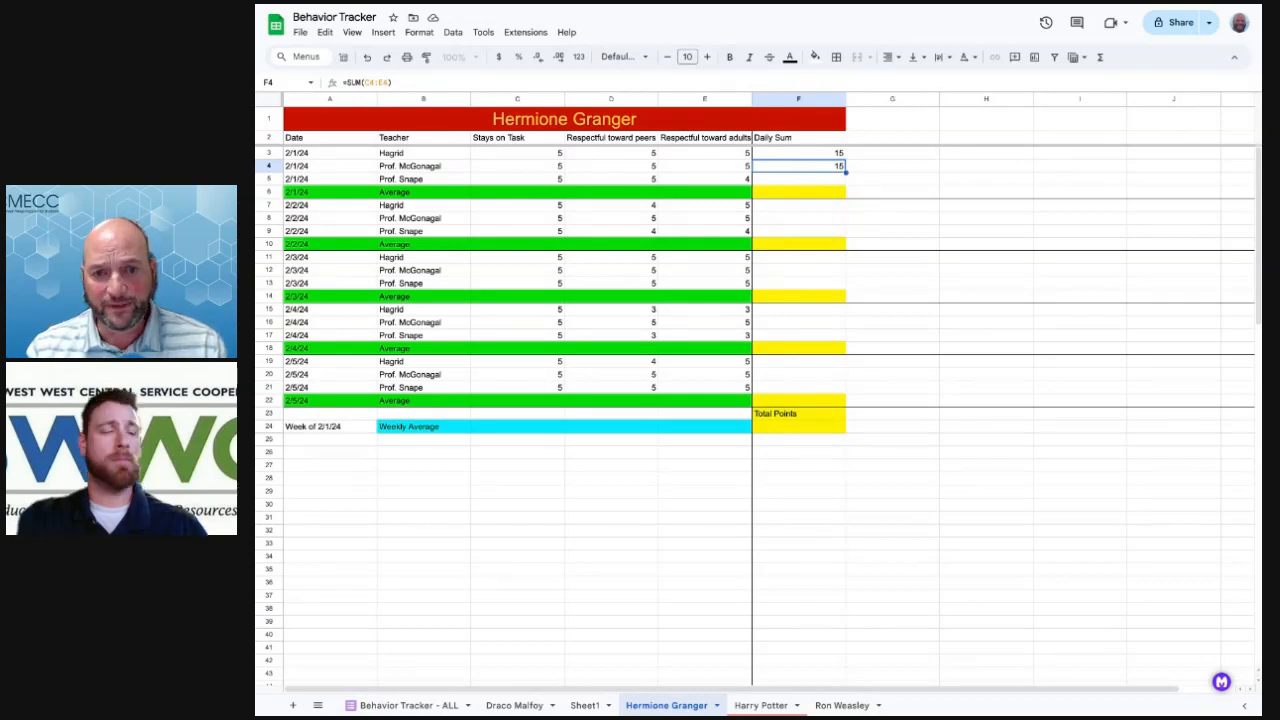
pyautogui.hotkey('ctrl', 'c')
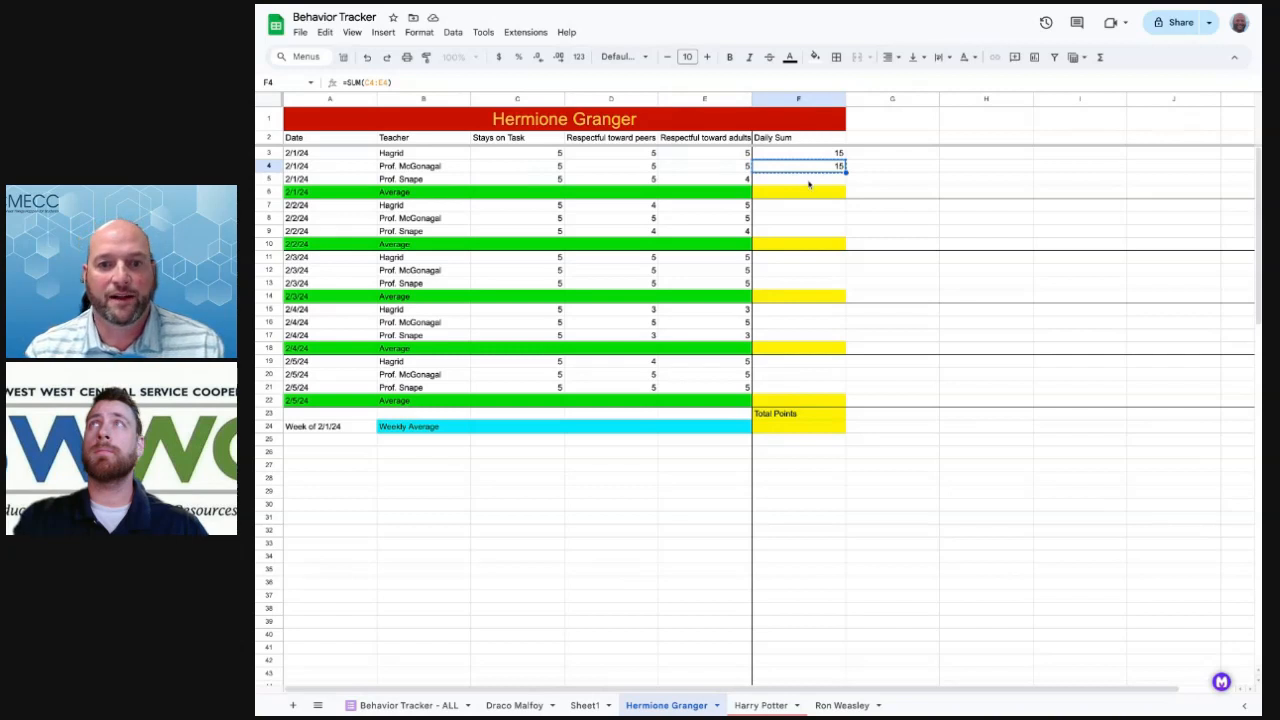
pyautogui.click(809, 180)
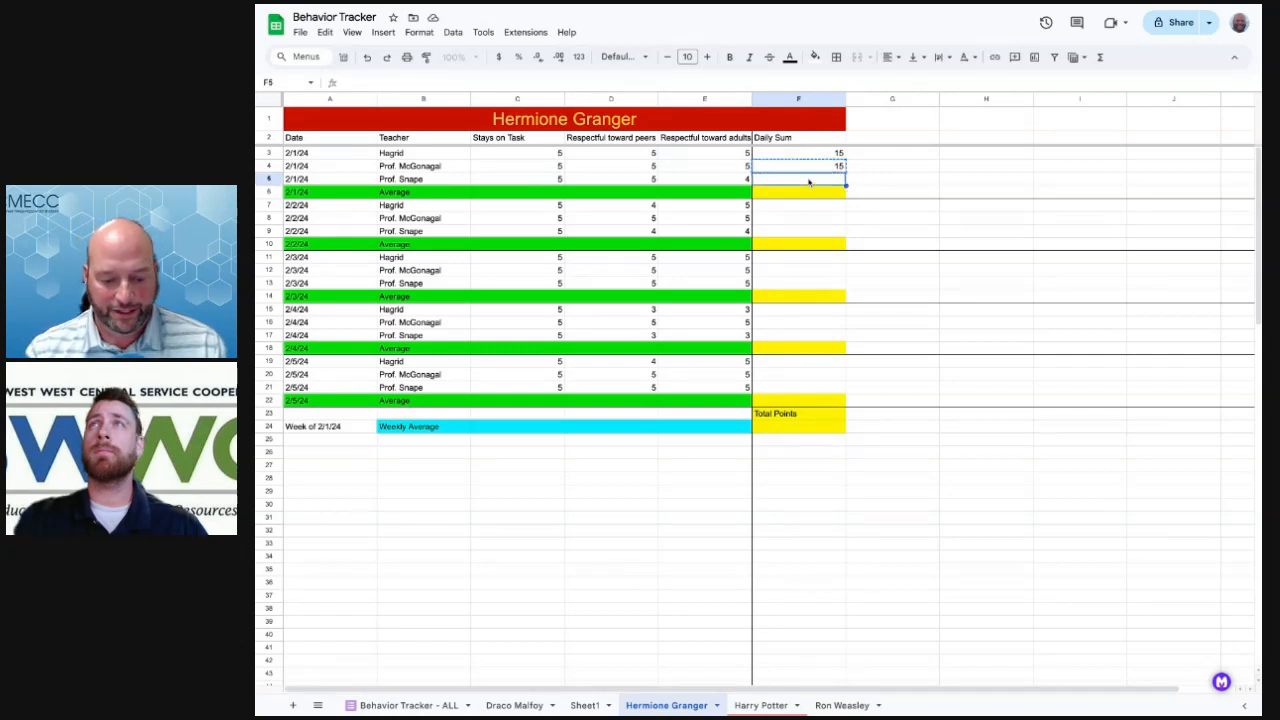
pyautogui.hotkey('ctrl', 'v')
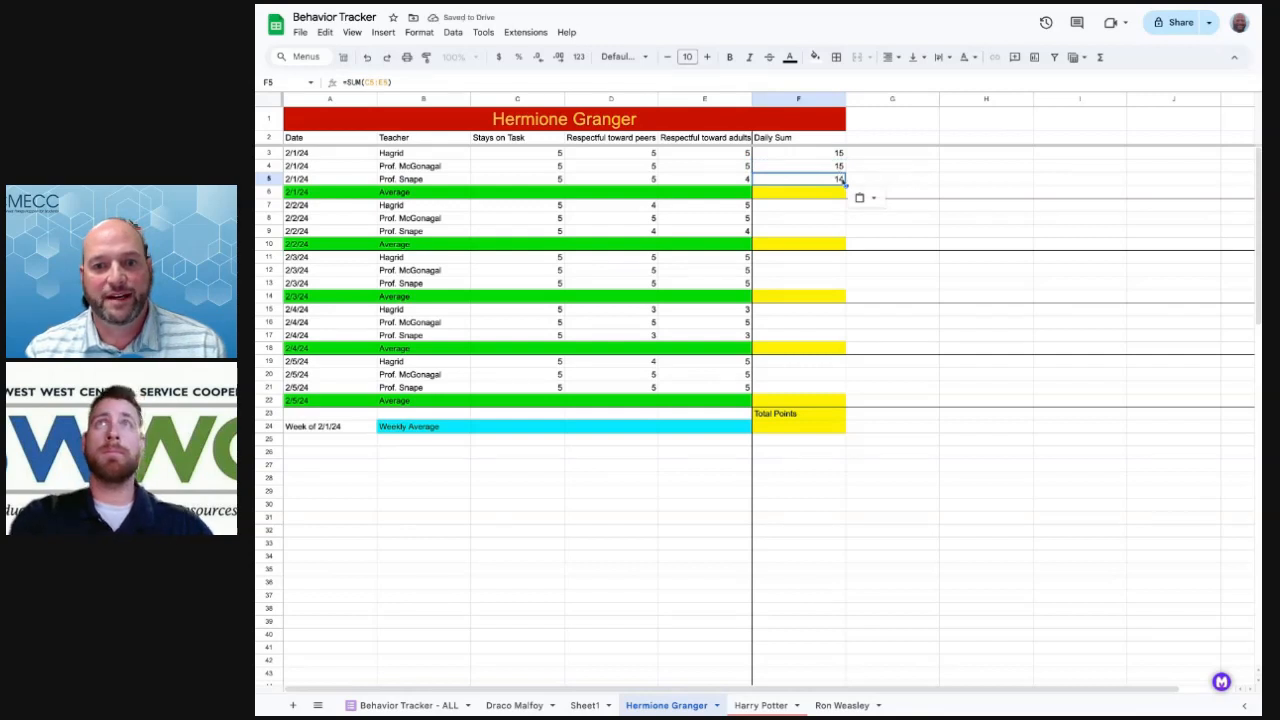
# Paste the row sum formula into F7:F9 and the 2/3/24 rows F11:F13
pyautogui.click(813, 210)
pyautogui.moveTo(813, 210); pyautogui.dragTo(811, 238)
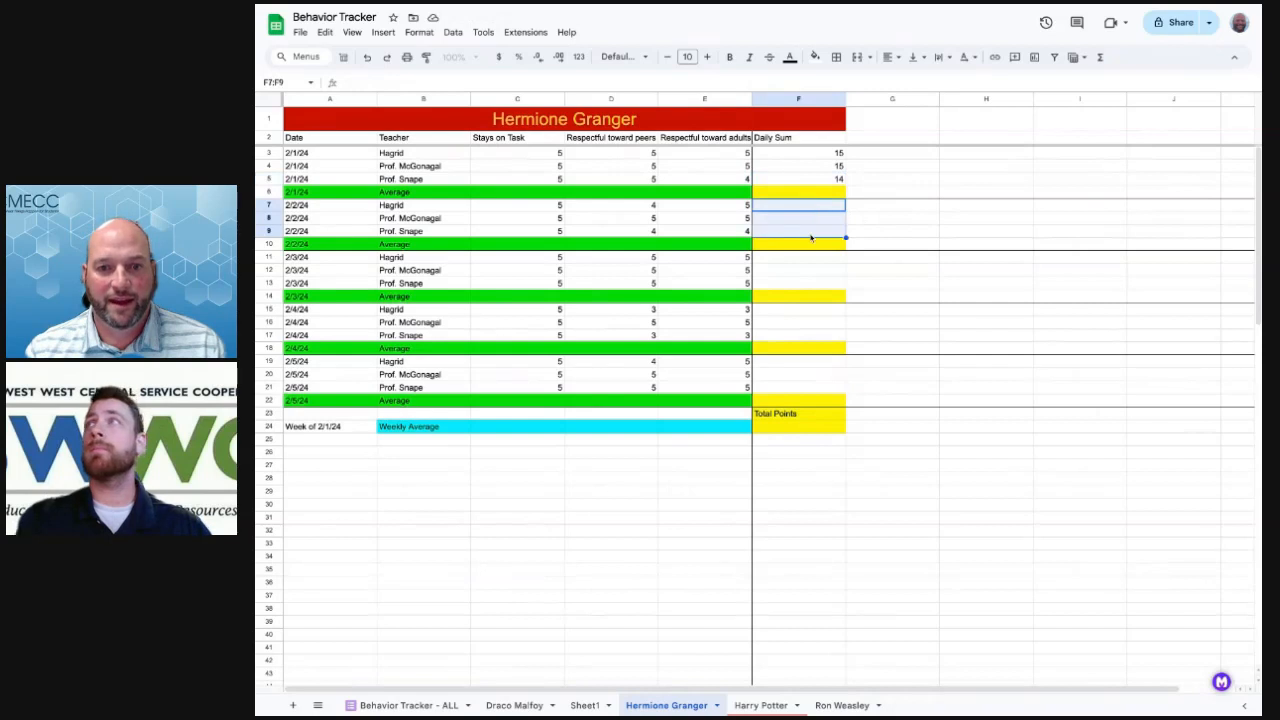
pyautogui.hotkey('ctrl', 'v')
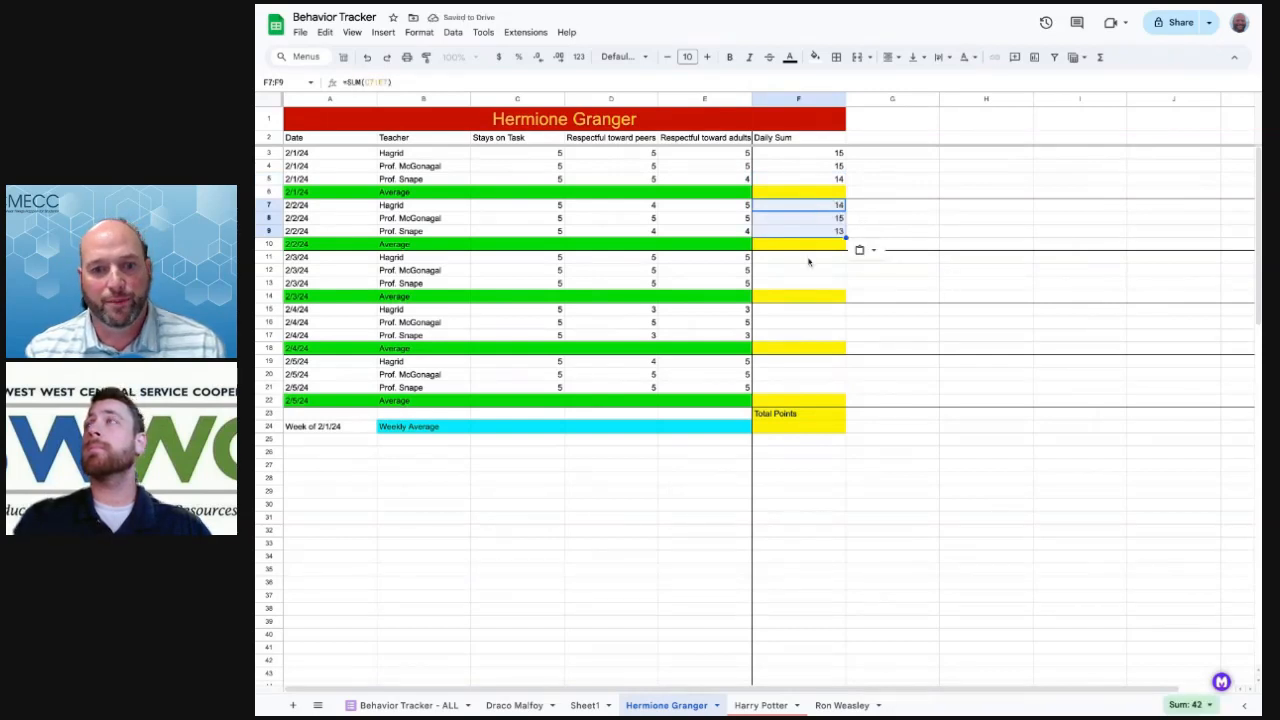
pyautogui.click(810, 262)
pyautogui.keyDown('shift'); pyautogui.click(811, 289); pyautogui.keyUp('shift')
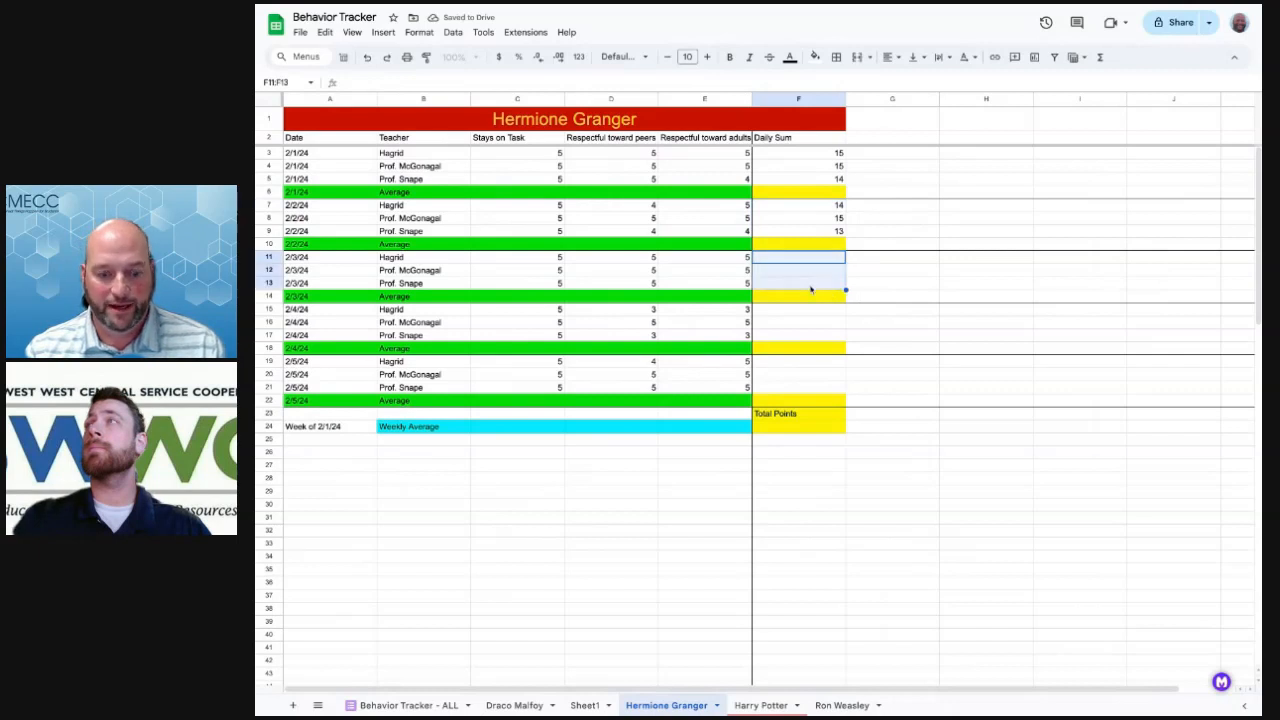
pyautogui.hotkey('ctrl', 'v')
# Paste the row sum formula into the 2/4/24 cells F15:F17 and 2/5/24 cells F19:F21
pyautogui.click(810, 315)
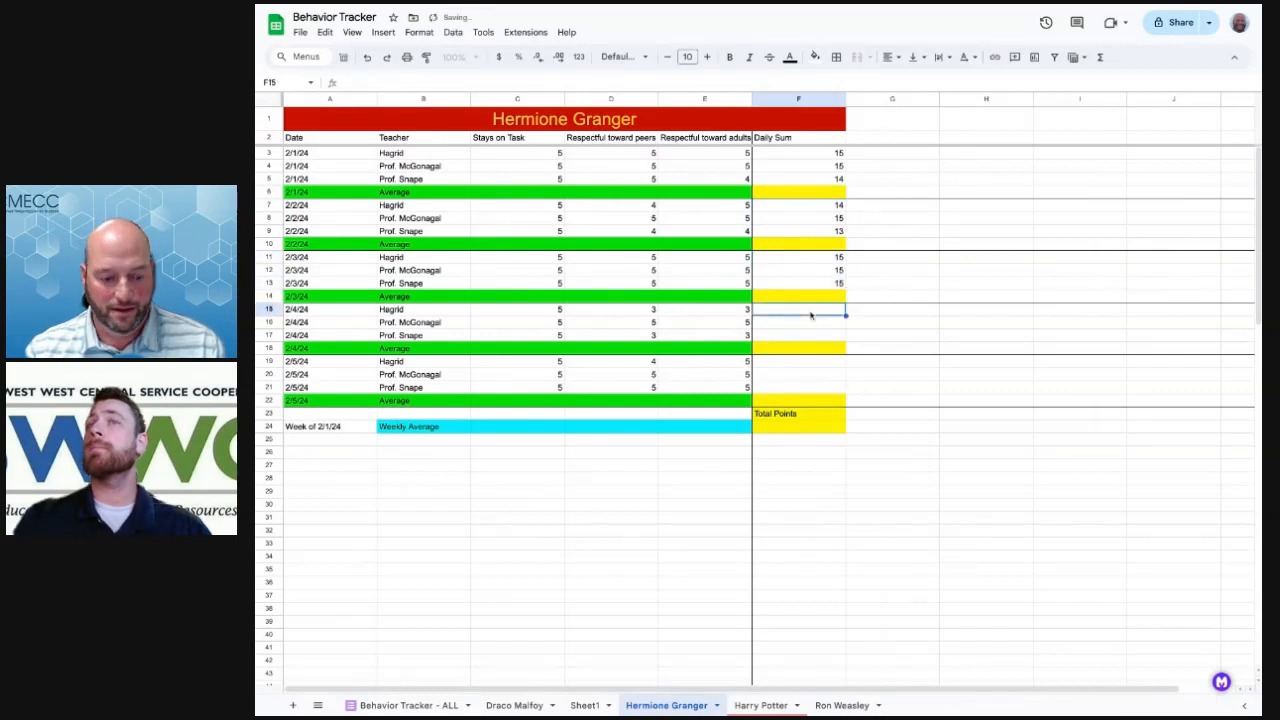
pyautogui.hotkey('ctrl', 'v')
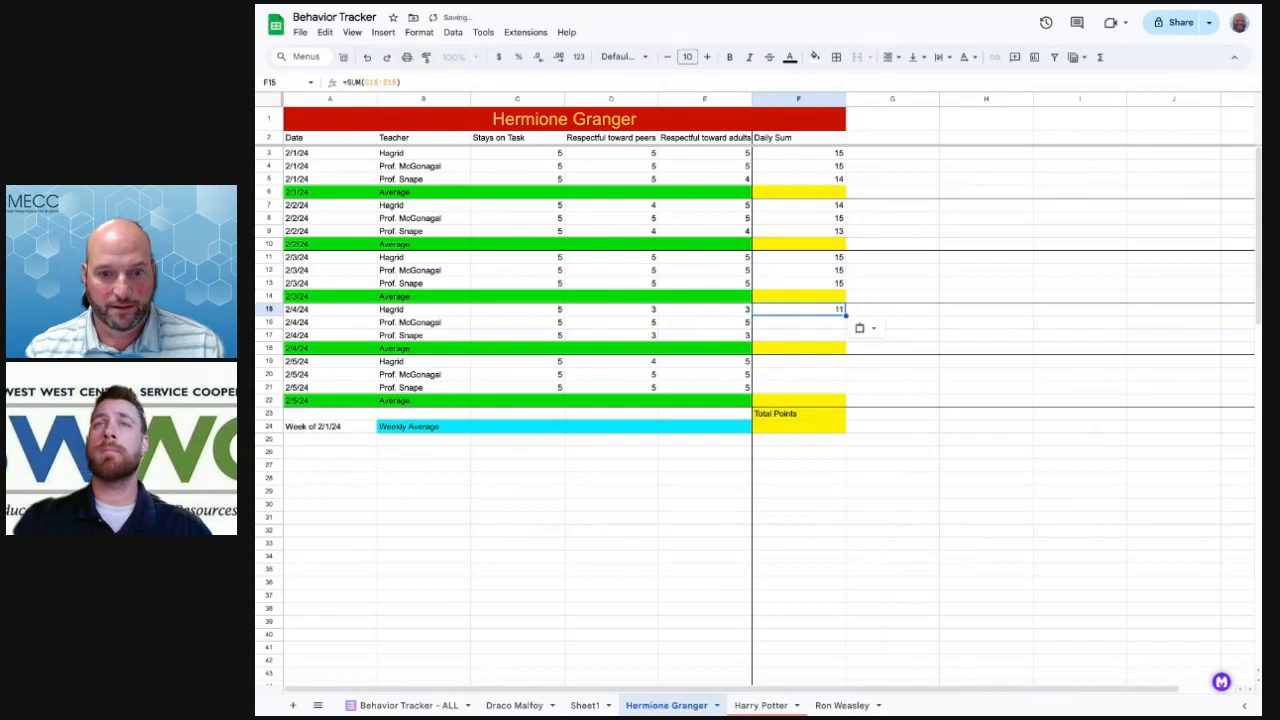
pyautogui.click(810, 325)
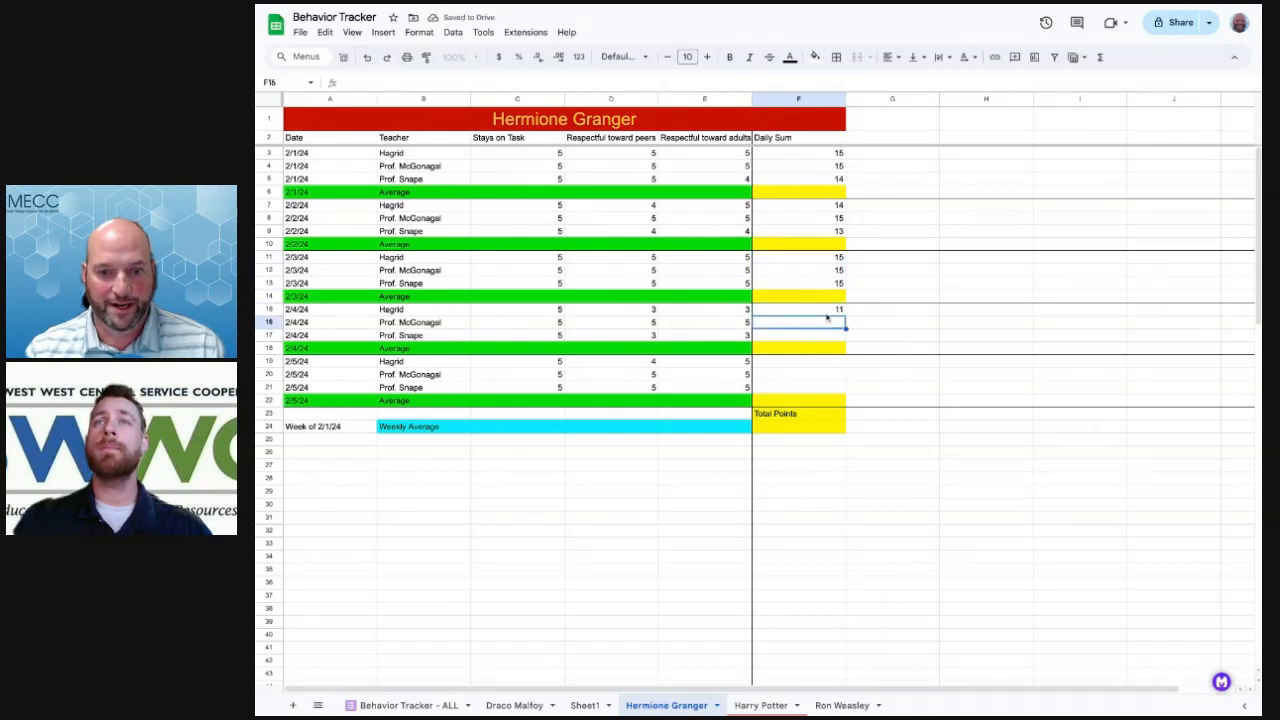
pyautogui.click(826, 312)
pyautogui.hotkey('shift', 'Down')
pyautogui.hotkey('shift', 'Down')
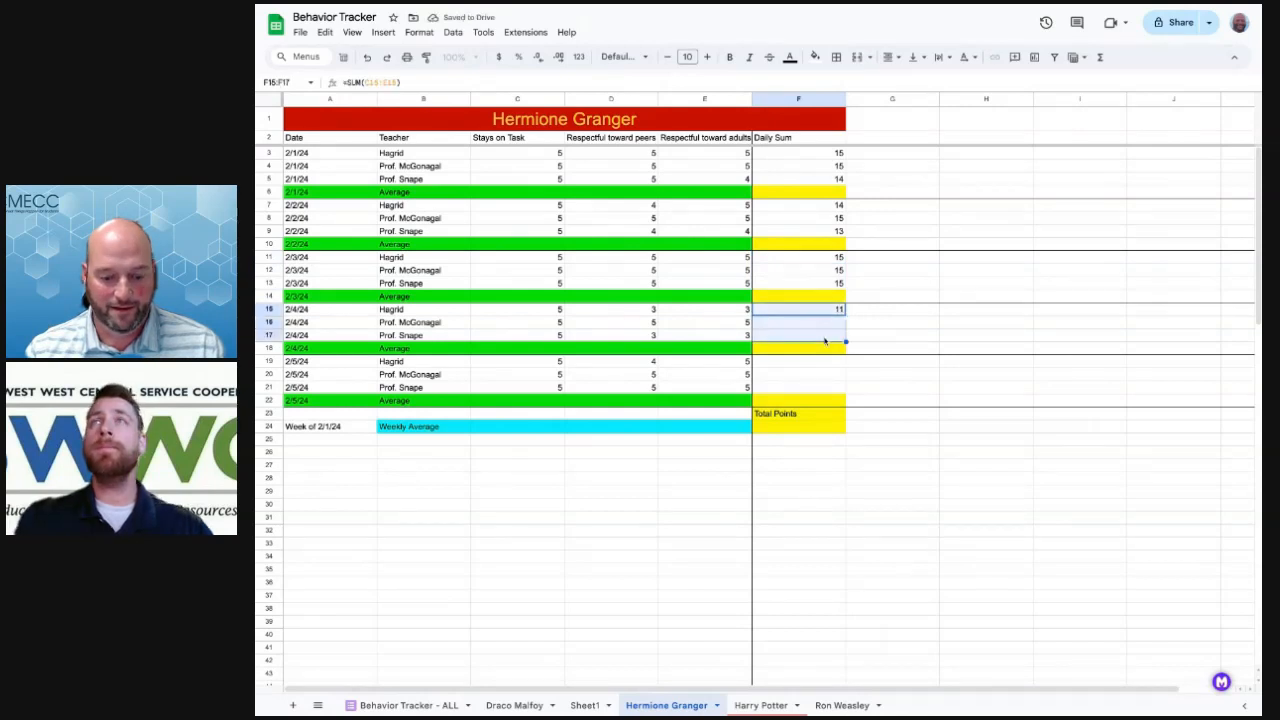
pyautogui.hotkey('ctrl', 'v')
pyautogui.moveTo(818, 362); pyautogui.dragTo(816, 389)
pyautogui.hotkey('ctrl', 'v')
pyautogui.click(887, 339)
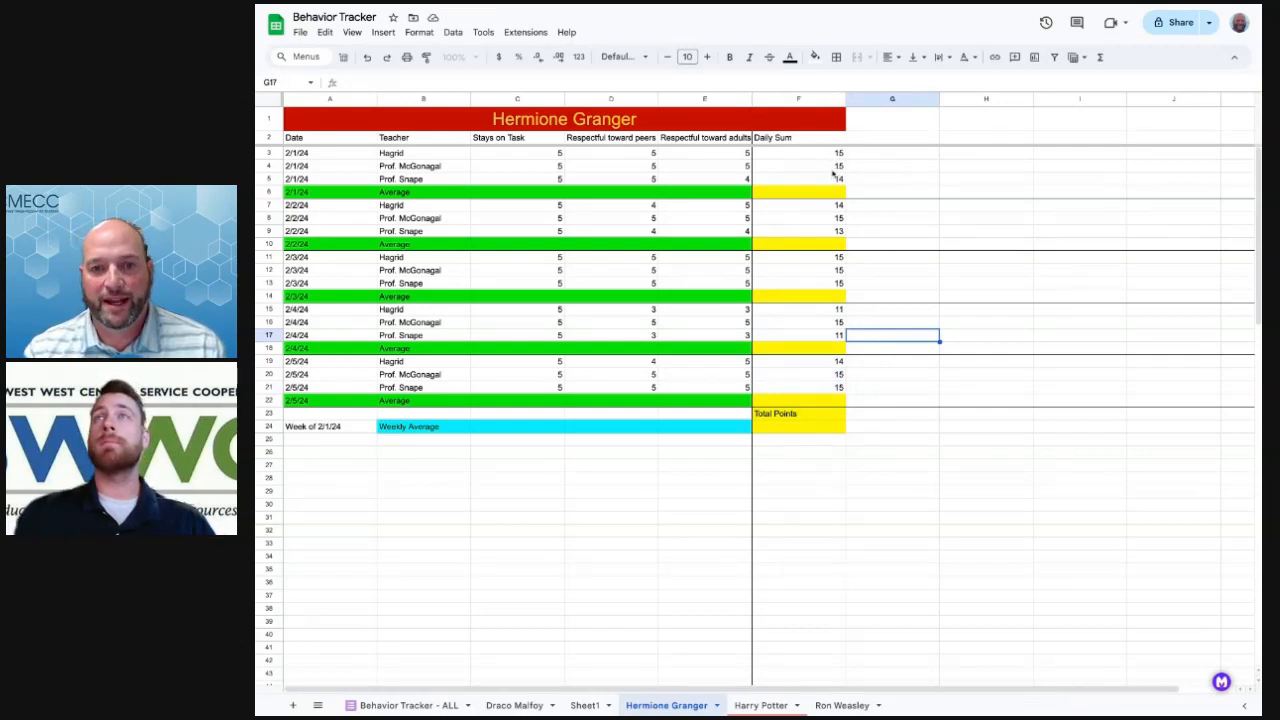
# Enter =sum(F3:F5) in F6 for the 2/1/24 total and copy it
pyautogui.click(807, 195)
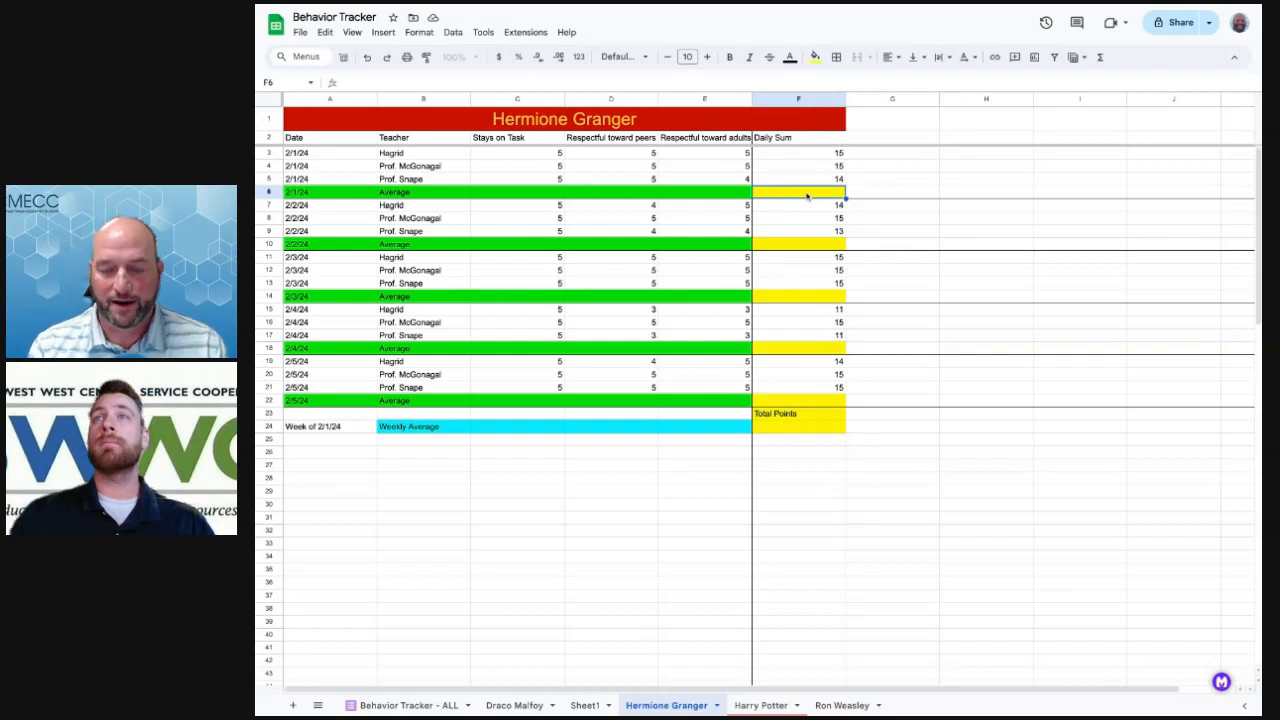
pyautogui.write('=sum(')
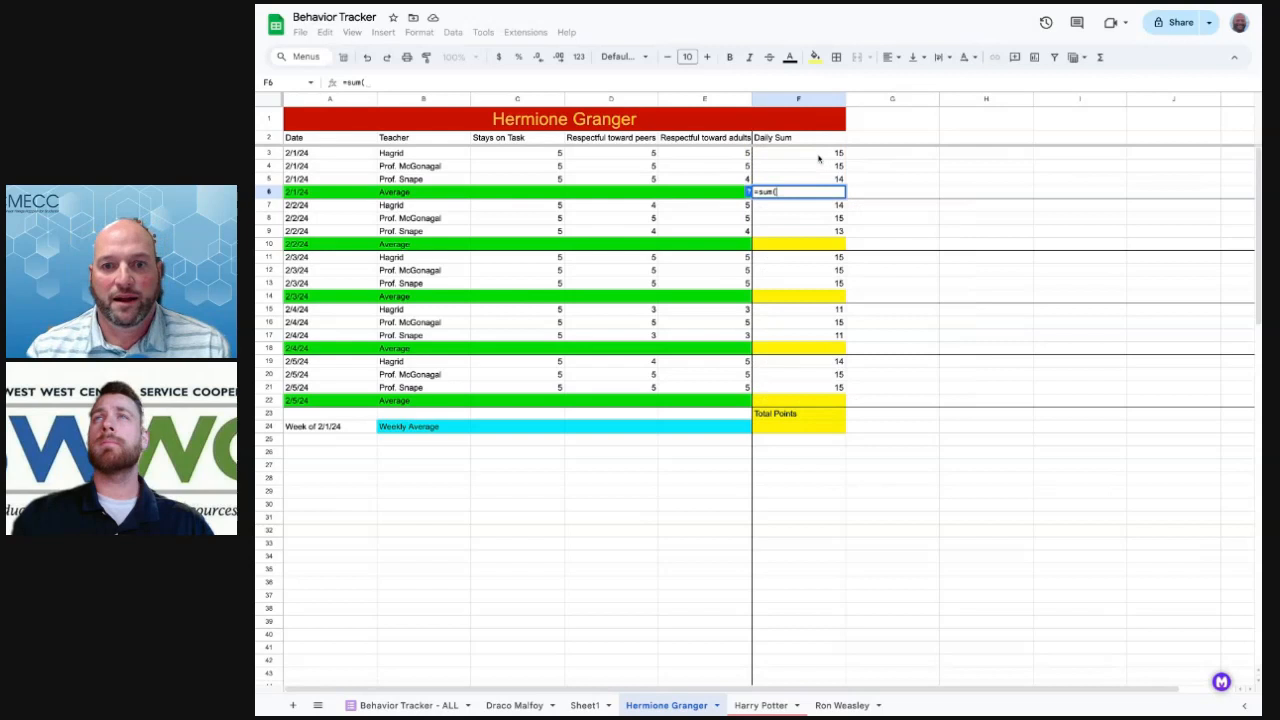
pyautogui.moveTo(818, 158); pyautogui.dragTo(825, 181)
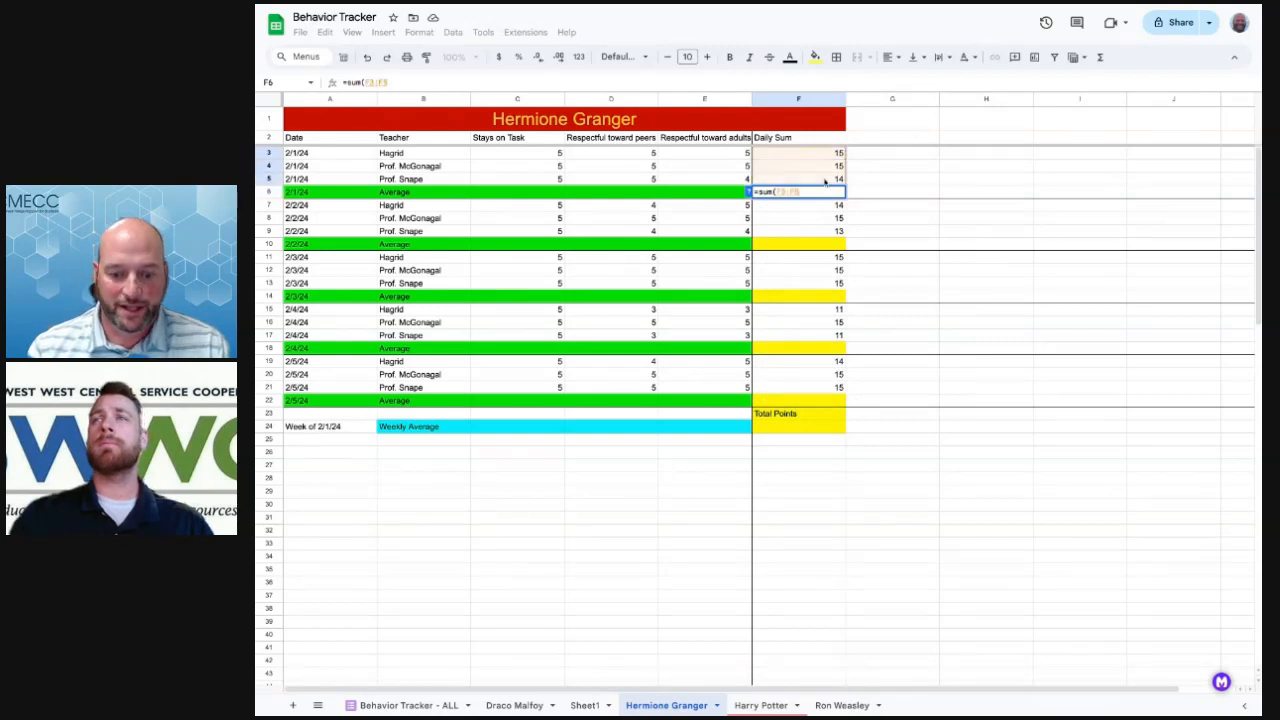
pyautogui.write(')')
pyautogui.press('Return')
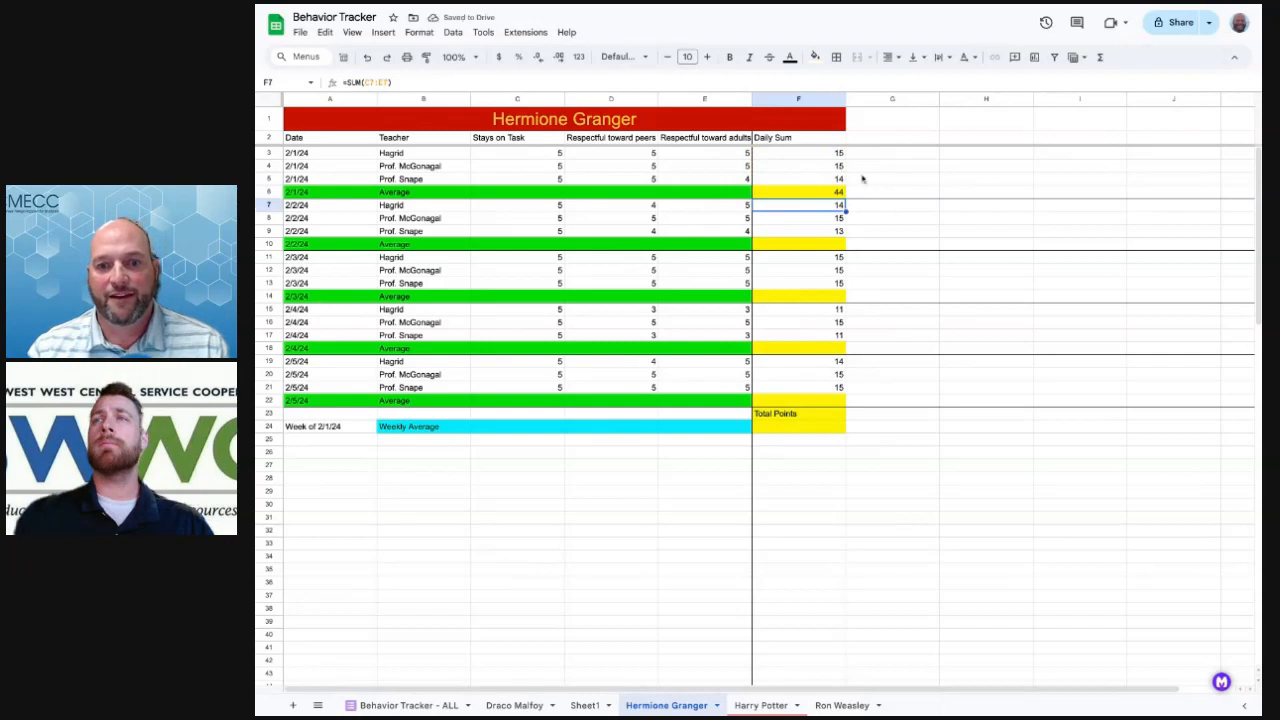
pyautogui.click(819, 192)
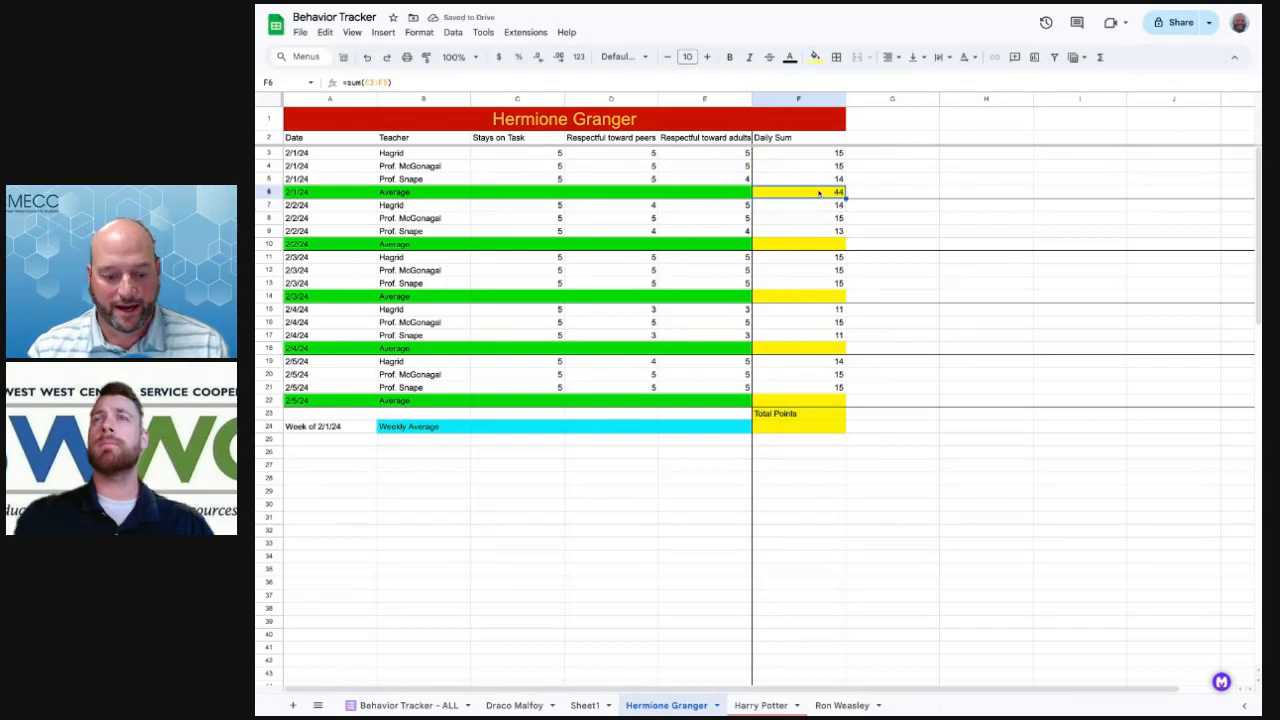
pyautogui.hotkey('ctrl', 'v')
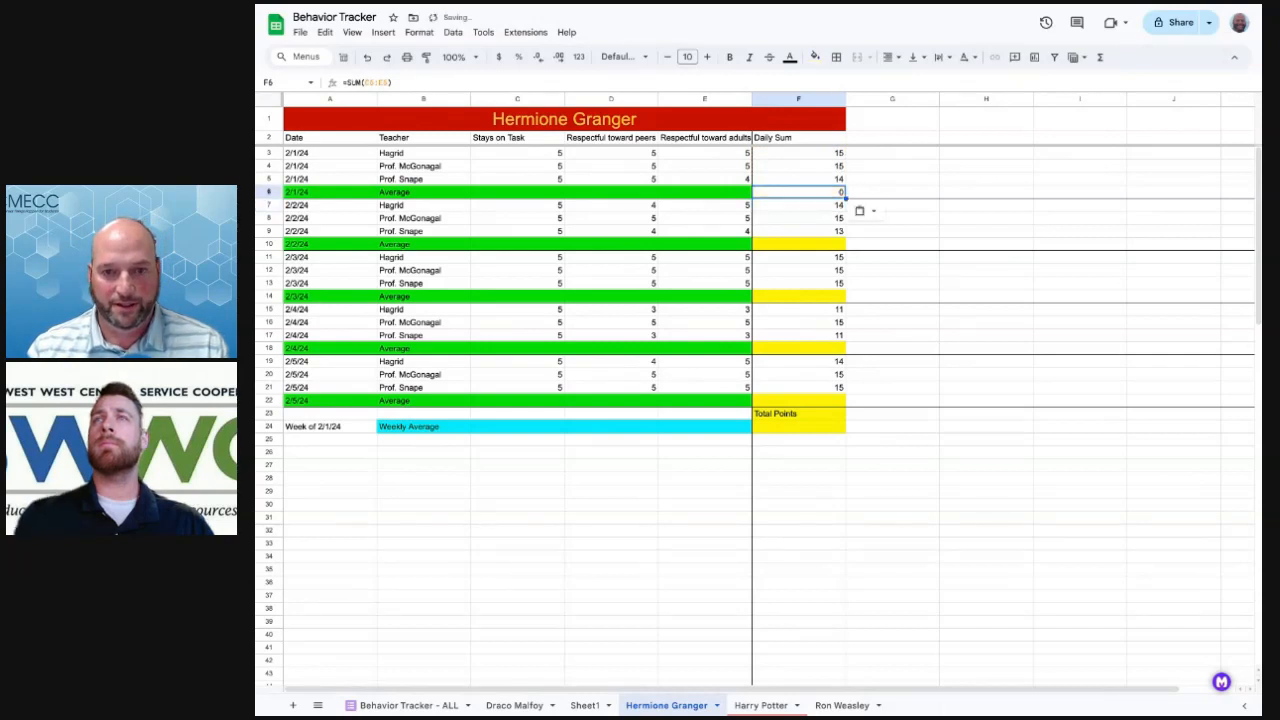
pyautogui.hotkey('ctrl', 'c')
# Paste the day total formula into F10, F14, F18 and F22
pyautogui.click(811, 245)
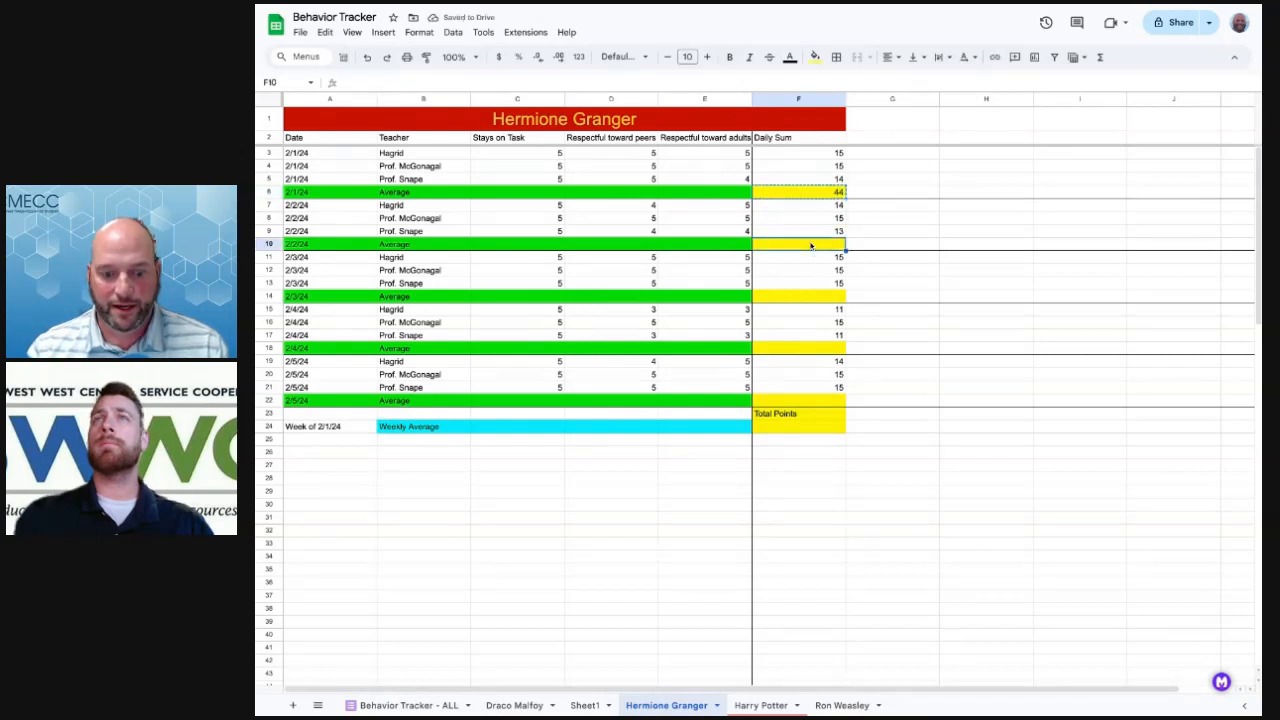
pyautogui.hotkey('ctrl', 'v')
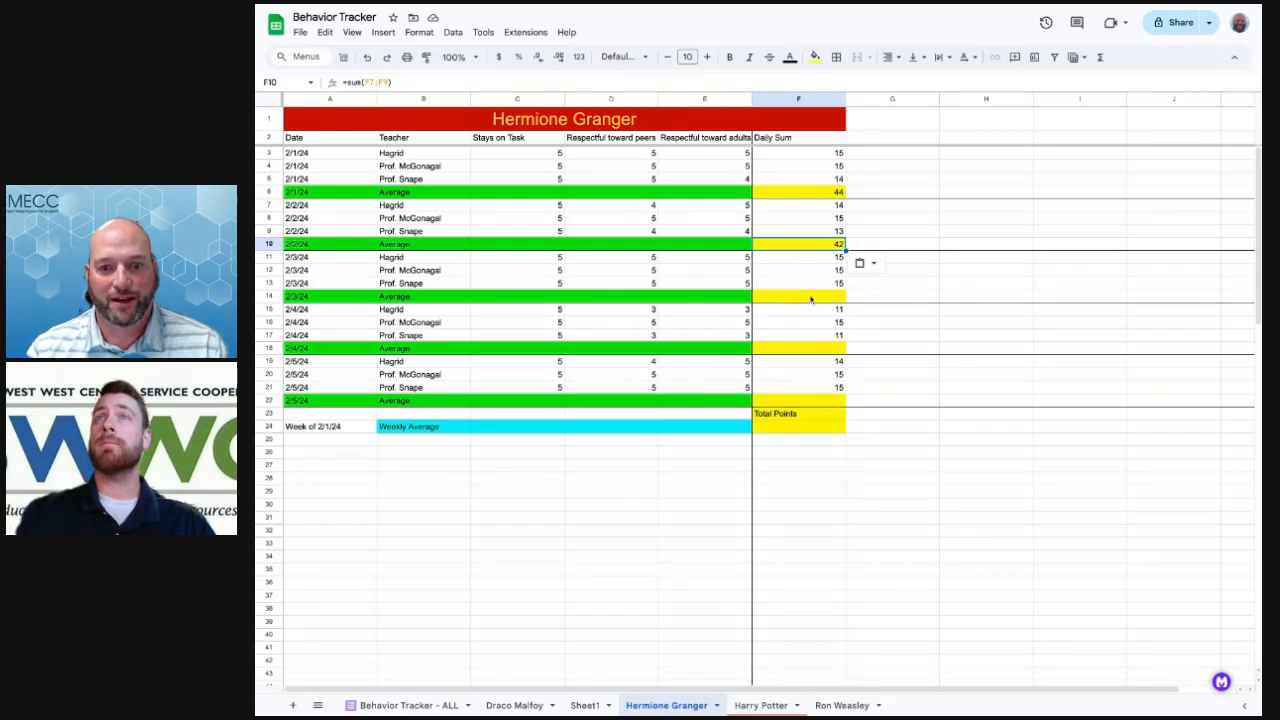
pyautogui.click(814, 296)
pyautogui.hotkey('ctrl', 'v')
pyautogui.click(805, 348)
pyautogui.hotkey('ctrl', 'v')
pyautogui.click(805, 400)
pyautogui.hotkey('ctrl', 'v')
pyautogui.click(910, 363)
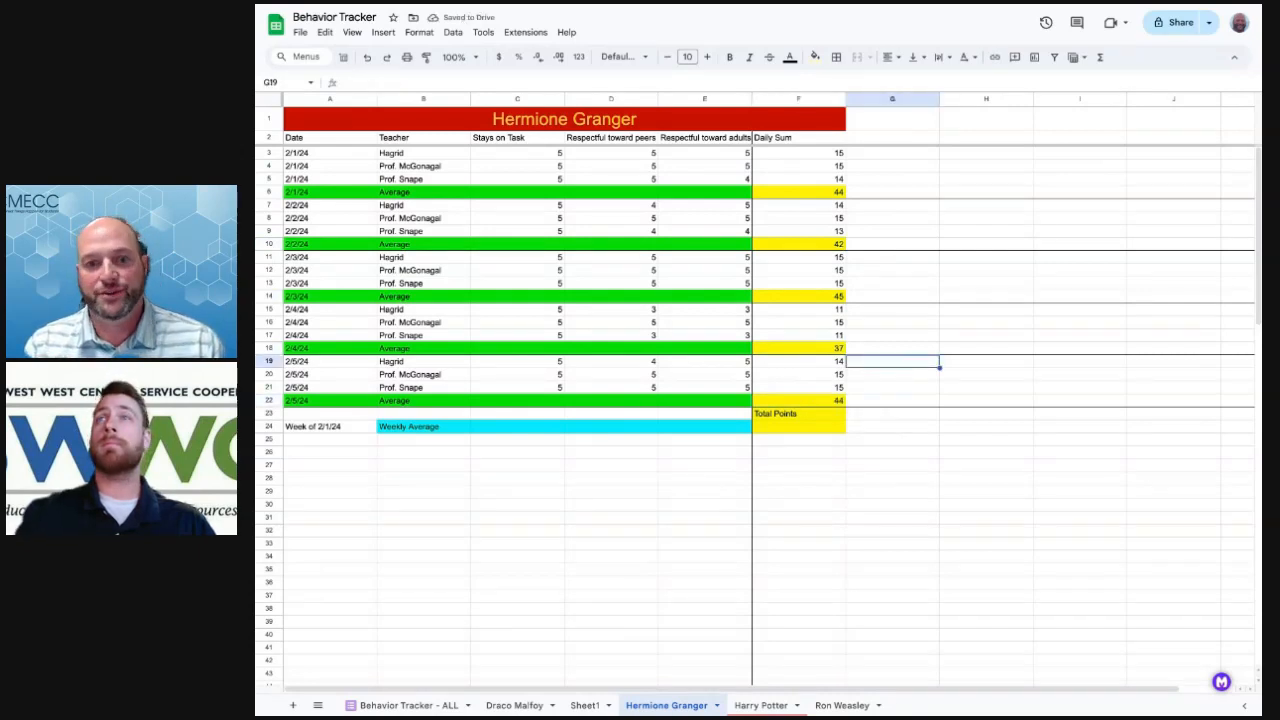
# Start a SUM formula in F24 adding F6 and F10
pyautogui.click(787, 430)
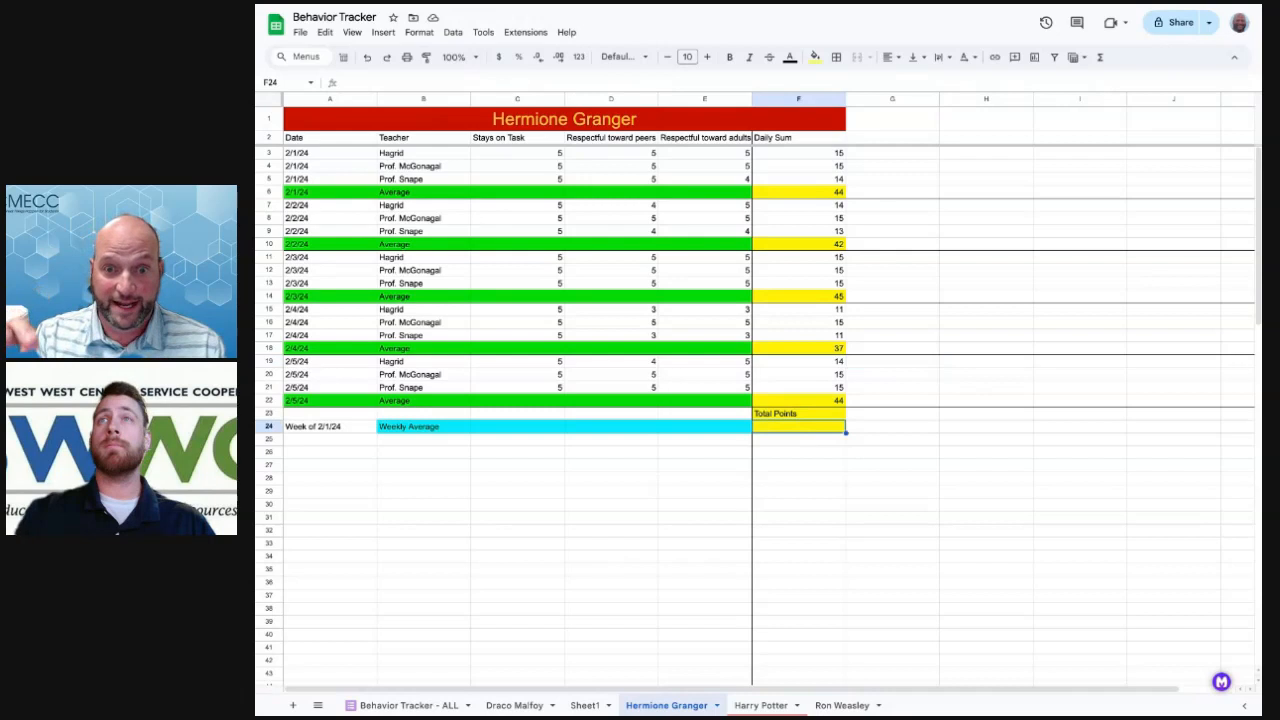
pyautogui.write('=')
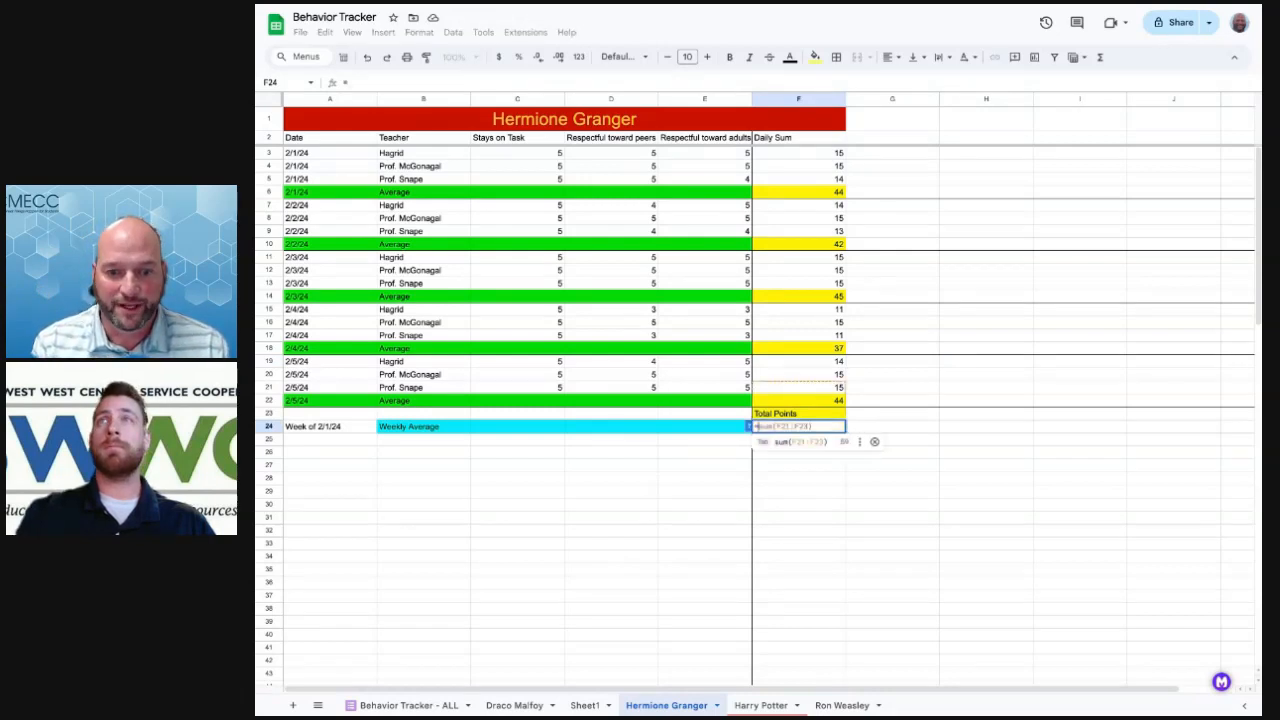
pyautogui.write('sum(')
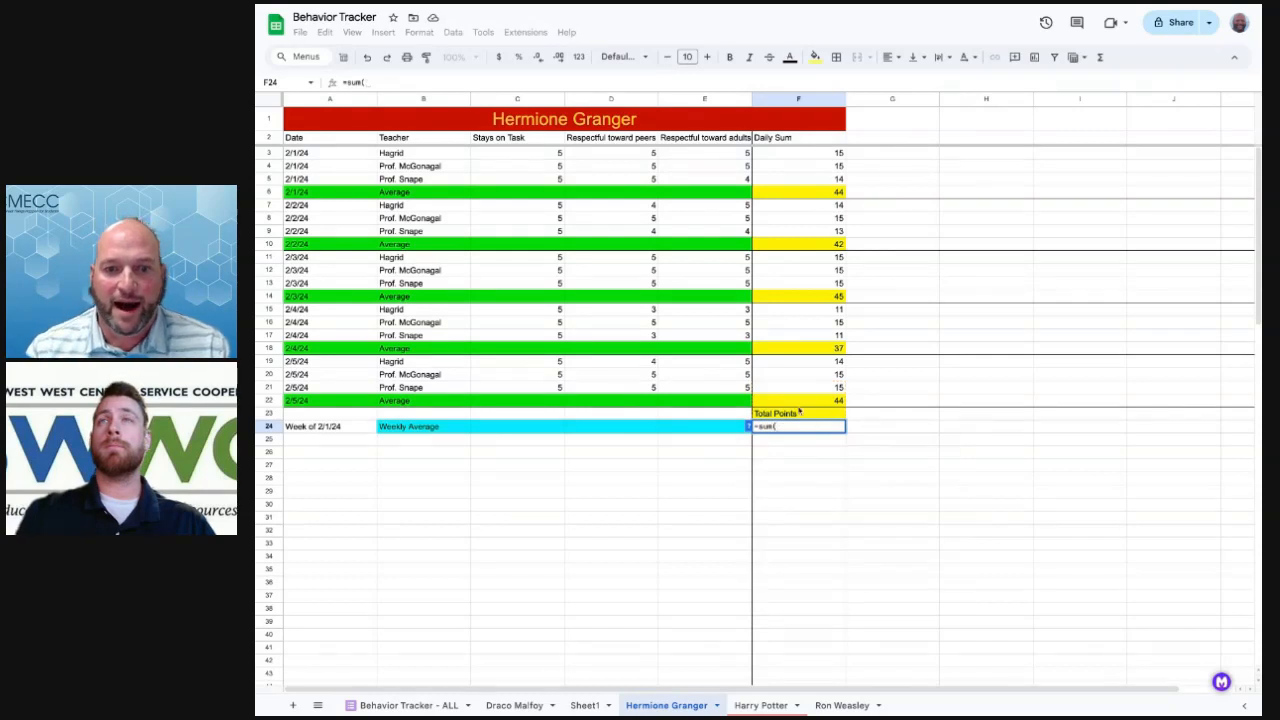
pyautogui.click(805, 192)
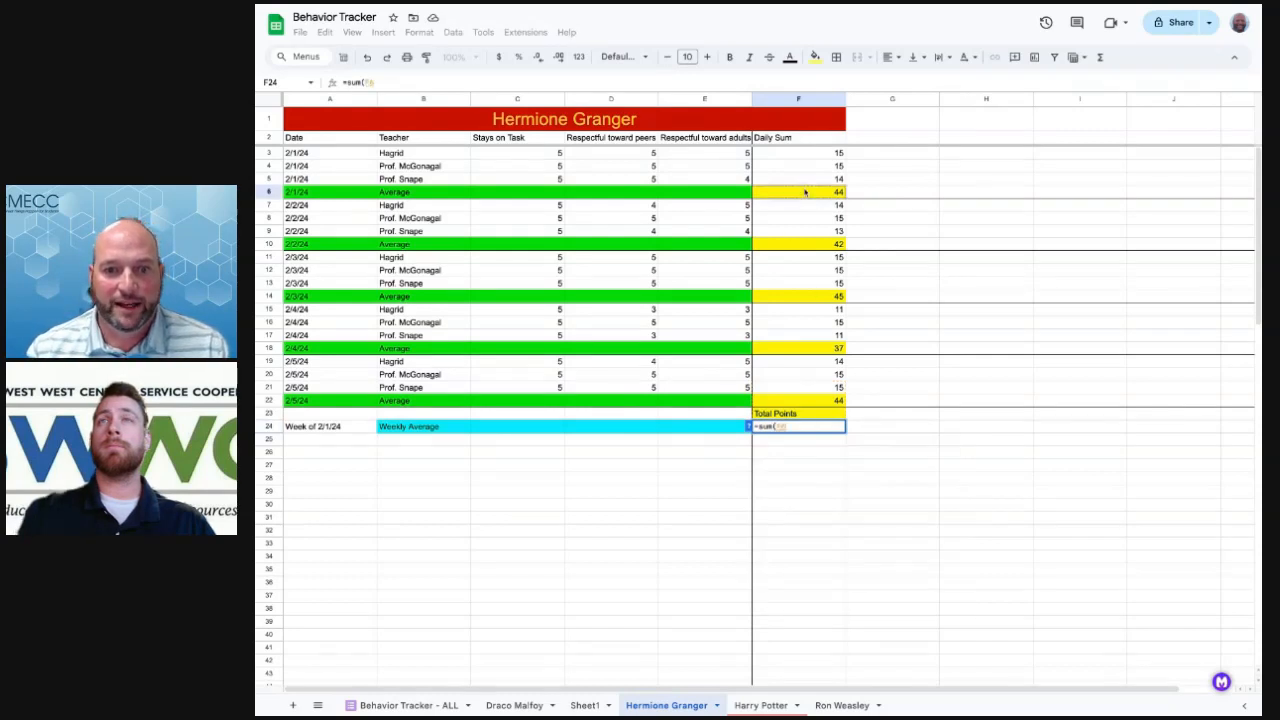
pyautogui.click(796, 245)
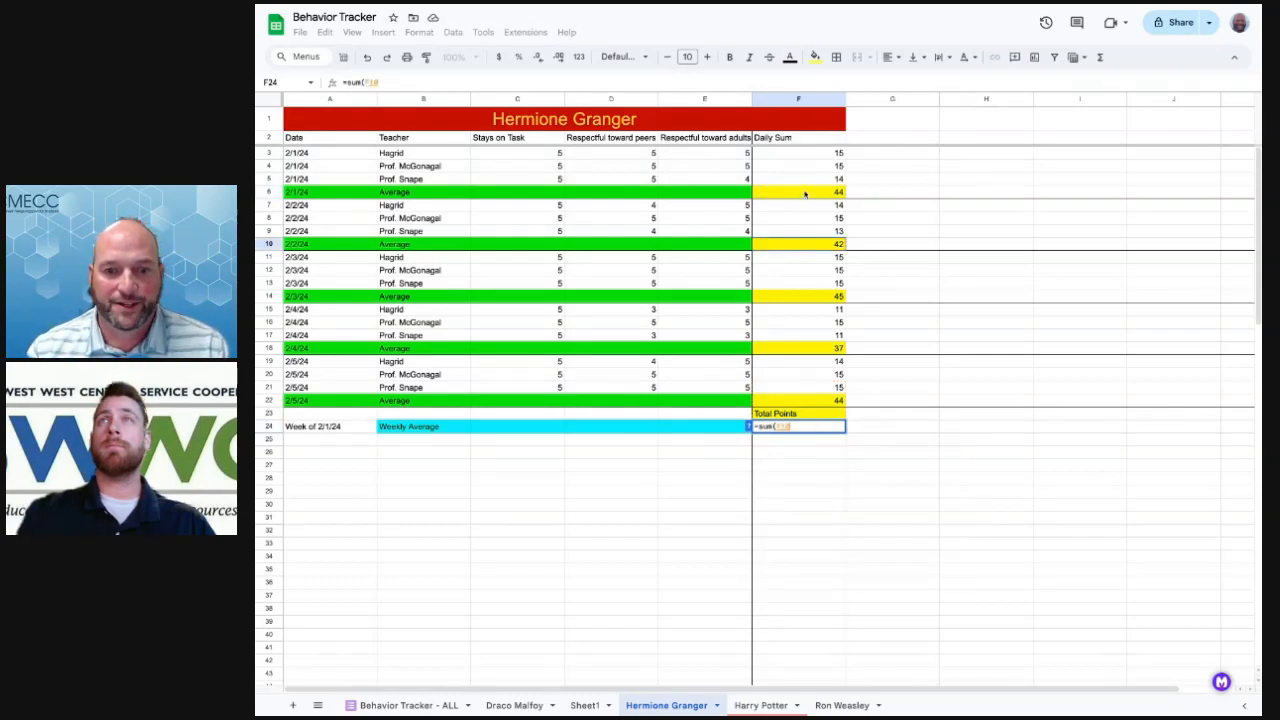
pyautogui.click(805, 193)
pyautogui.write('+')
pyautogui.click(797, 245)
# Add F14, F18 and F22 to the F24 formula and confirm it, giving 212
pyautogui.write('+')
pyautogui.click(789, 297)
pyautogui.write('+')
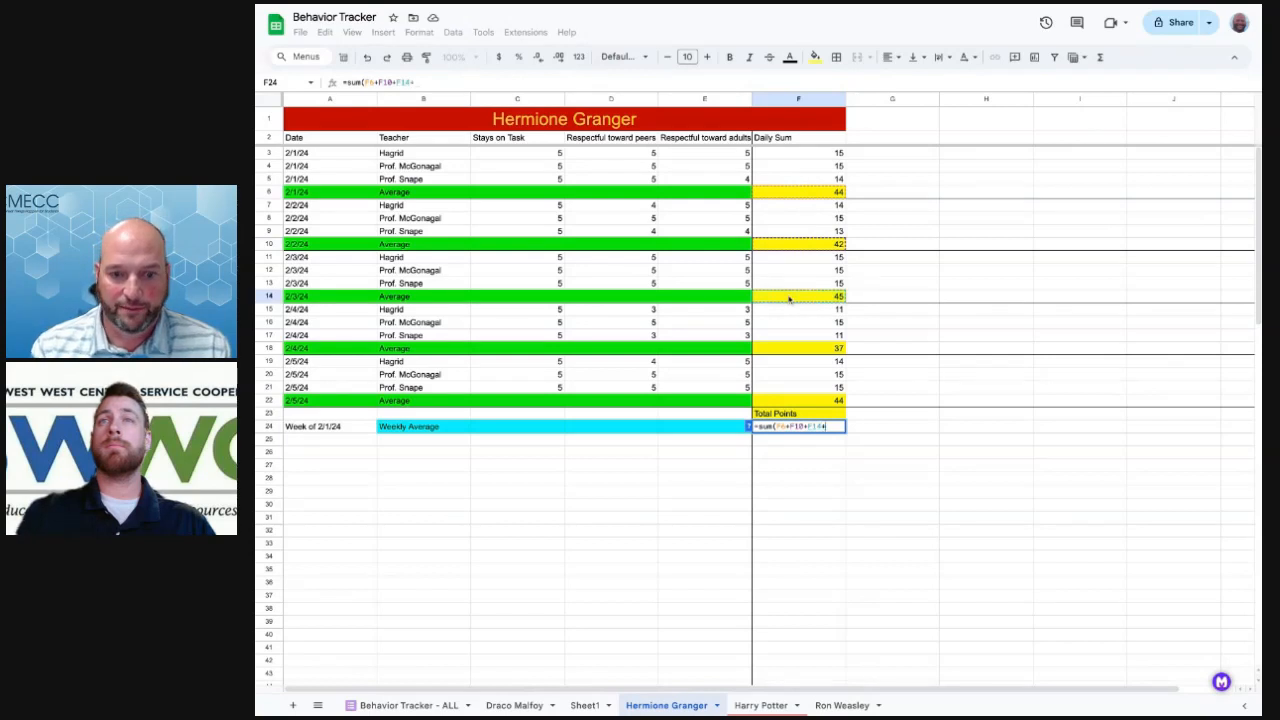
pyautogui.click(797, 348)
pyautogui.write('+')
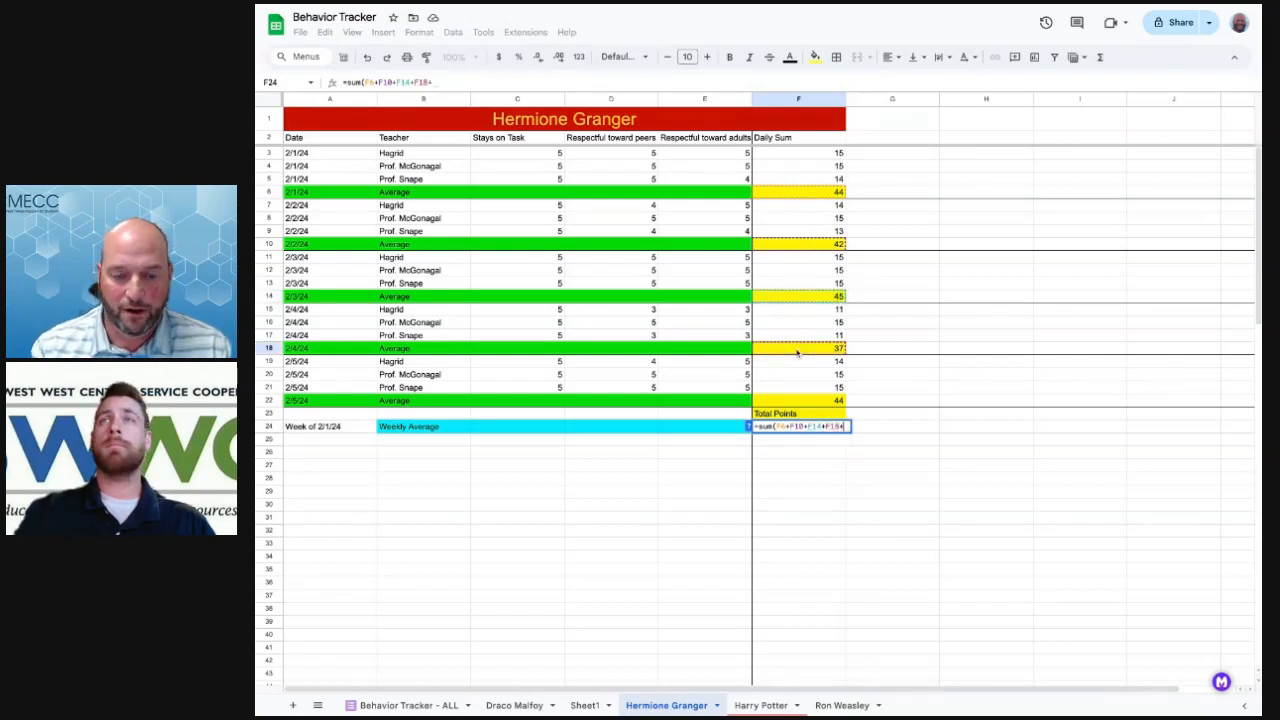
pyautogui.click(795, 400)
pyautogui.write('+')
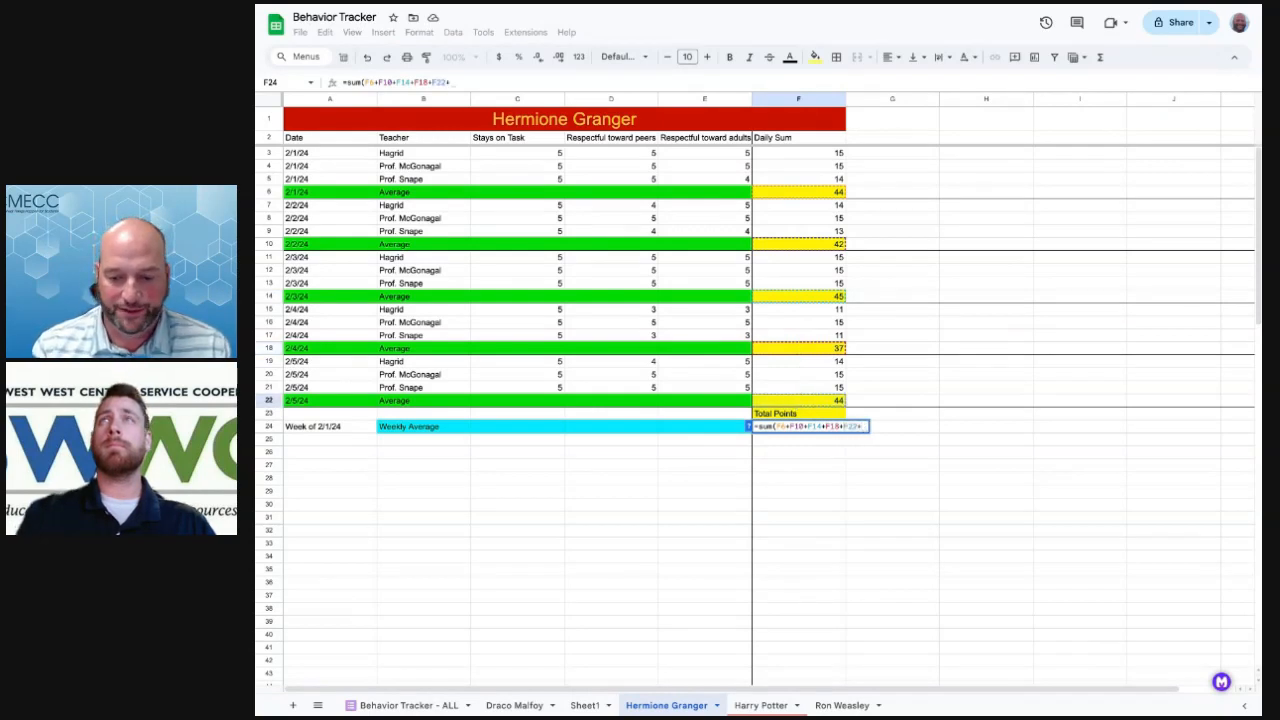
pyautogui.press('BackSpace')
pyautogui.write(')')
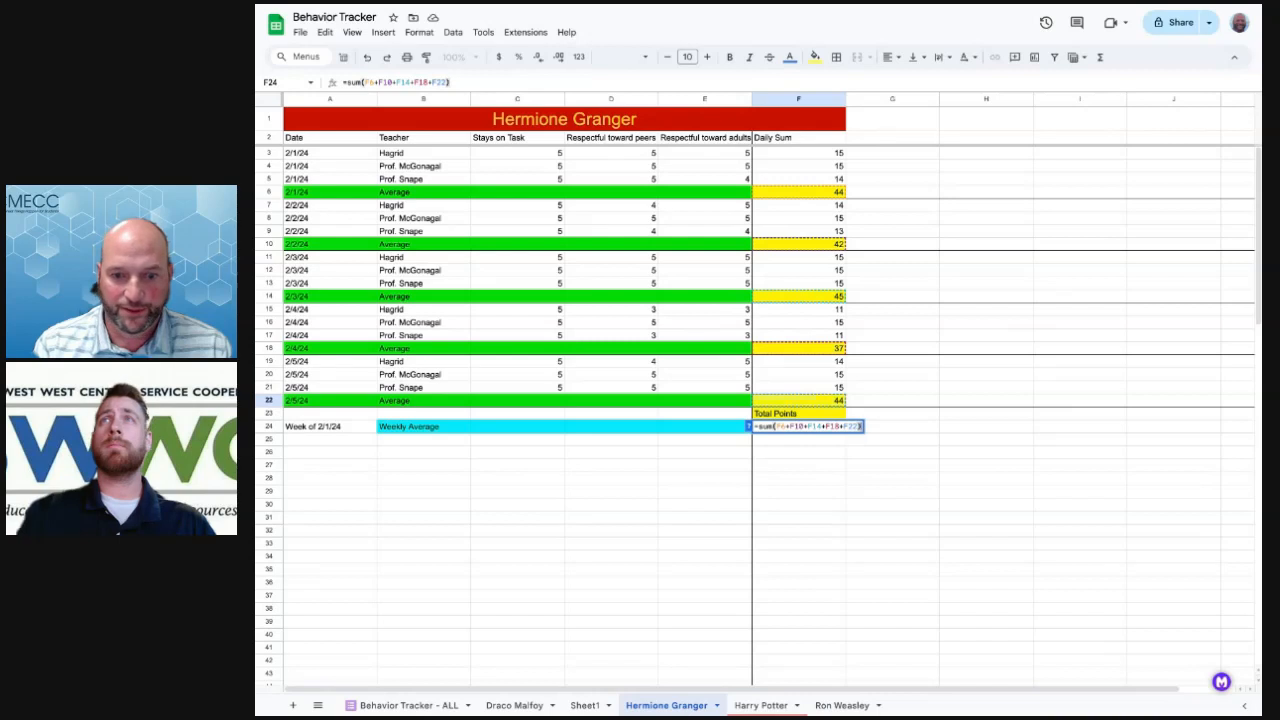
pyautogui.press('Return')
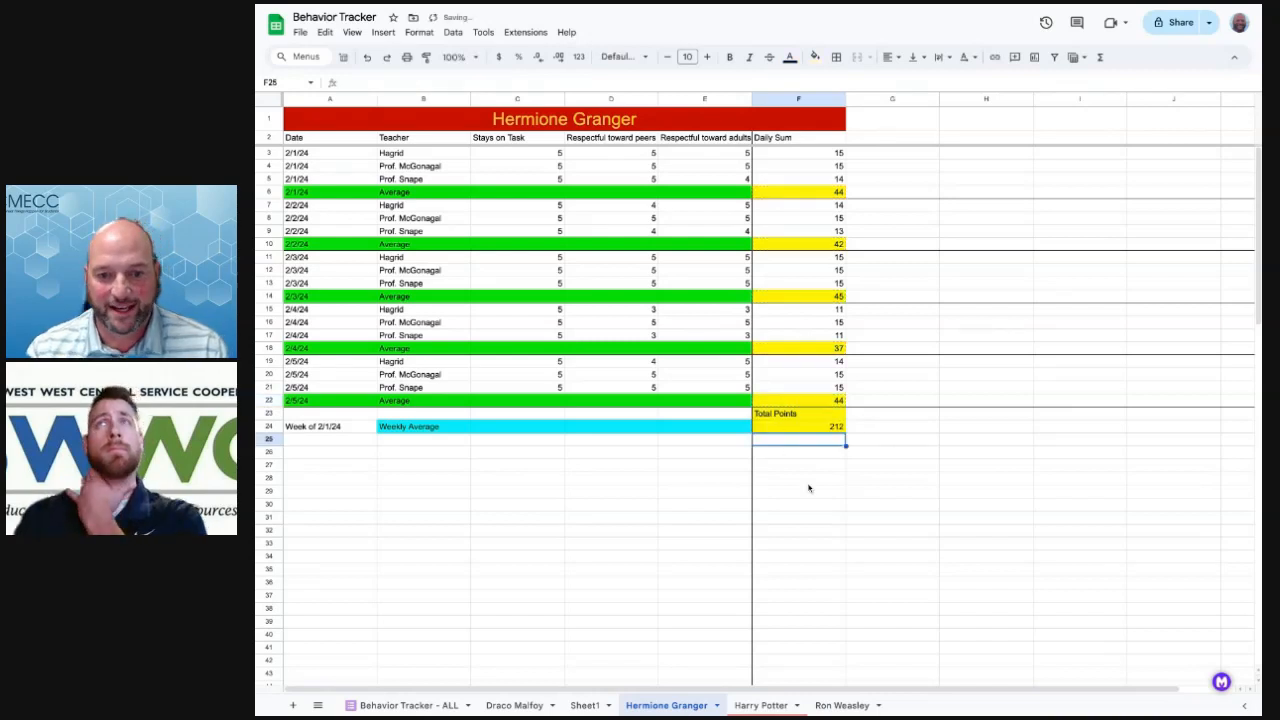
pyautogui.click(880, 467)
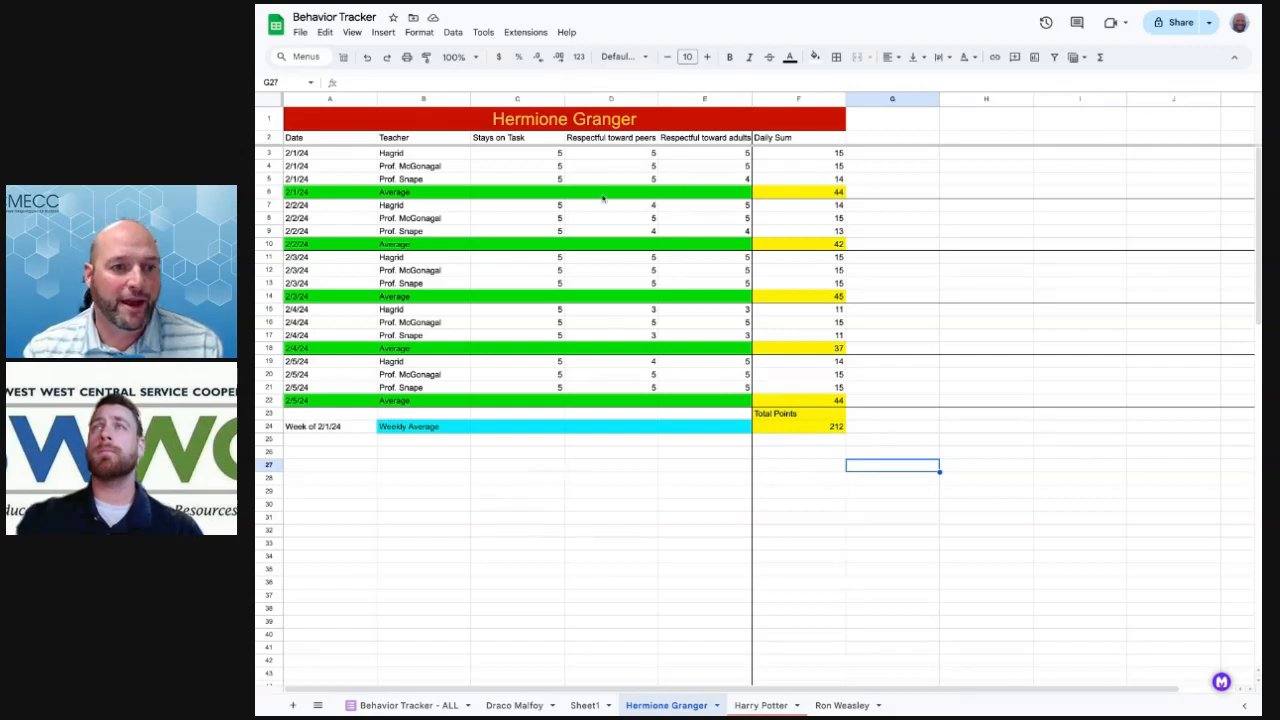
# Put the suggested AVERAGE of C3:C5 in C6 and copy it into D6:E6
pyautogui.click(494, 192)
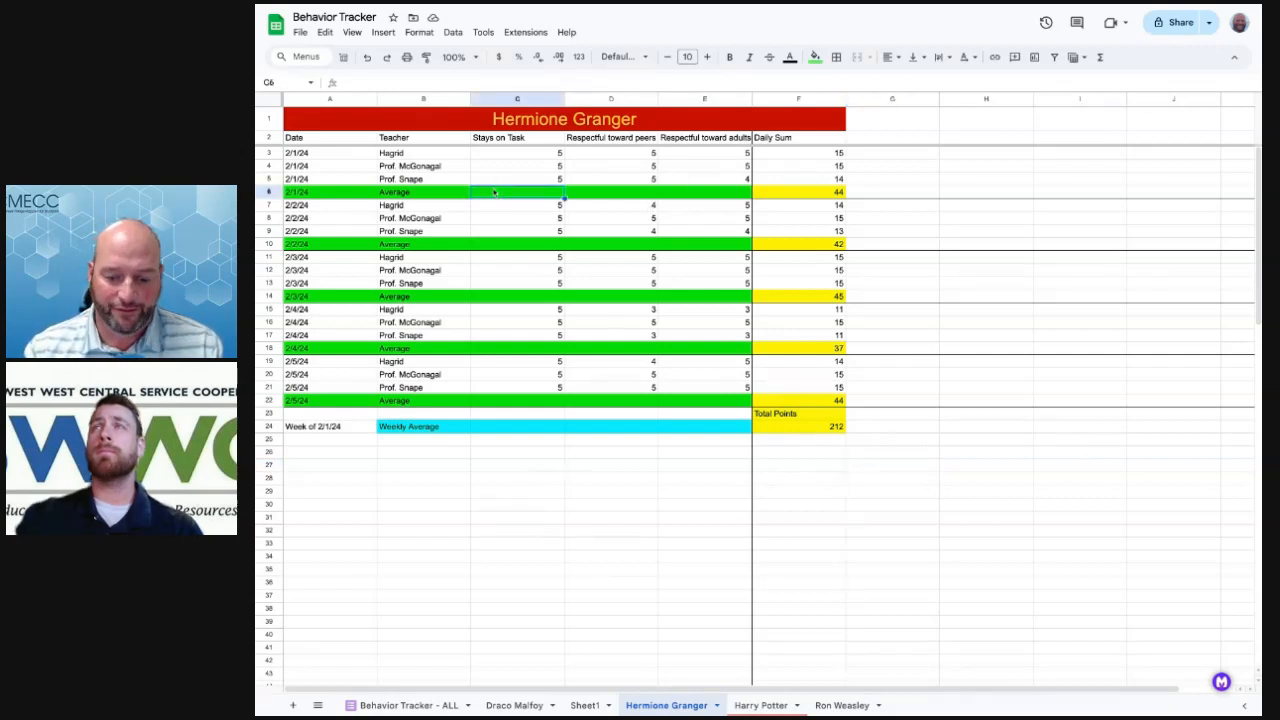
pyautogui.write('=')
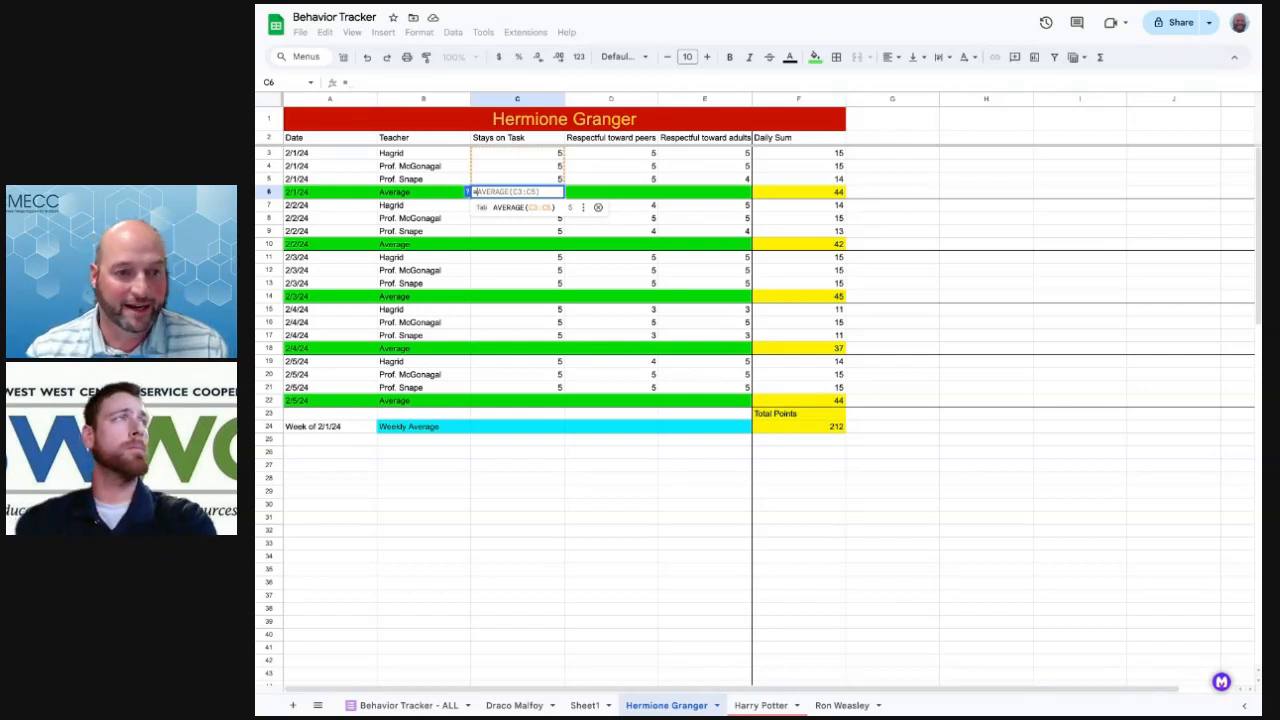
pyautogui.press('Tab')
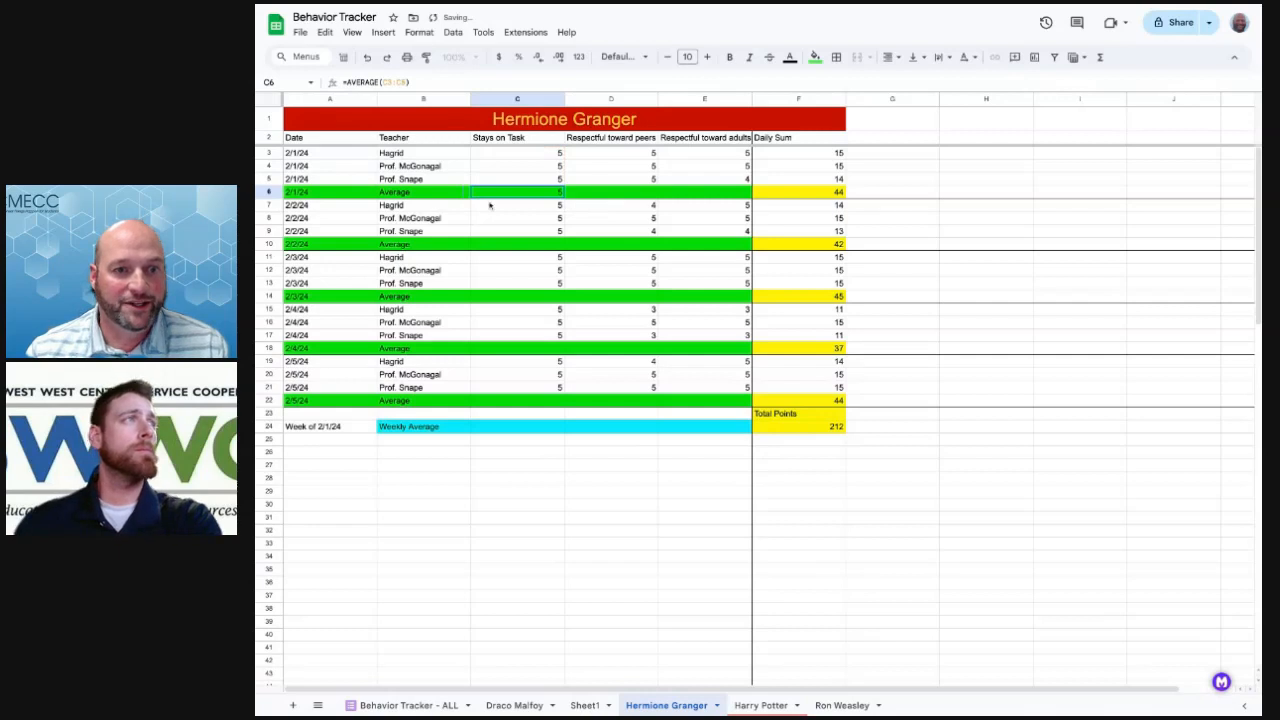
pyautogui.hotkey('ctrl', 'c')
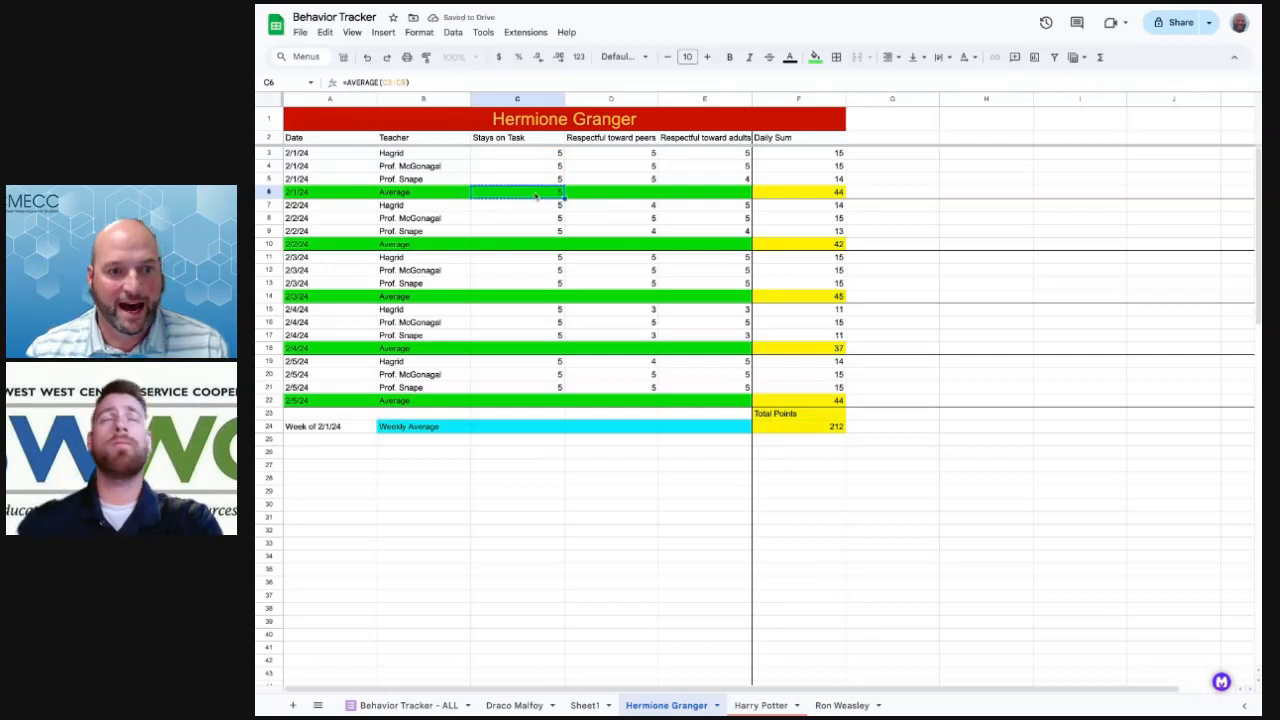
pyautogui.click(576, 196)
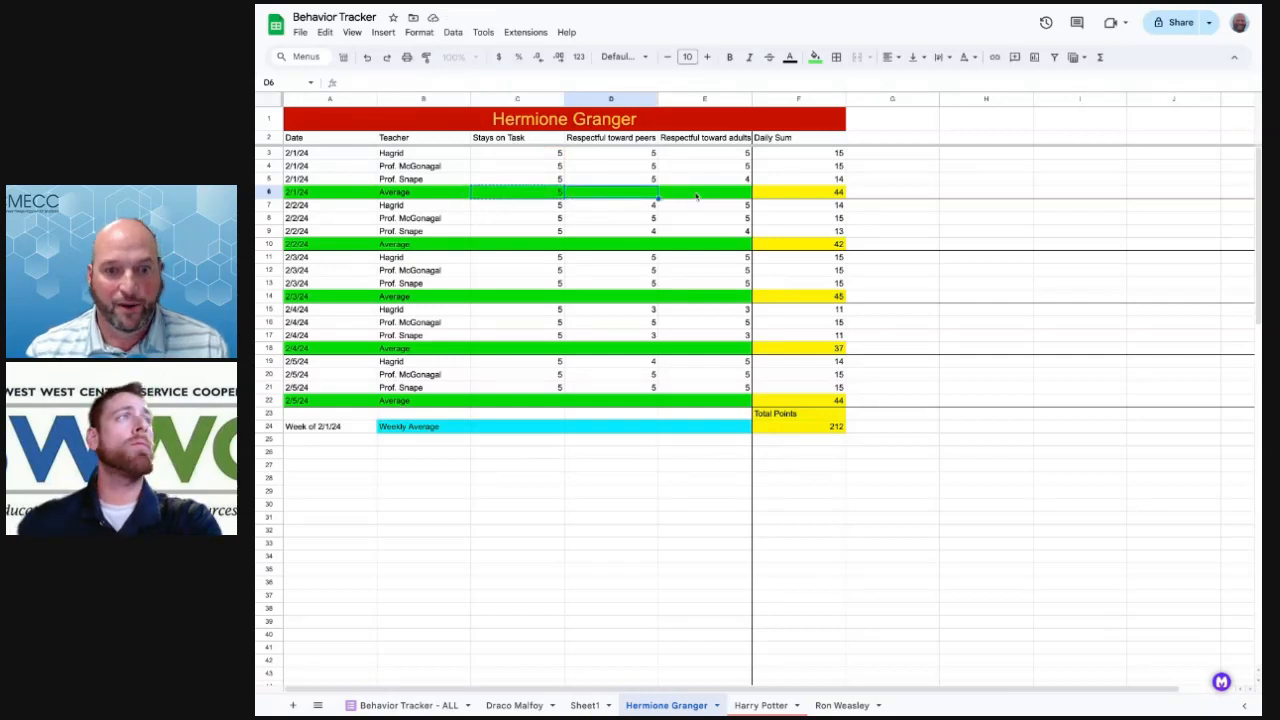
pyautogui.moveTo(591, 194); pyautogui.dragTo(697, 196)
pyautogui.hotkey('ctrl', 'v')
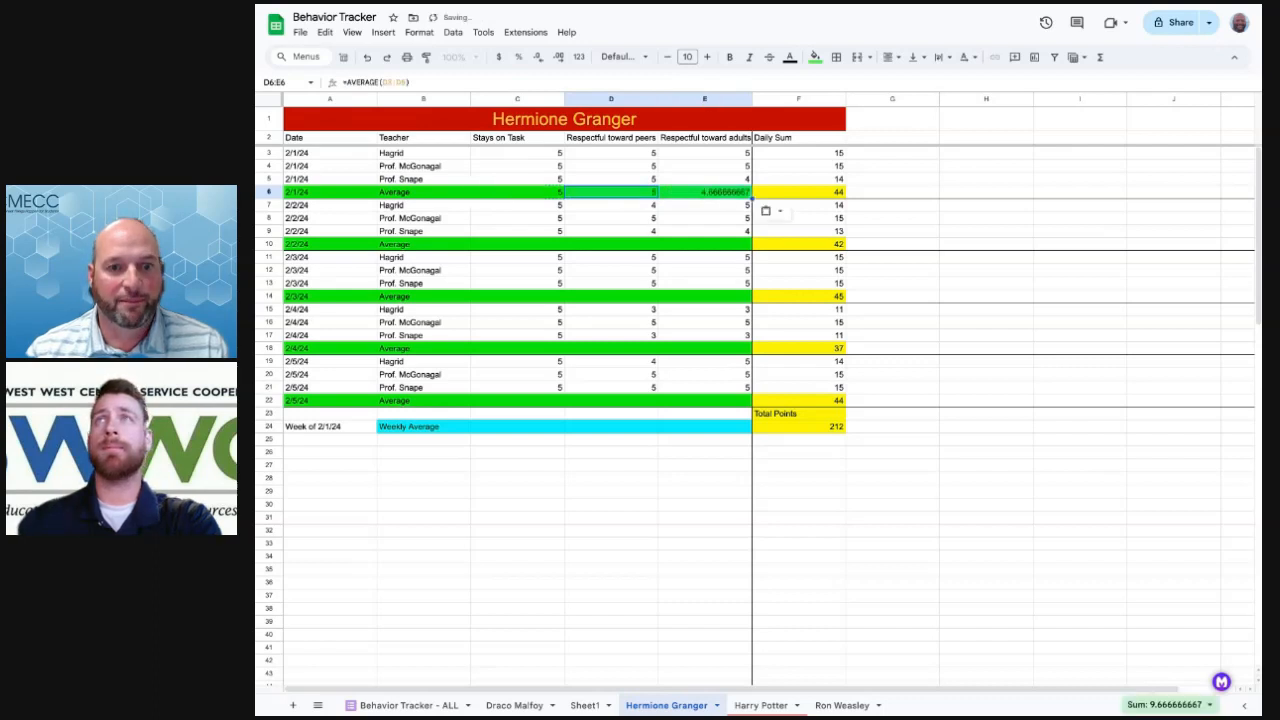
# Paste the average formulas into C10:E10, C14:E14 and C18:E18
pyautogui.click(510, 247)
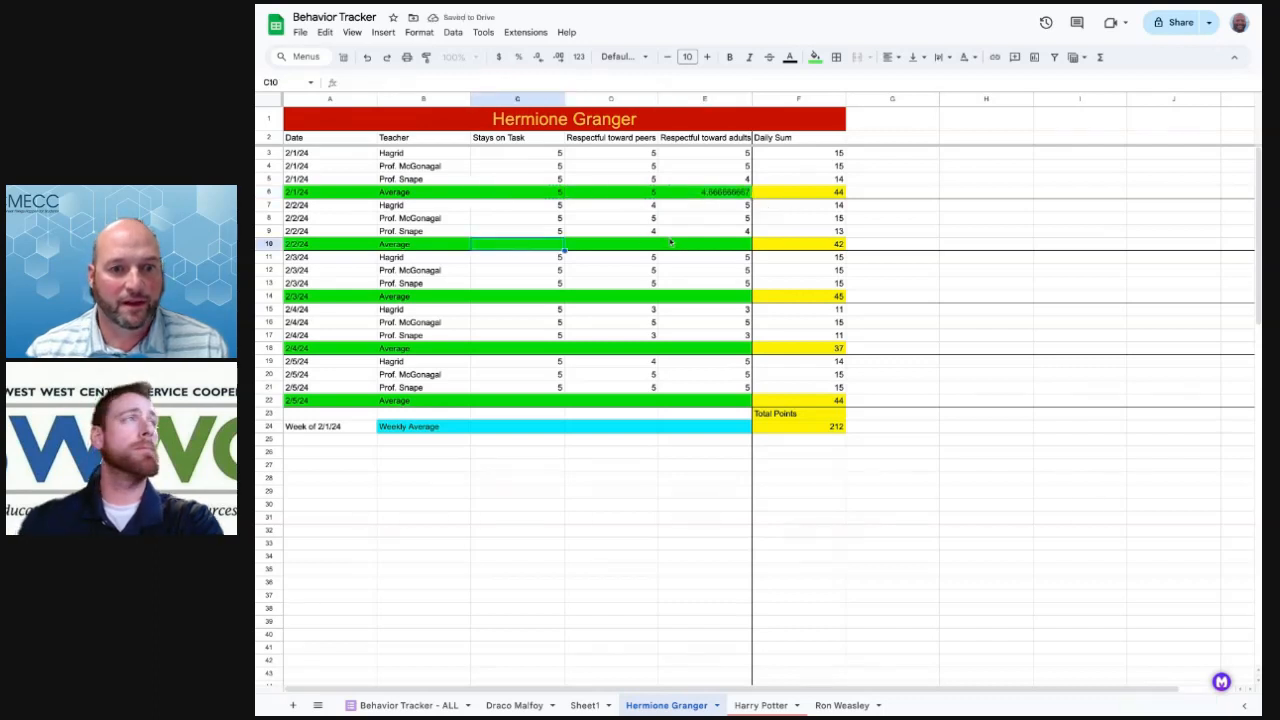
pyautogui.keyDown('shift'); pyautogui.click(687, 246); pyautogui.keyUp('shift')
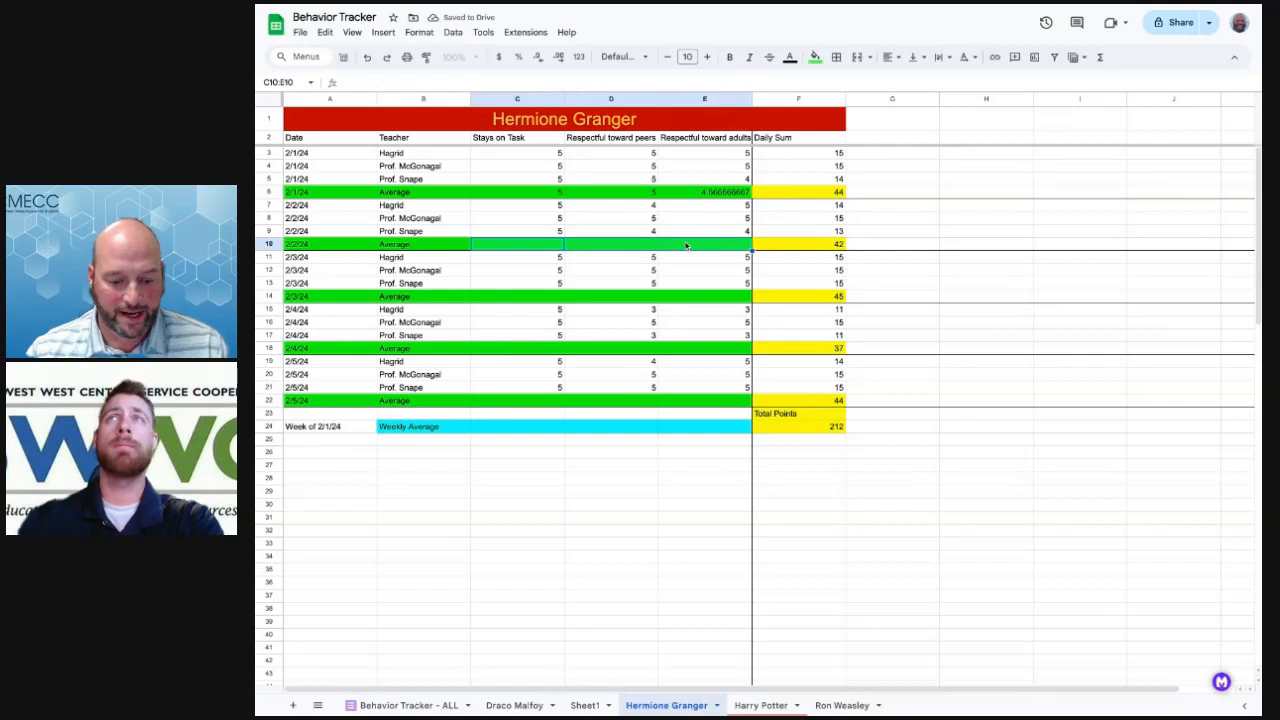
pyautogui.hotkey('ctrl', 'v')
pyautogui.click(538, 296)
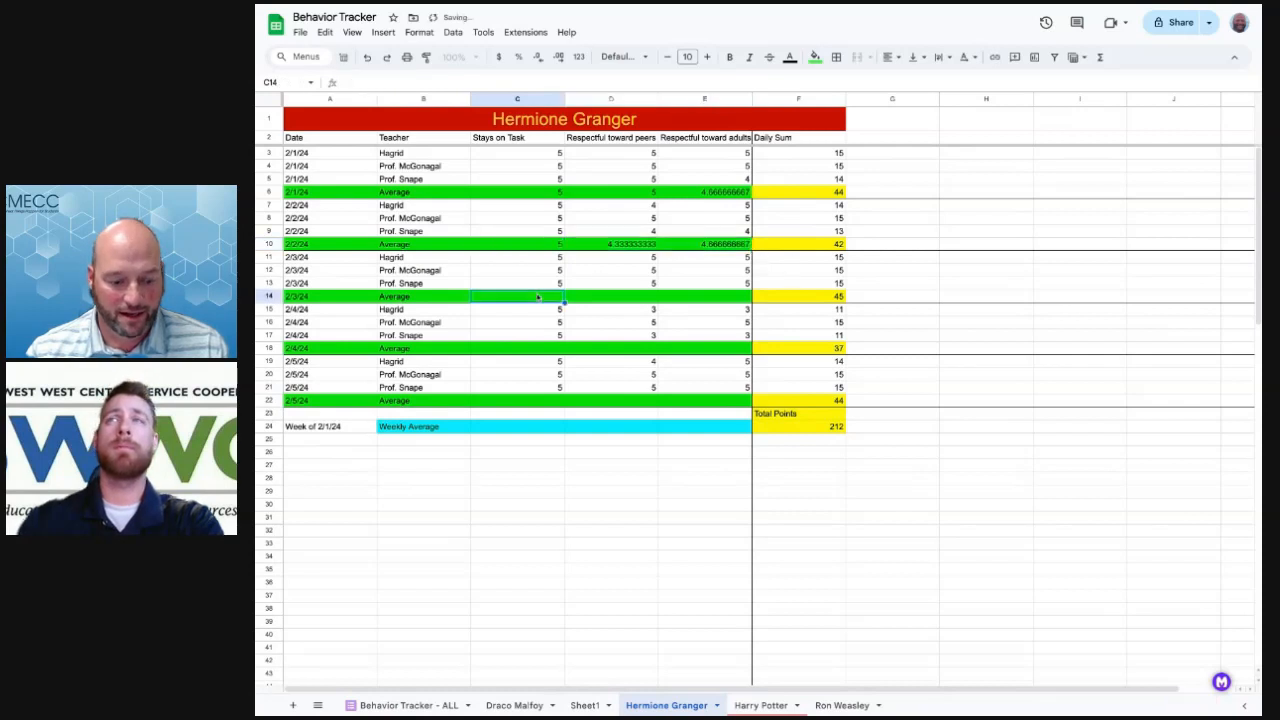
pyautogui.keyDown('shift'); pyautogui.click(714, 297); pyautogui.keyUp('shift')
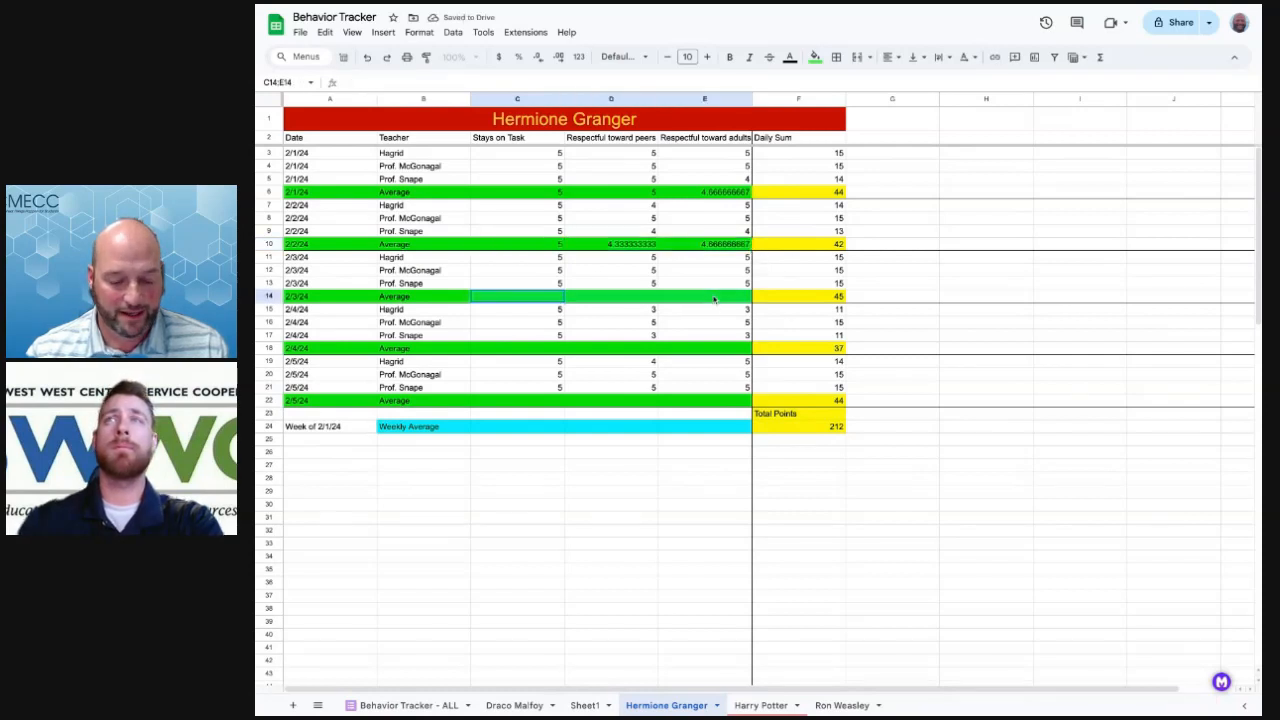
pyautogui.hotkey('ctrl', 'v')
pyautogui.click(534, 349)
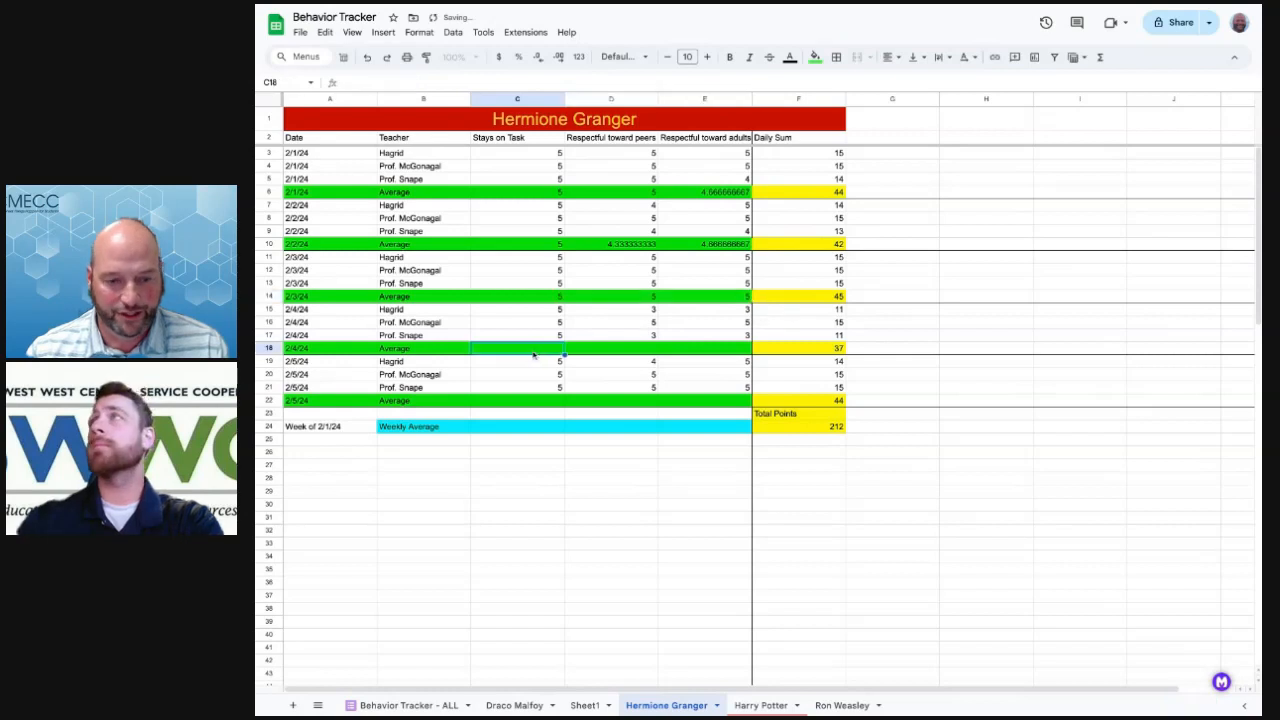
pyautogui.keyDown('shift'); pyautogui.click(692, 350); pyautogui.keyUp('shift')
pyautogui.hotkey('ctrl', 'v')
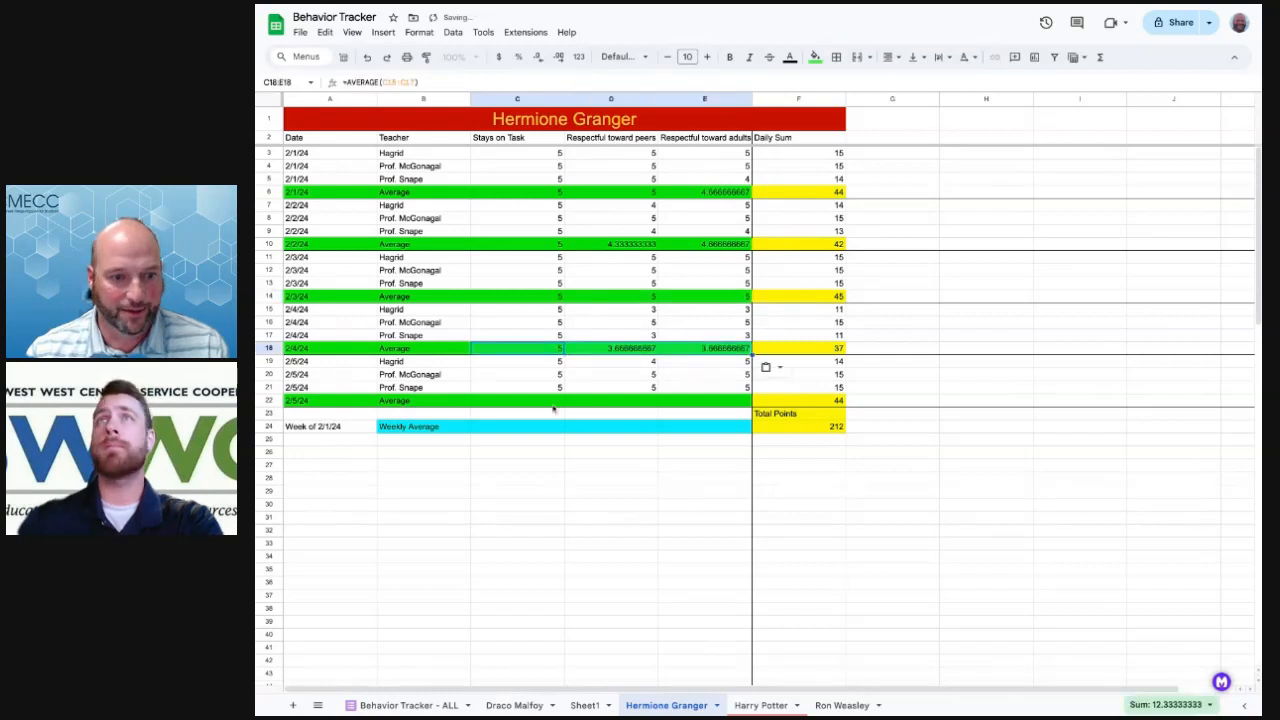
# Paste the averages into C22:E22 and verify E6 shows =AVERAGE(E3:E5)
pyautogui.click(543, 402)
pyautogui.hotkey('ctrl', 'v')
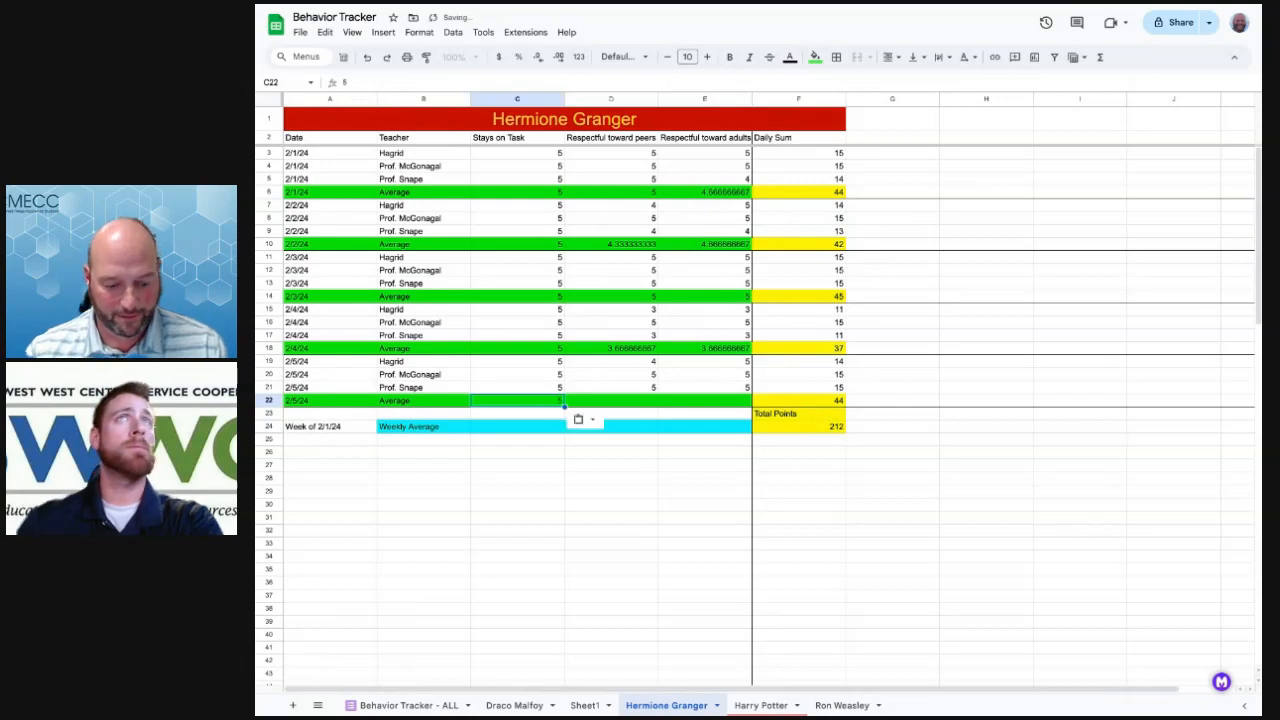
pyautogui.hotkey('ctrl', 'z')
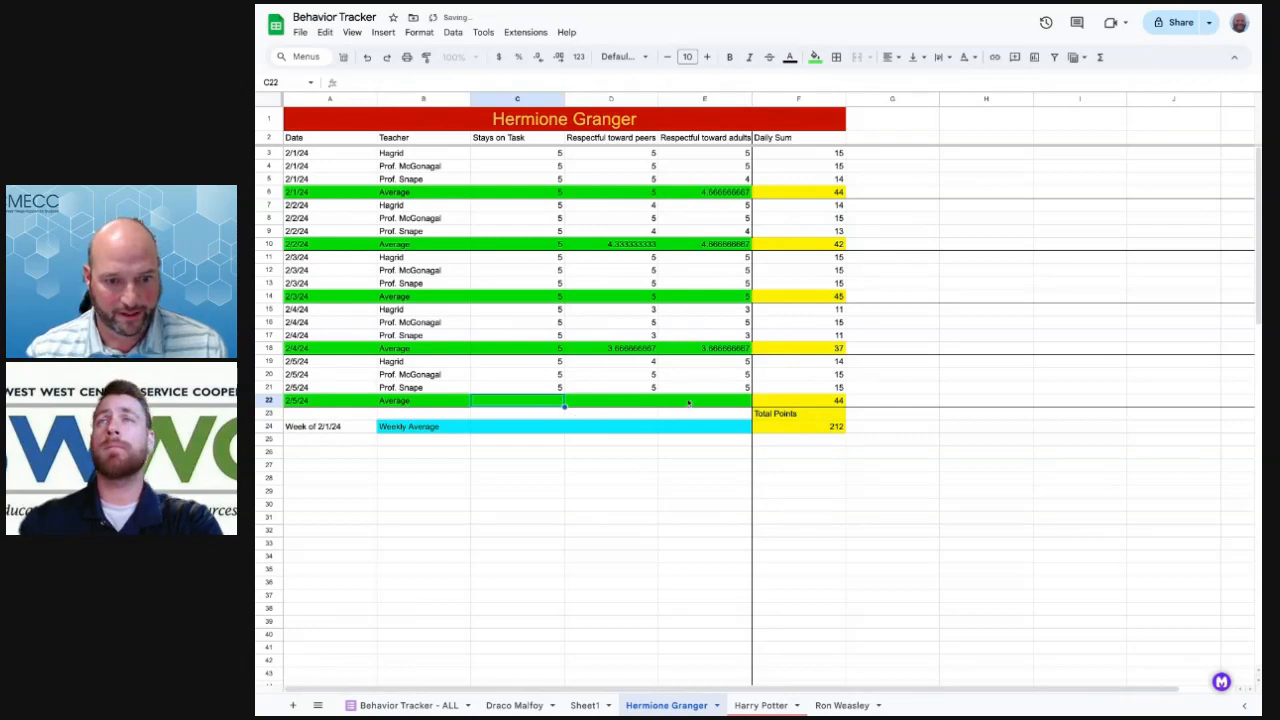
pyautogui.hotkey('shift', 'Right')
pyautogui.hotkey('shift', 'Right')
pyautogui.hotkey('ctrl', 'v')
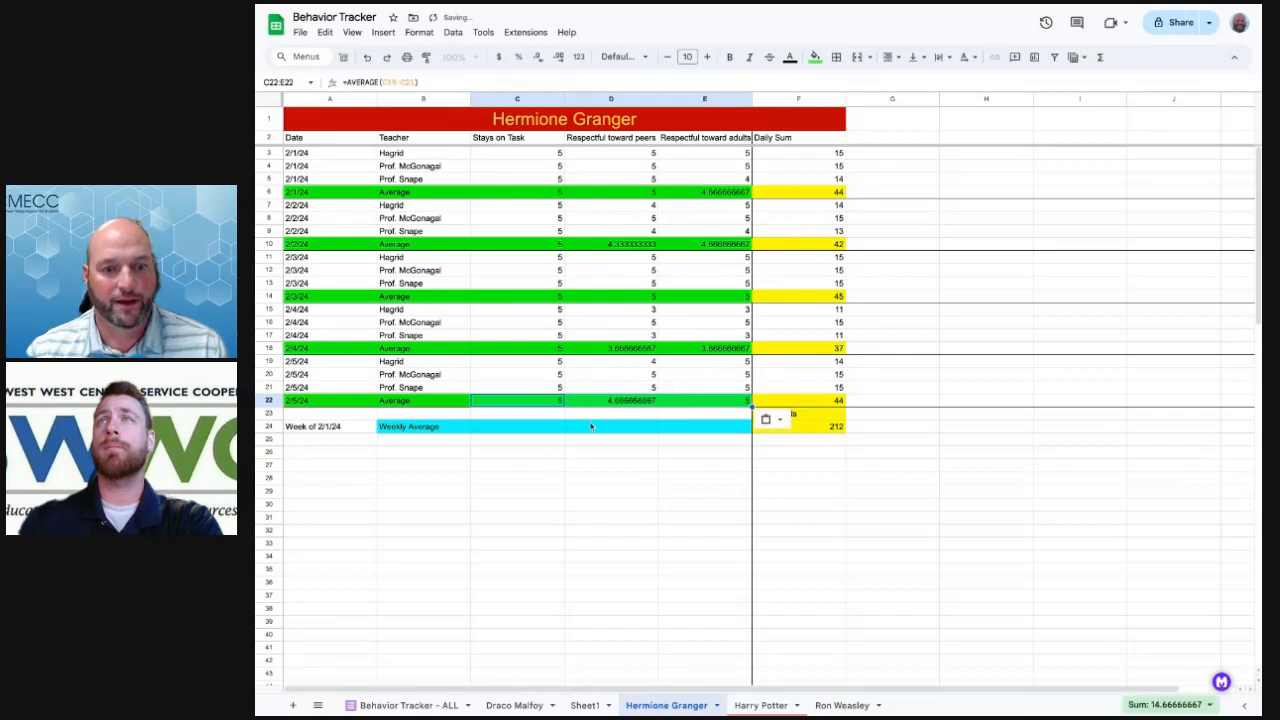
pyautogui.click(573, 455)
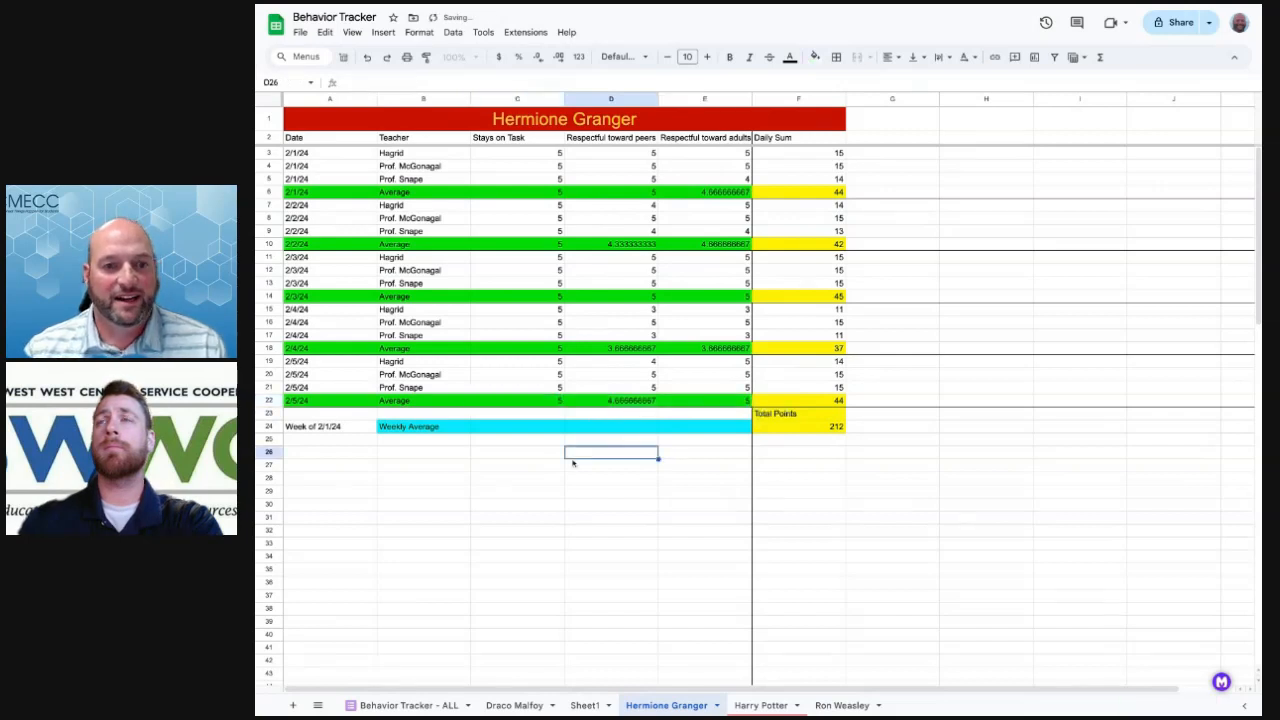
pyautogui.click(701, 195)
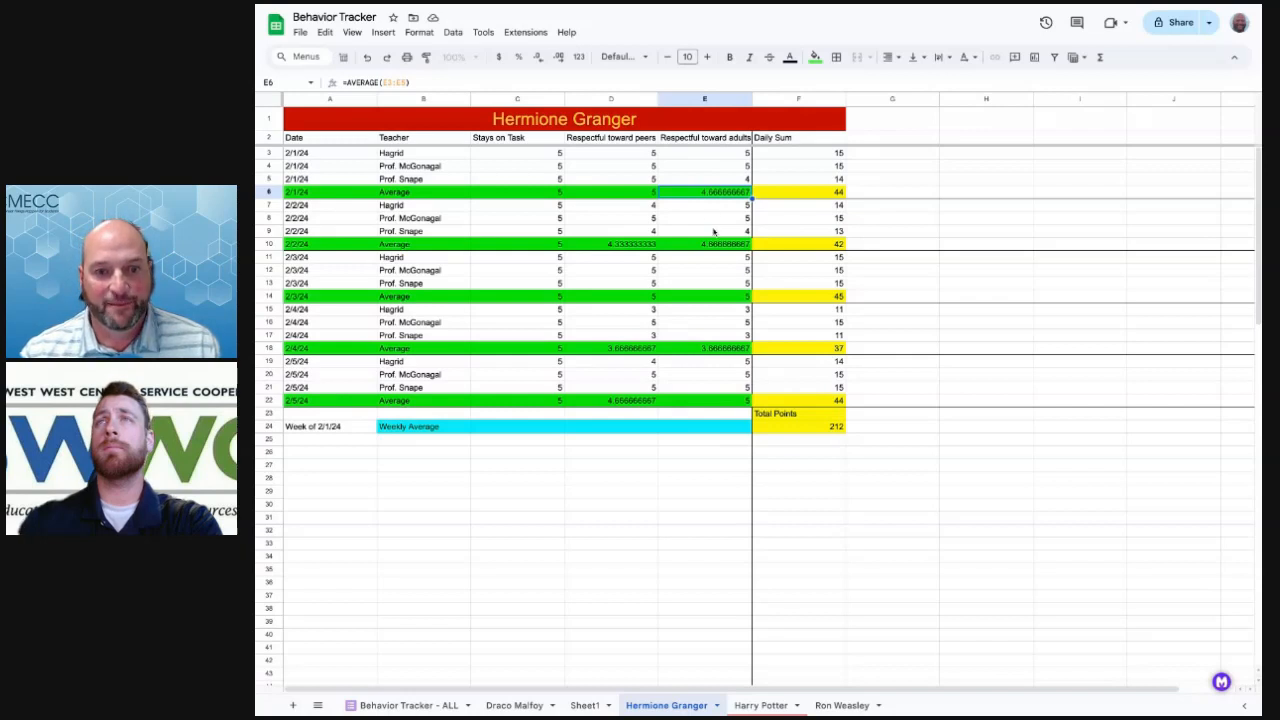
# Apply the Number format to the Average row so ratings show as 4.67, 4.33, 3.67
pyautogui.click(718, 244)
pyautogui.keyDown('shift'); pyautogui.click(647, 245); pyautogui.keyUp('shift')
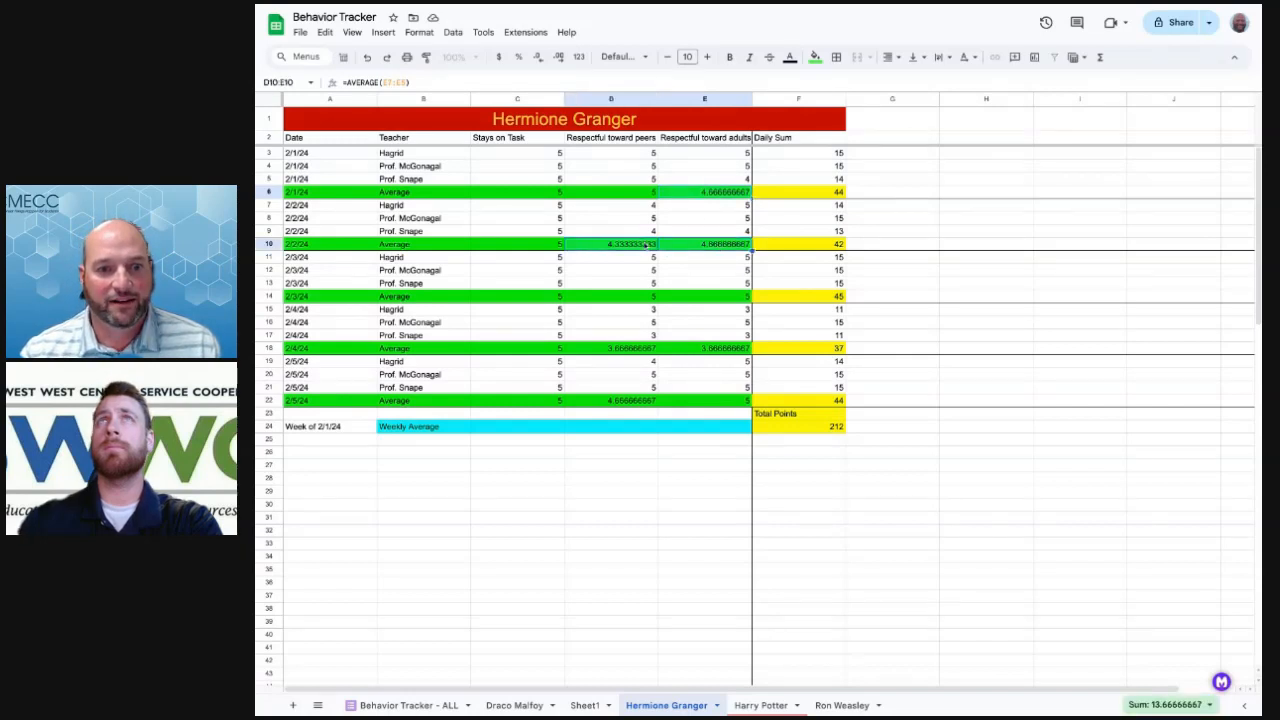
pyautogui.click(632, 348)
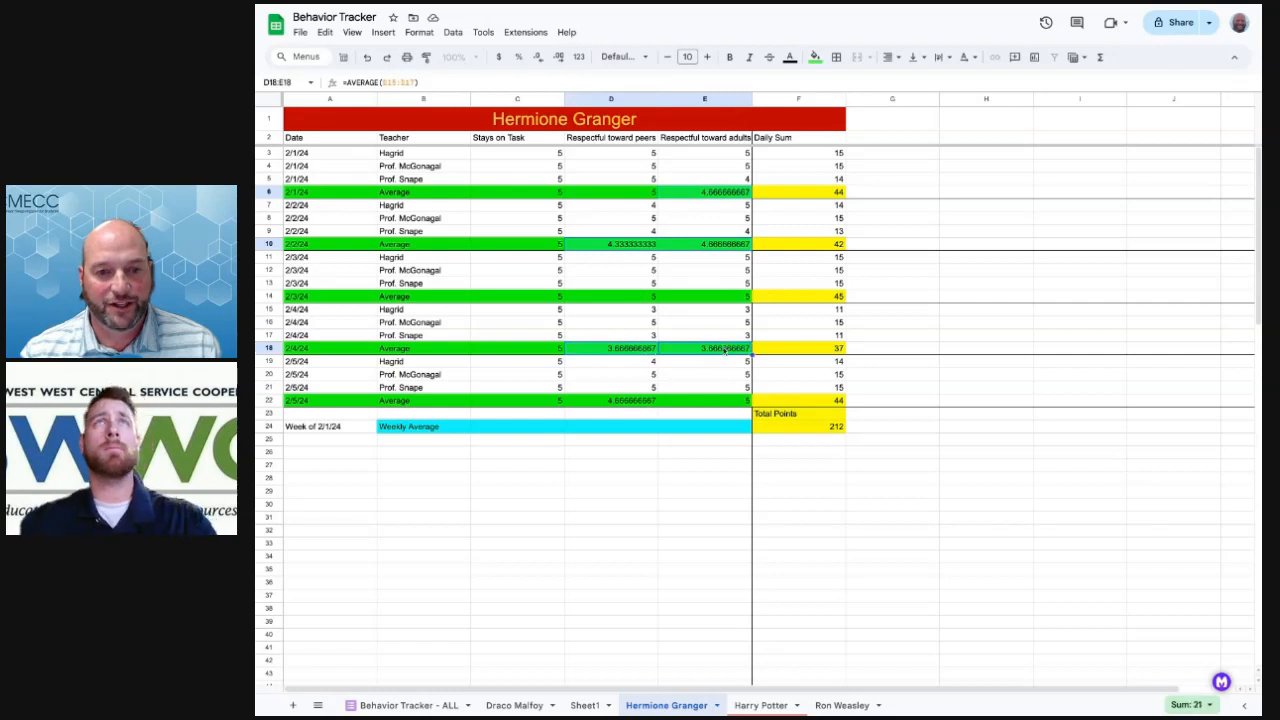
pyautogui.click(628, 401)
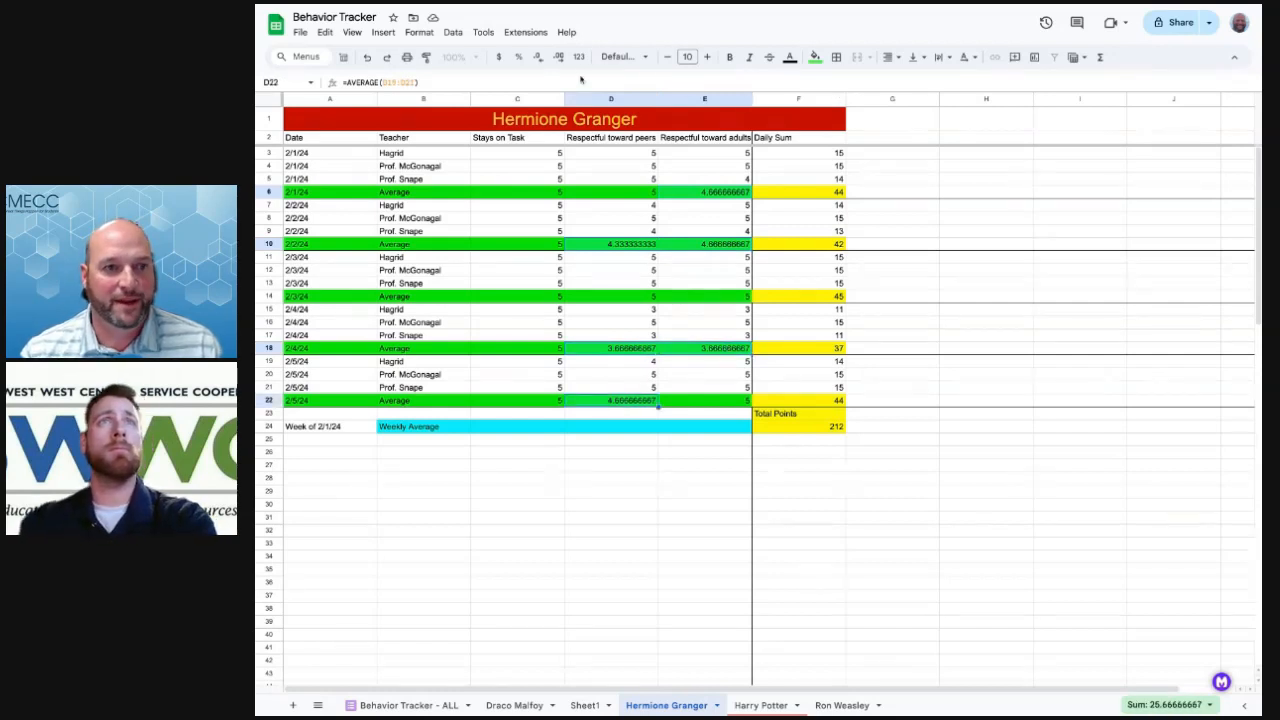
pyautogui.click(421, 33)
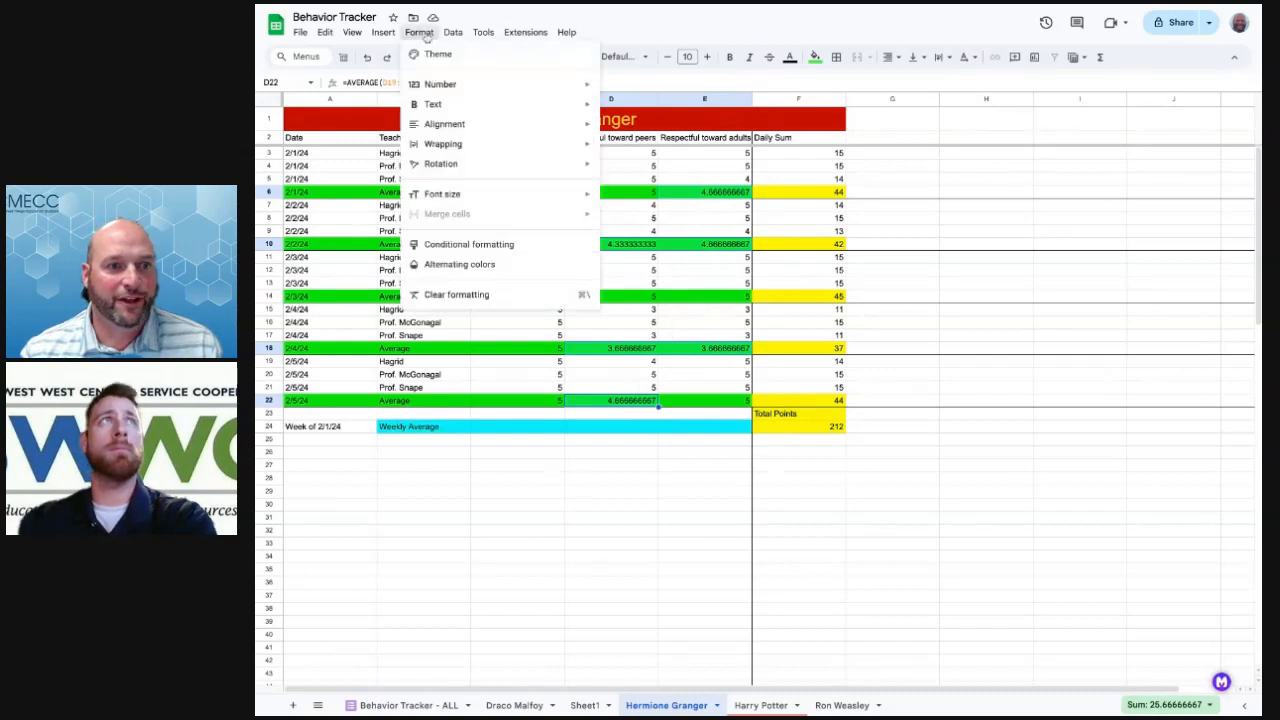
pyautogui.moveTo(473, 84)
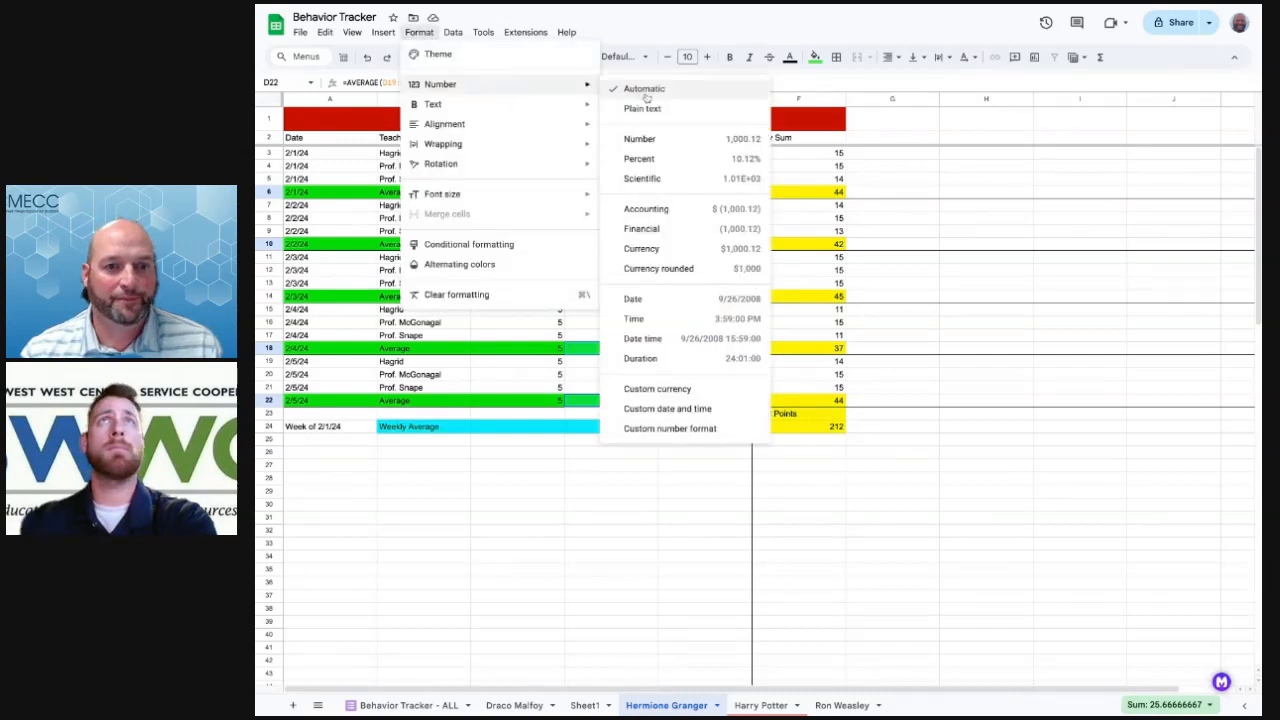
pyautogui.click(648, 140)
pyautogui.click(630, 475)
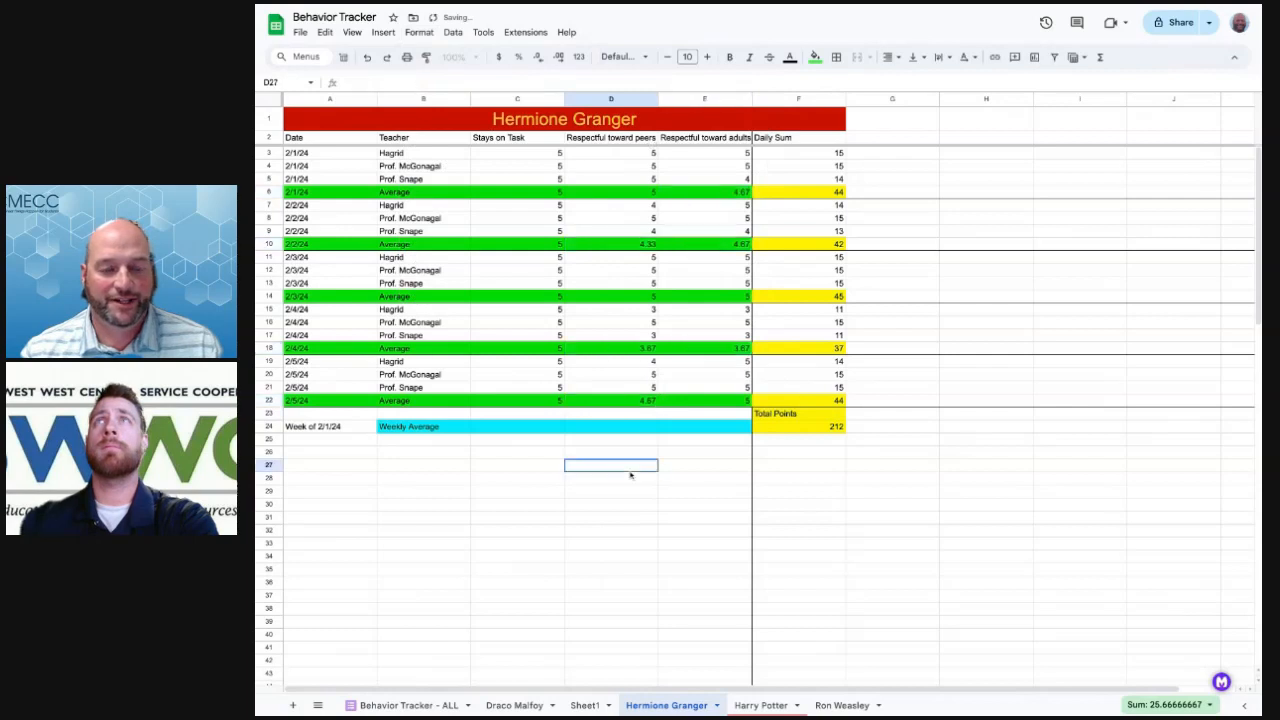
pyautogui.click(858, 478)
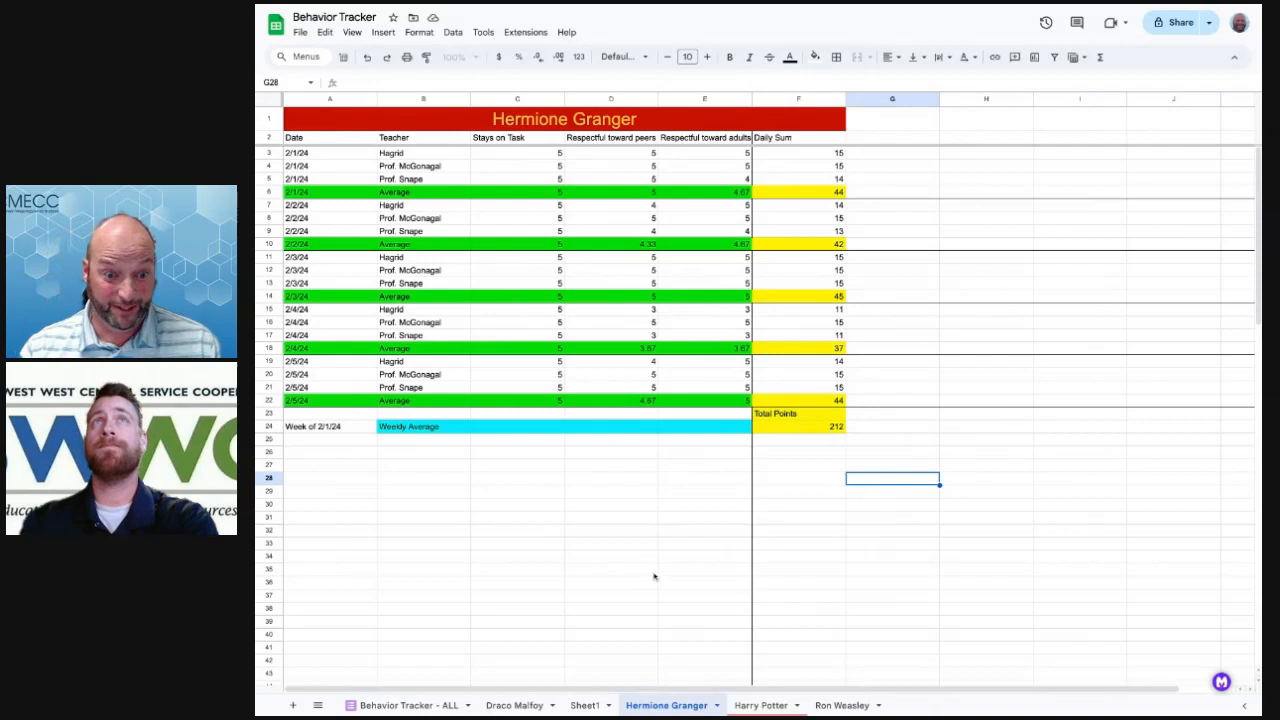
# On the Harry Potter sheet, select the teacher averages table B24:E29
pyautogui.click(762, 705)
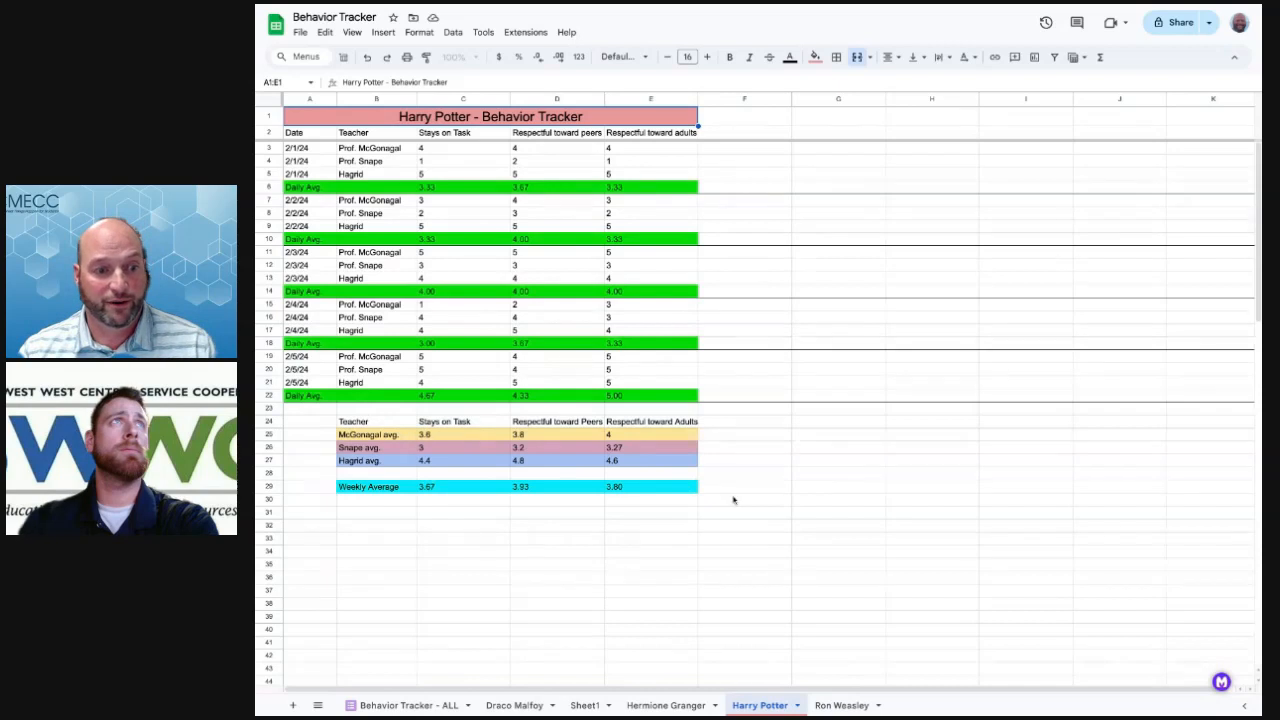
pyautogui.click(366, 422)
pyautogui.moveTo(366, 422); pyautogui.dragTo(660, 487)
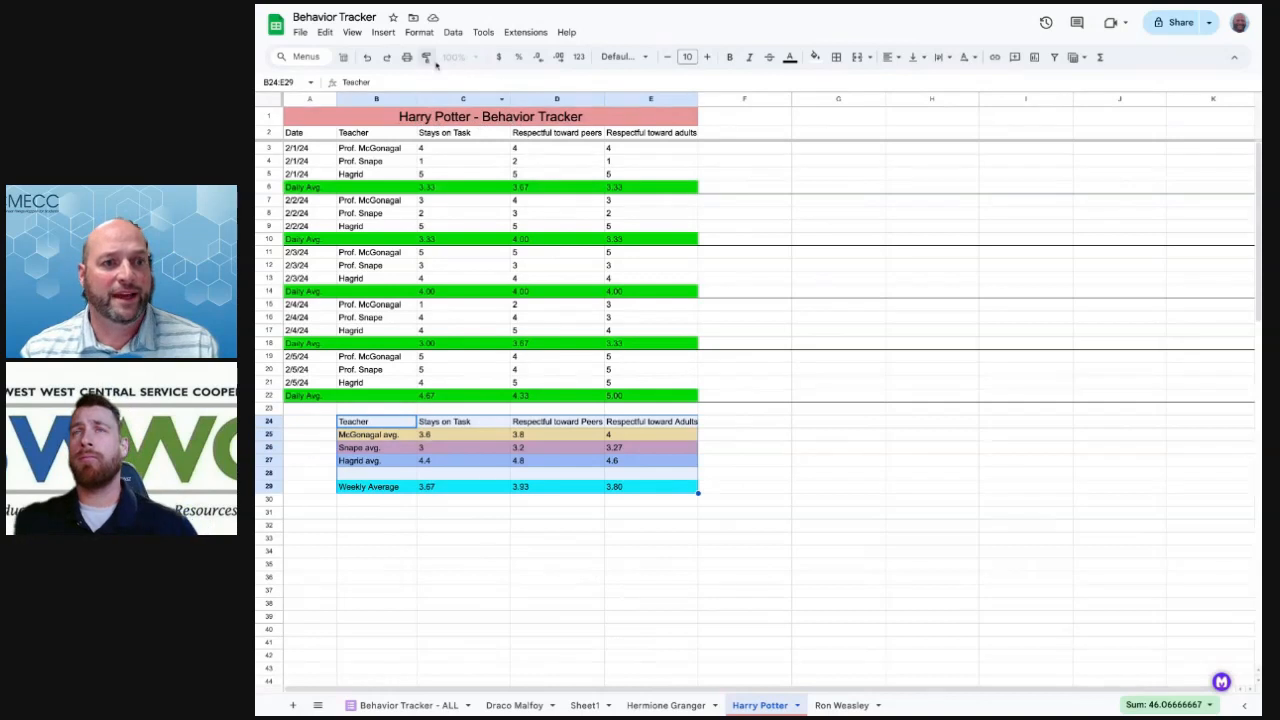
# Insert a column chart of McGonagall, Snape and Hagrid averages and show the Customize settings
pyautogui.click(384, 33)
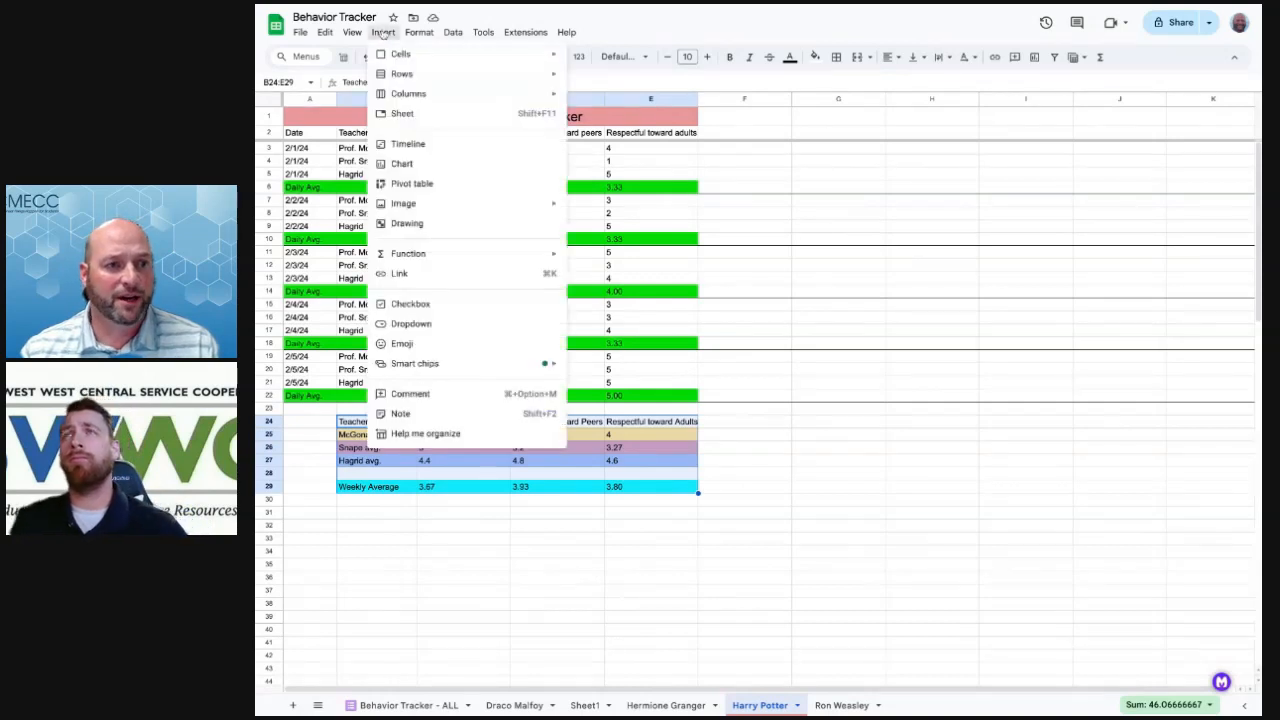
pyautogui.click(403, 164)
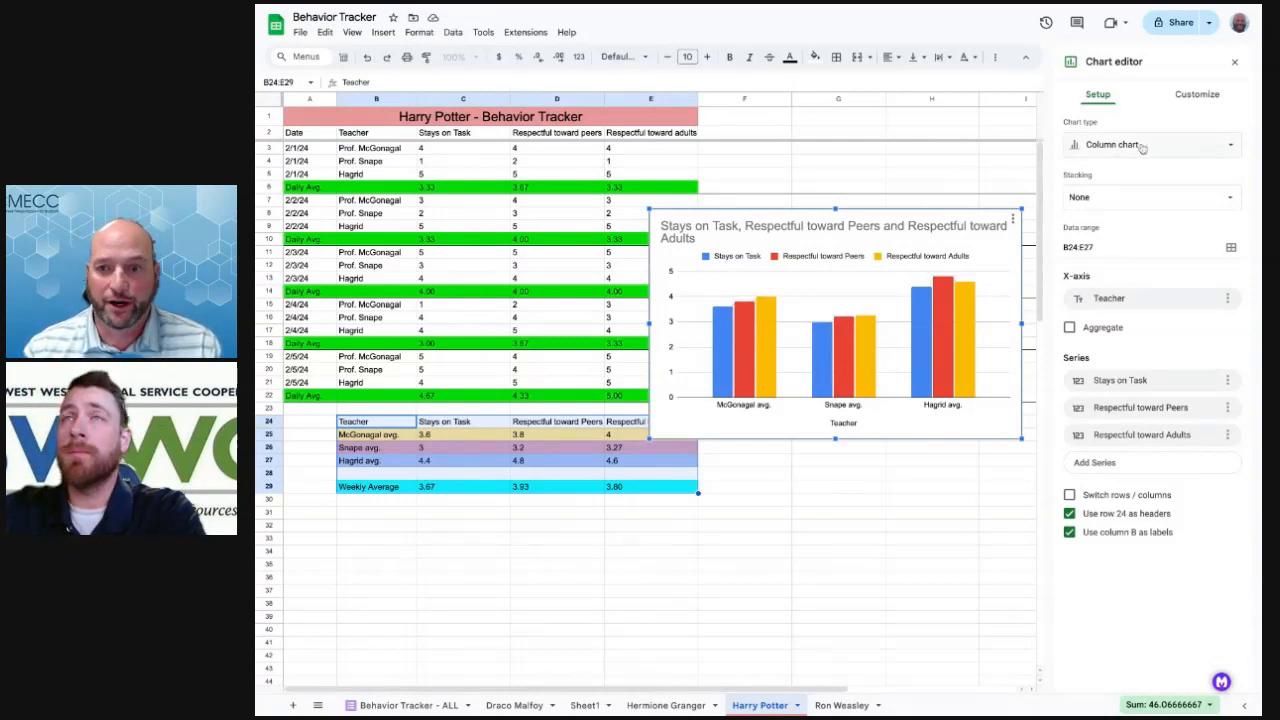
pyautogui.click(1197, 94)
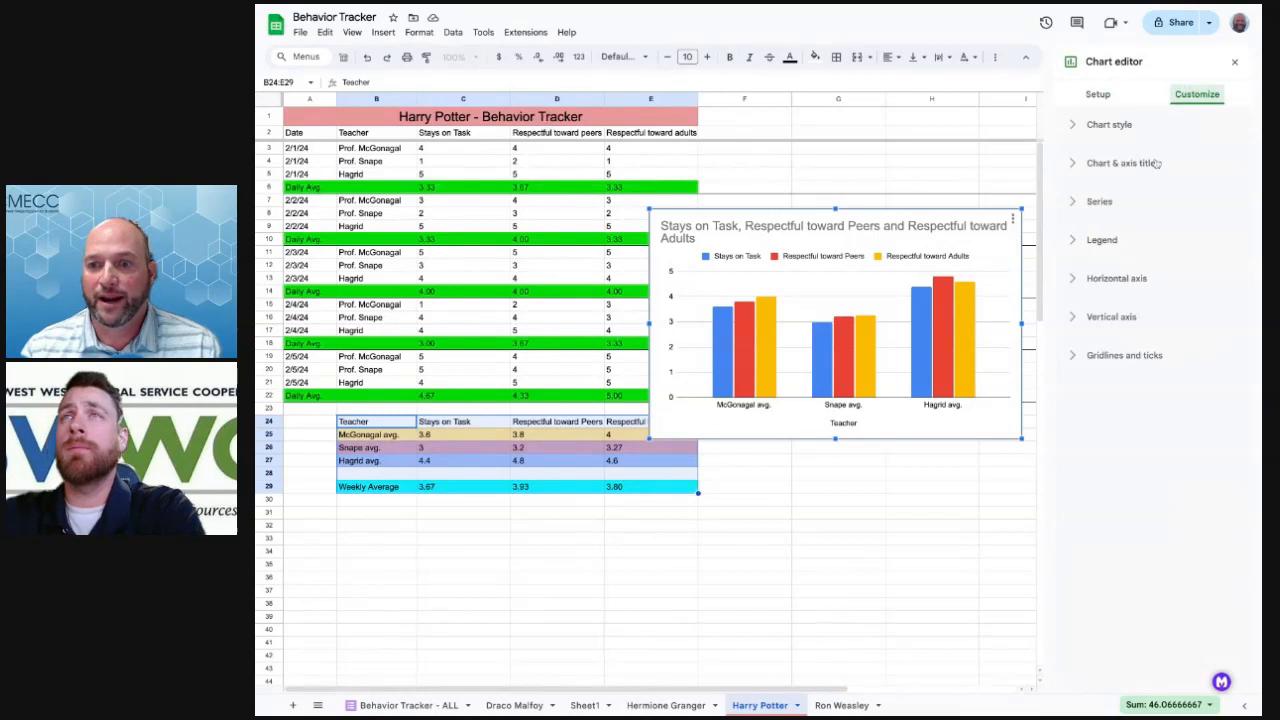
# Set the chart title to 'Harry Potter Weekly Tracker', fixing the 'Weeky' typo
pyautogui.click(1076, 168)
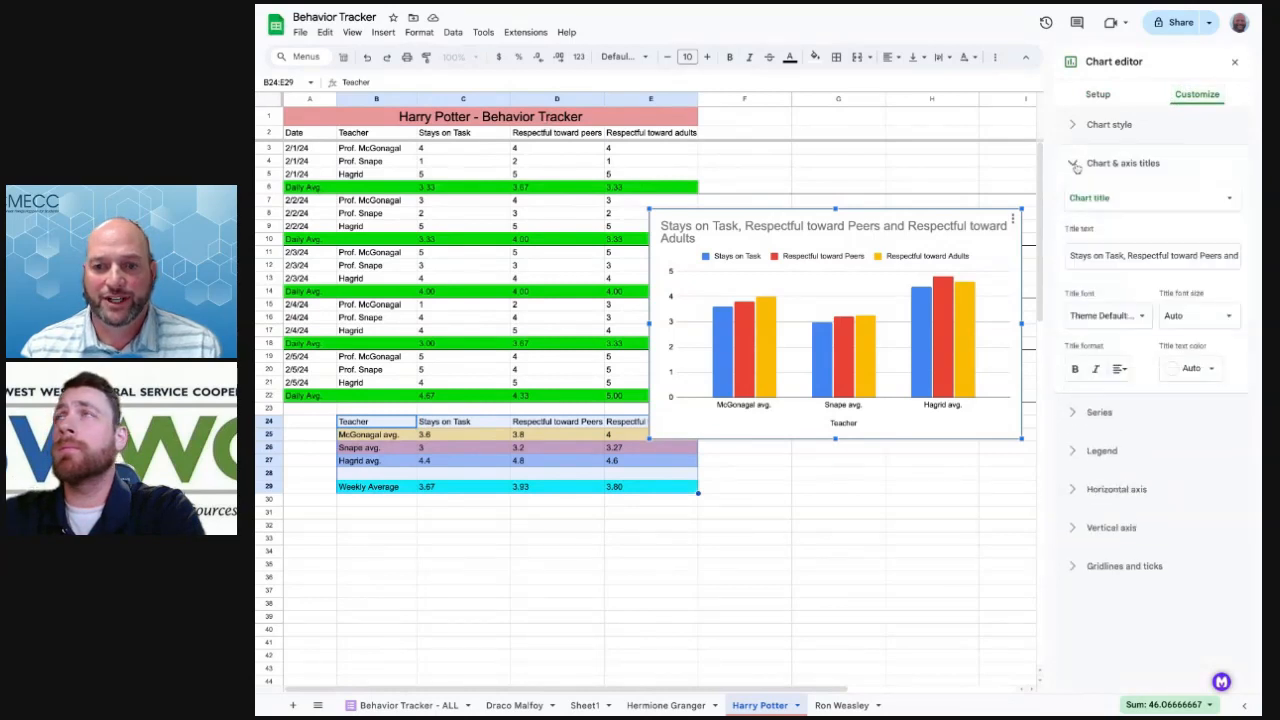
pyautogui.click(1101, 200)
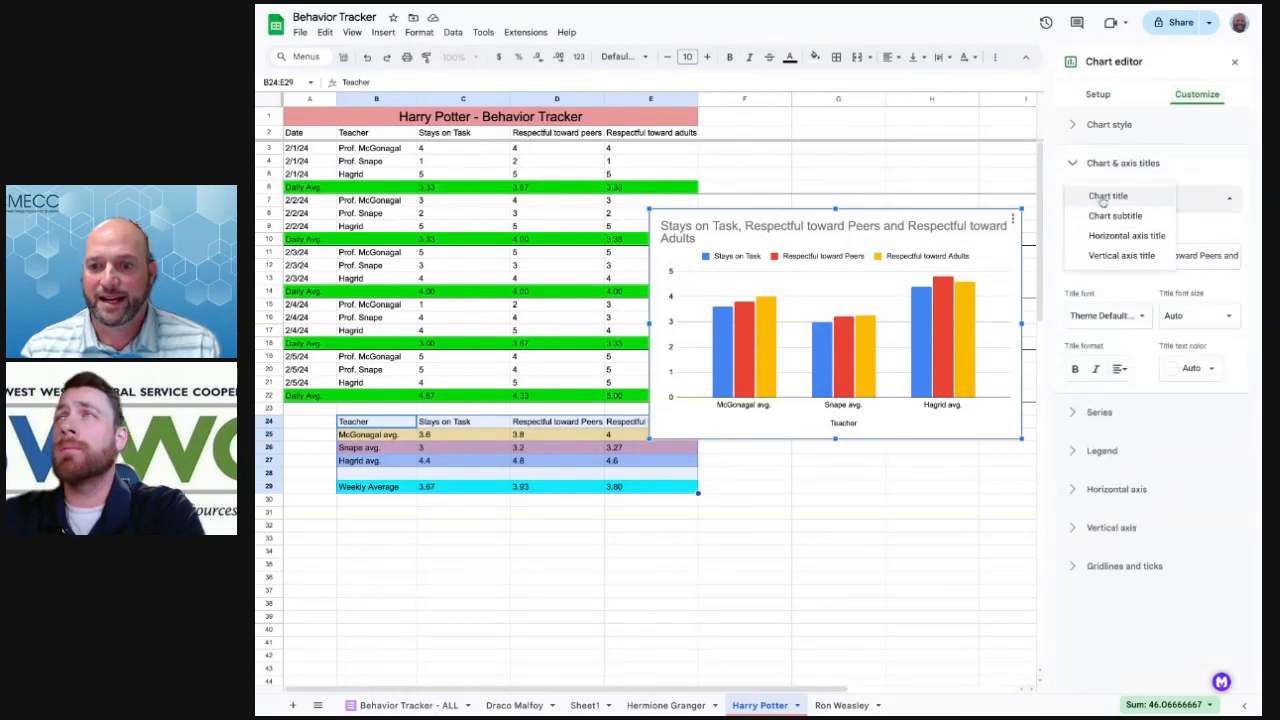
pyautogui.click(1116, 199)
pyautogui.tripleClick(1118, 254)
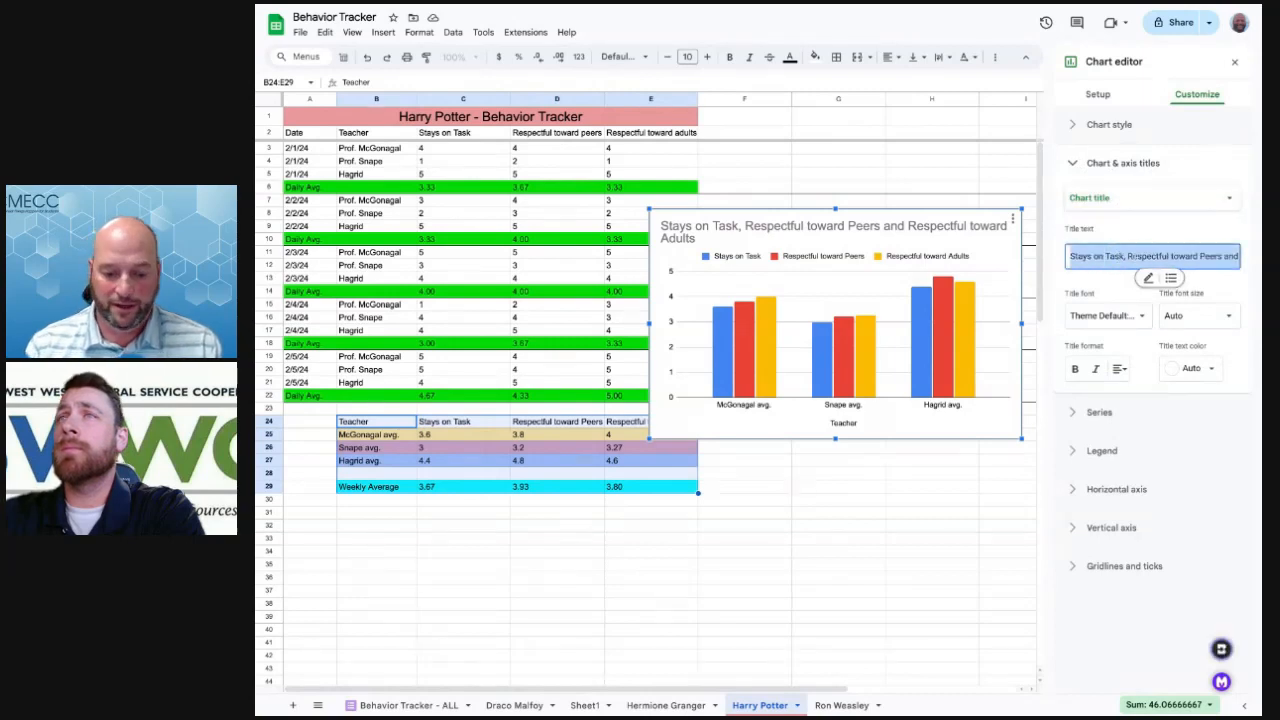
pyautogui.write('Harry Potter')
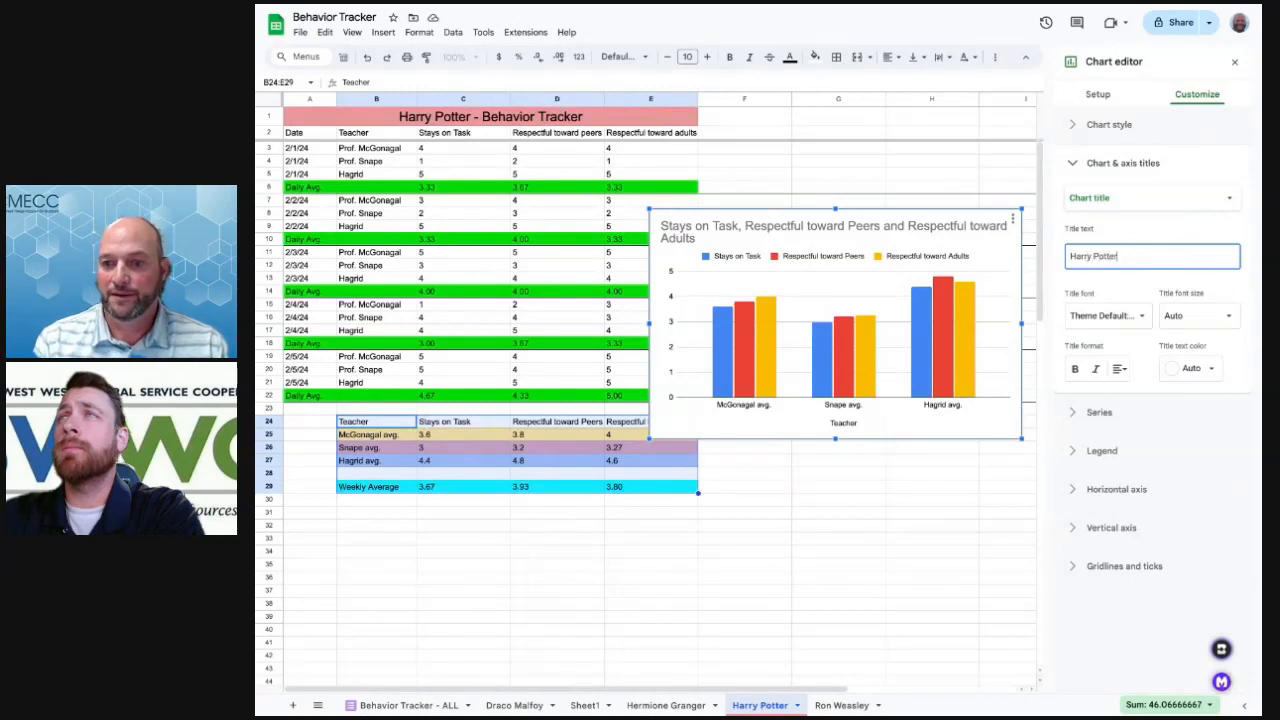
pyautogui.write(' Week')
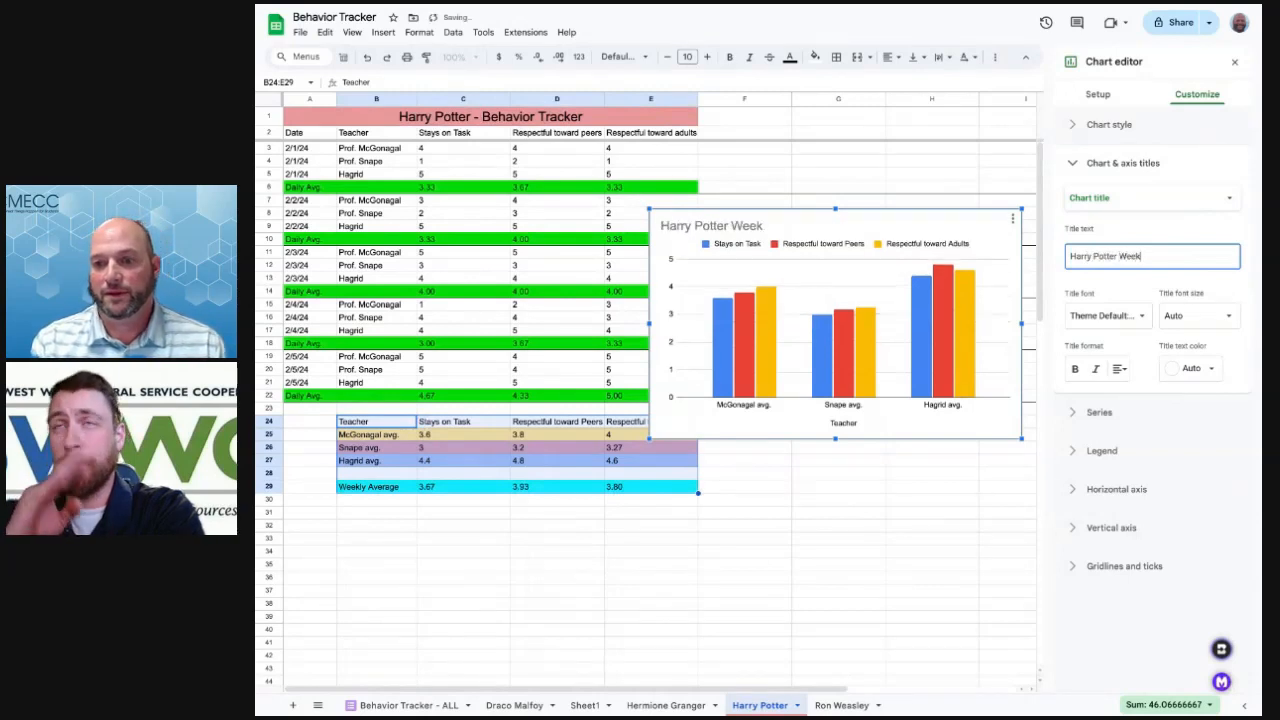
pyautogui.write('y Tracker')
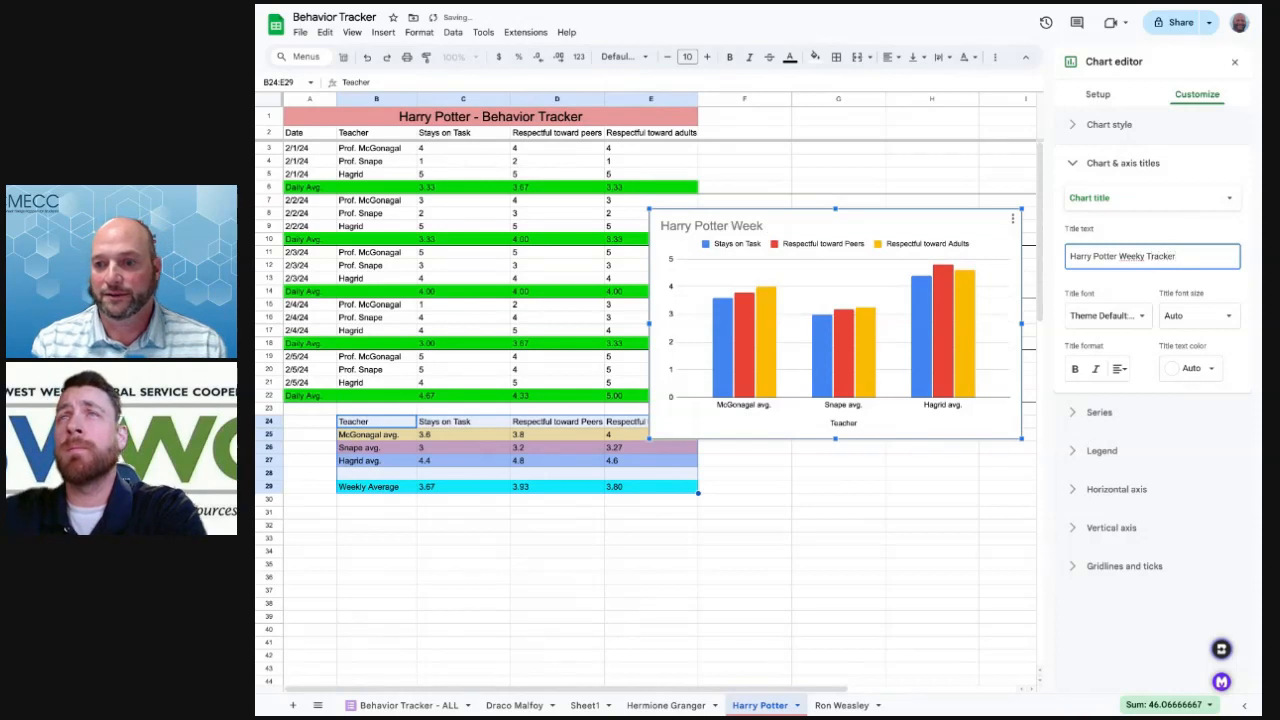
pyautogui.click(1140, 257)
pyautogui.write('l')
pyautogui.click(1120, 281)
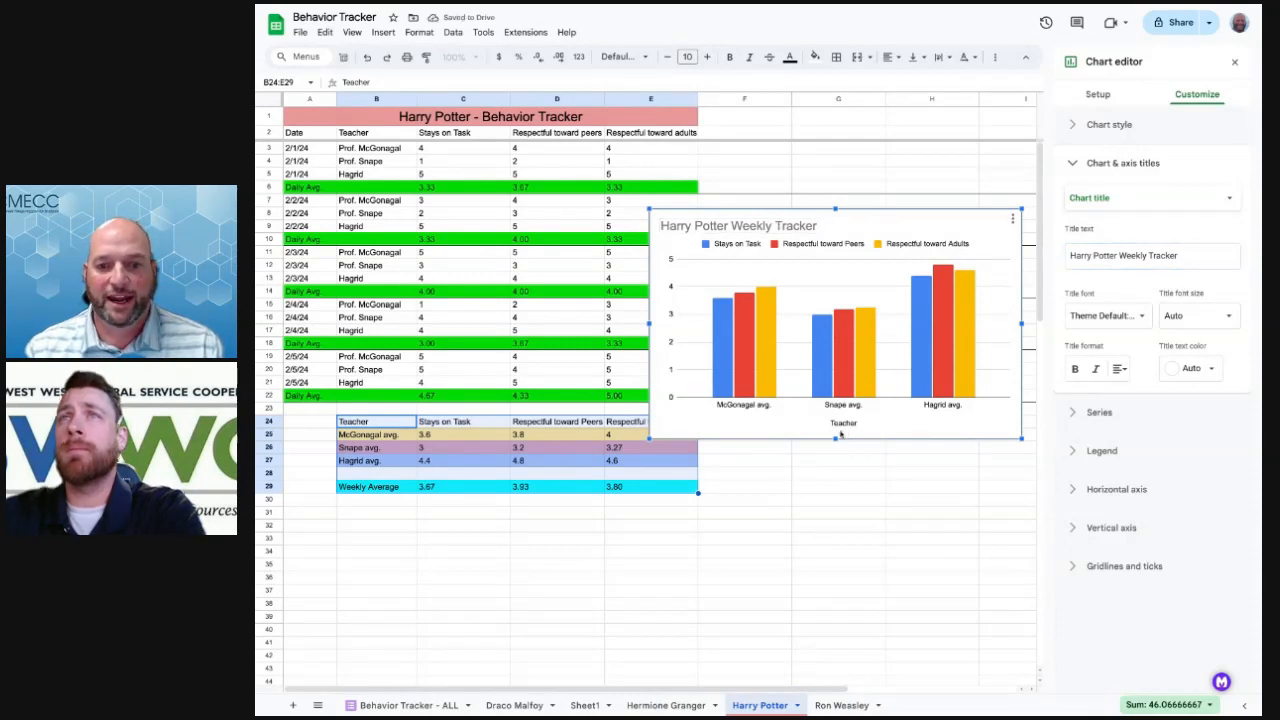
pyautogui.click(1103, 199)
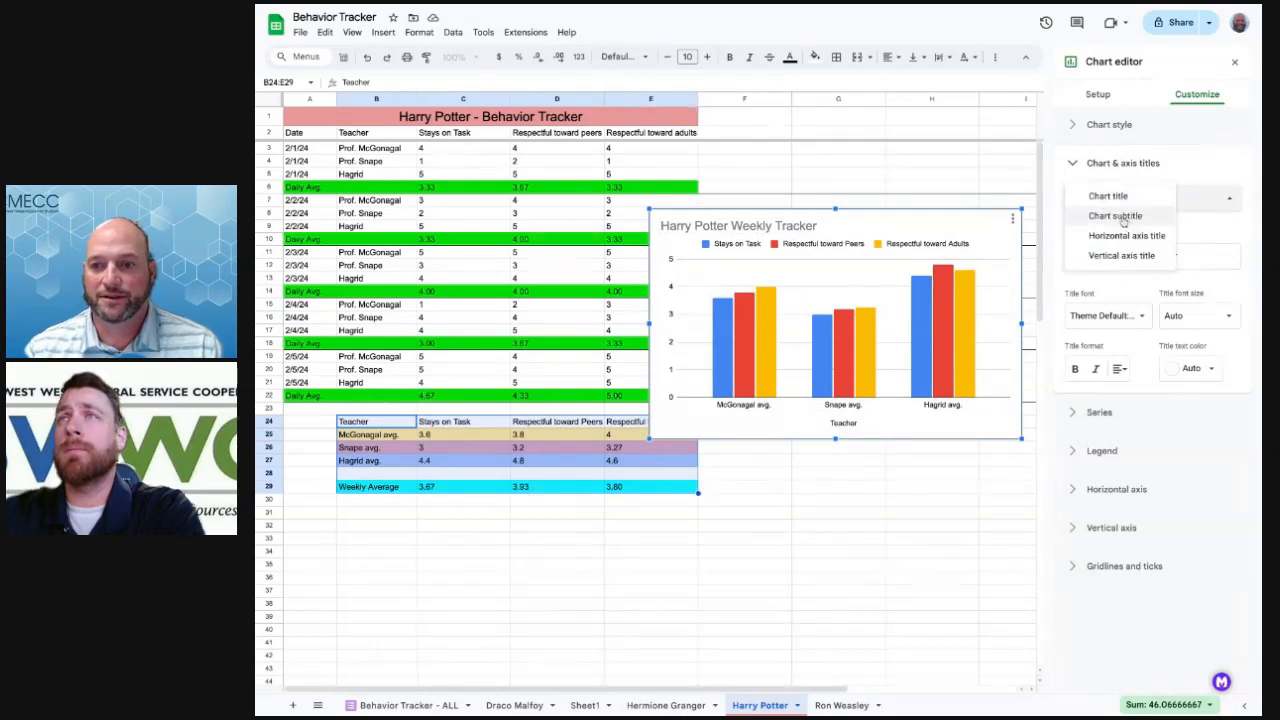
# Give the chart the subtitle 'Feb. 1 - Feb. 5'
pyautogui.click(1118, 217)
pyautogui.click(1104, 253)
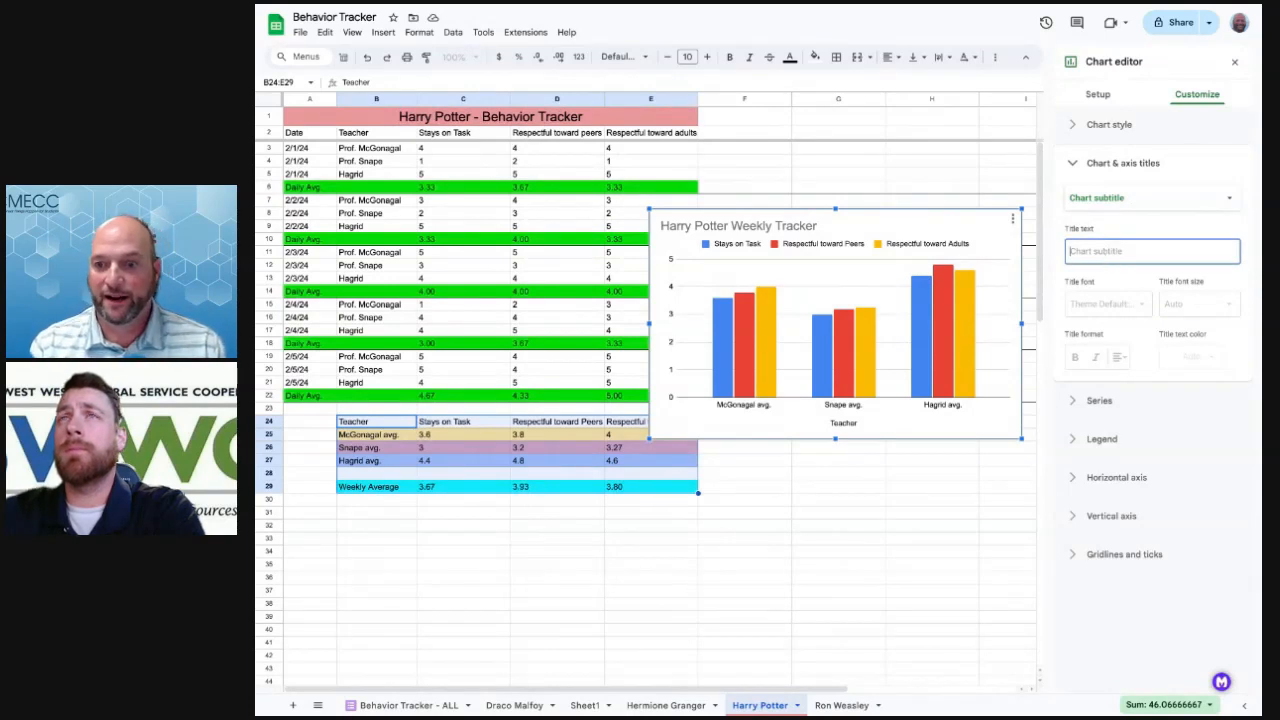
pyautogui.write('Feb. 1 - Feb. 5')
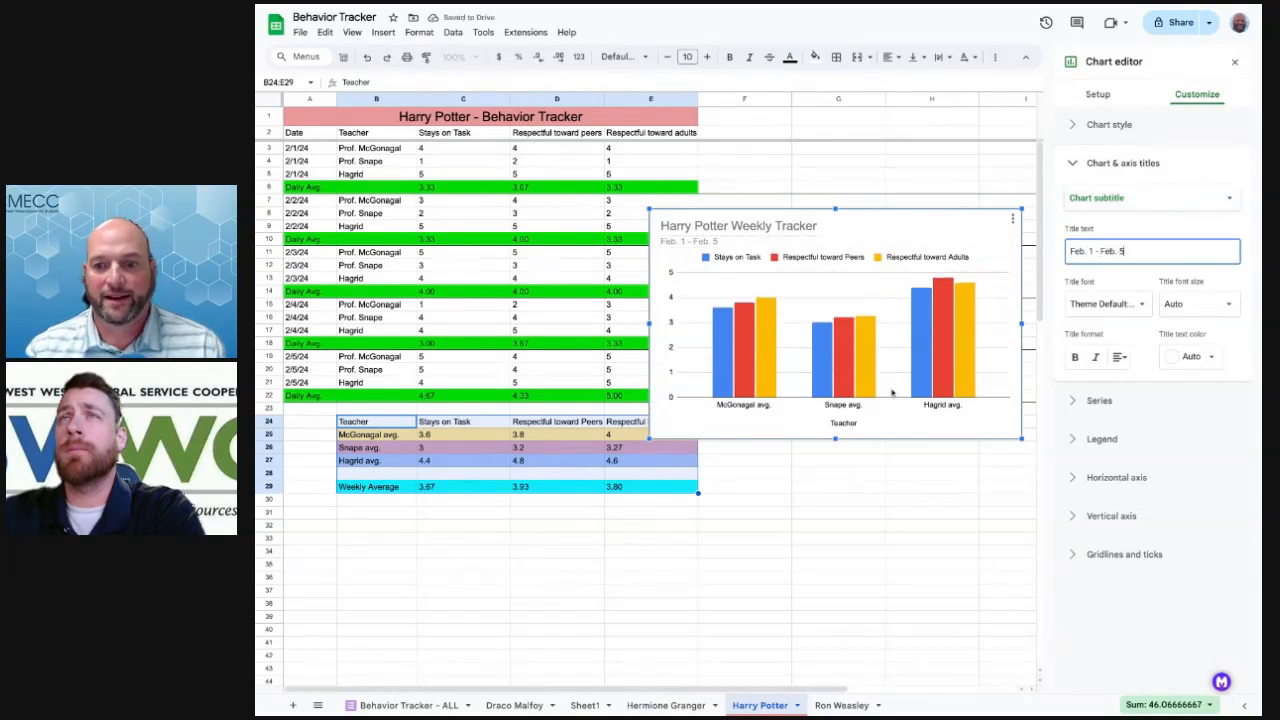
# Set the vertical axis title to 'Behavior Points'
pyautogui.click(1120, 200)
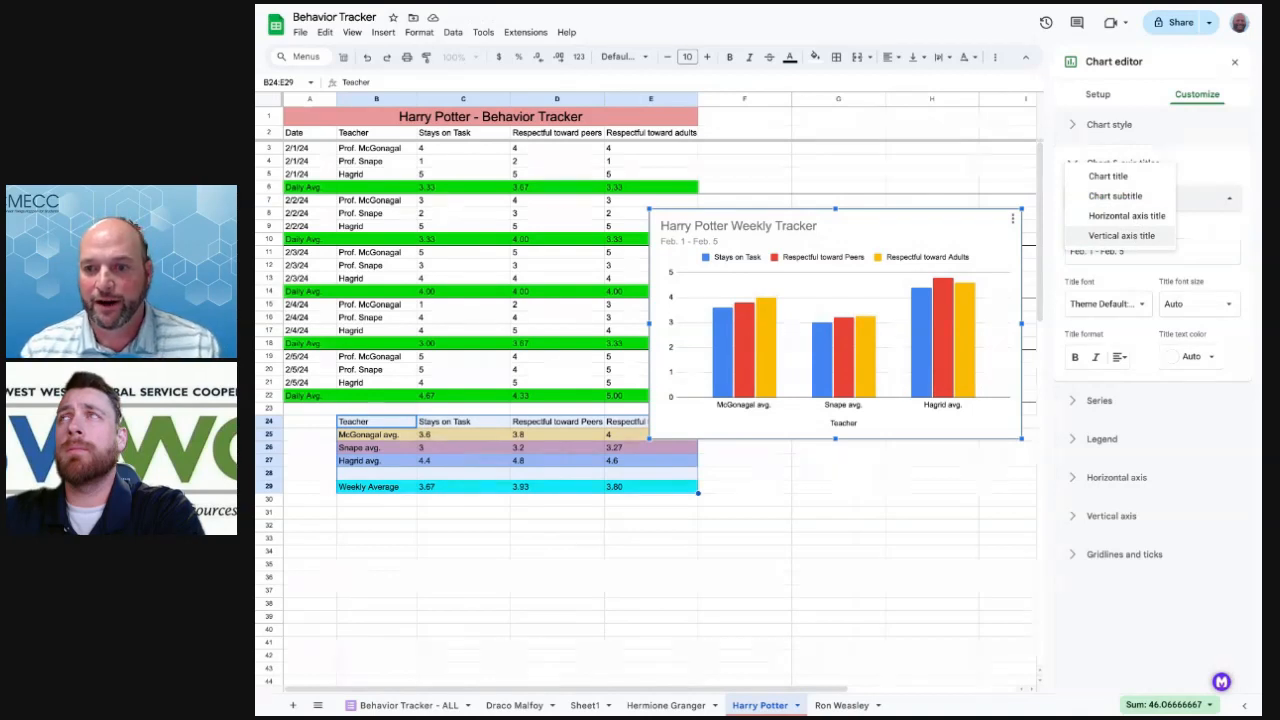
pyautogui.click(1121, 235)
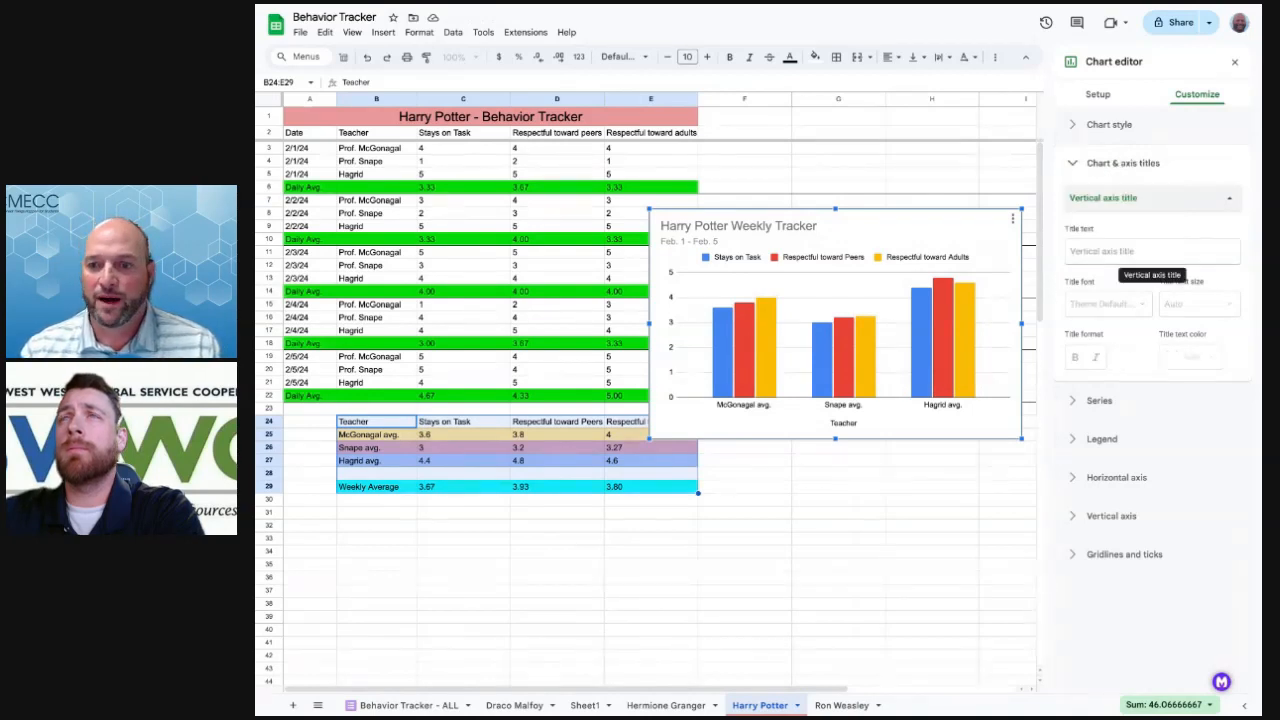
pyautogui.click(1101, 255)
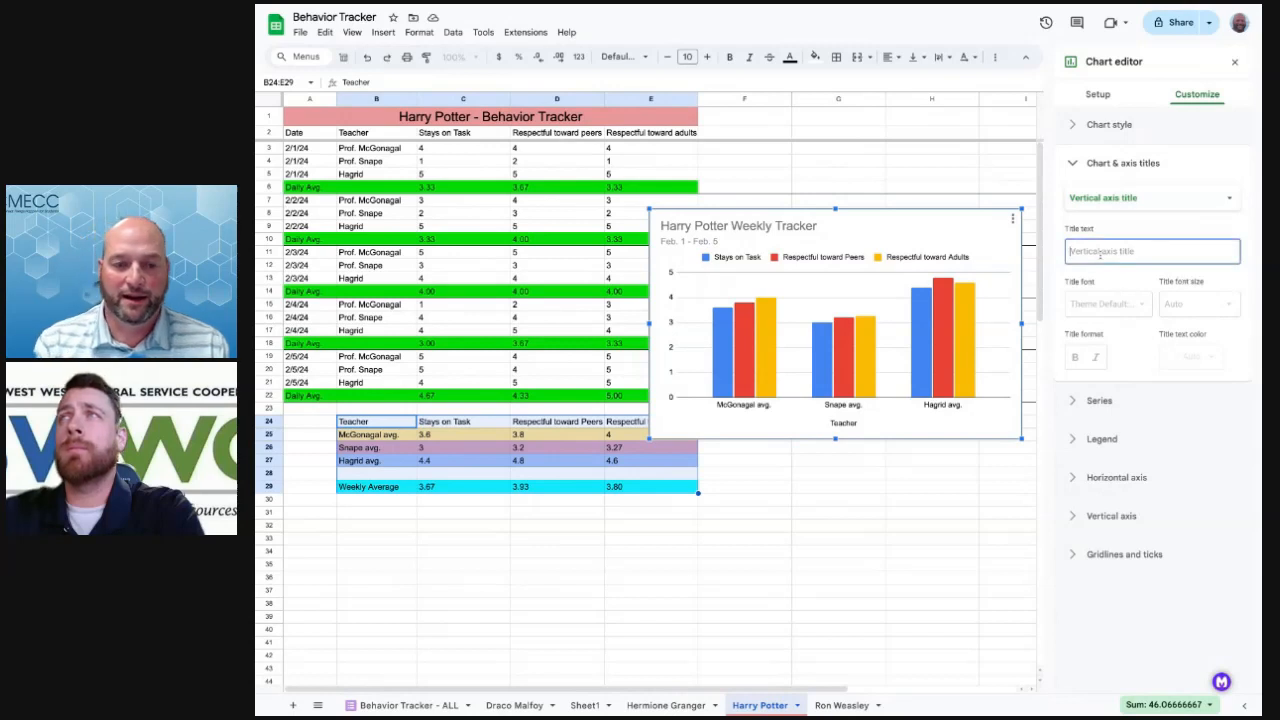
pyautogui.write('B')
pyautogui.press('BackSpace')
pyautogui.write('Beha')
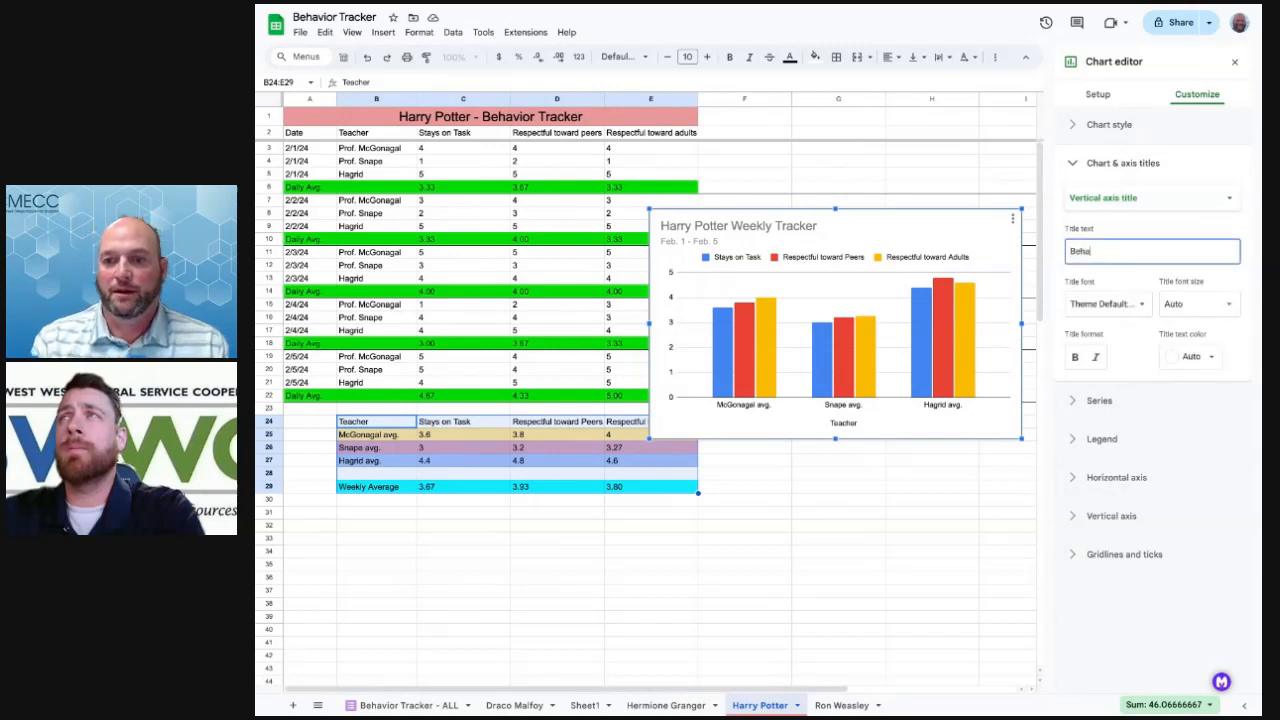
pyautogui.write('vior Points')
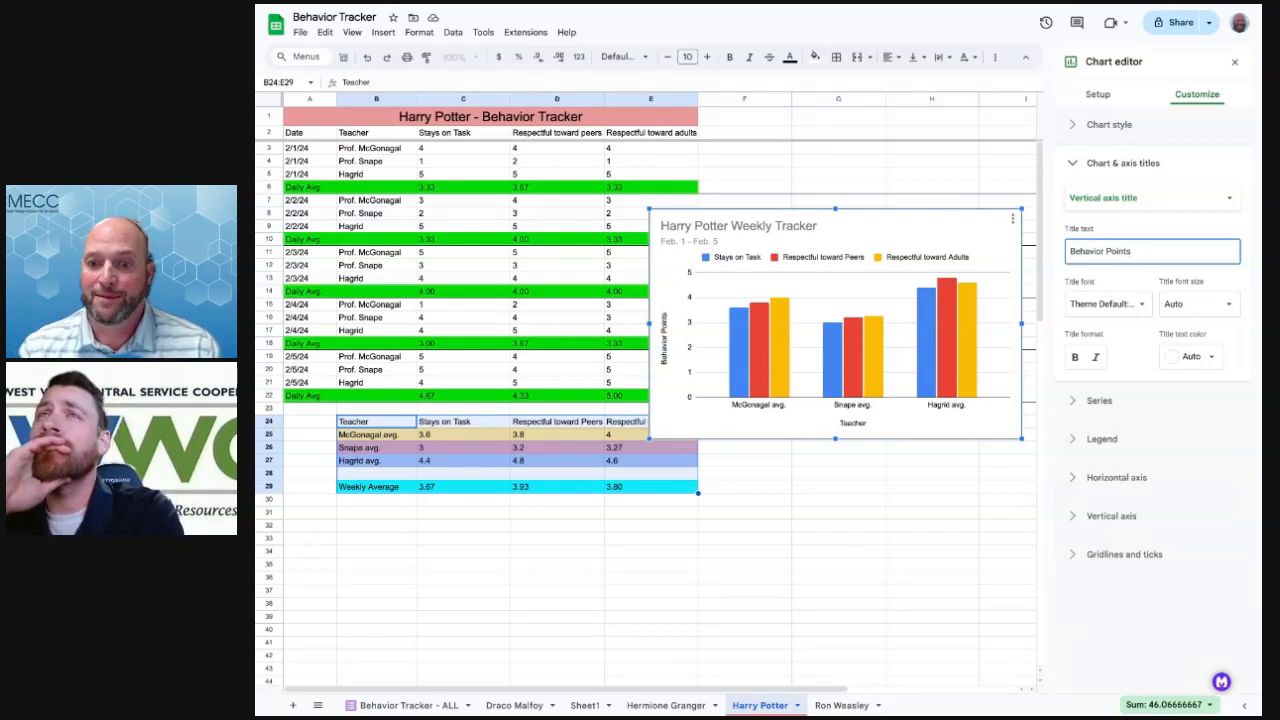
# Close the Chart editor and return to the sheet's cells
pyautogui.click(863, 490)
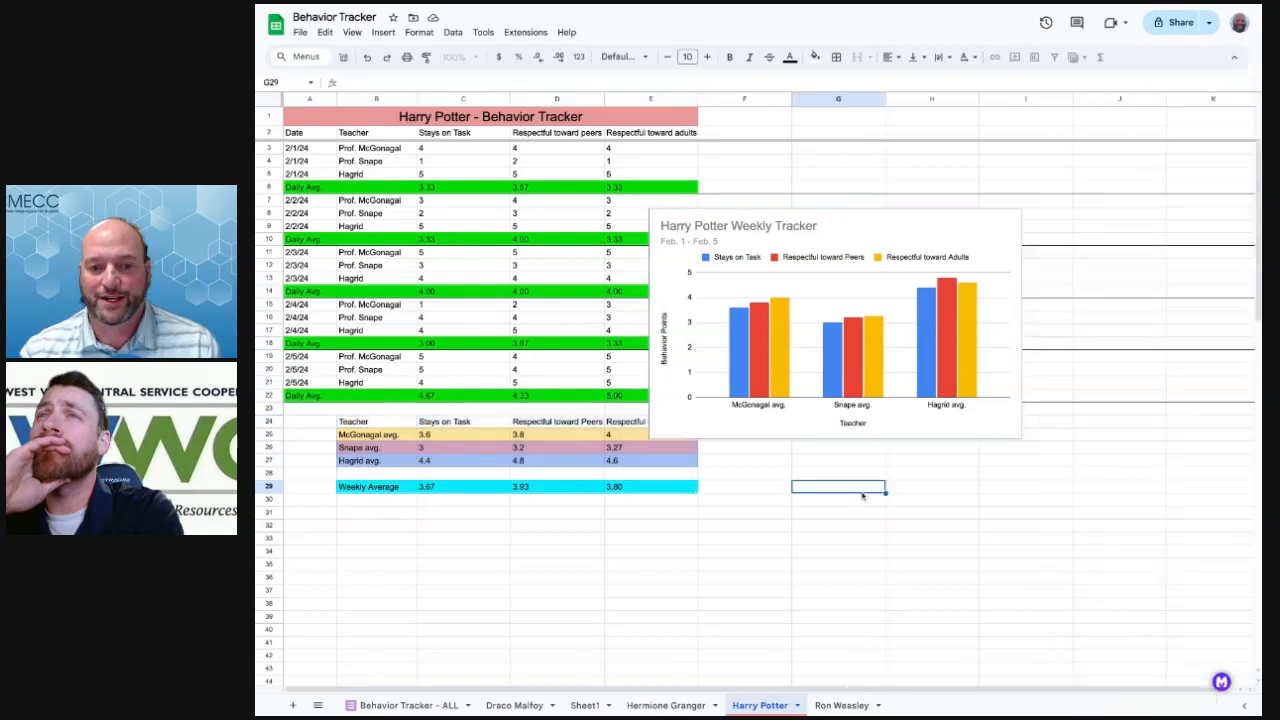
pyautogui.click(440, 500)
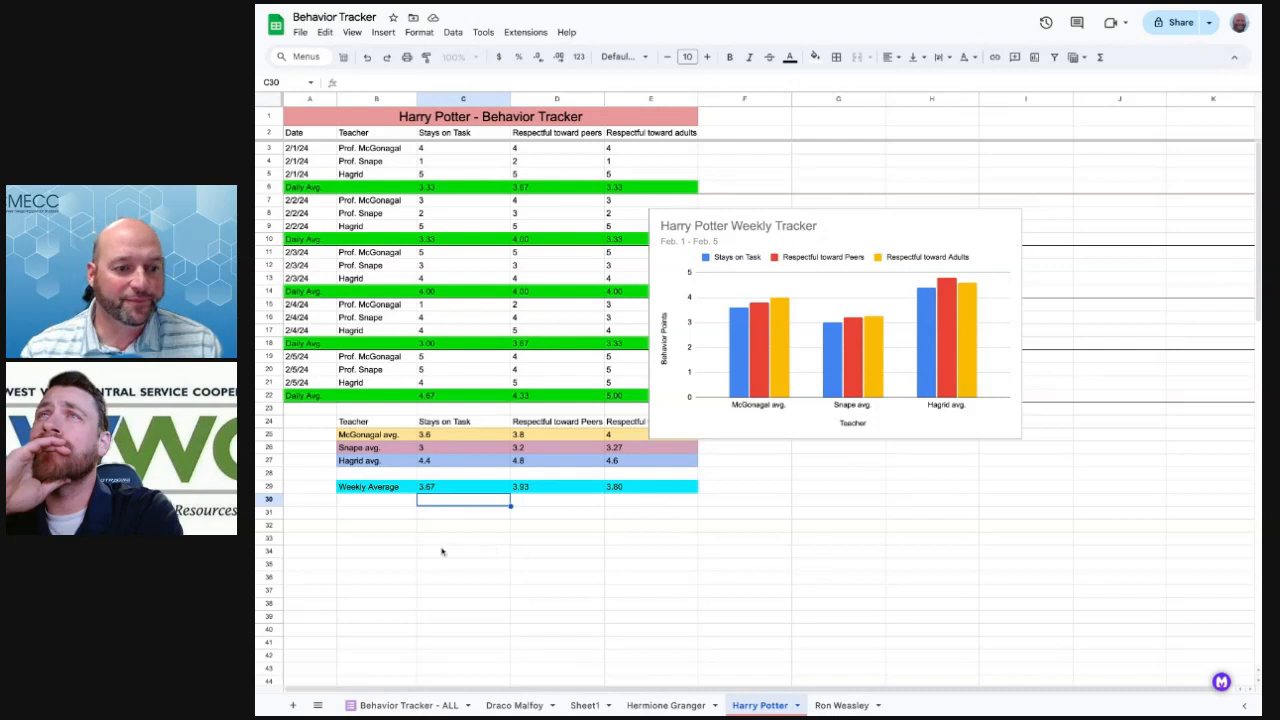
pyautogui.click(370, 512)
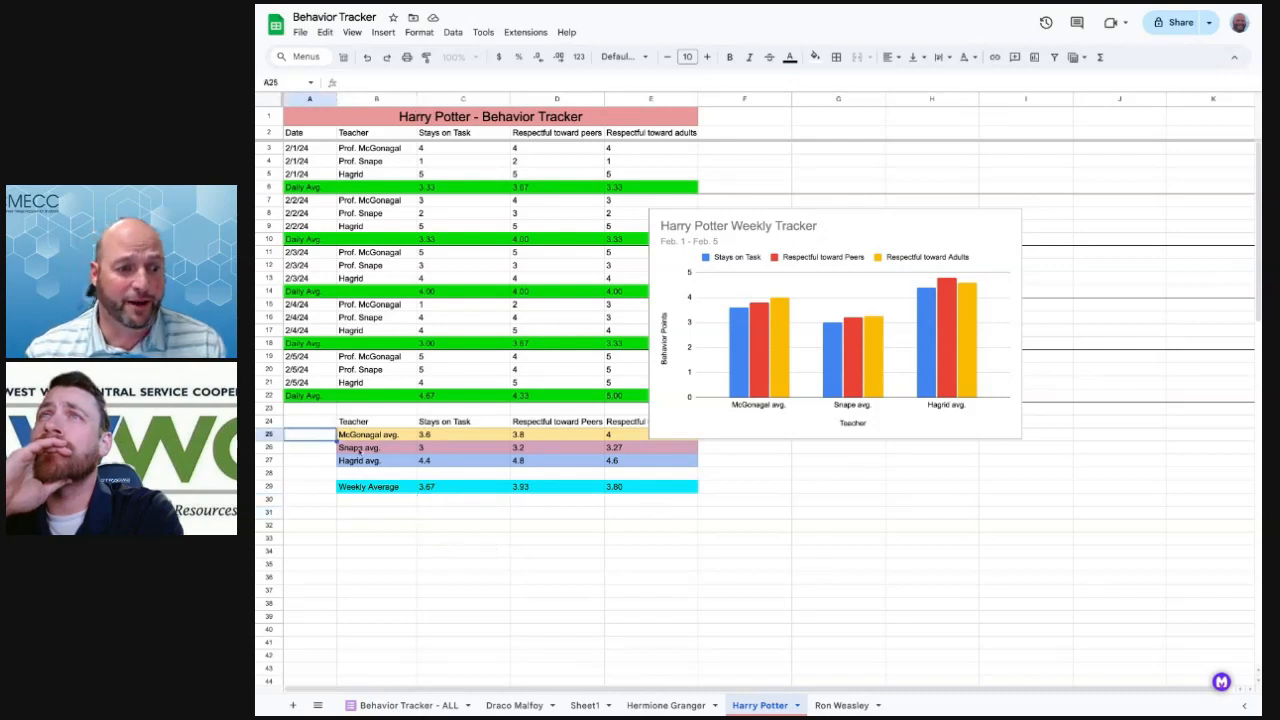
pyautogui.click(608, 499)
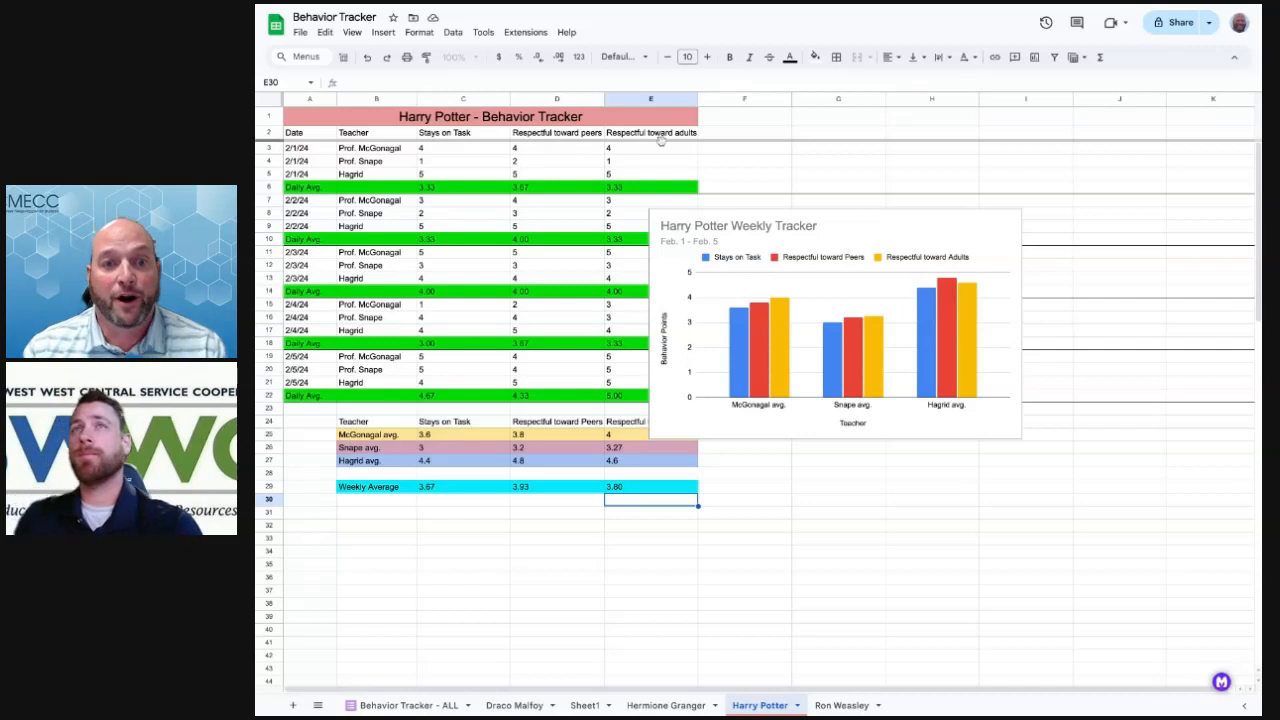
# Drag the Harry Potter Weekly Tracker chart up and right, clear of the summary table
pyautogui.click(976, 226)
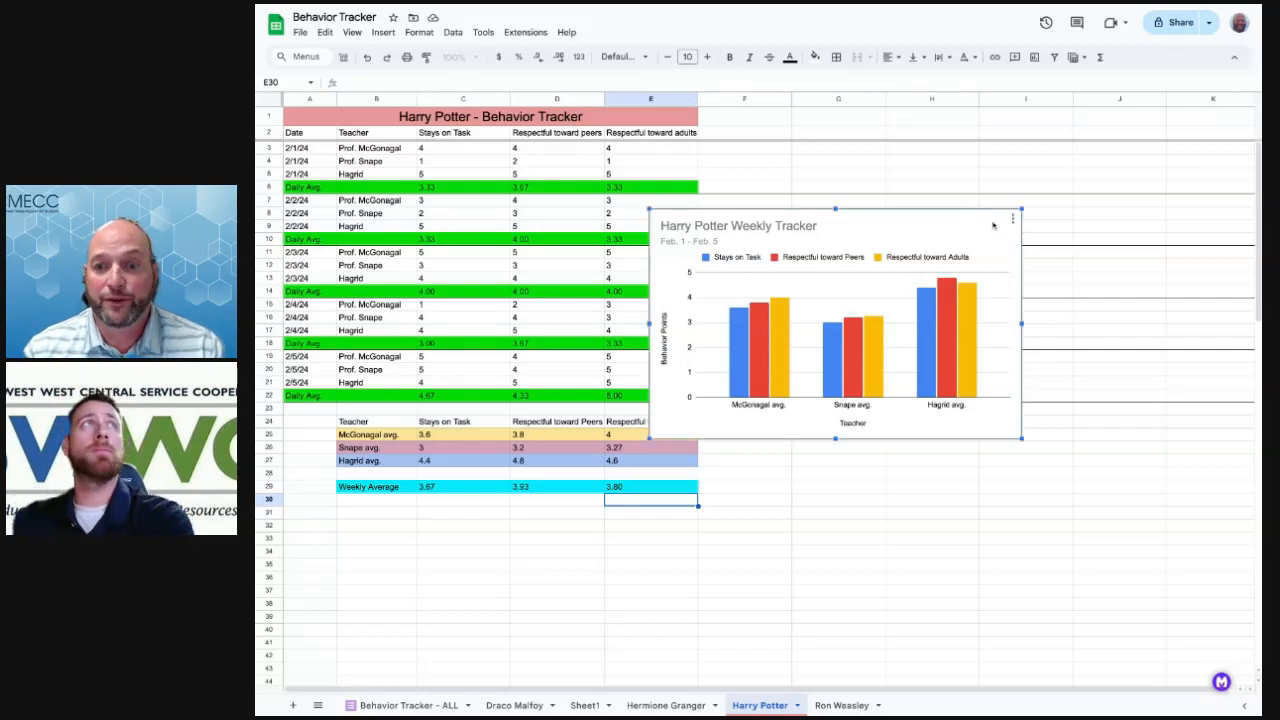
pyautogui.moveTo(1015, 219); pyautogui.dragTo(1068, 188)
pyautogui.click(1067, 186)
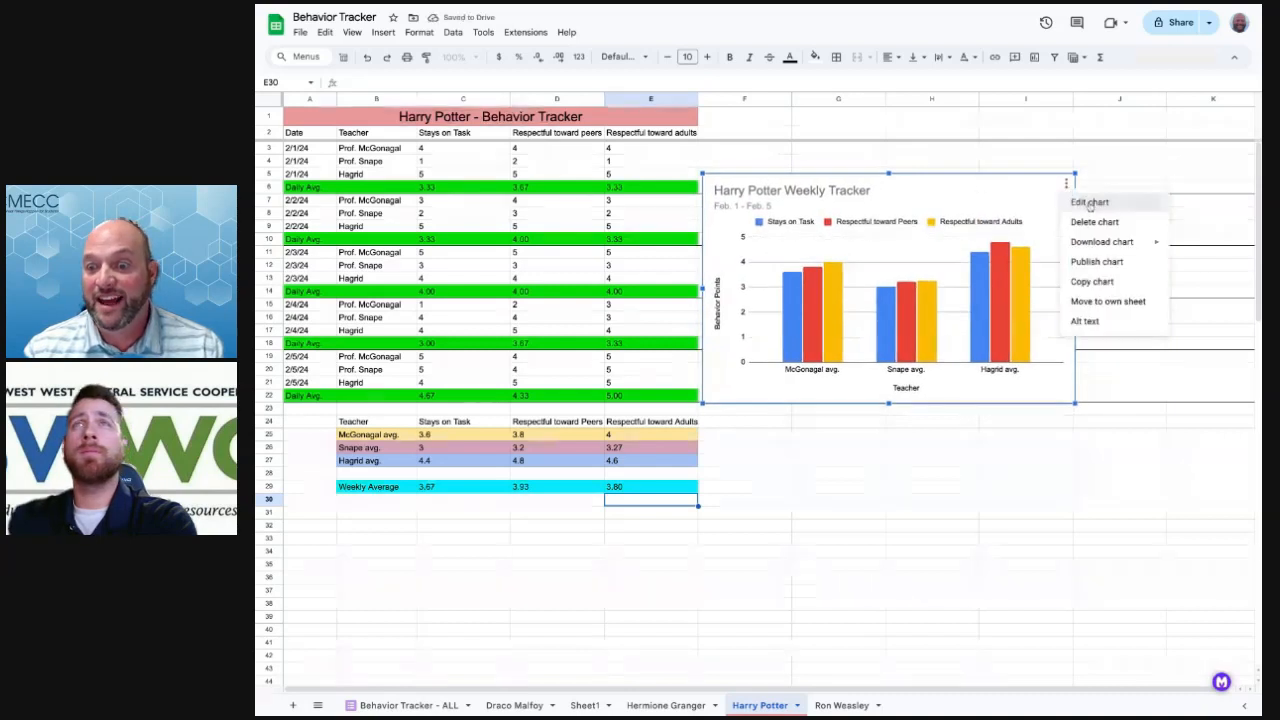
# Change the Harry Potter Weekly Tracker chart to a line chart and close the editor
pyautogui.click(1090, 203)
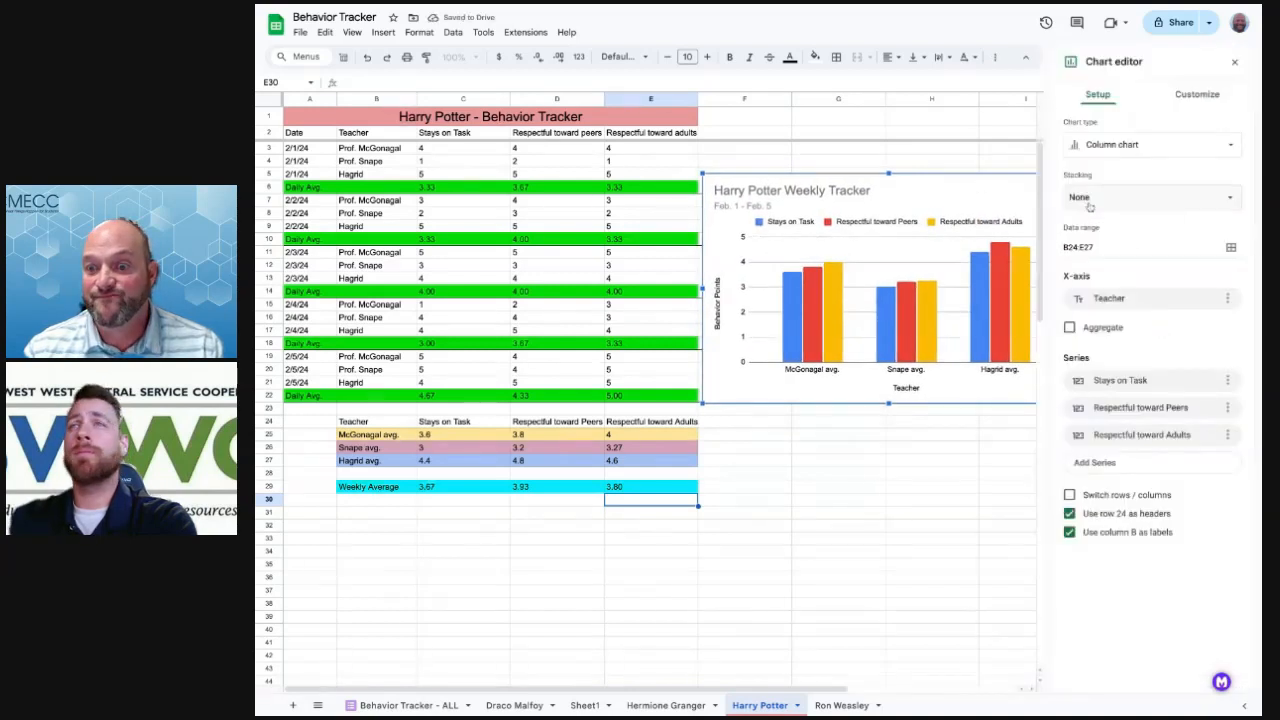
pyautogui.click(1115, 152)
pyautogui.click(1096, 303)
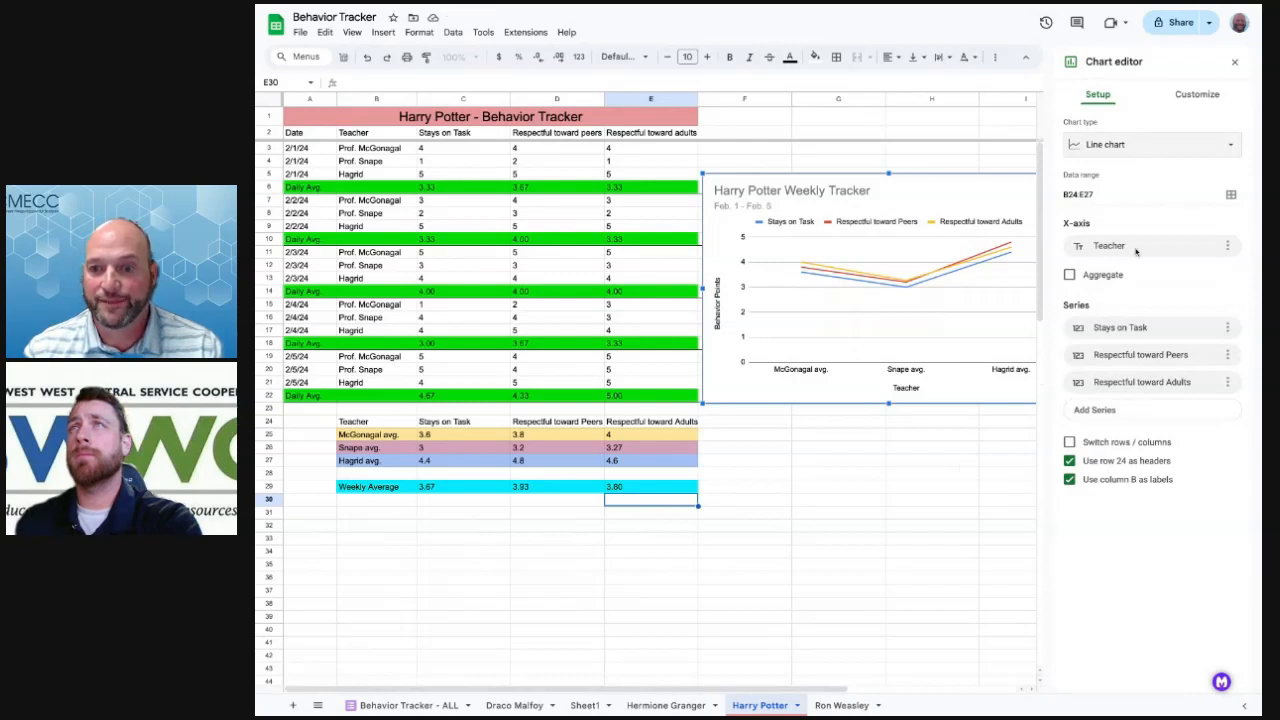
pyautogui.click(1145, 148)
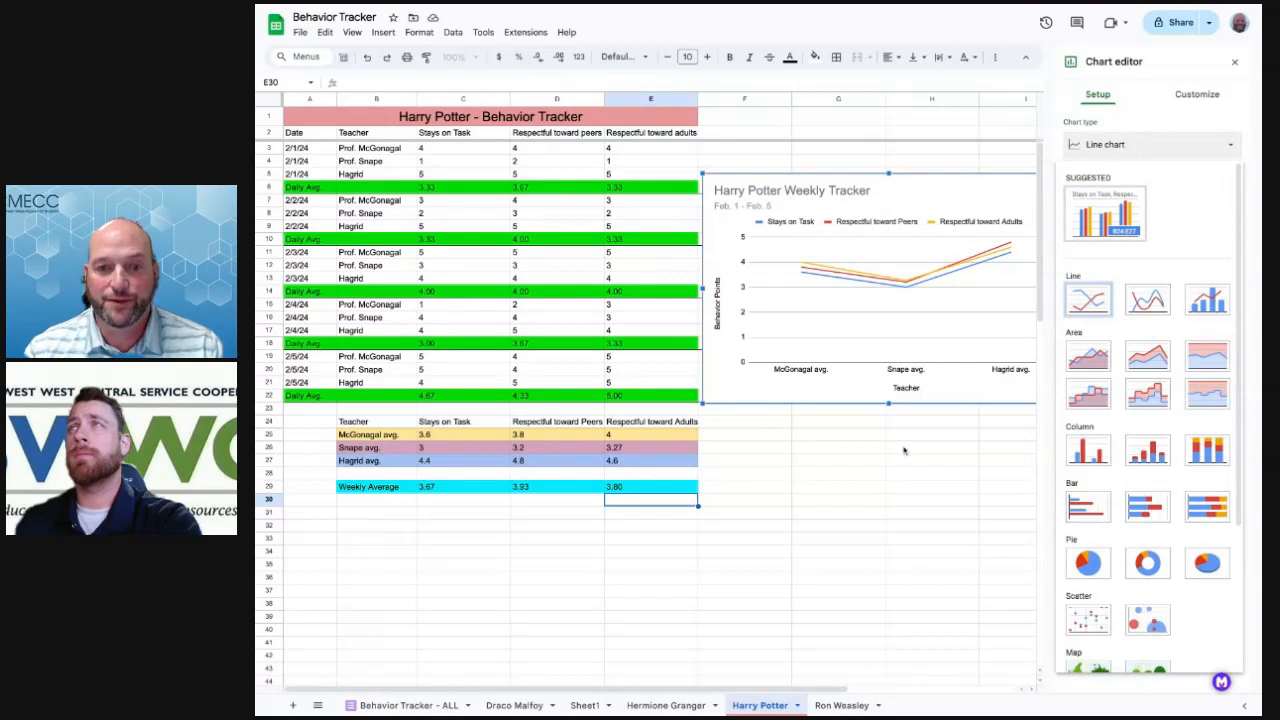
pyautogui.click(1234, 62)
pyautogui.click(1234, 62)
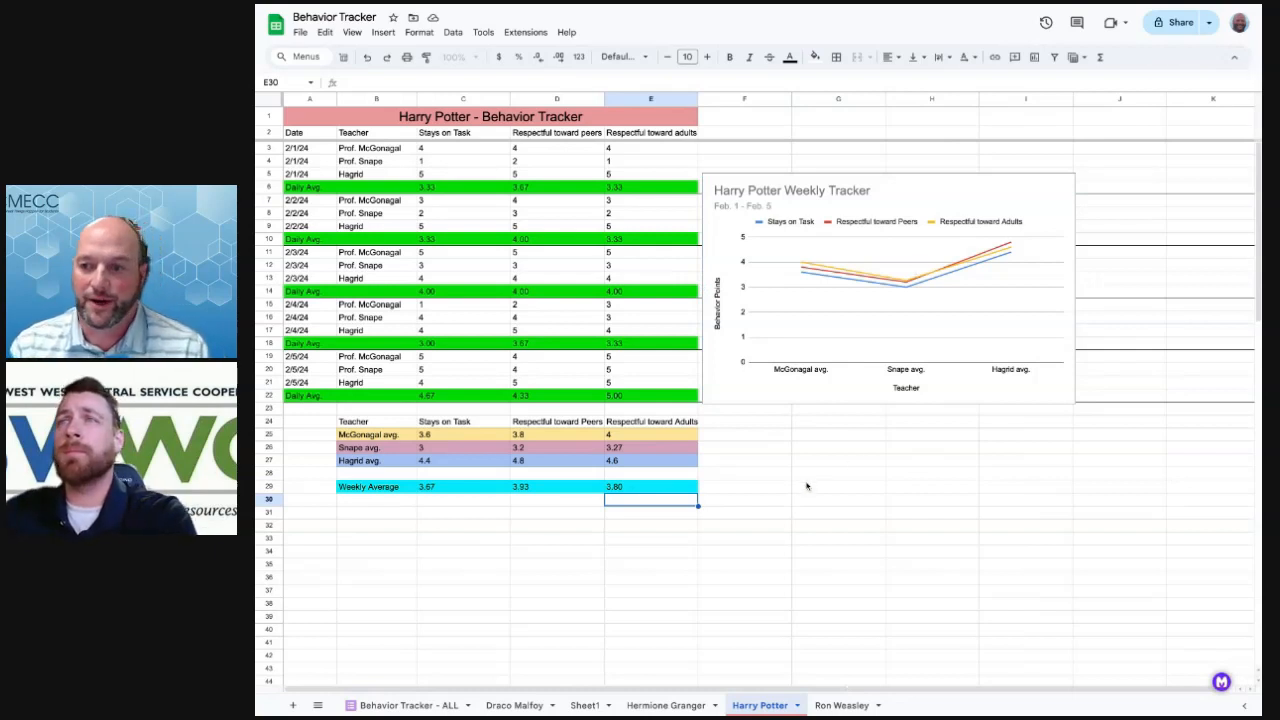
pyautogui.click(1068, 184)
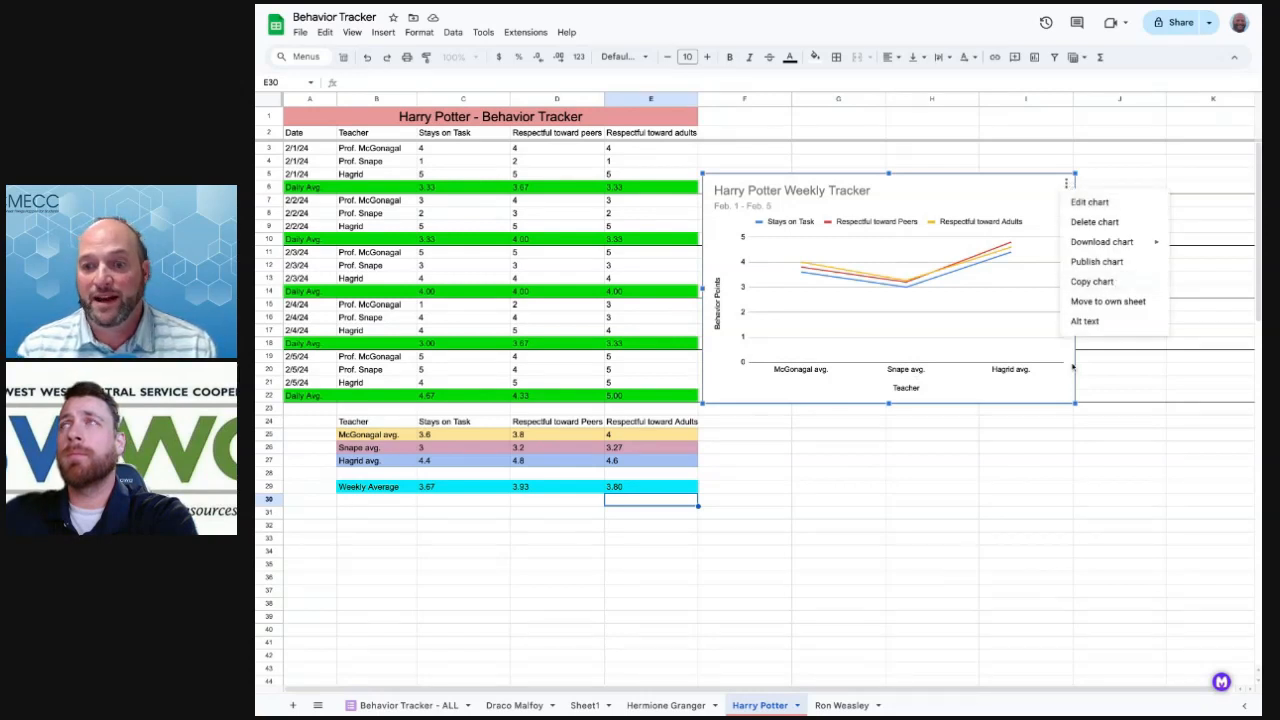
pyautogui.click(927, 488)
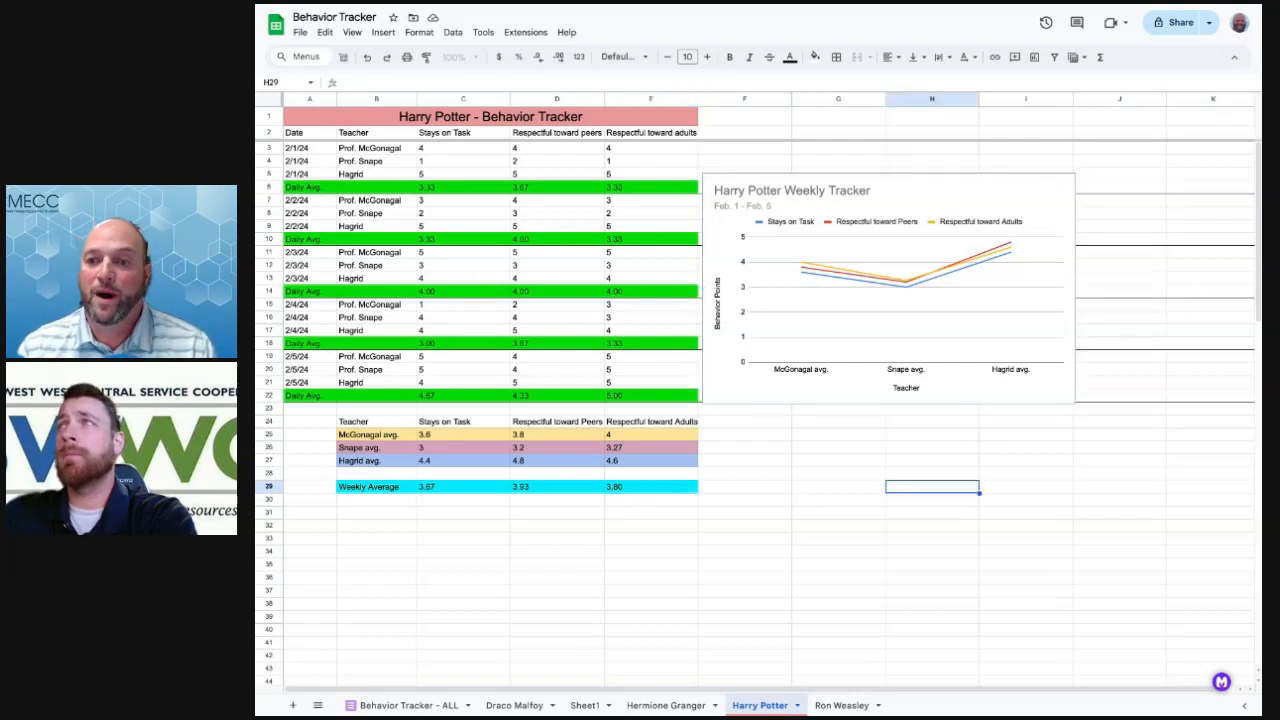
pyautogui.click(830, 438)
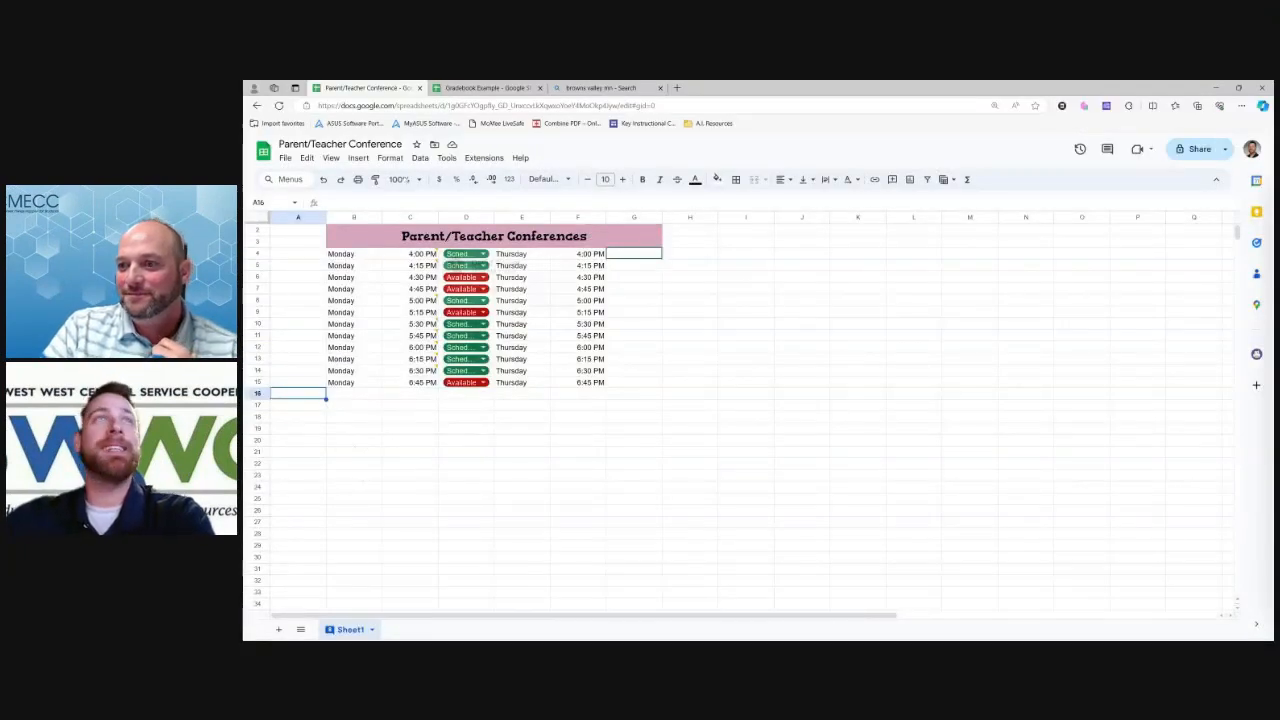
pyautogui.moveTo(412, 254)
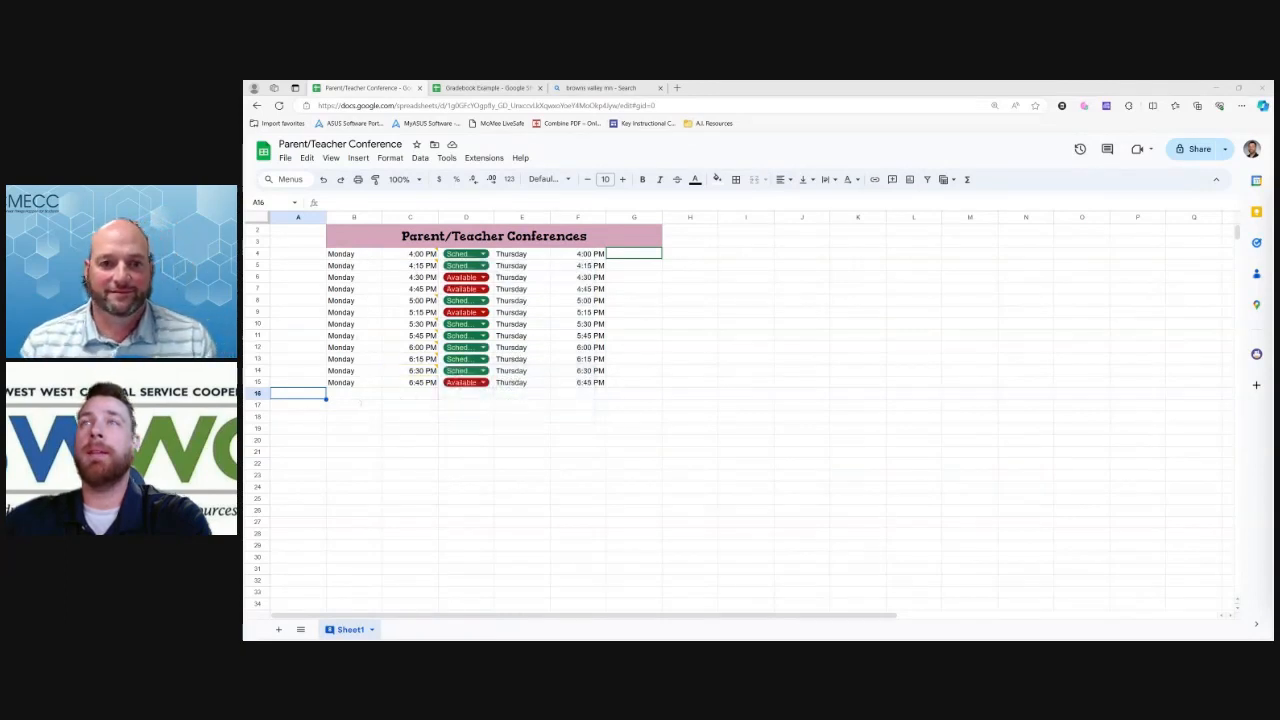
pyautogui.click(356, 394)
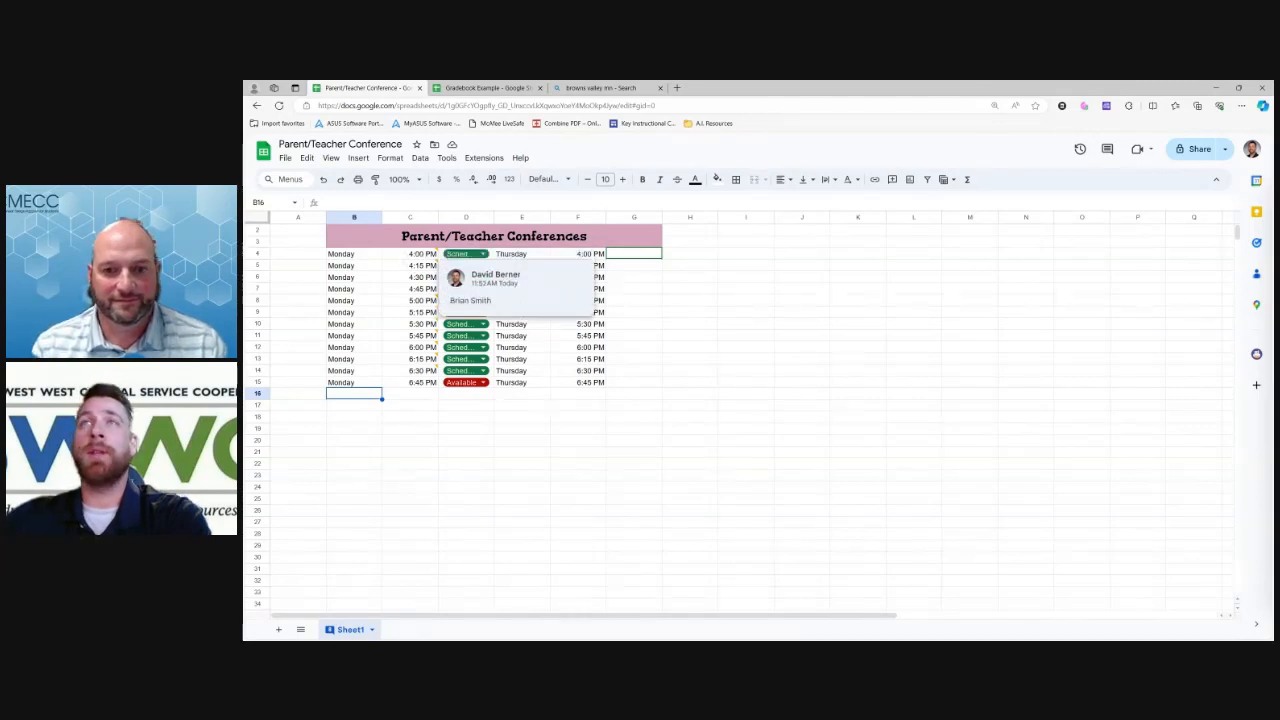
pyautogui.moveTo(427, 301)
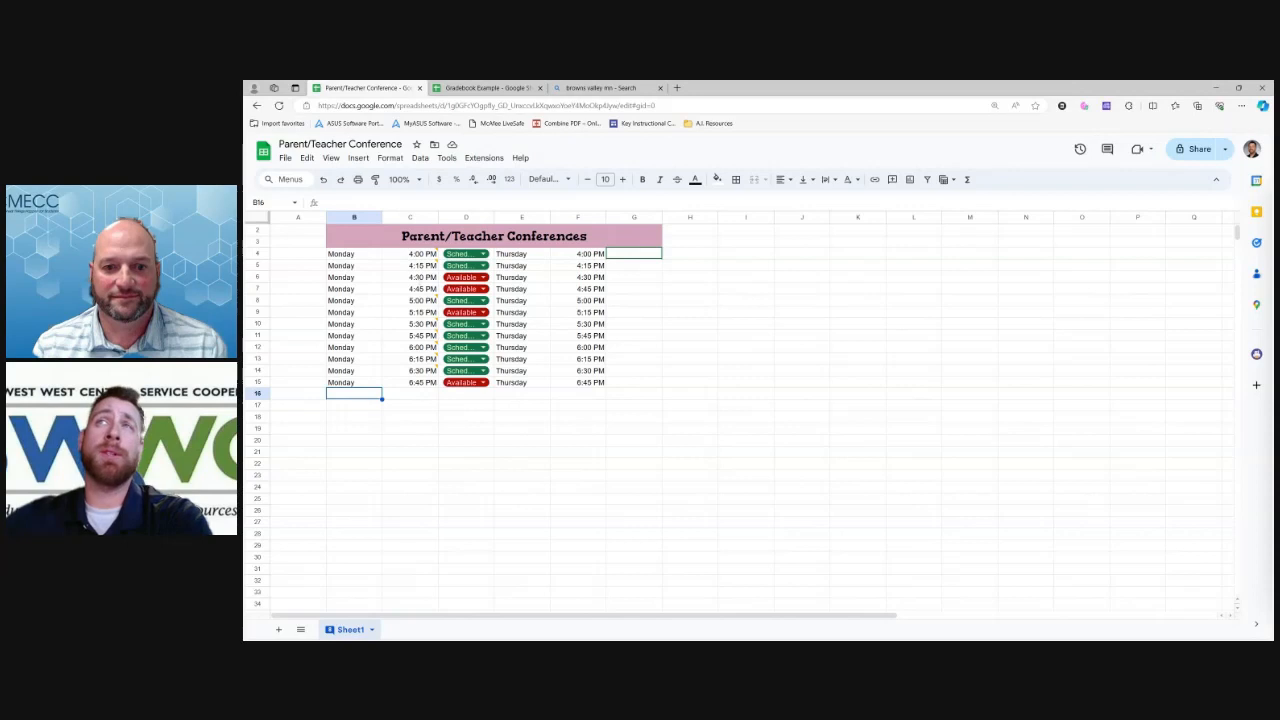
pyautogui.moveTo(465, 265)
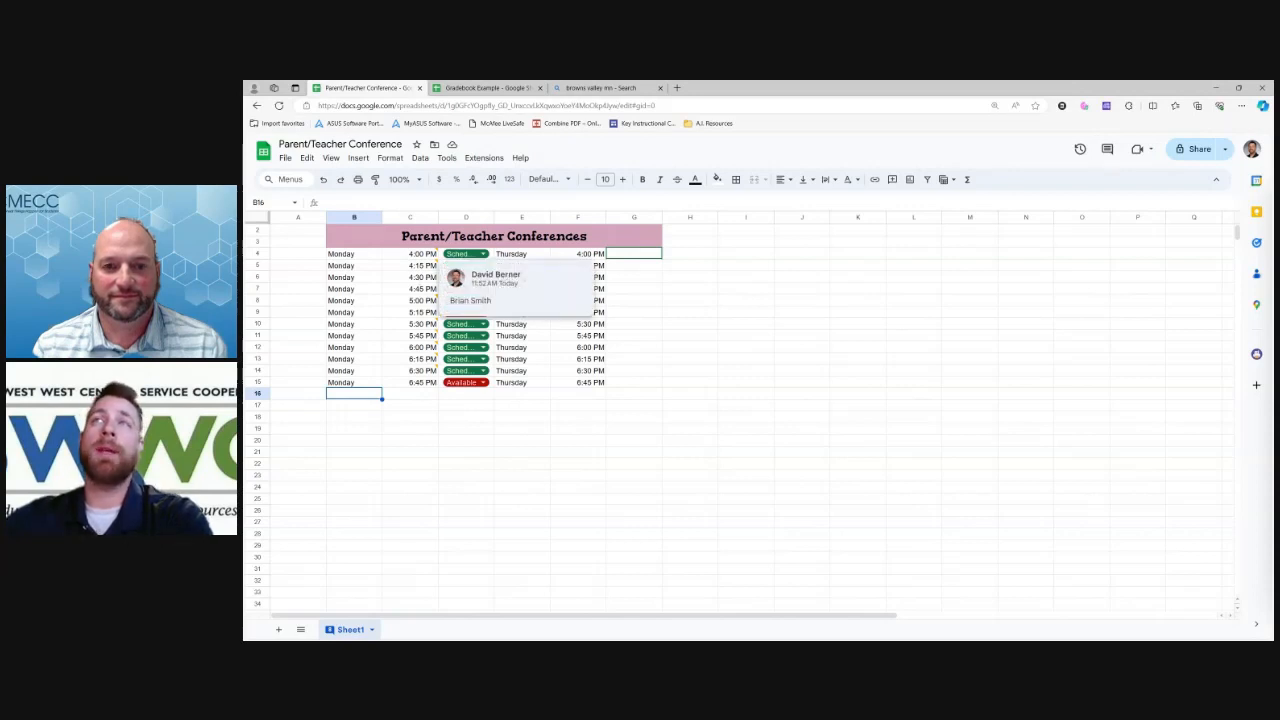
pyautogui.click(488, 88)
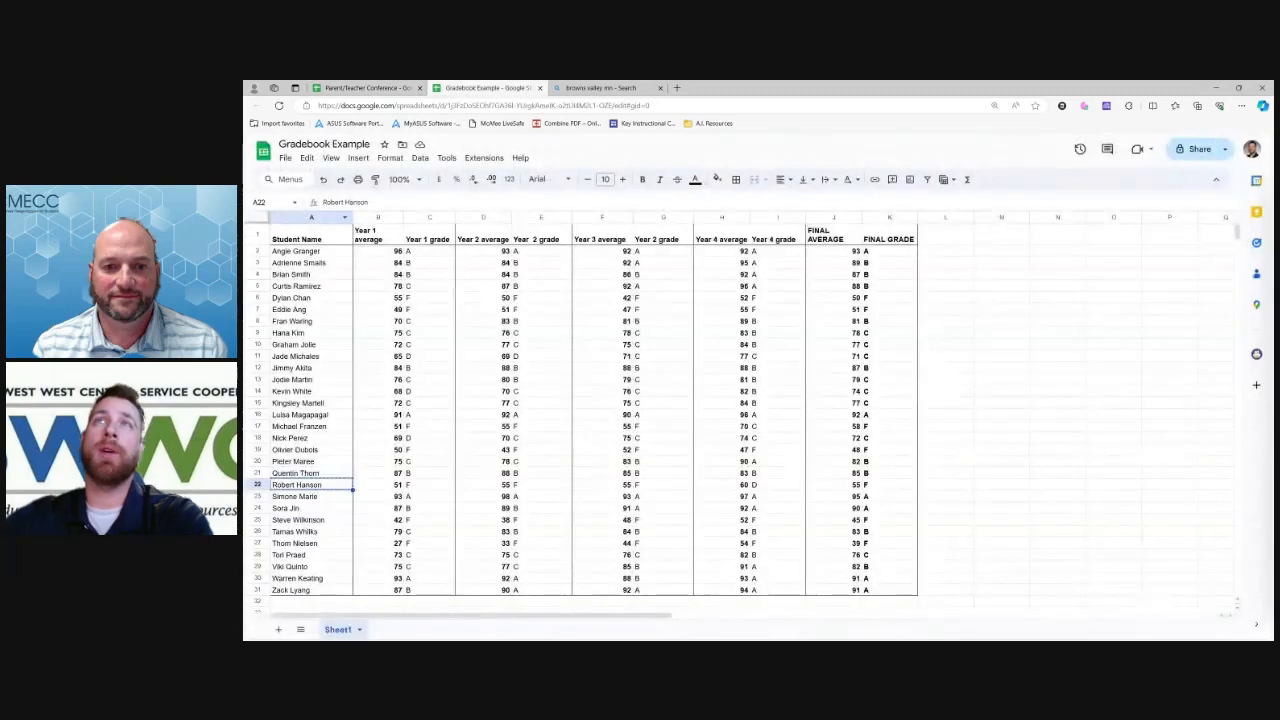
pyautogui.click(362, 88)
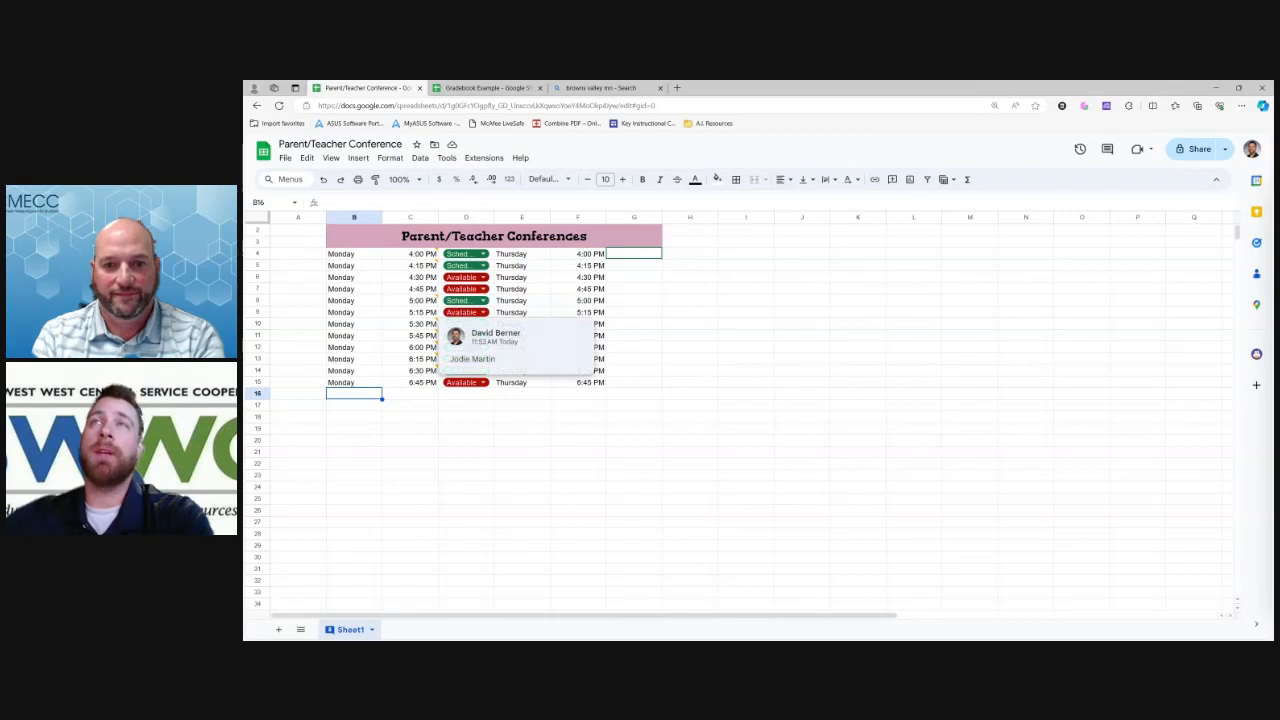
pyautogui.click(410, 253)
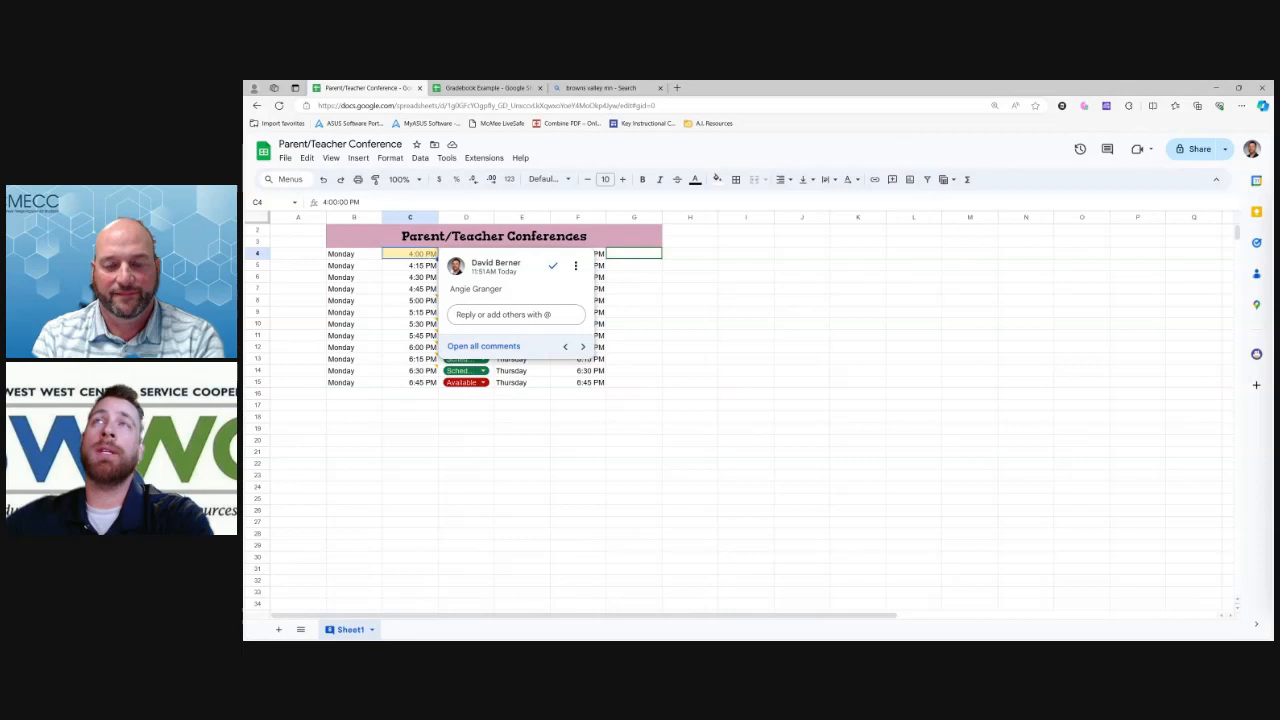
pyautogui.click(410, 463)
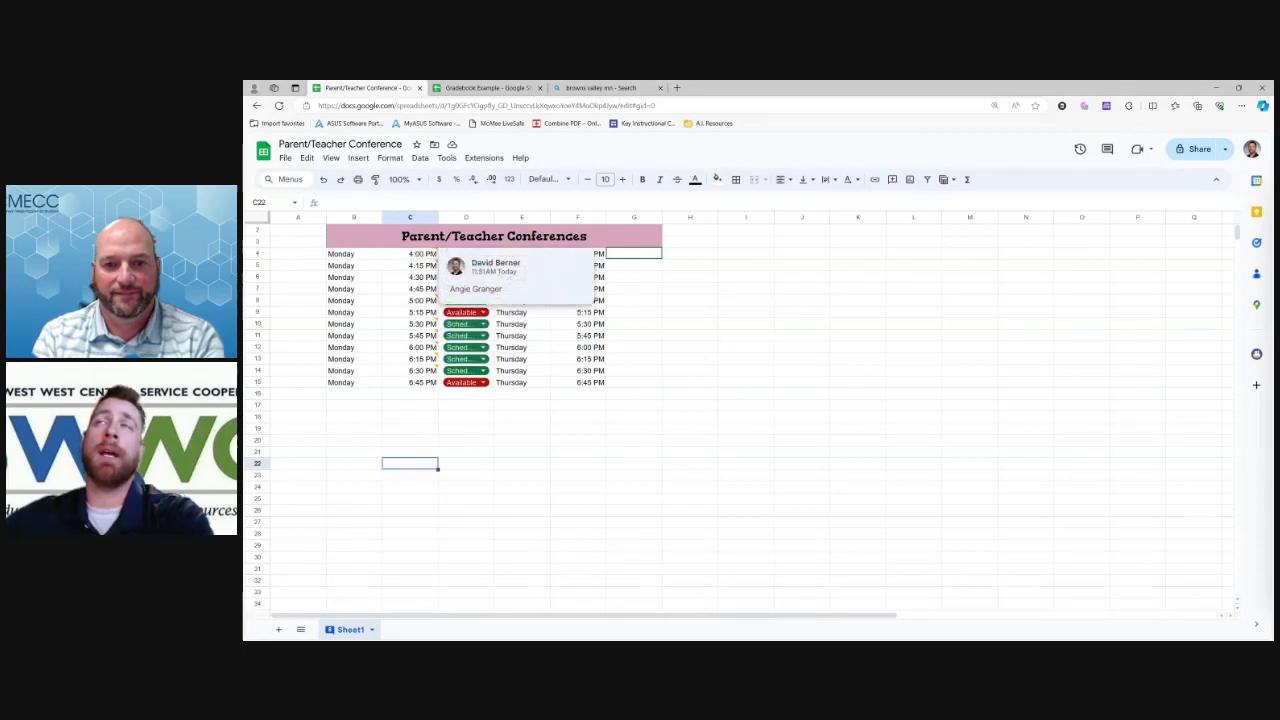
pyautogui.click(410, 253)
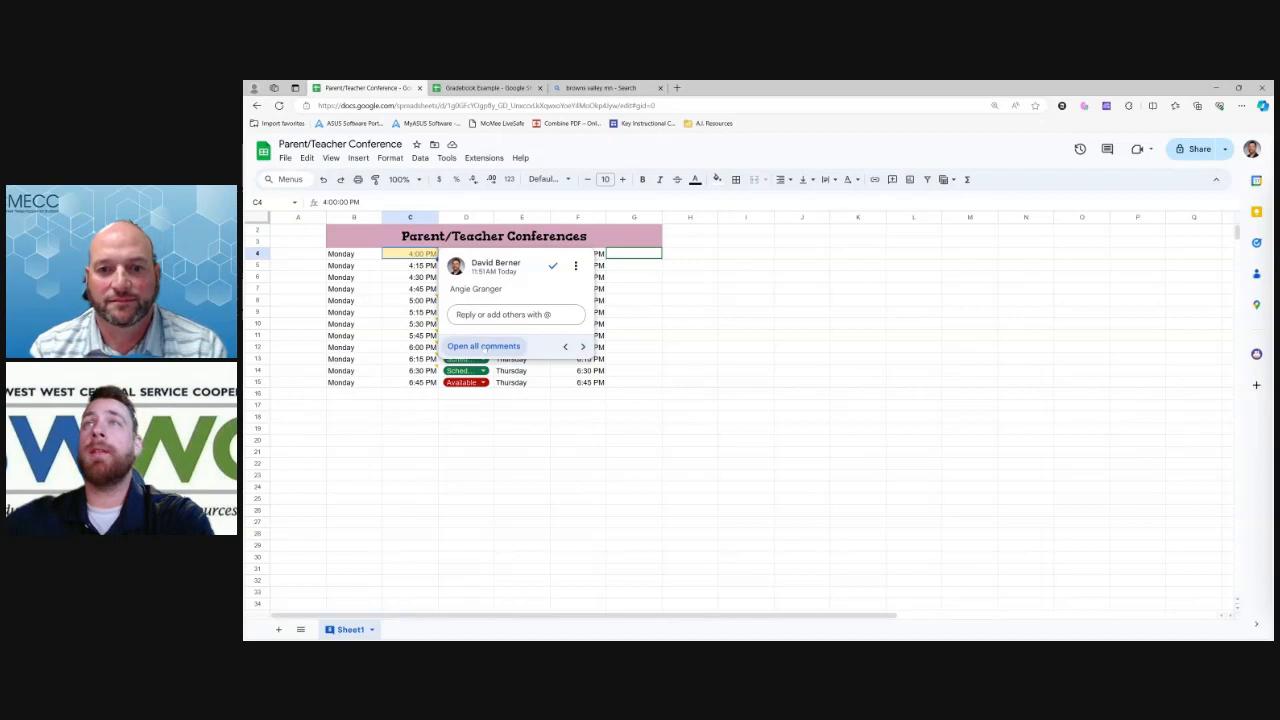
pyautogui.click(490, 346)
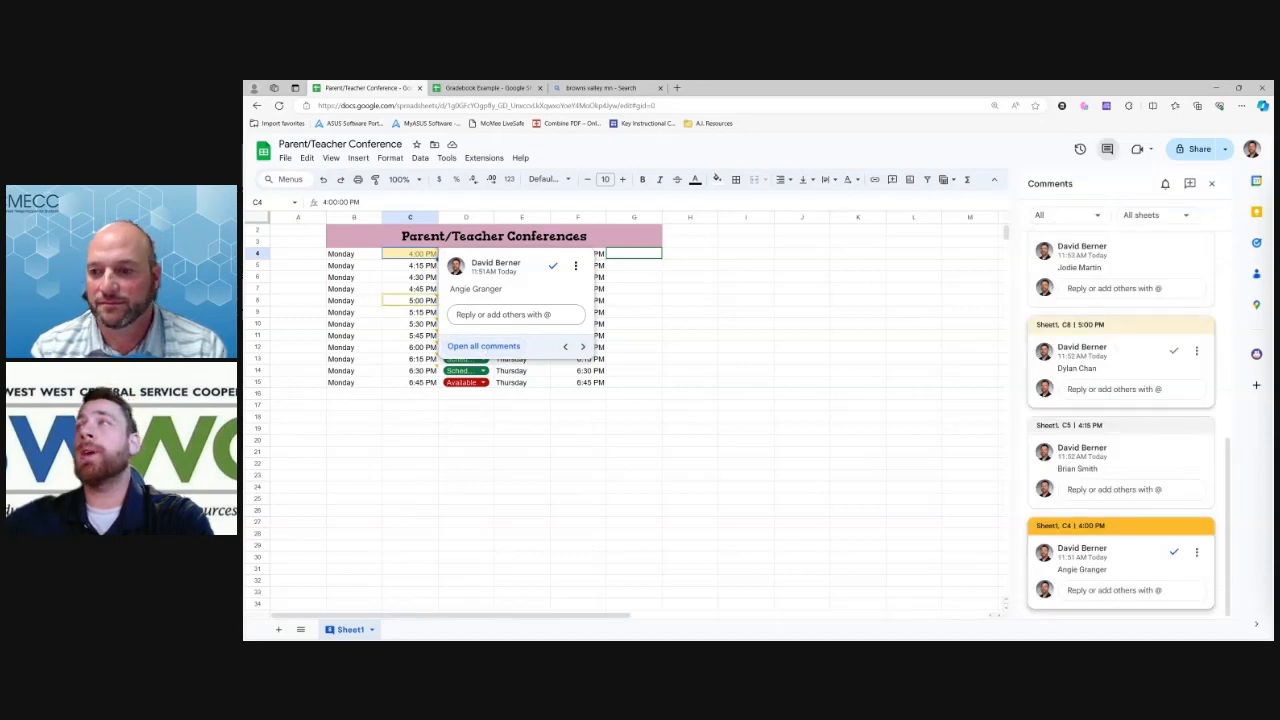
pyautogui.click(1211, 183)
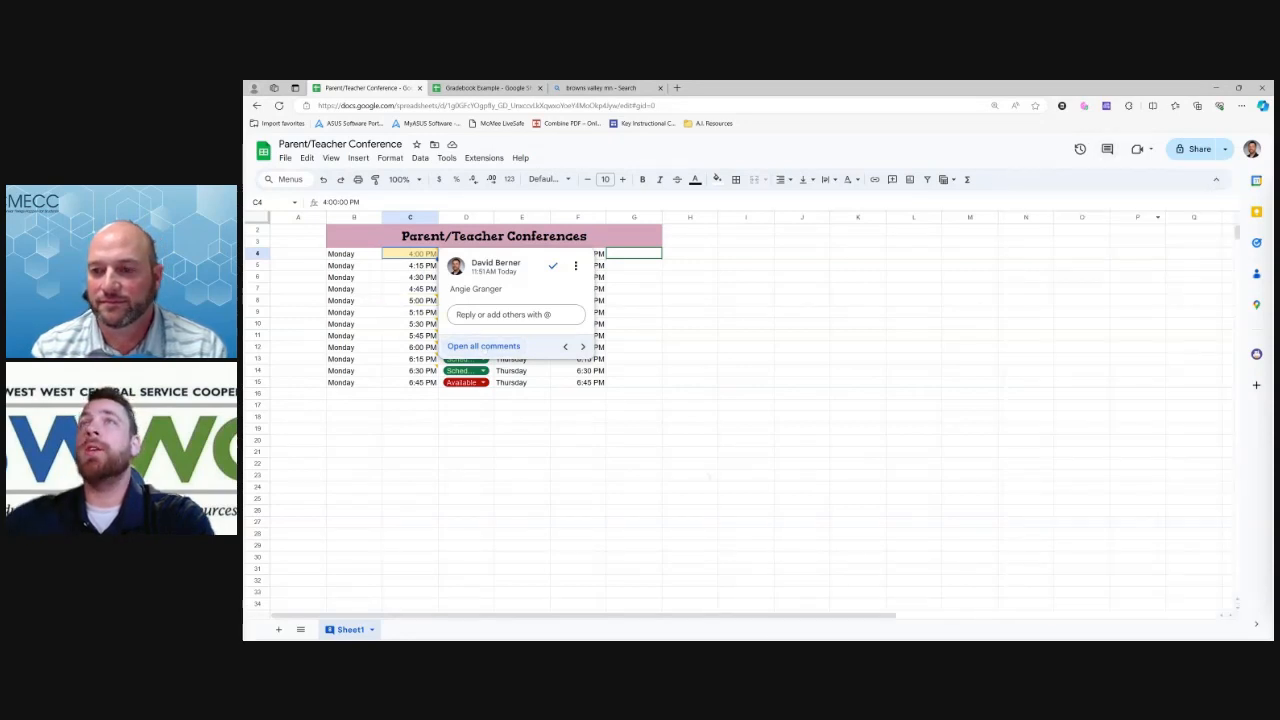
pyautogui.click(633, 463)
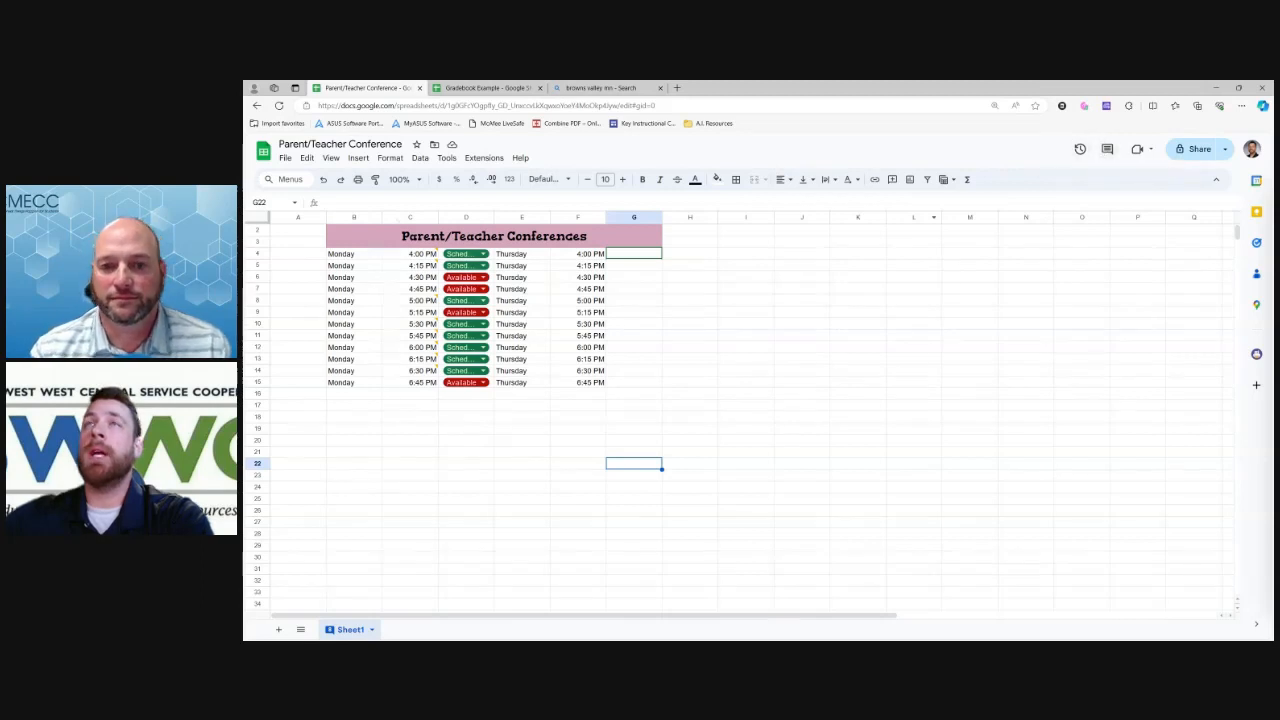
pyautogui.click(410, 254)
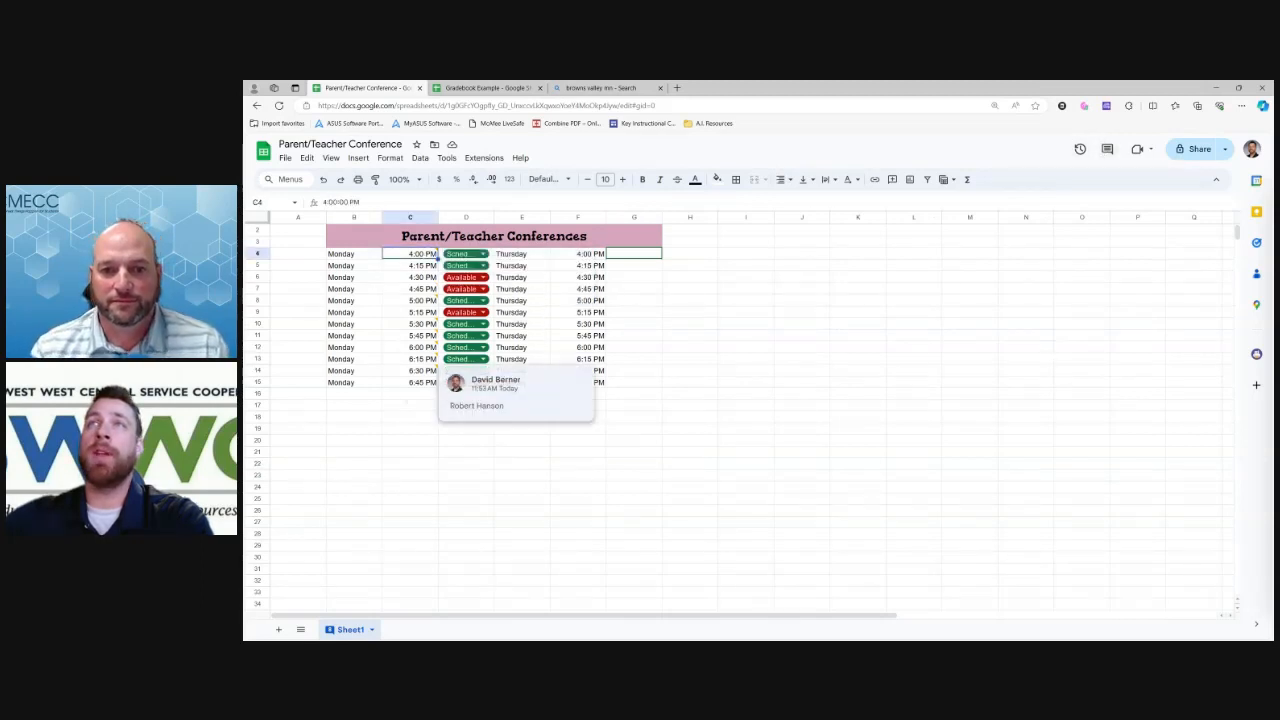
pyautogui.rightClick(425, 245)
pyautogui.press('Escape')
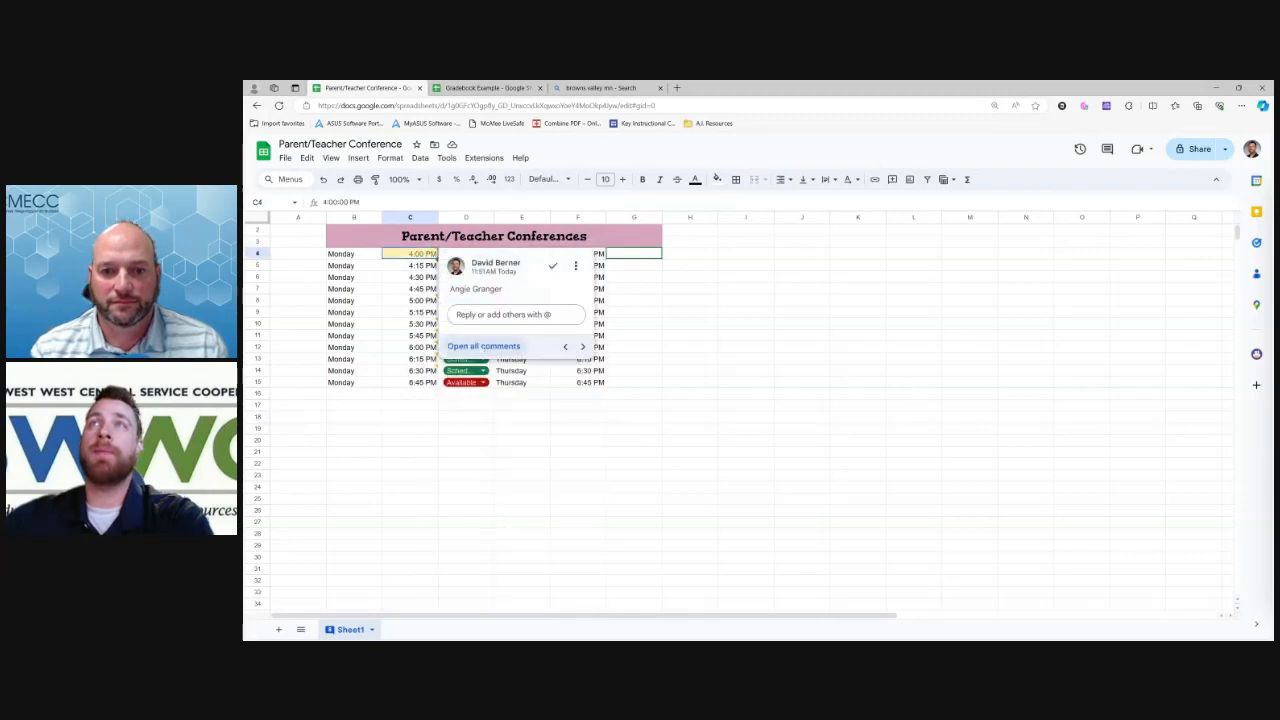
pyautogui.click(484, 346)
pyautogui.scroll(5, 1120, 500)
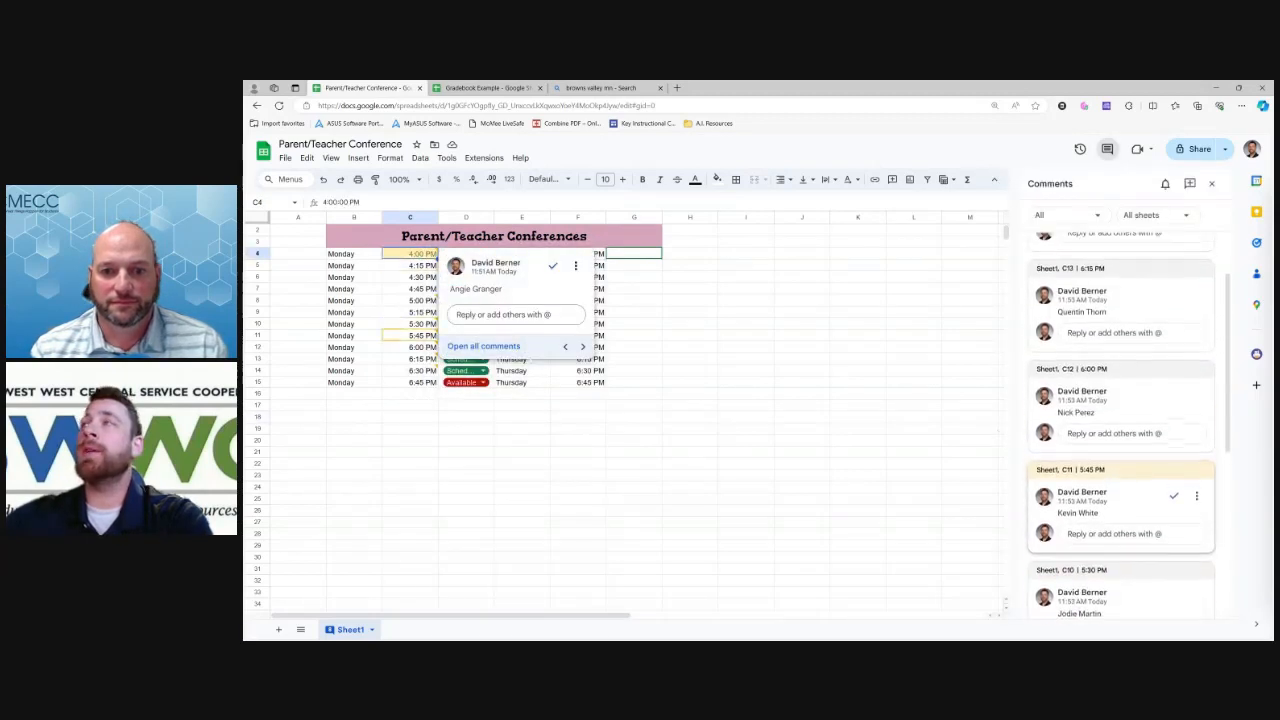
pyautogui.scroll(1, 1120, 500)
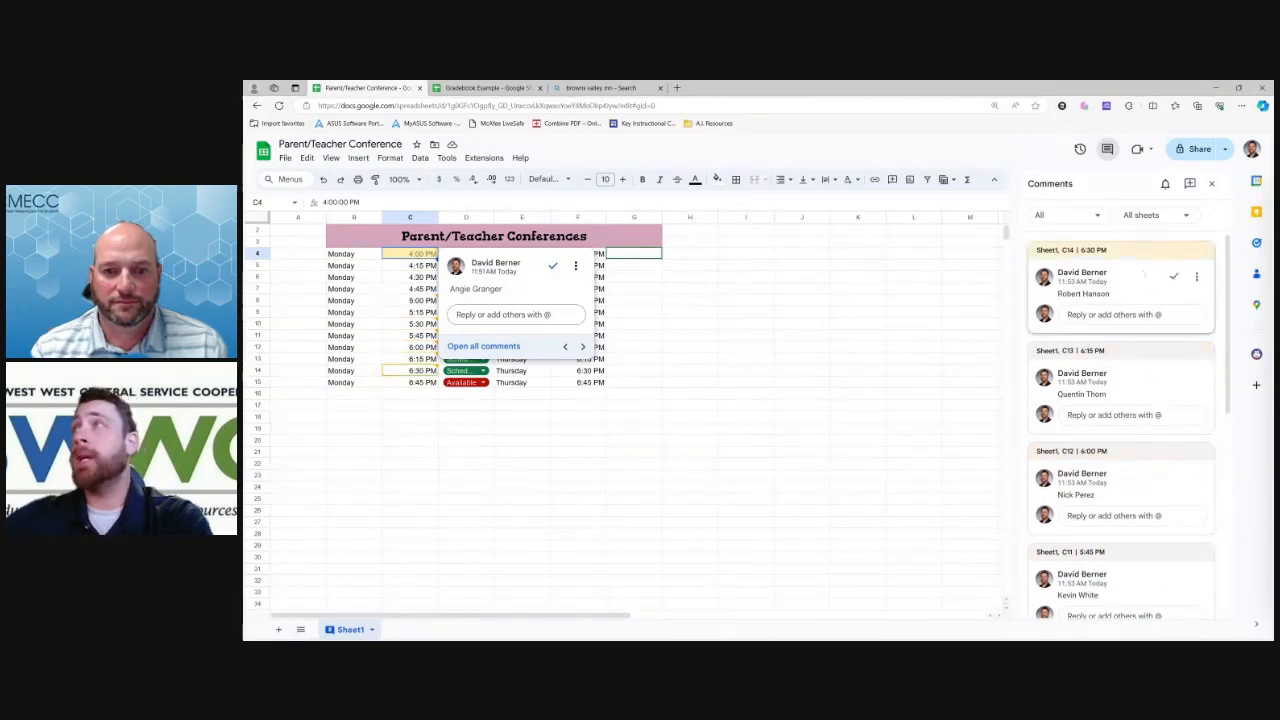
pyautogui.click(1155, 215)
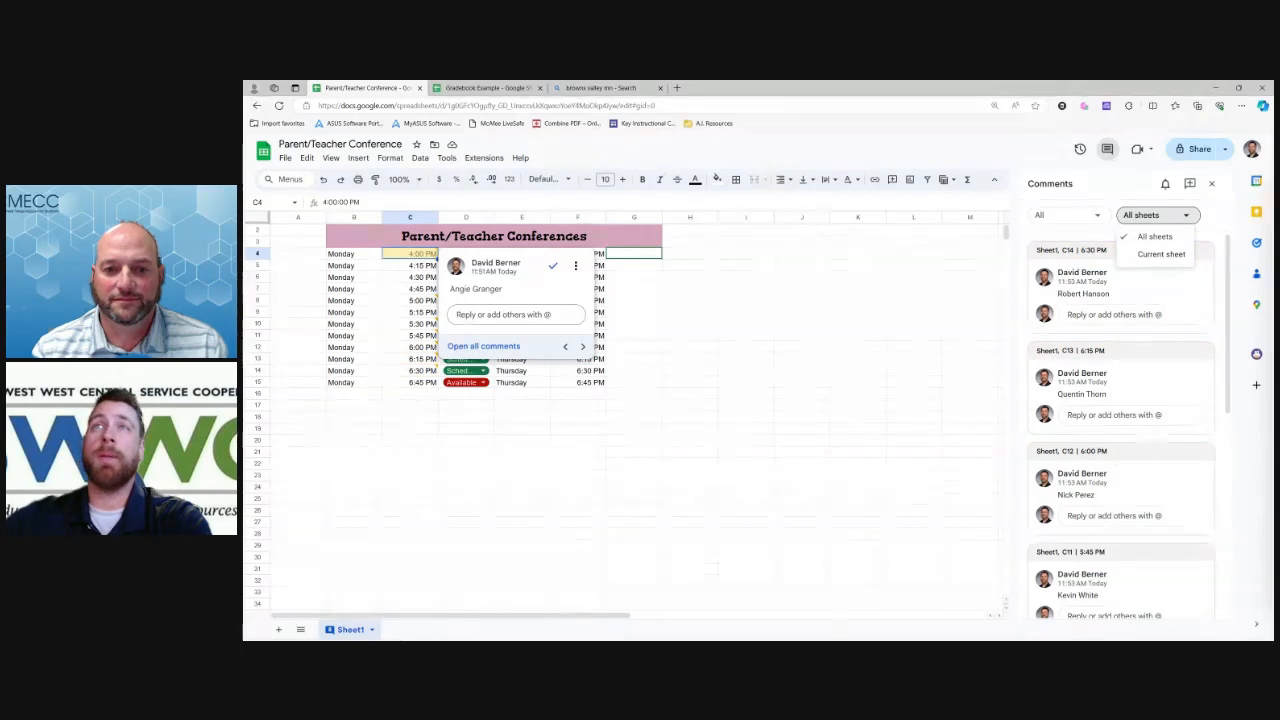
pyautogui.click(410, 394)
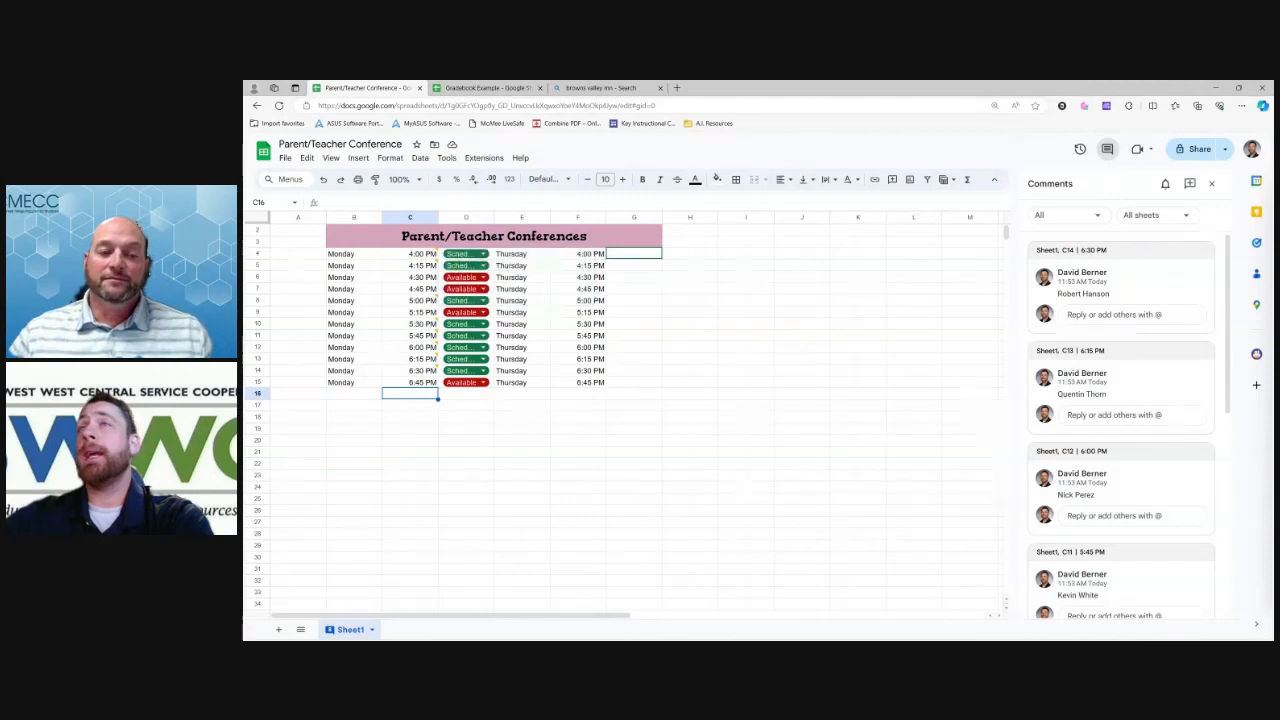
pyautogui.click(523, 405)
pyautogui.click(1211, 183)
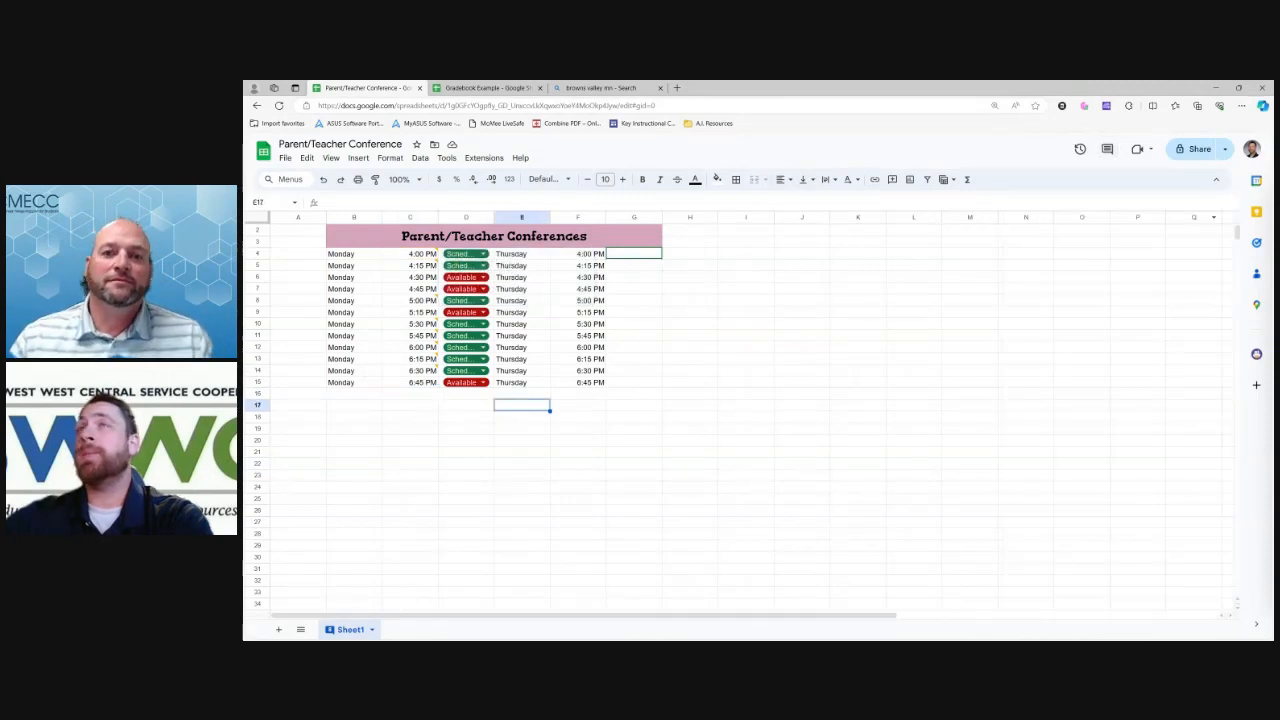
# Resolve the existing comment on cell C4, then look at C5's comment
pyautogui.rightClick(536, 251)
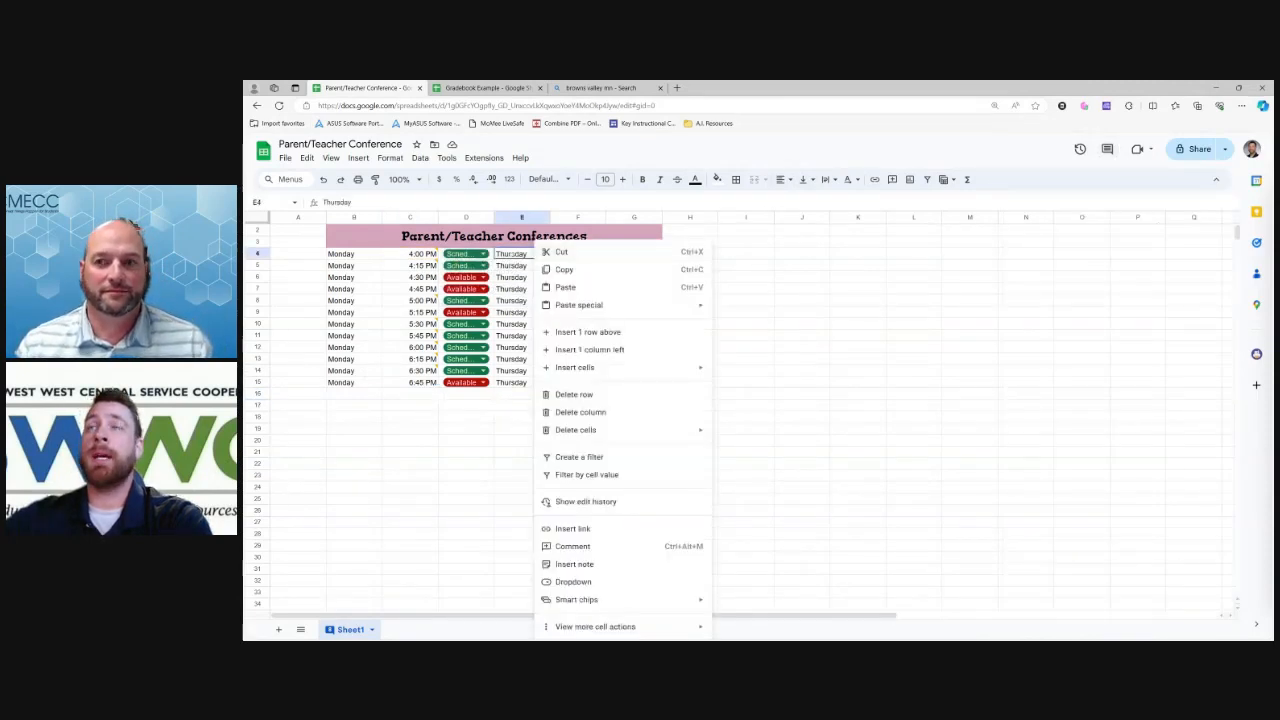
pyautogui.click(600, 547)
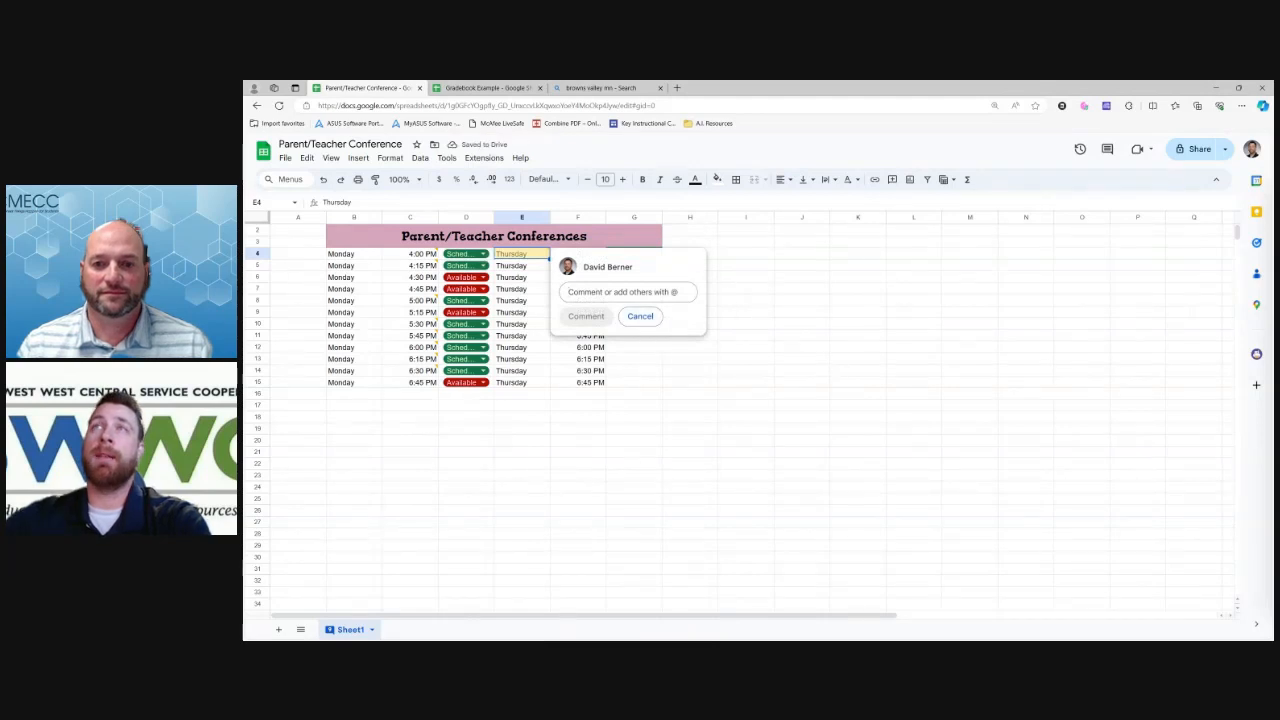
pyautogui.rightClick(412, 253)
pyautogui.click(455, 547)
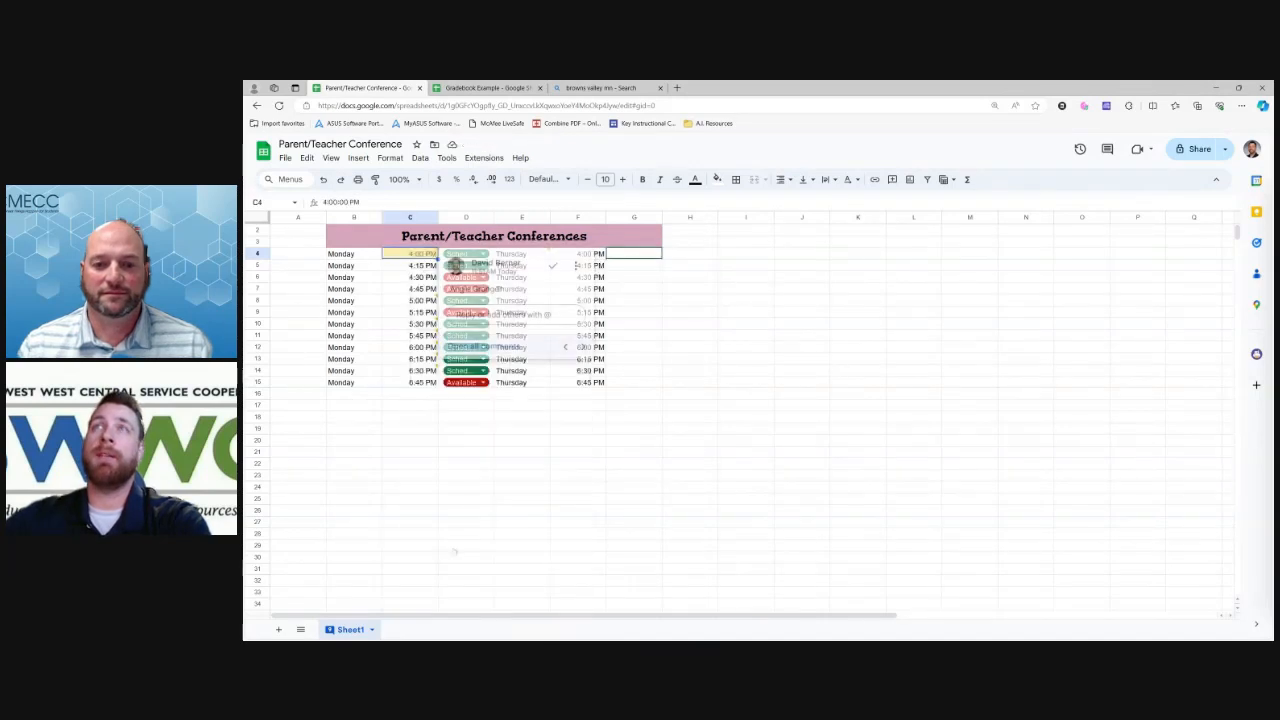
pyautogui.click(553, 265)
pyautogui.moveTo(415, 266)
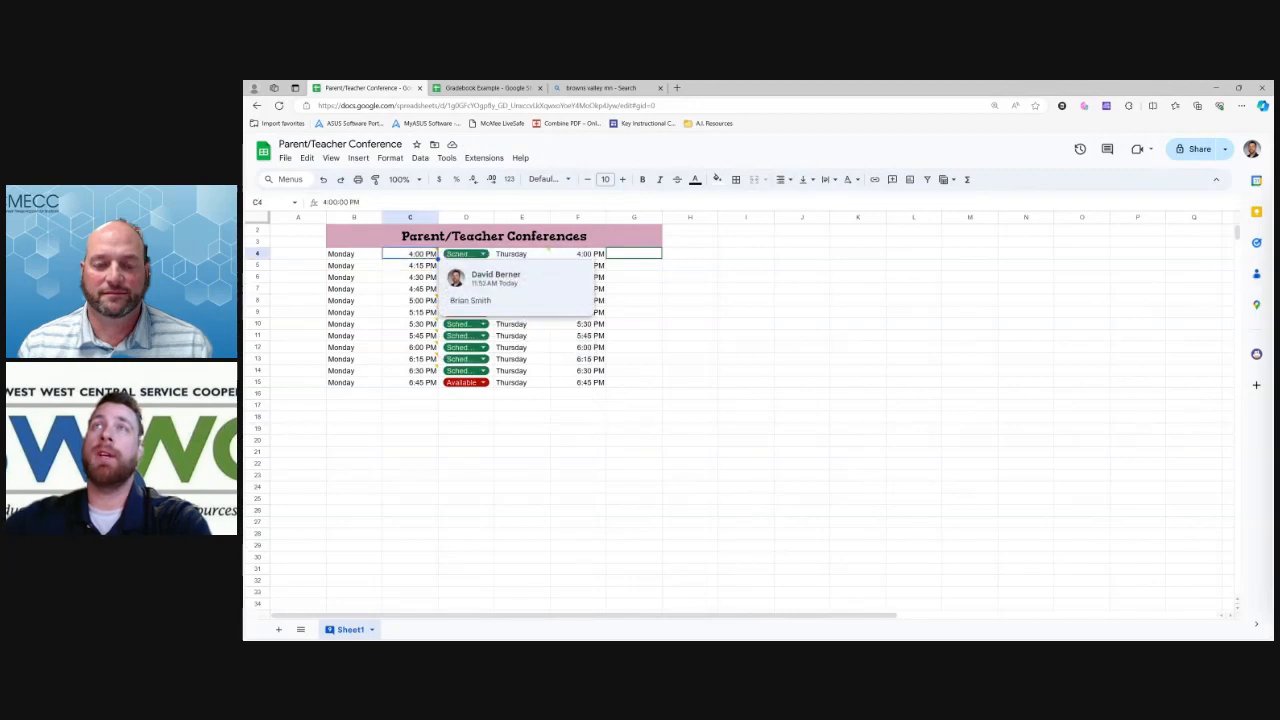
pyautogui.click(412, 265)
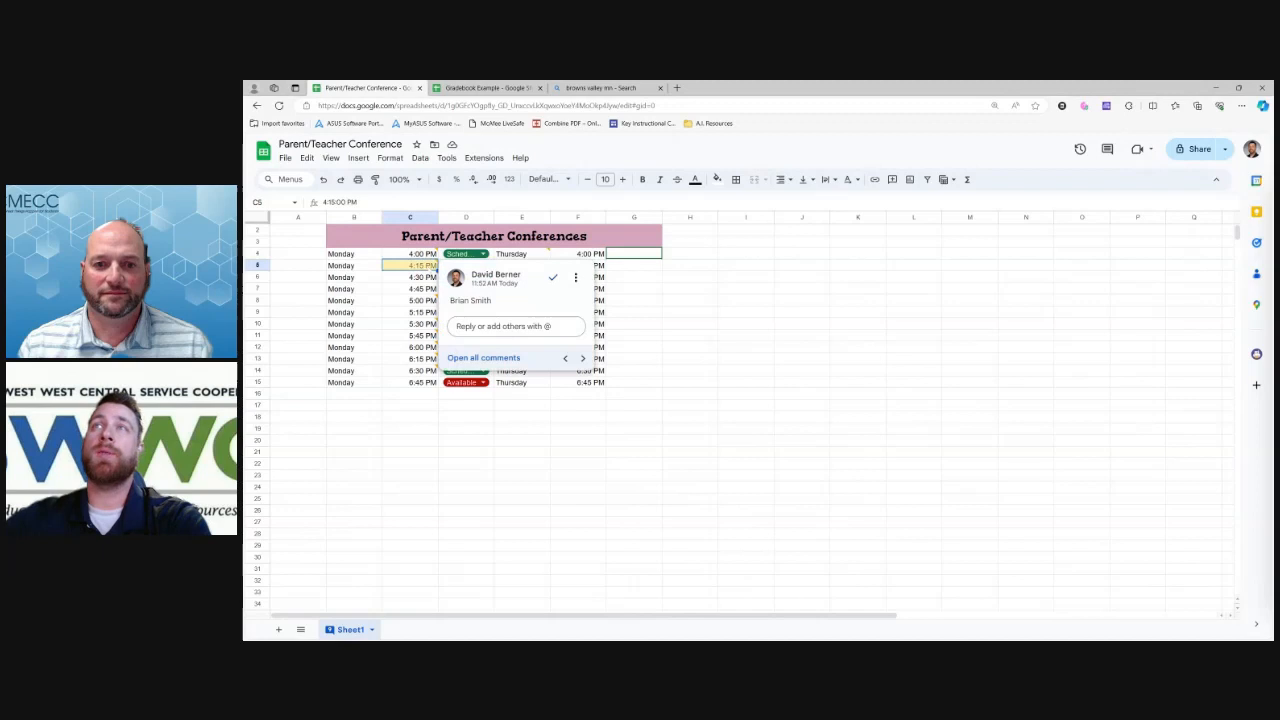
# Post a comment on E4 containing the student's full name
pyautogui.rightClick(530, 252)
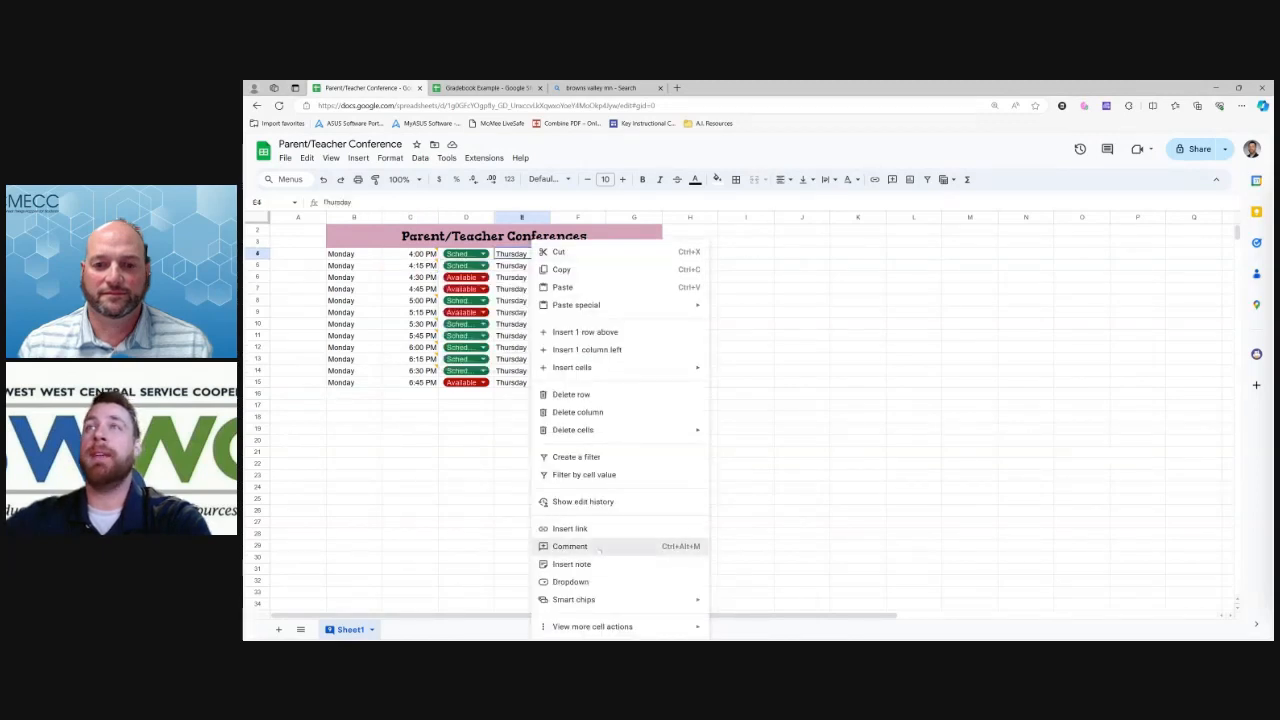
pyautogui.click(599, 547)
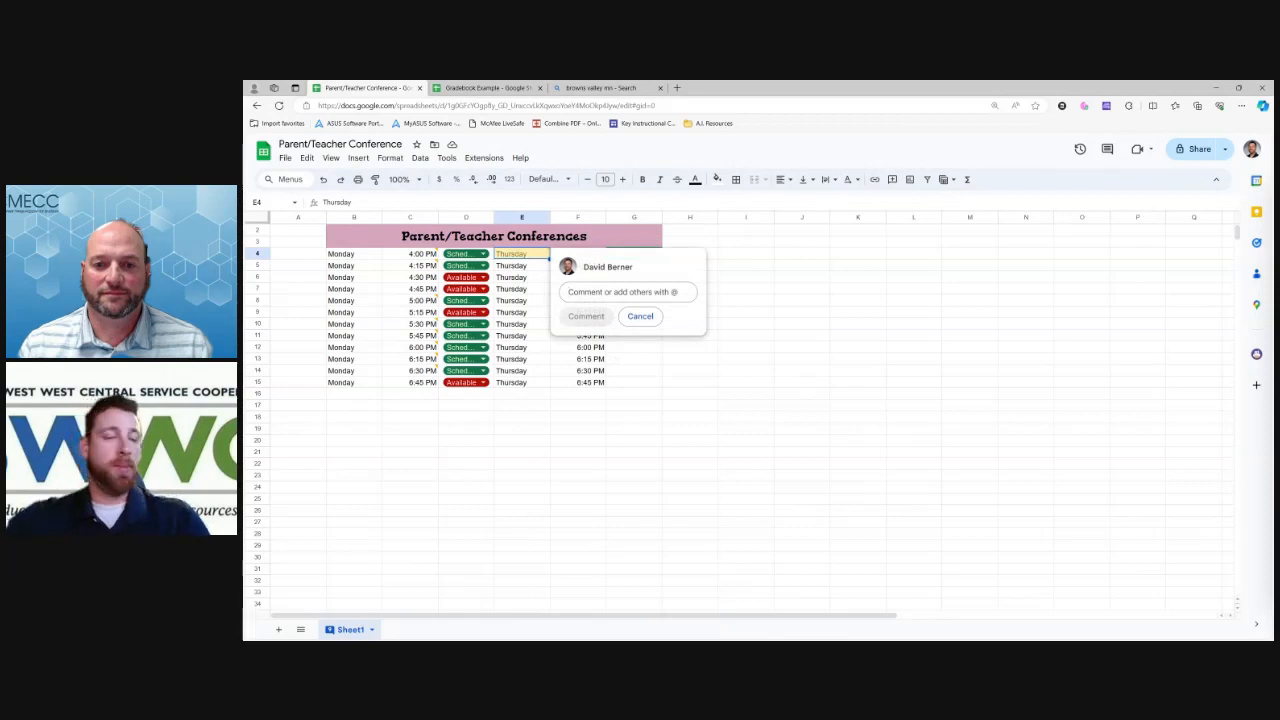
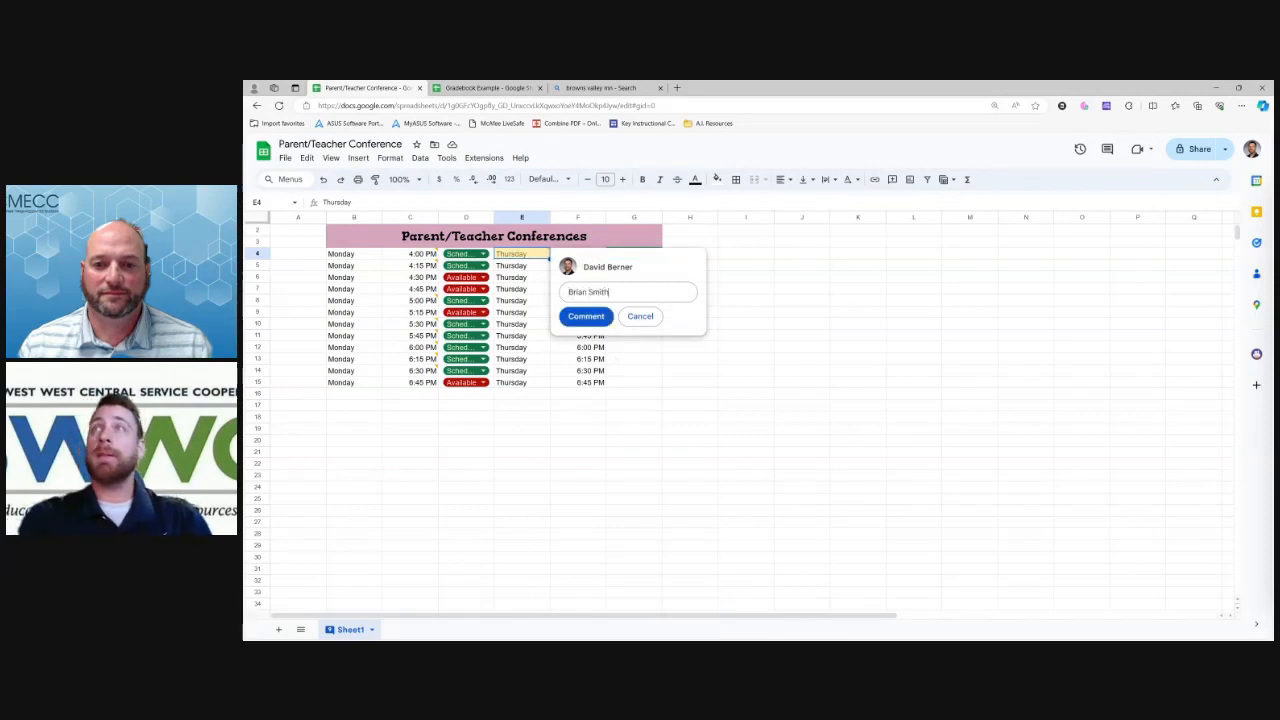
pyautogui.click(586, 316)
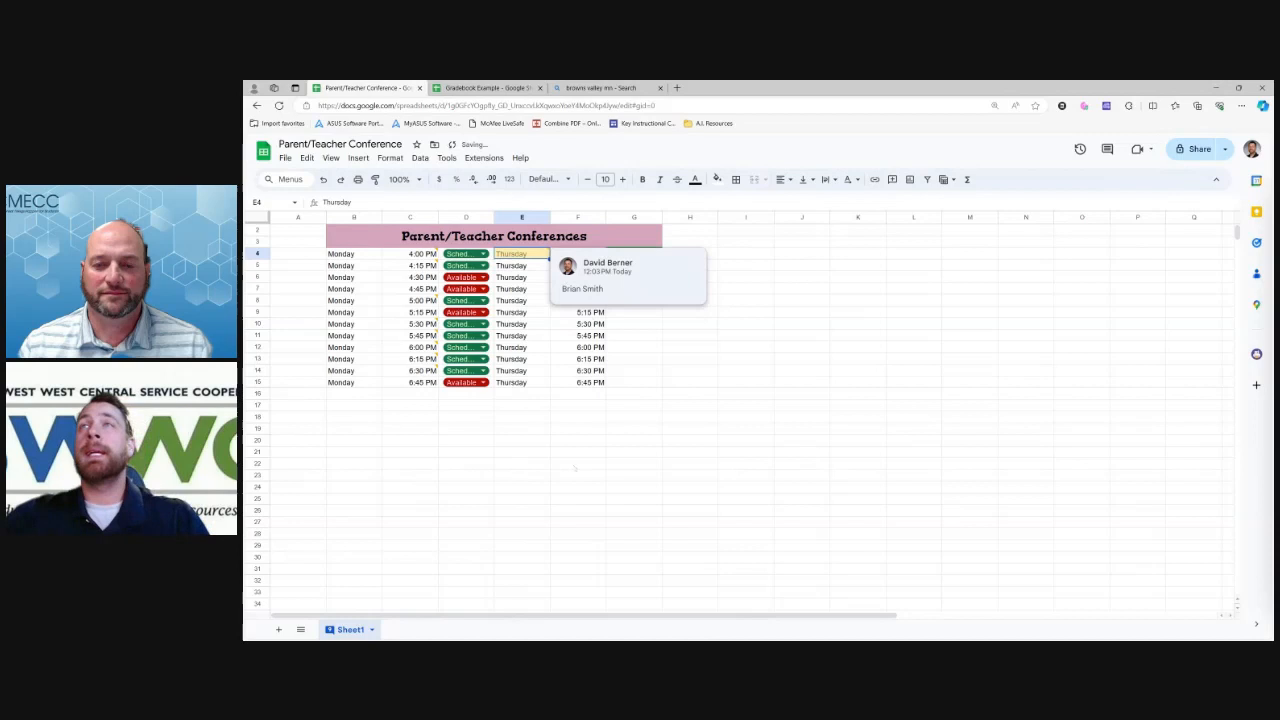
pyautogui.click(525, 417)
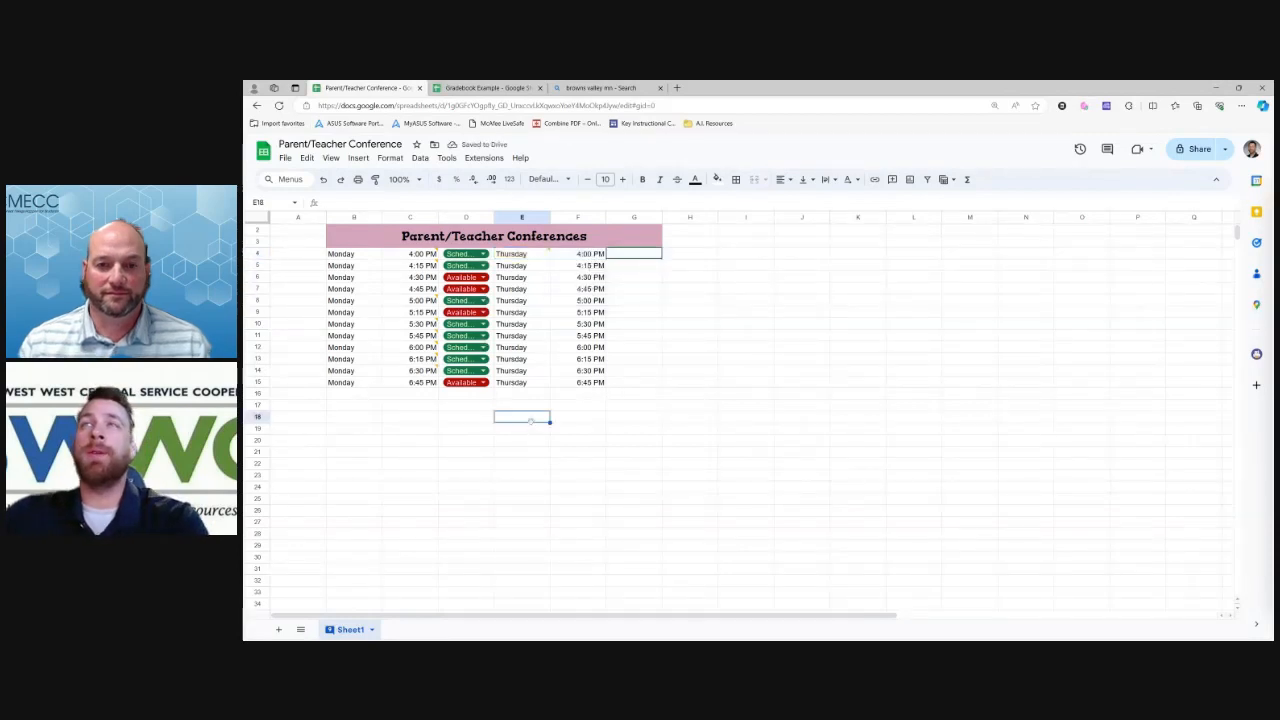
pyautogui.click(532, 255)
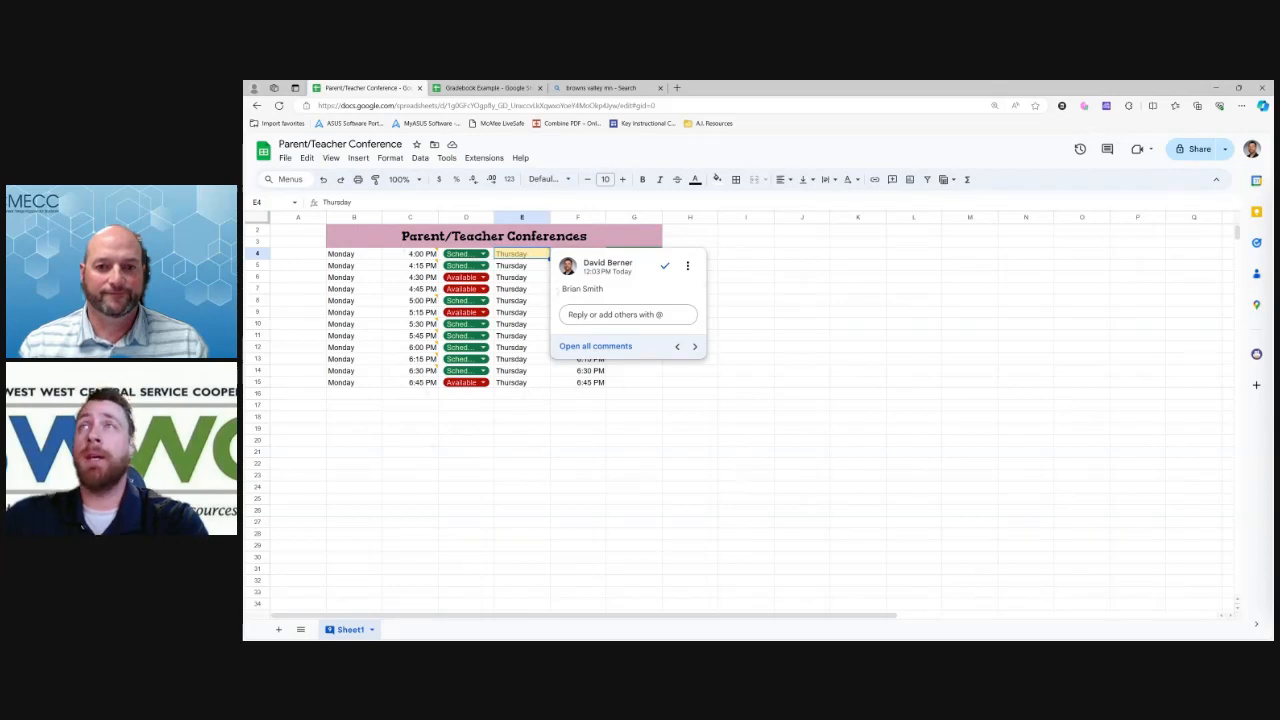
# Add a note to E5 about a Geography grade email, asking which assignments are missing
pyautogui.rightClick(528, 265)
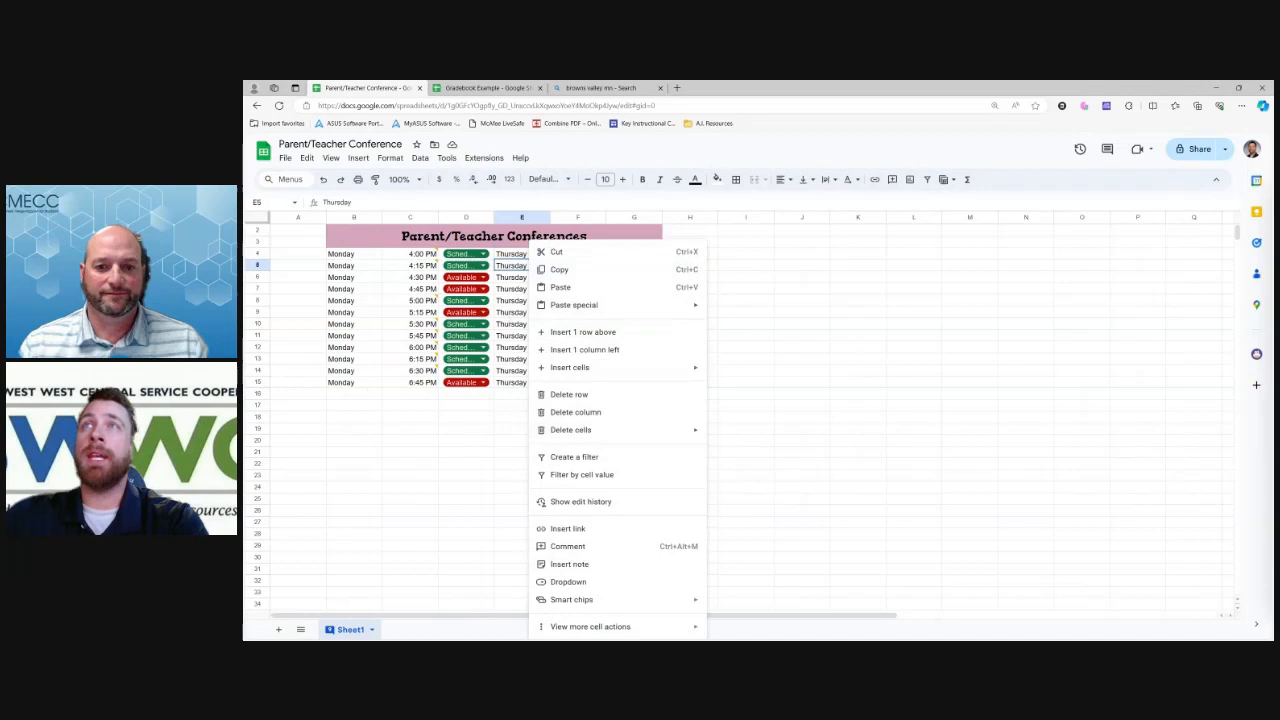
pyautogui.click(466, 277)
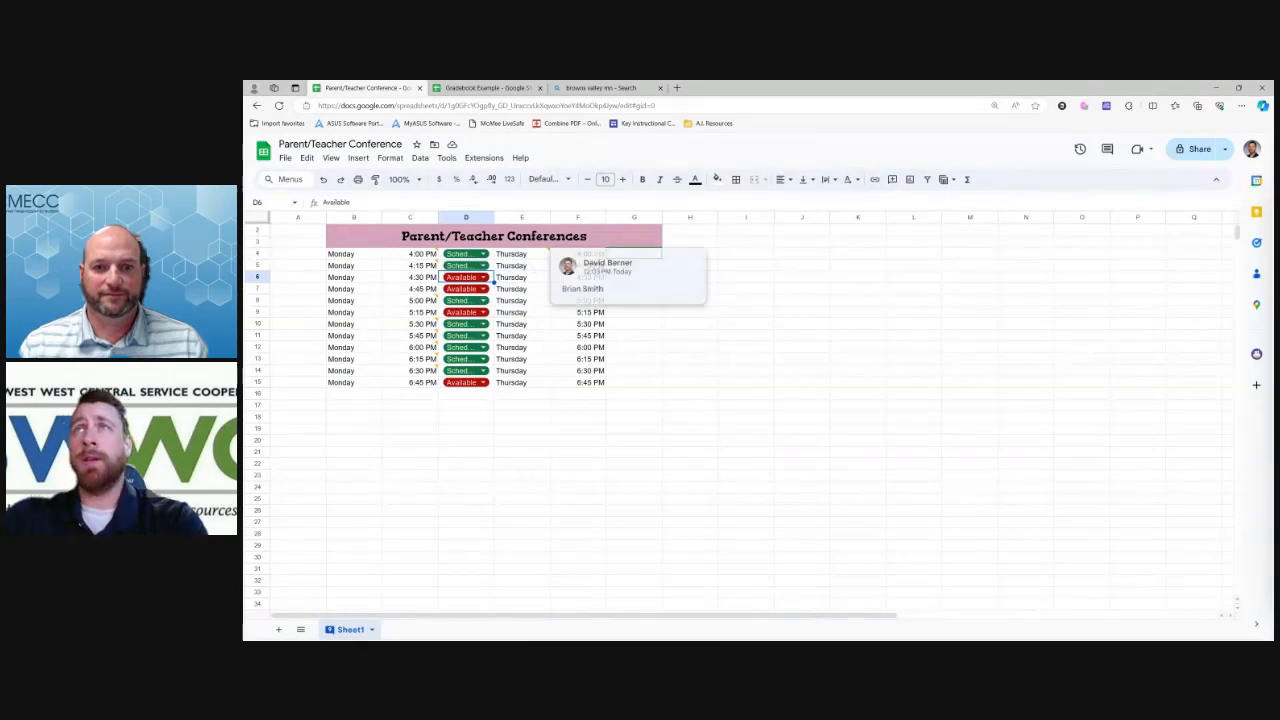
pyautogui.rightClick(528, 265)
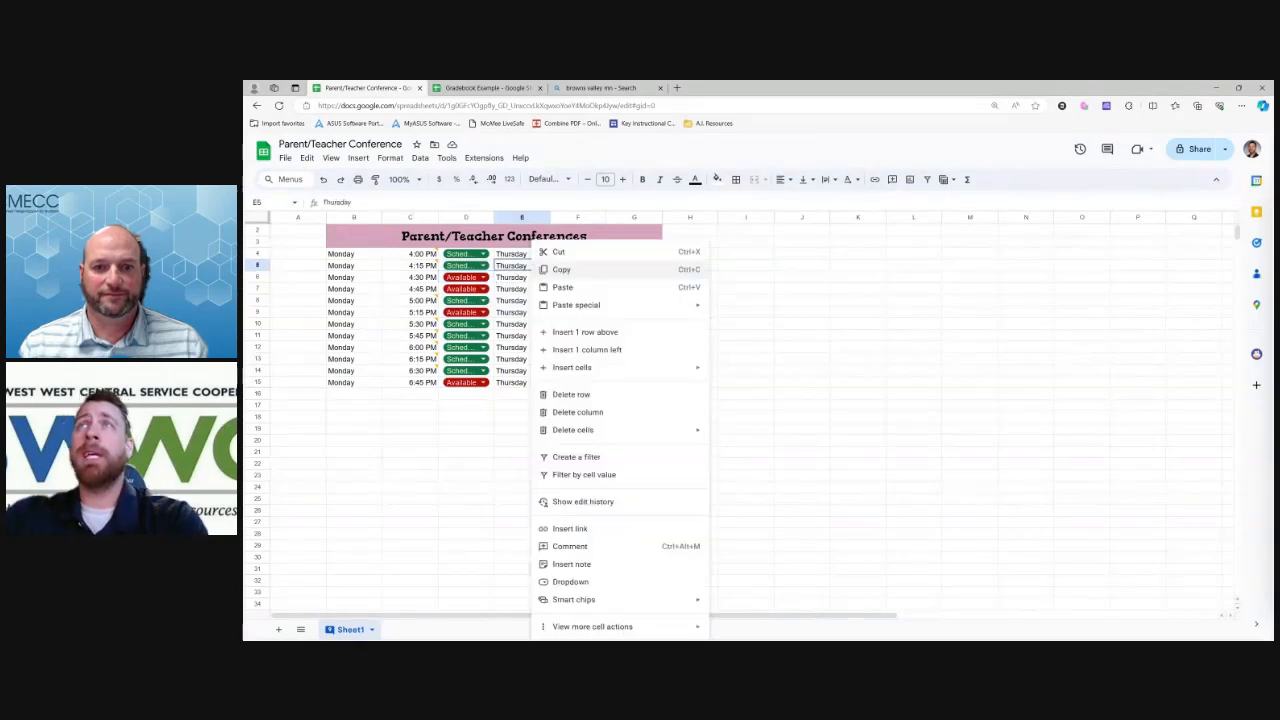
pyautogui.click(526, 266)
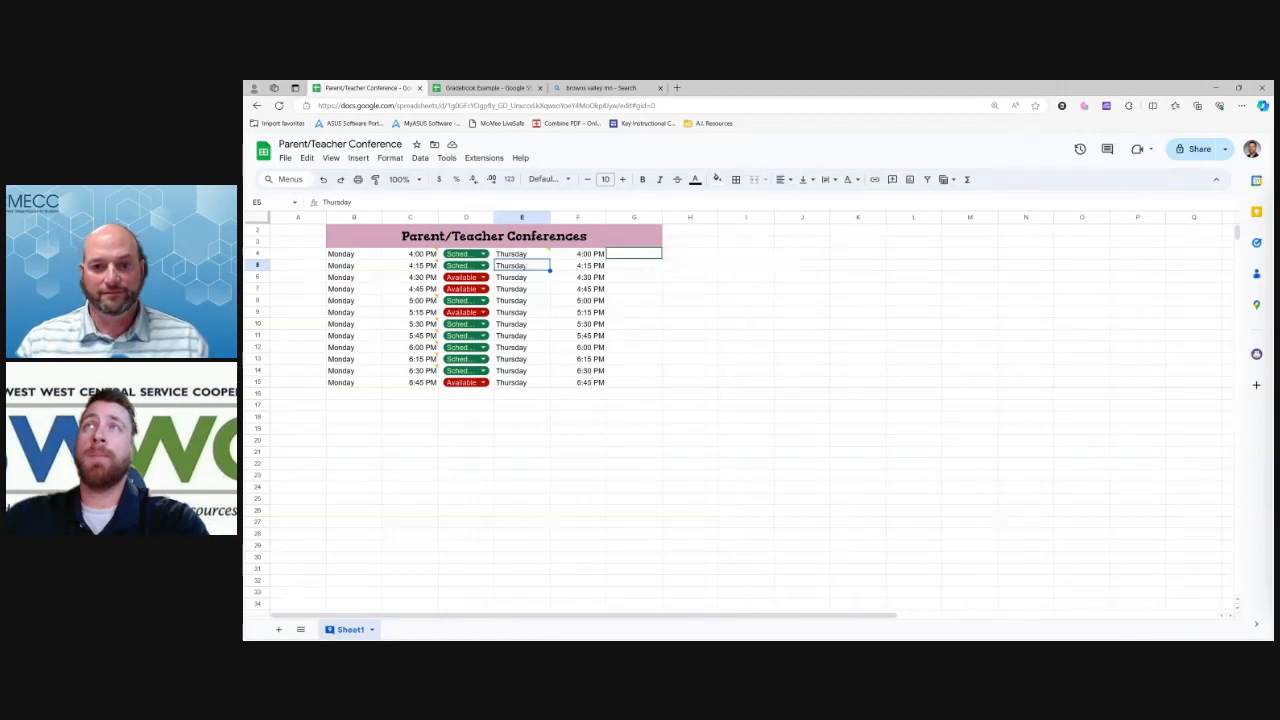
pyautogui.rightClick(526, 266)
pyautogui.click(570, 564)
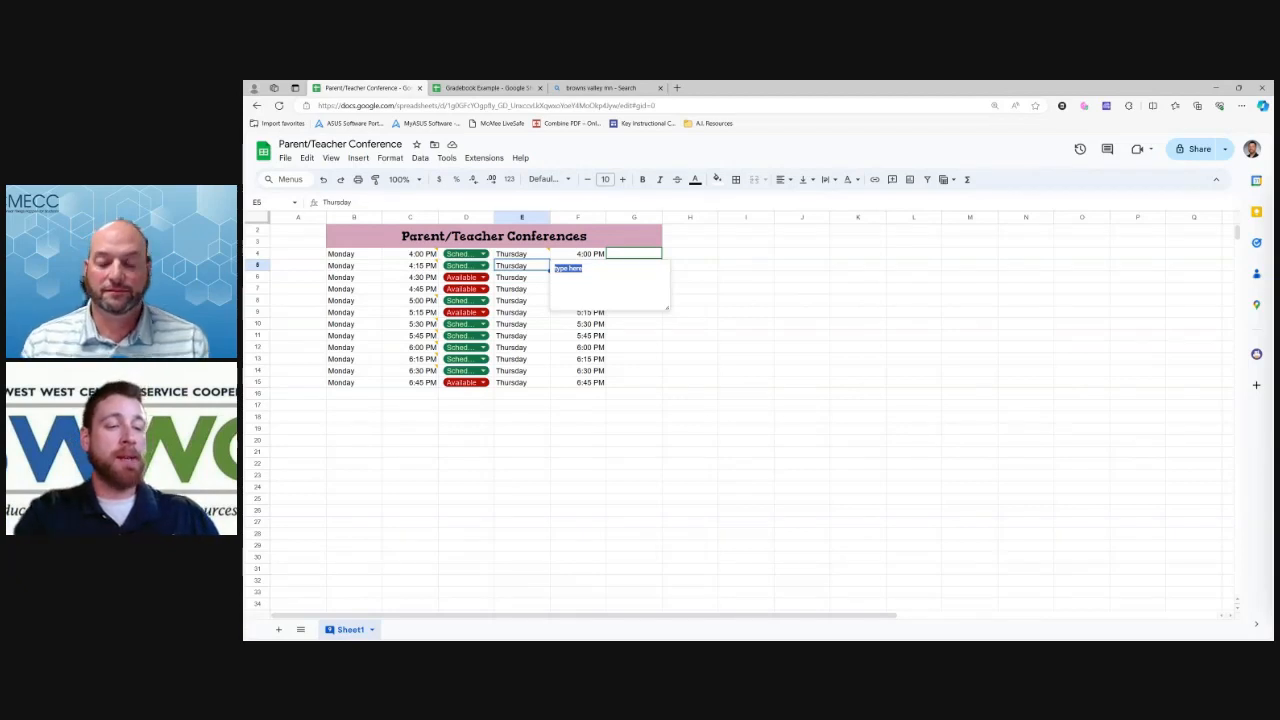
pyautogui.write('W')
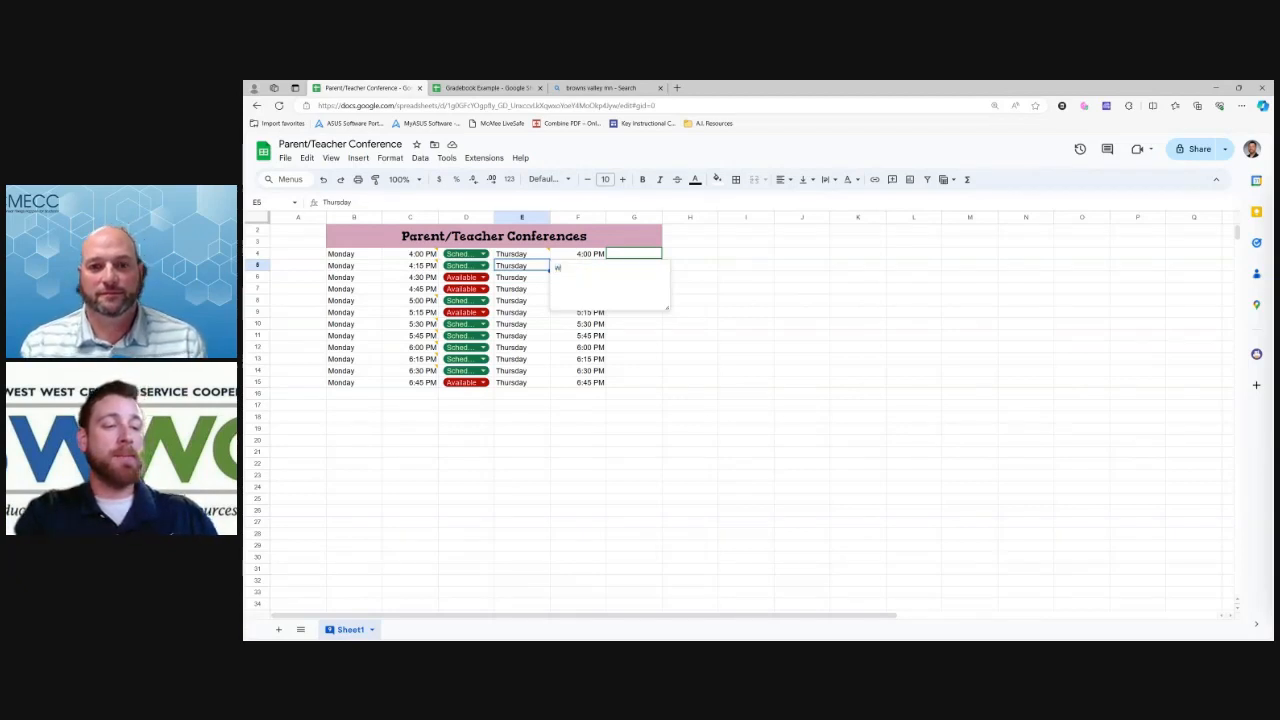
pyautogui.press('BackSpace')
pyautogui.write('Received an email about Br')
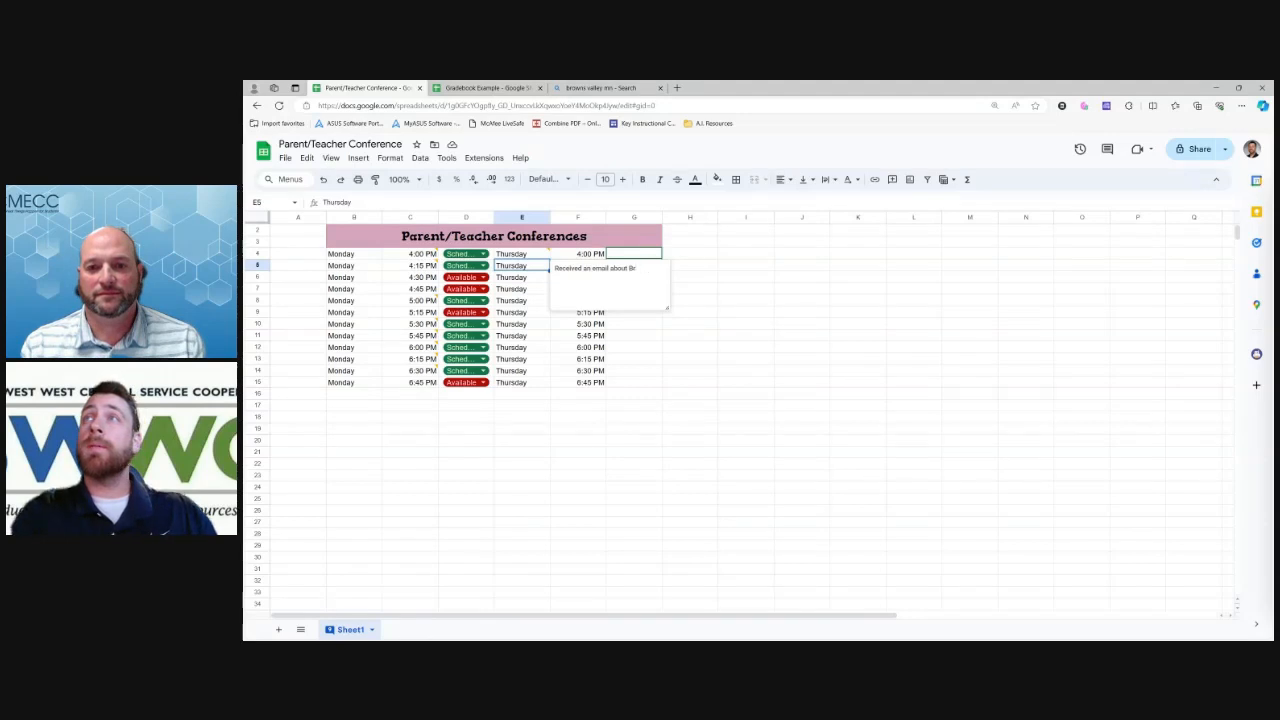
pyautogui.write("ainsan's grade")
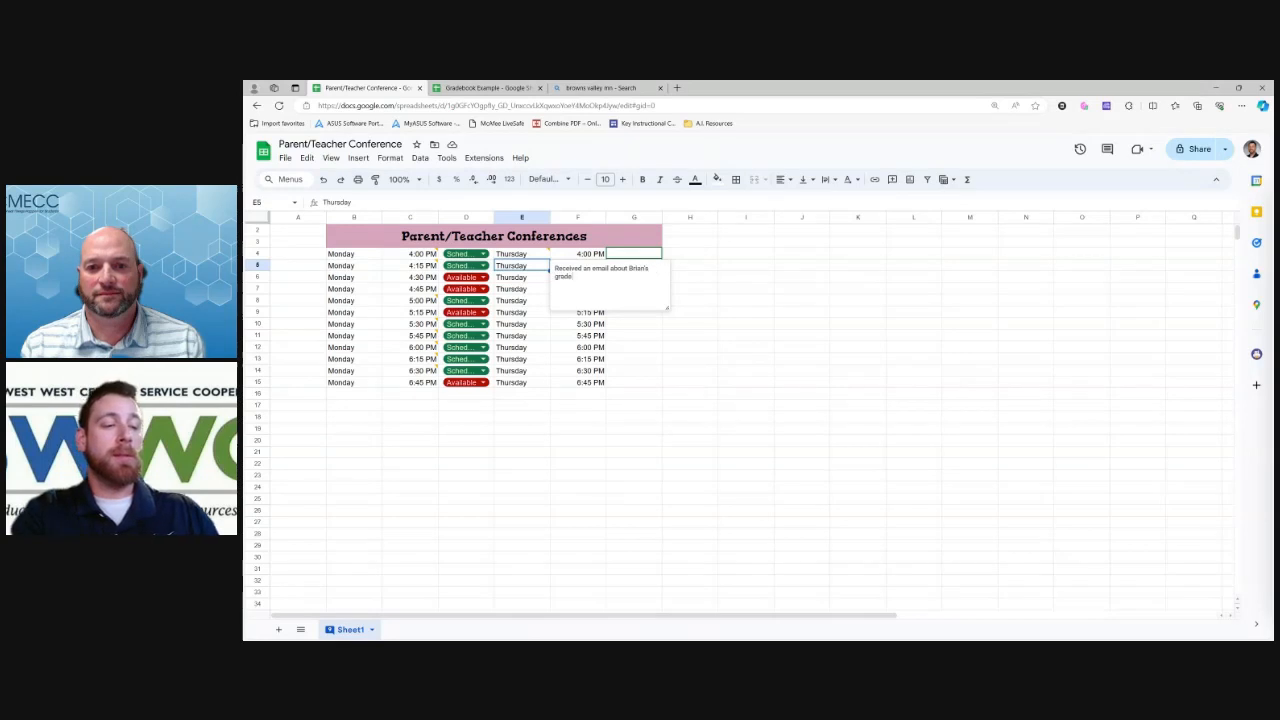
pyautogui.write(' from')
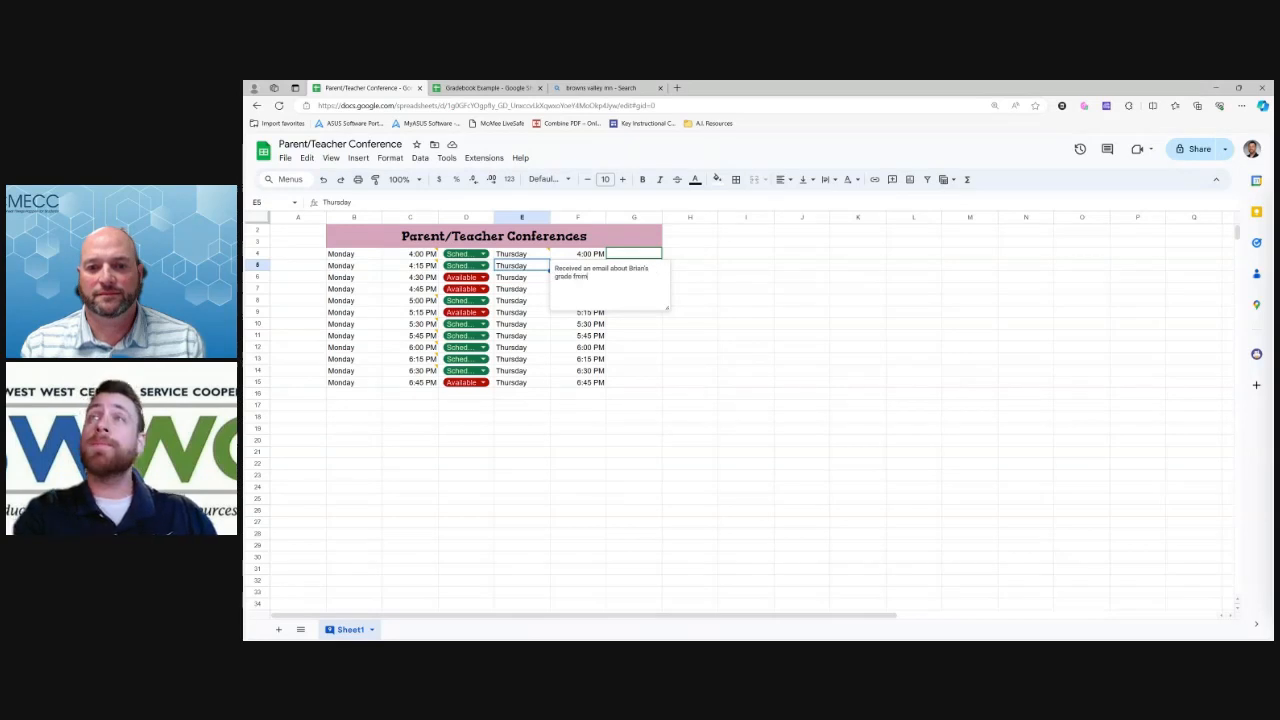
pyautogui.write(' Geography. What missing assignments')
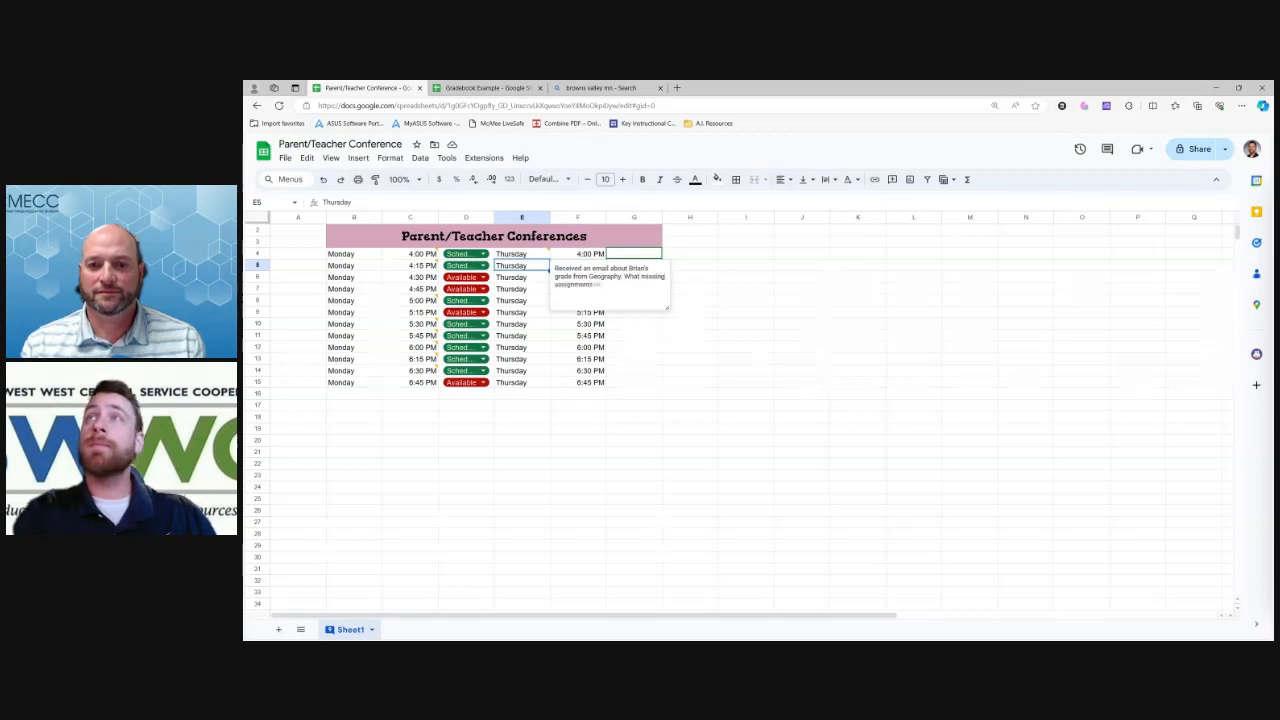
pyautogui.write(' does i')
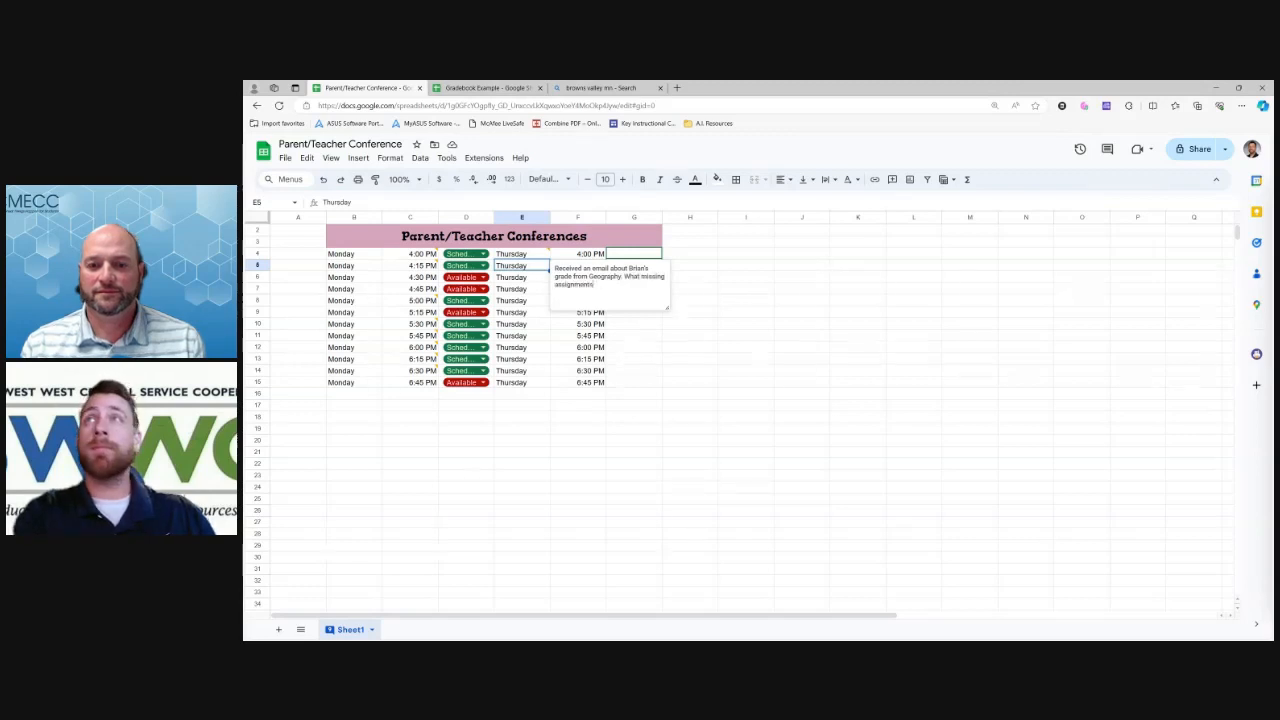
pyautogui.write('e need to')
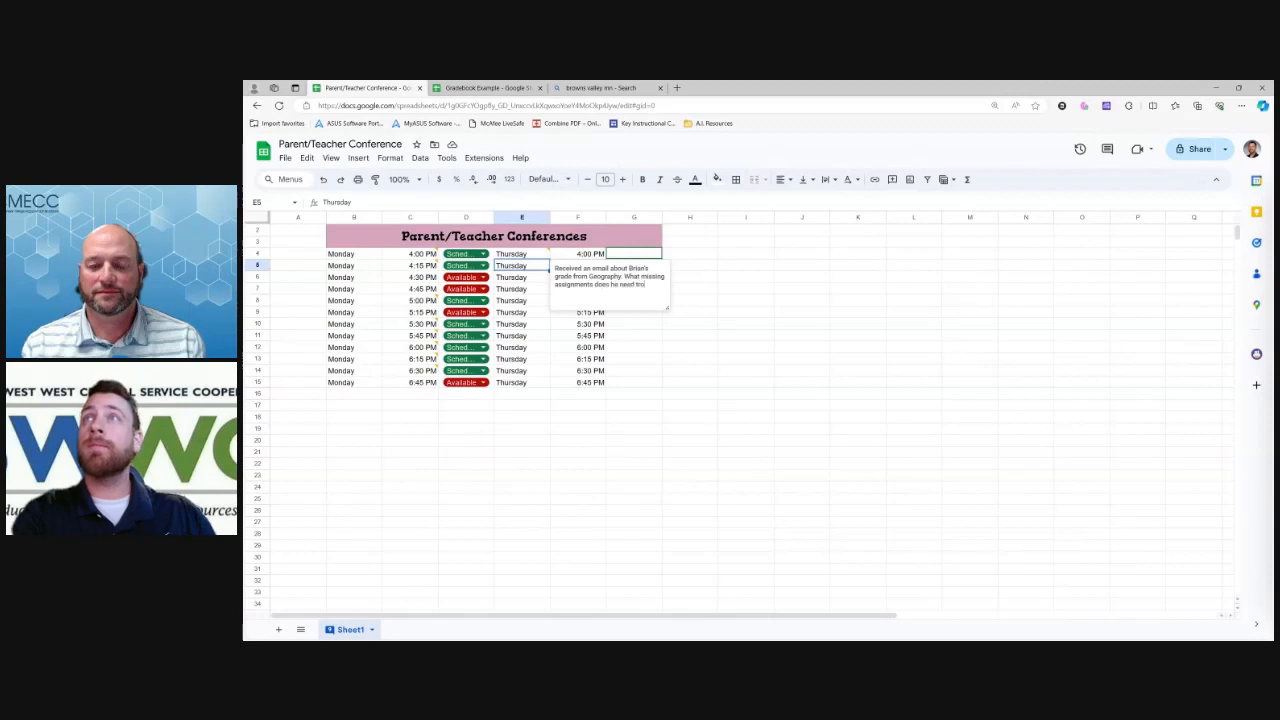
pyautogui.write(' be aware of.')
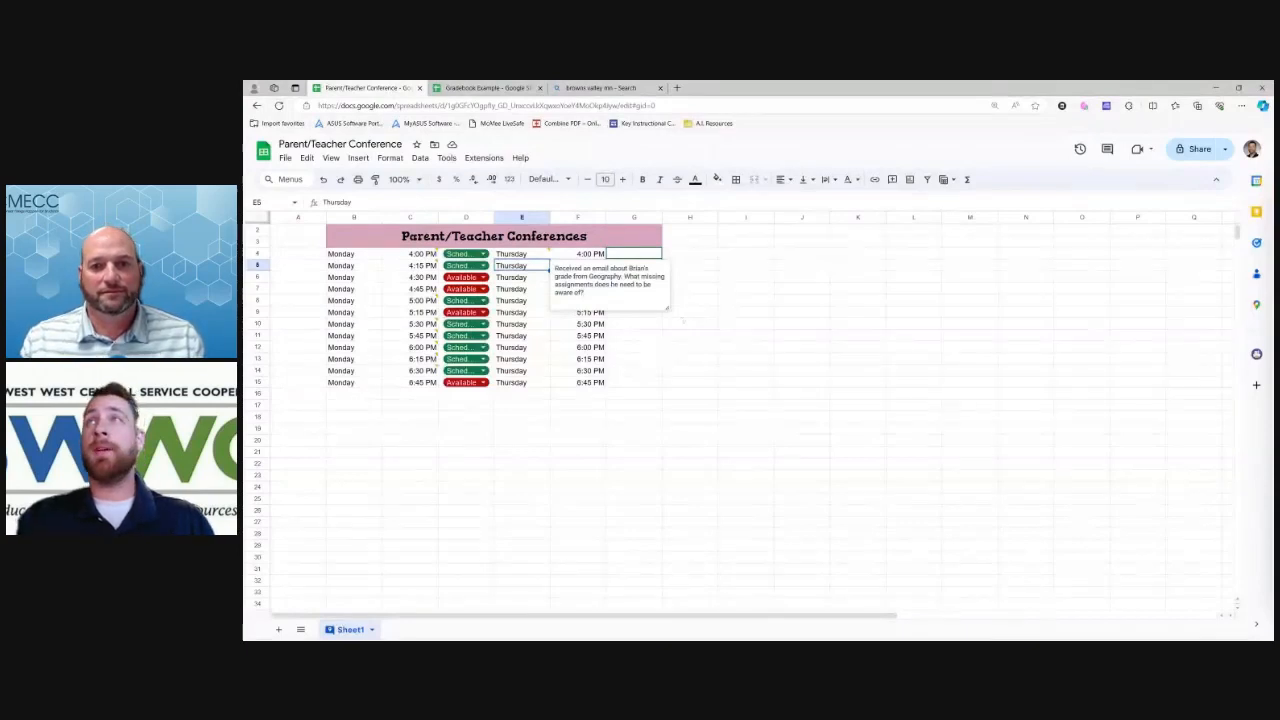
pyautogui.click(666, 310)
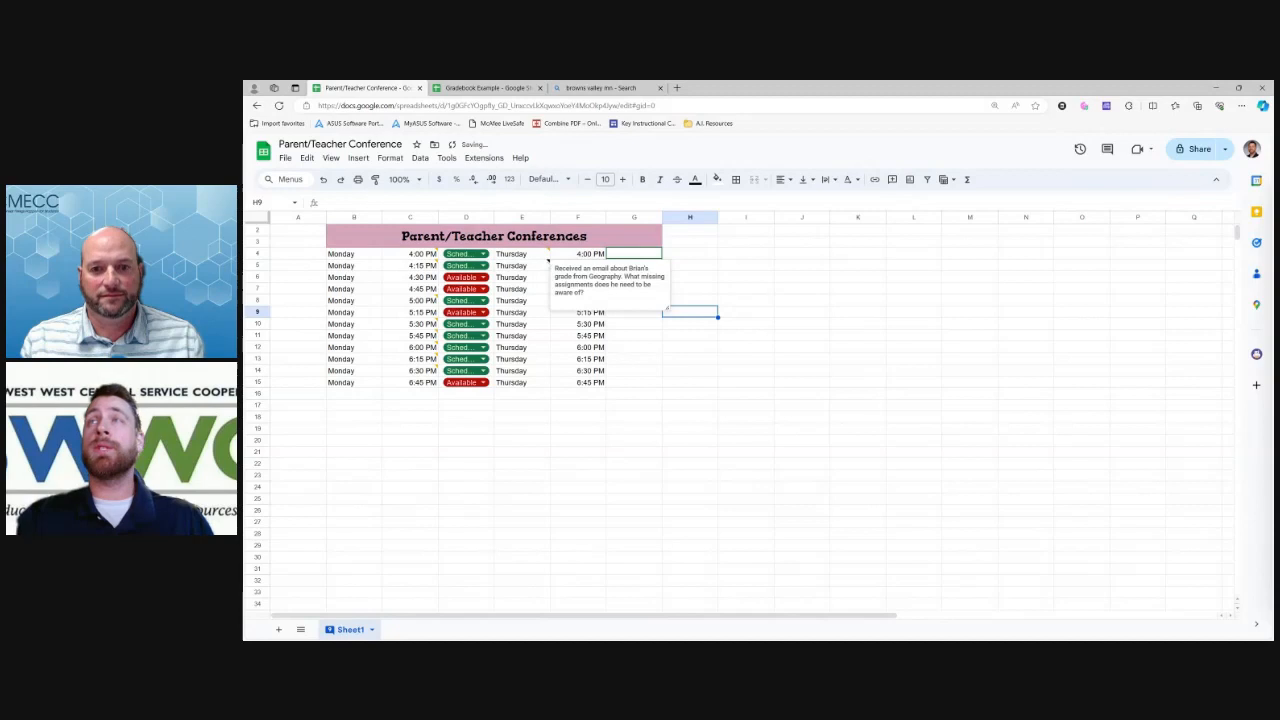
pyautogui.press('F5')
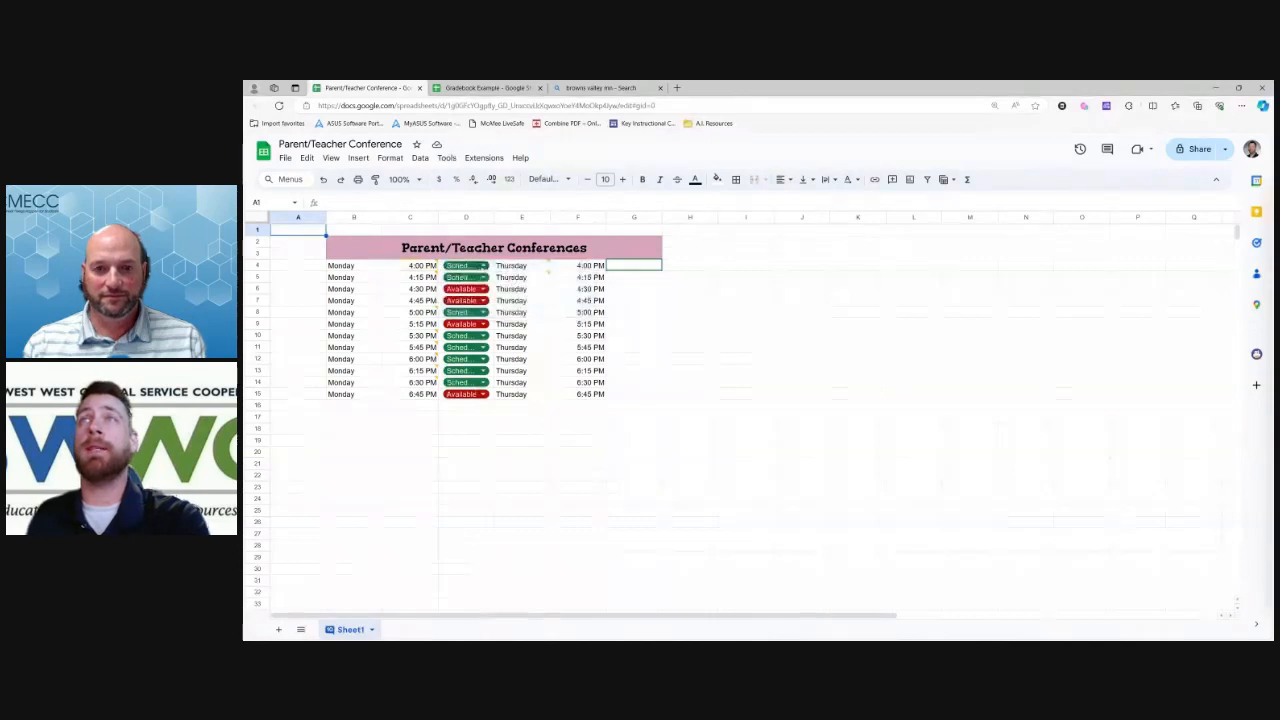
pyautogui.click(465, 265)
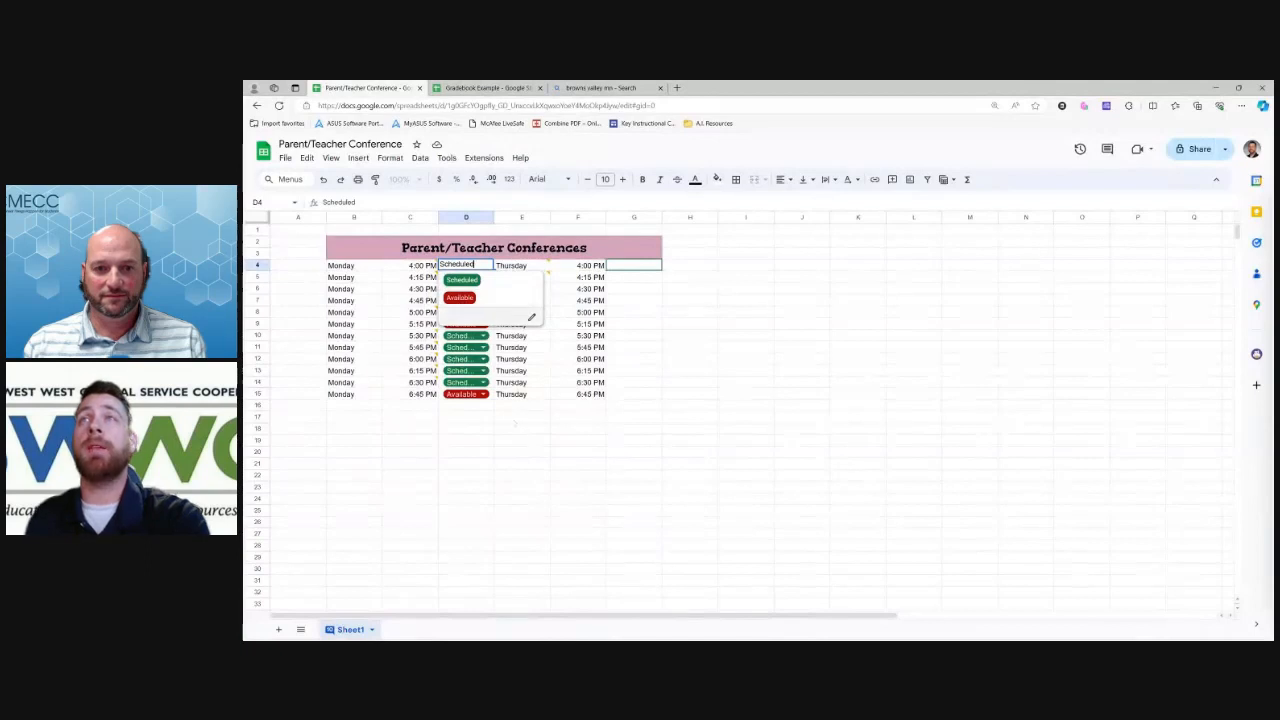
pyautogui.click(465, 405)
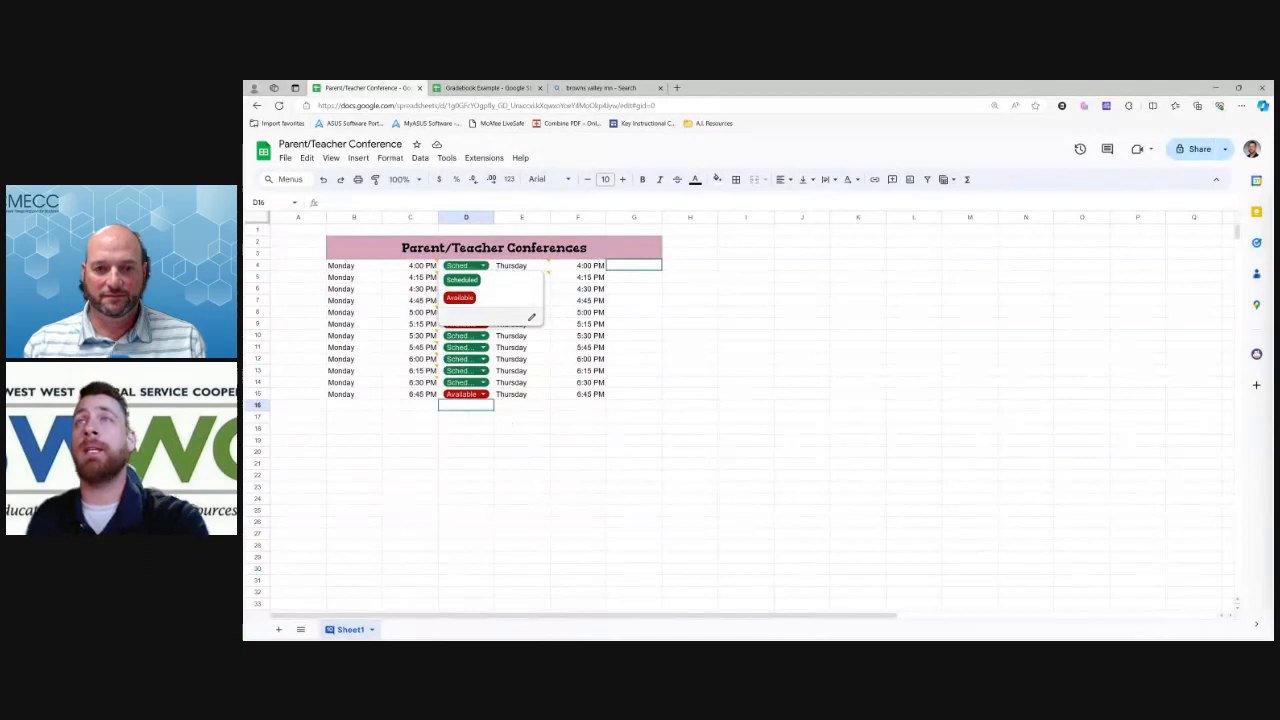
pyautogui.moveTo(465, 265)
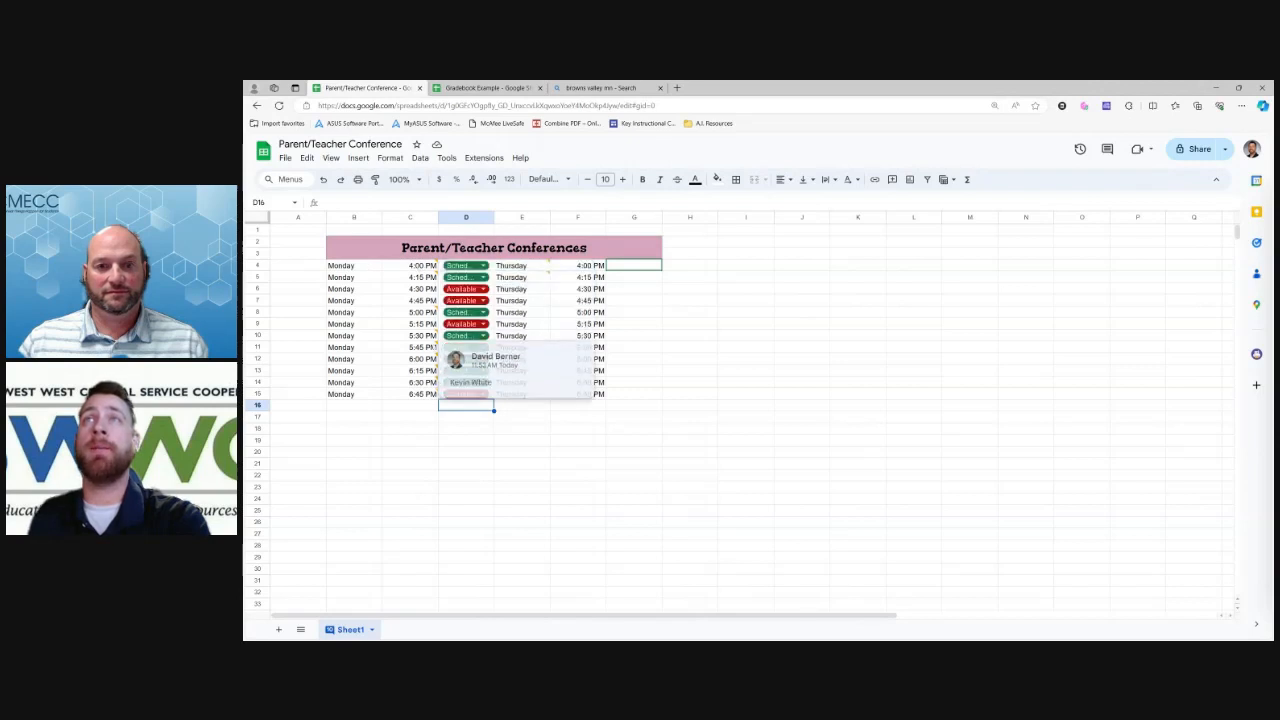
pyautogui.click(480, 265)
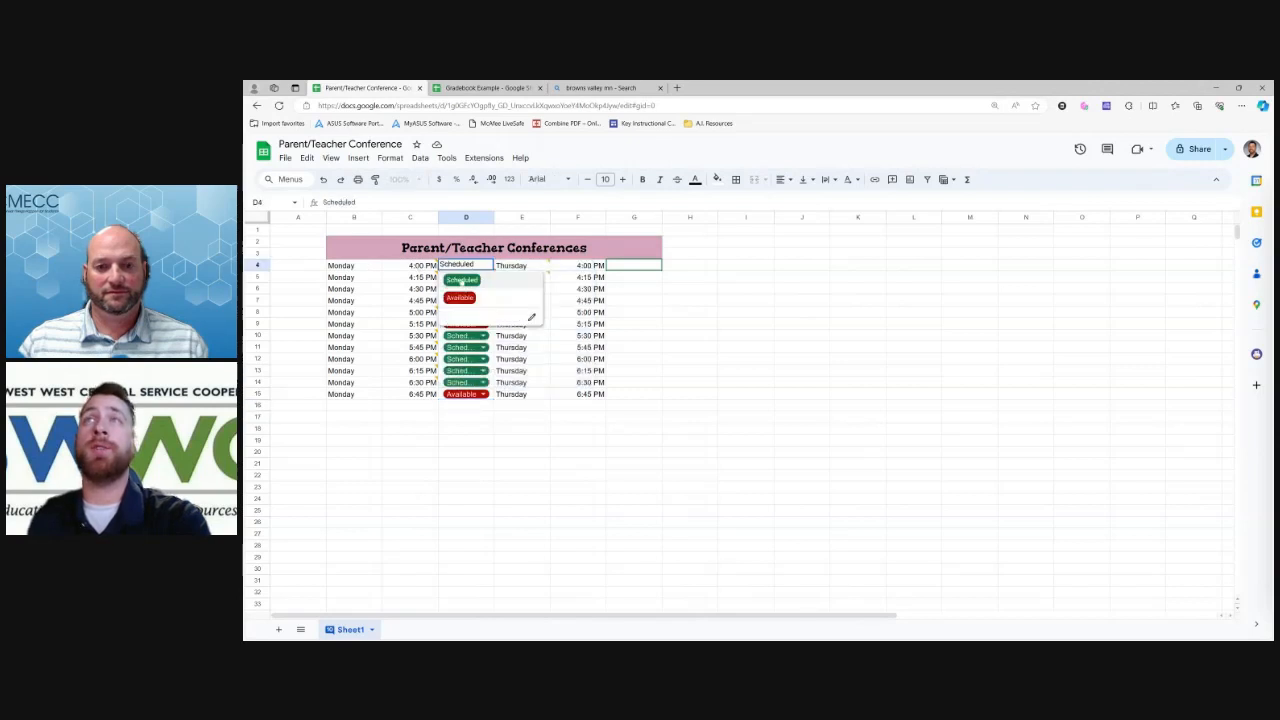
pyautogui.click(461, 280)
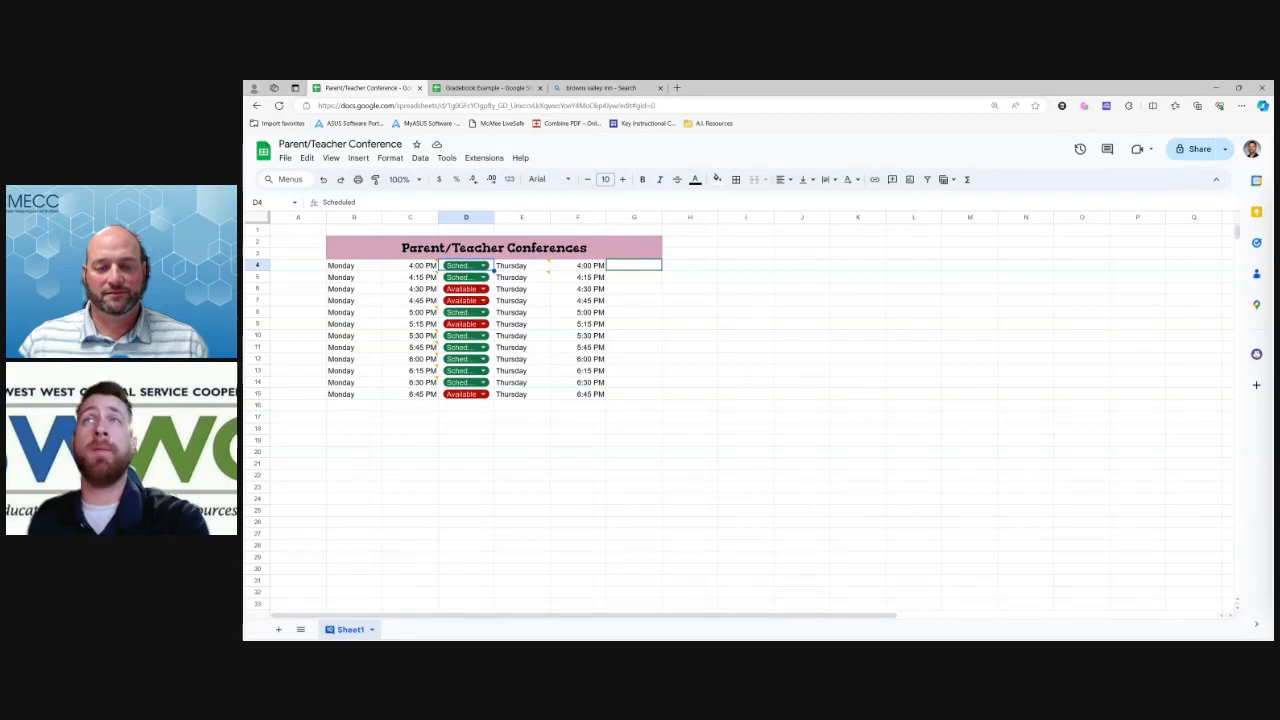
pyautogui.click(483, 289)
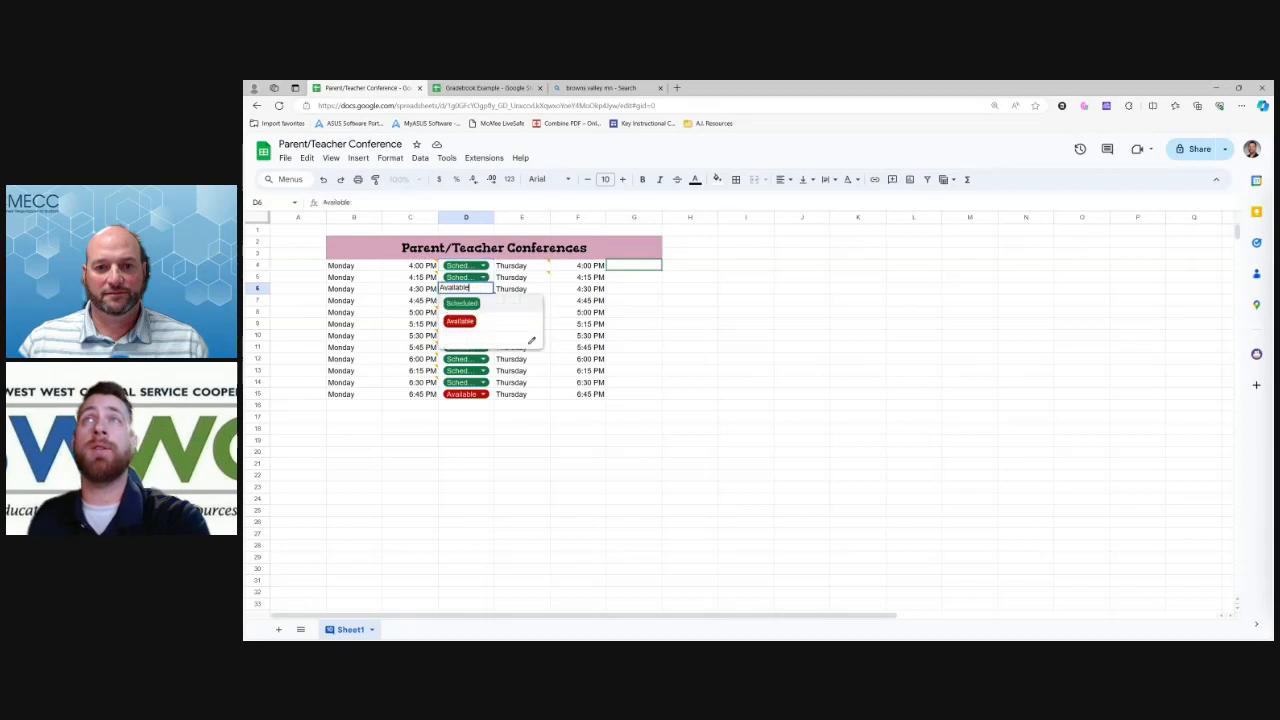
pyautogui.click(521, 416)
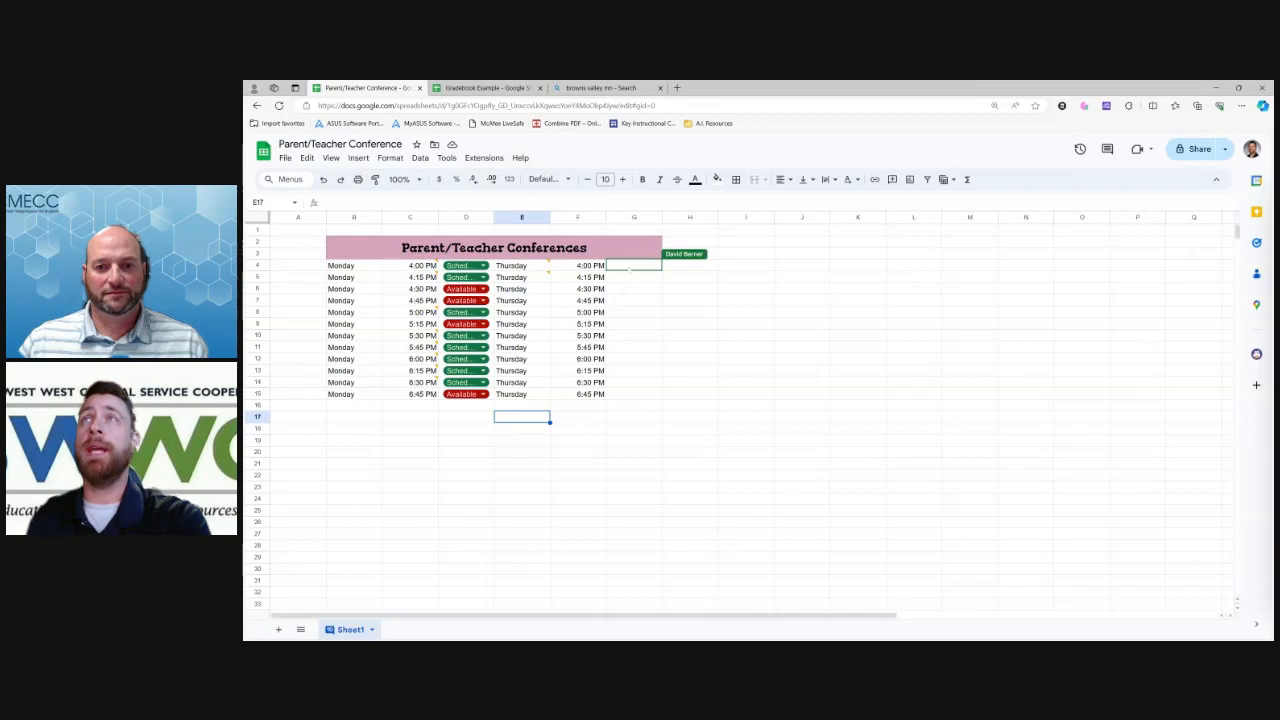
pyautogui.click(629, 268)
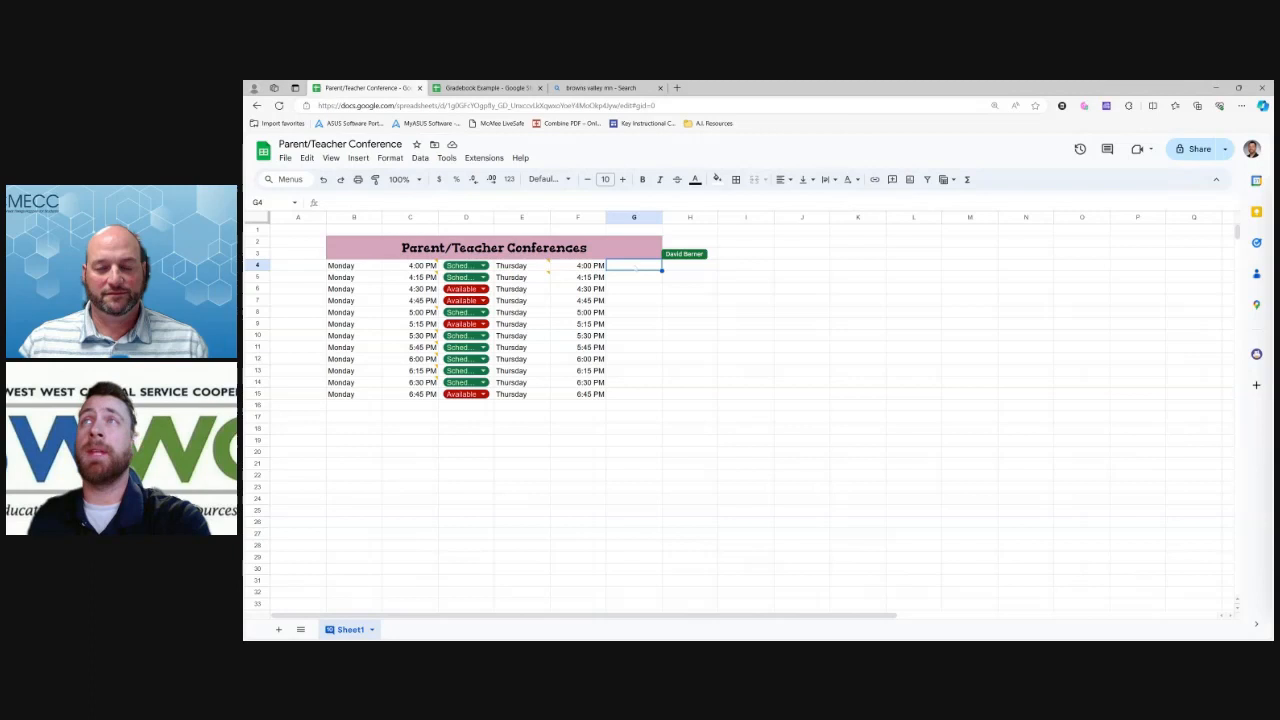
# Make G4 a dropdown and fill it down through G15
pyautogui.rightClick(635, 267)
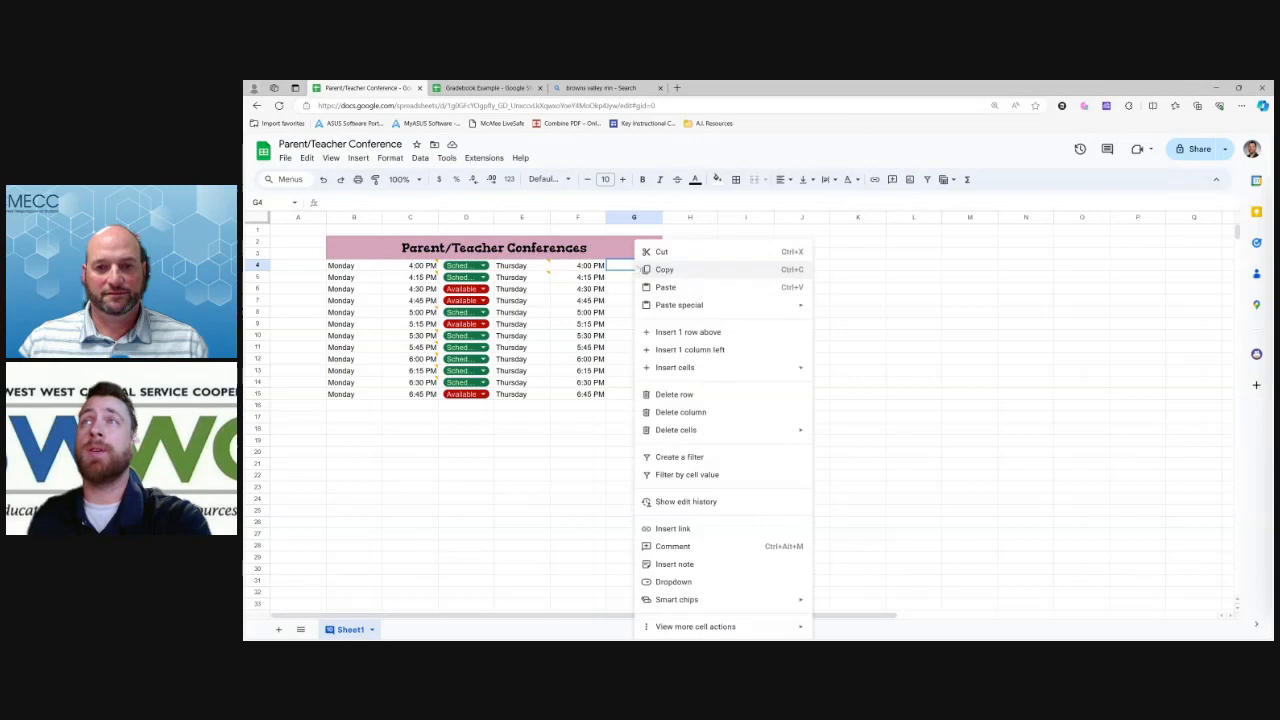
pyautogui.click(688, 582)
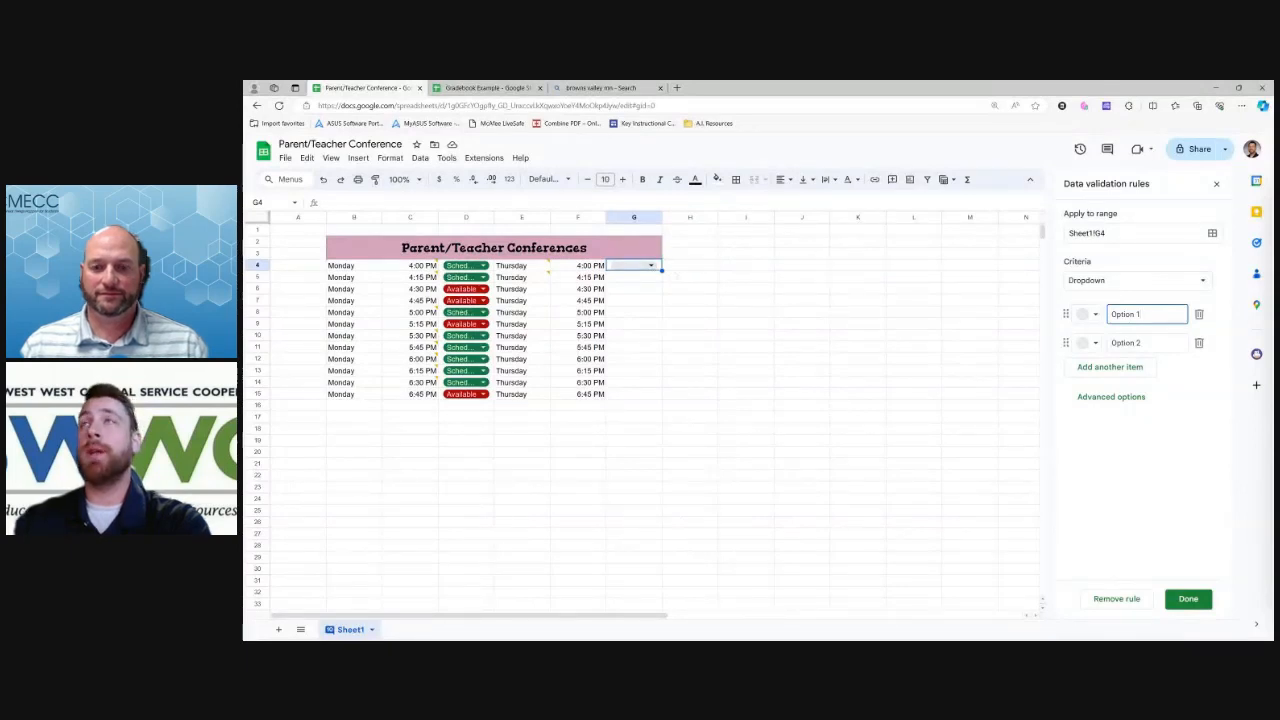
pyautogui.moveTo(661, 270); pyautogui.dragTo(661, 398)
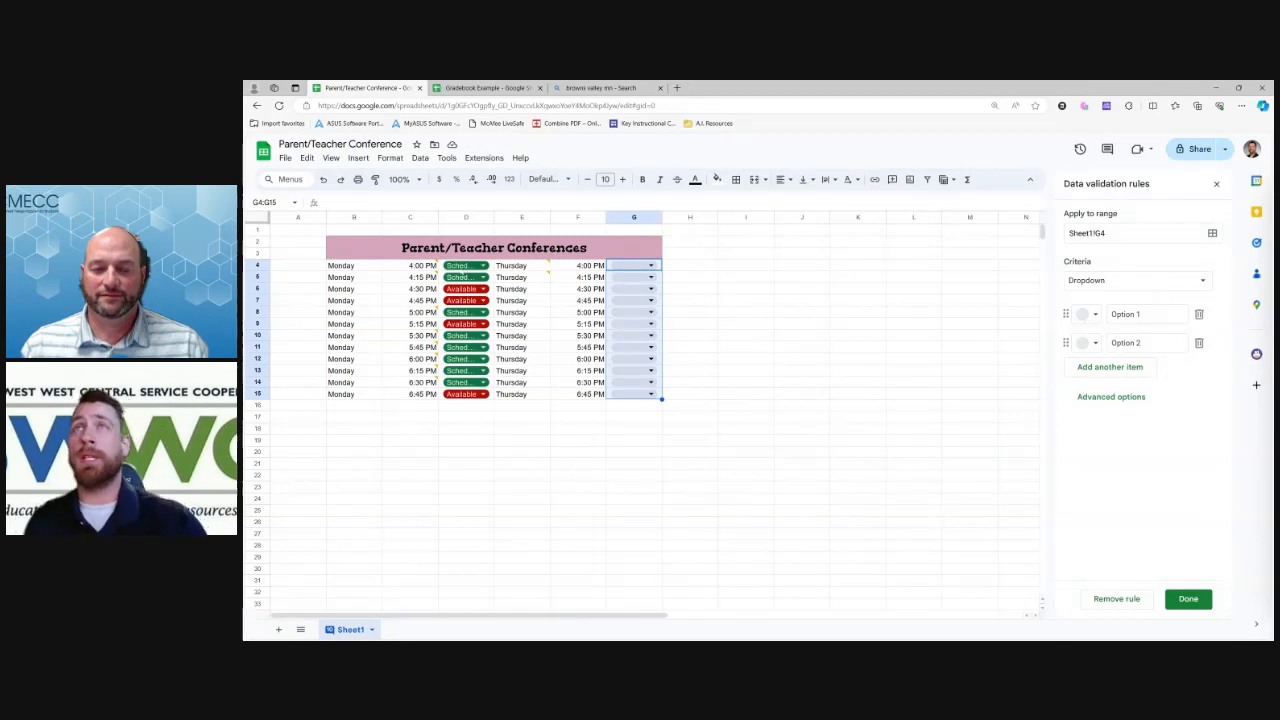
# Replace the placeholder options with Scheduled and Available, deleting the extra empty option rows
pyautogui.moveTo(1145, 315); pyautogui.dragTo(1082, 342)
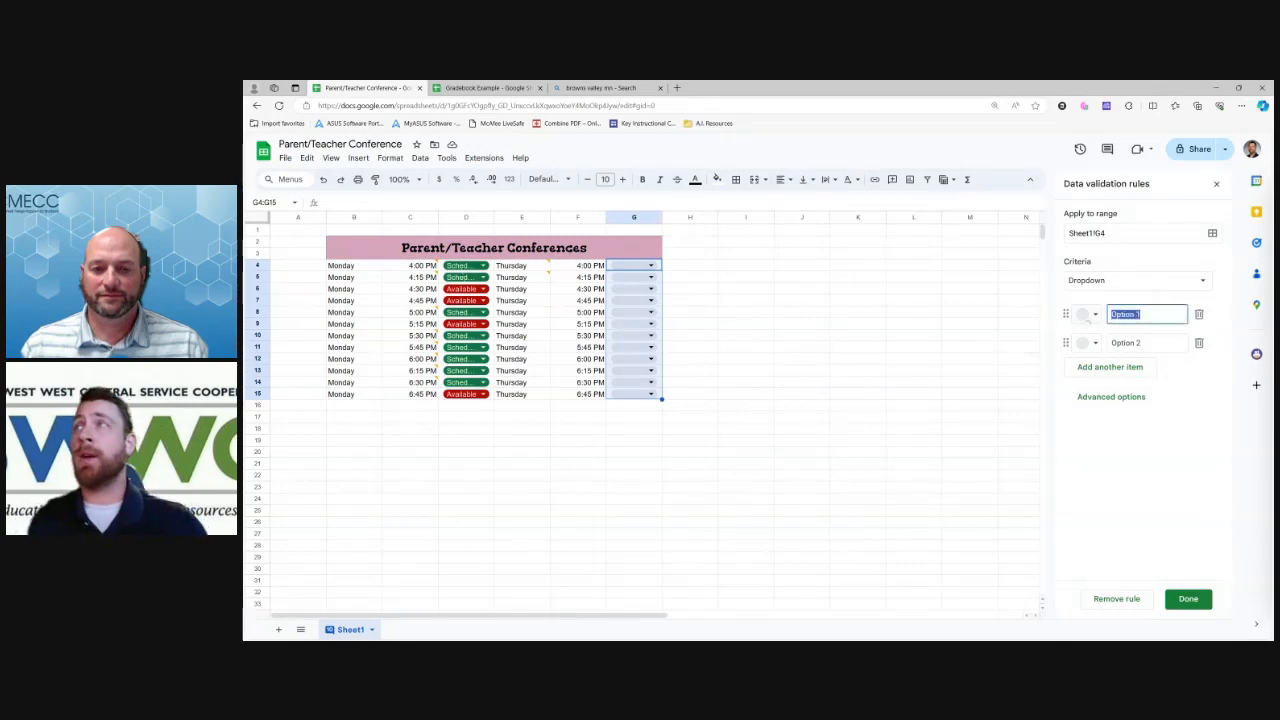
pyautogui.write('Sched')
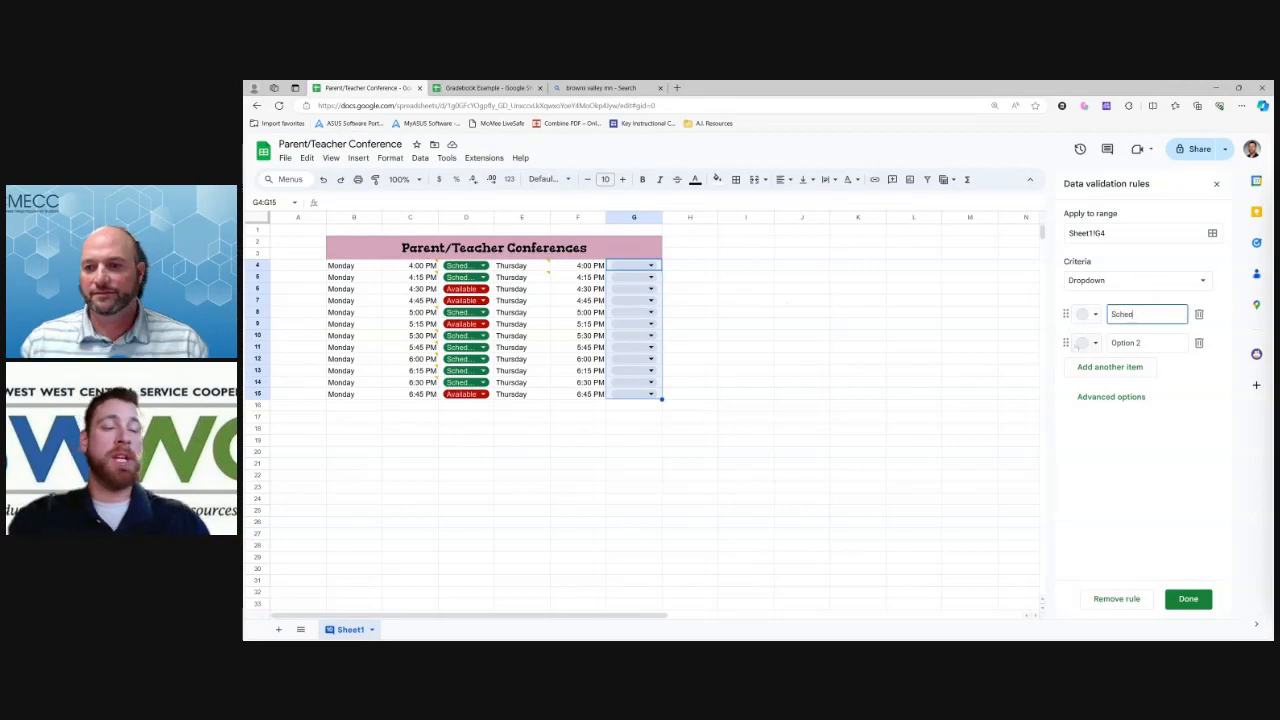
pyautogui.write('uled')
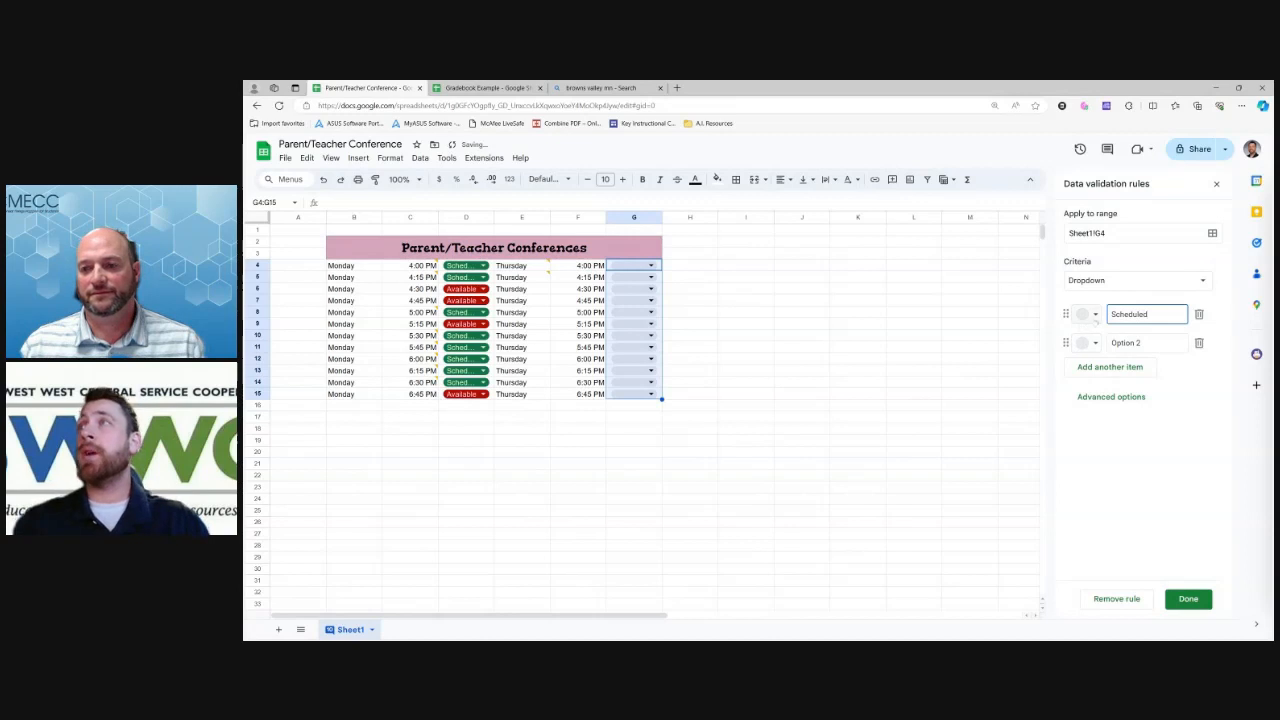
pyautogui.press('Return')
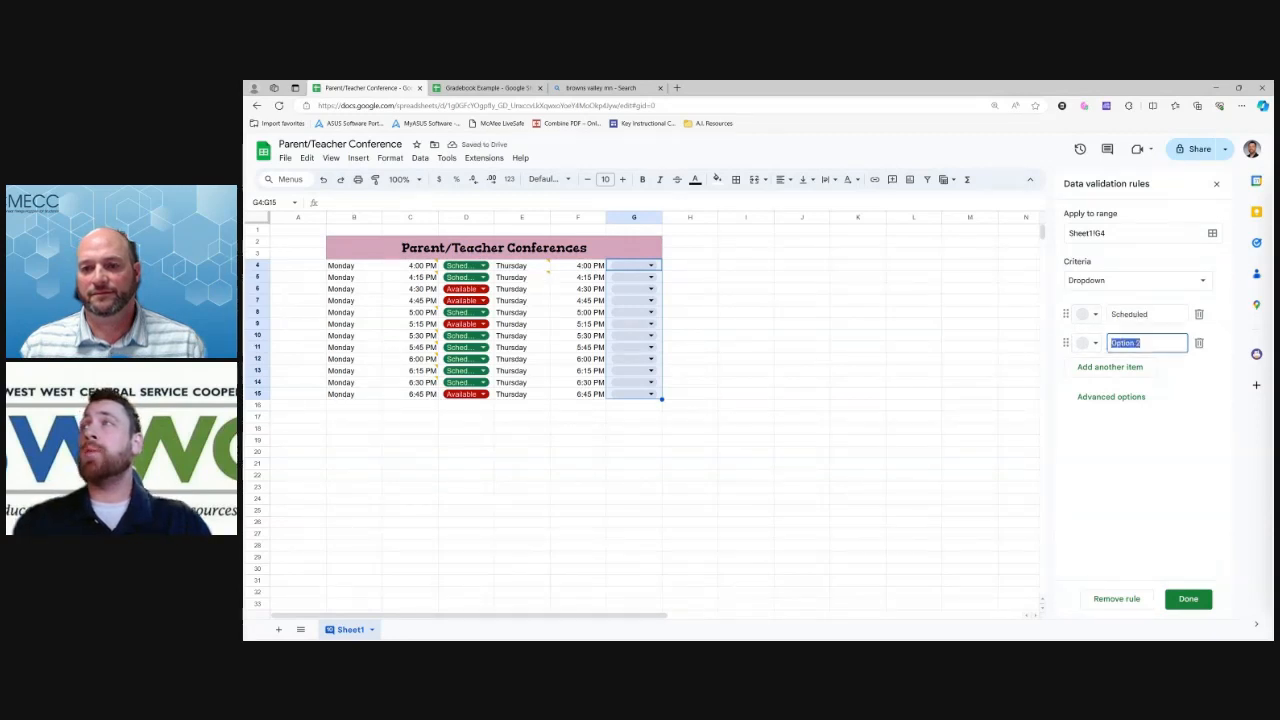
pyautogui.write('Available')
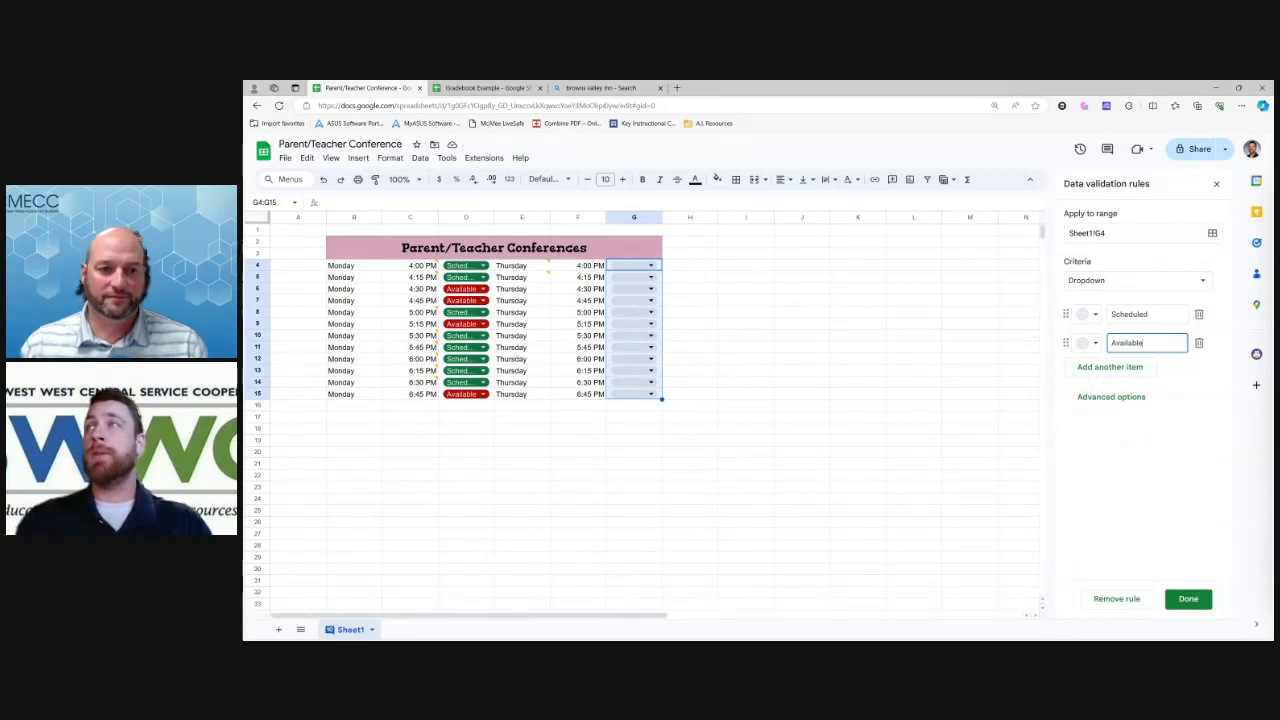
pyautogui.click(1110, 367)
pyautogui.click(1110, 396)
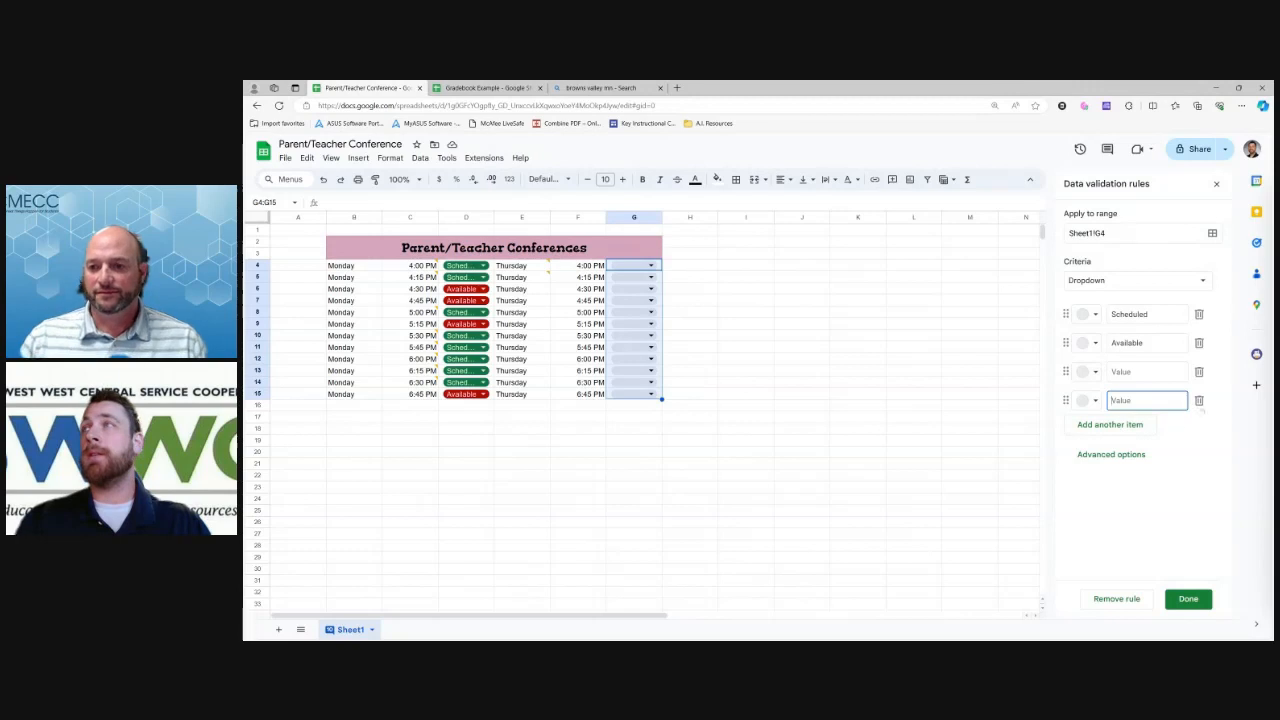
pyautogui.click(1199, 400)
pyautogui.click(1199, 372)
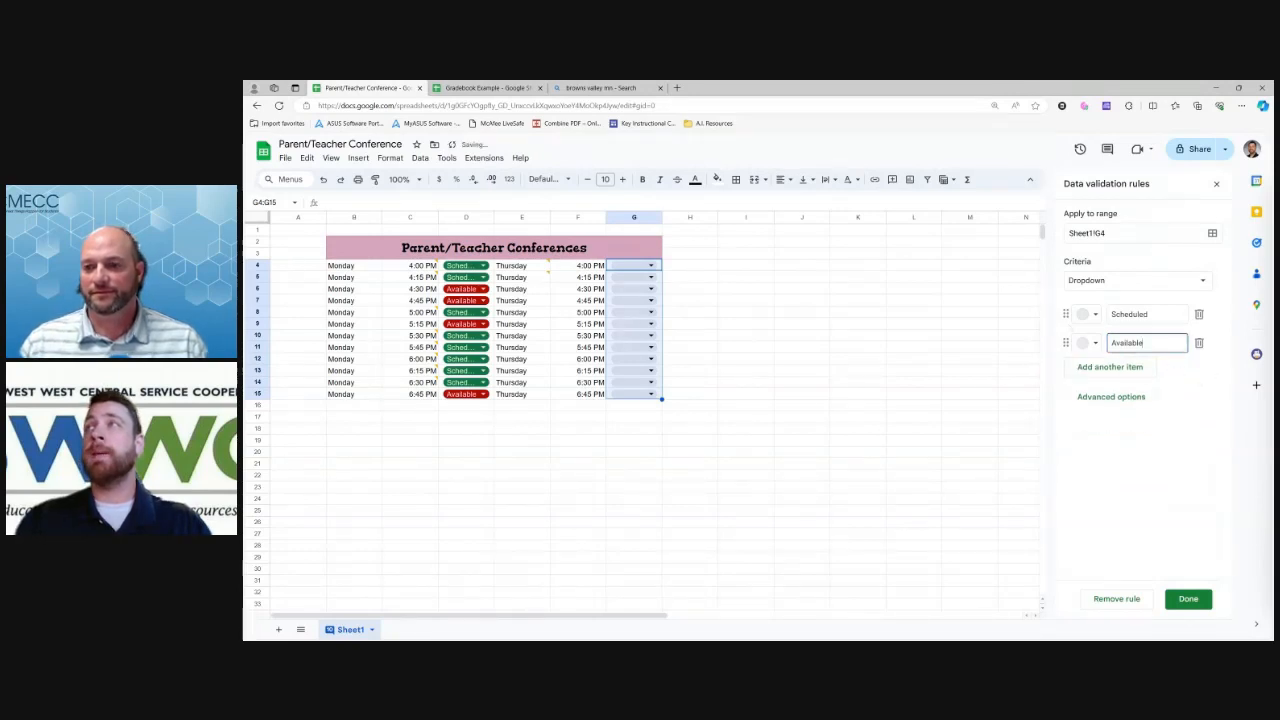
# Colour Scheduled green and Available red, then save the G4:G15 rule and close the sidebar
pyautogui.click(1089, 315)
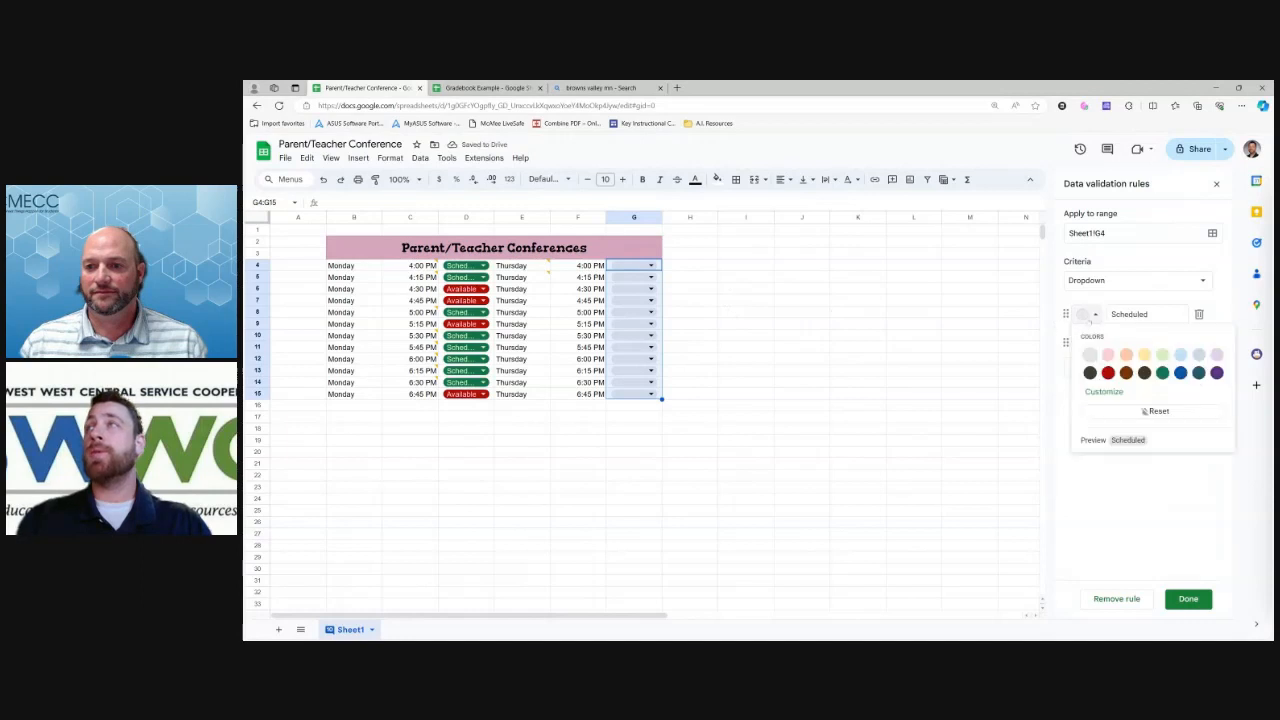
pyautogui.click(1162, 373)
pyautogui.click(1089, 343)
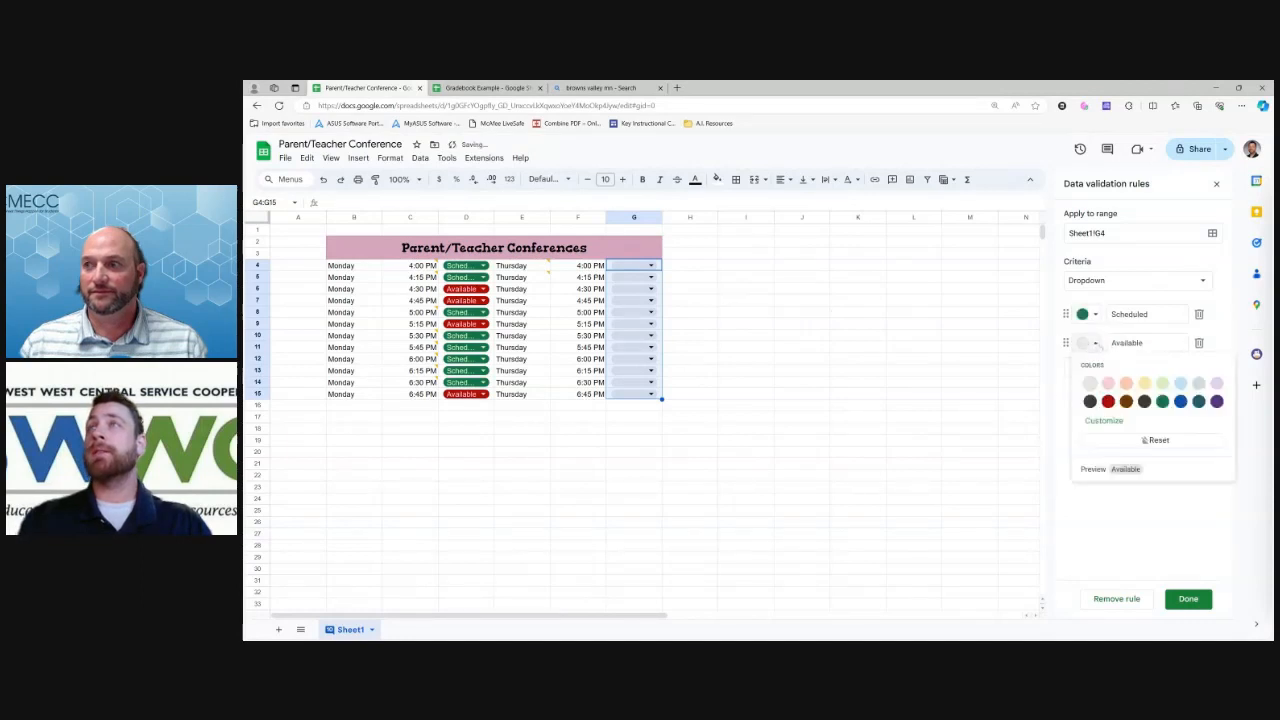
pyautogui.click(1108, 401)
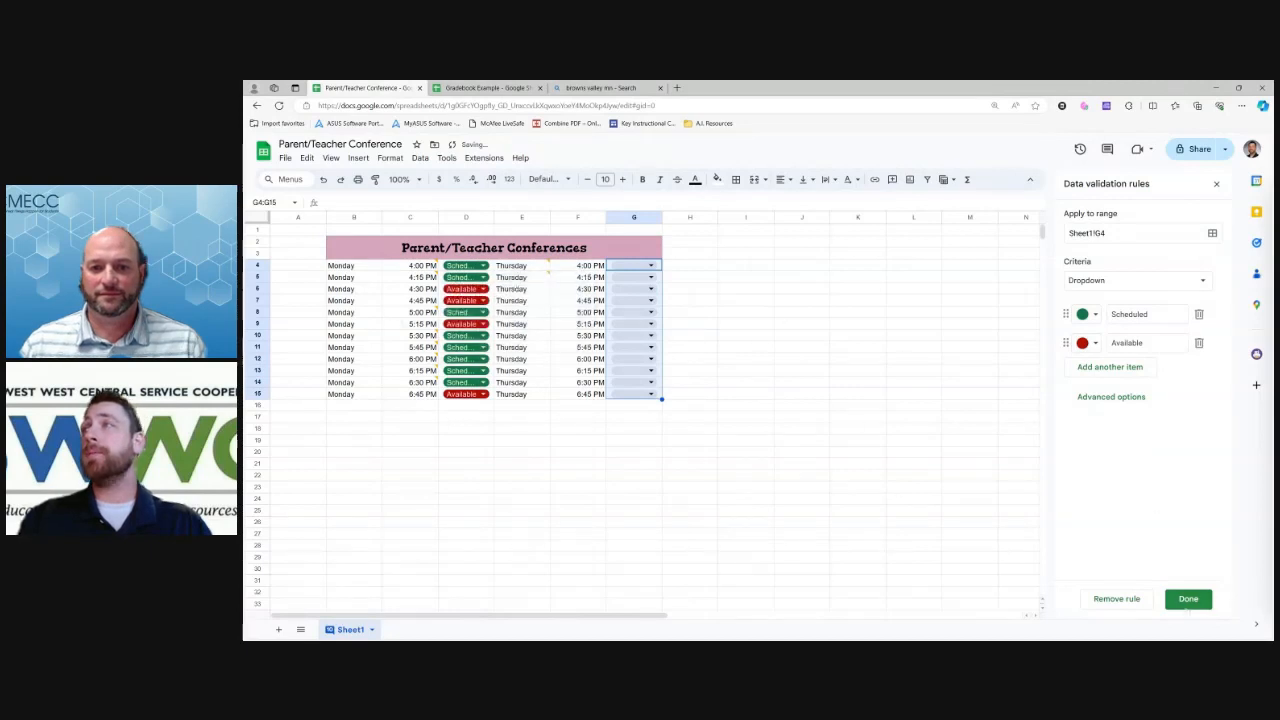
pyautogui.click(1189, 599)
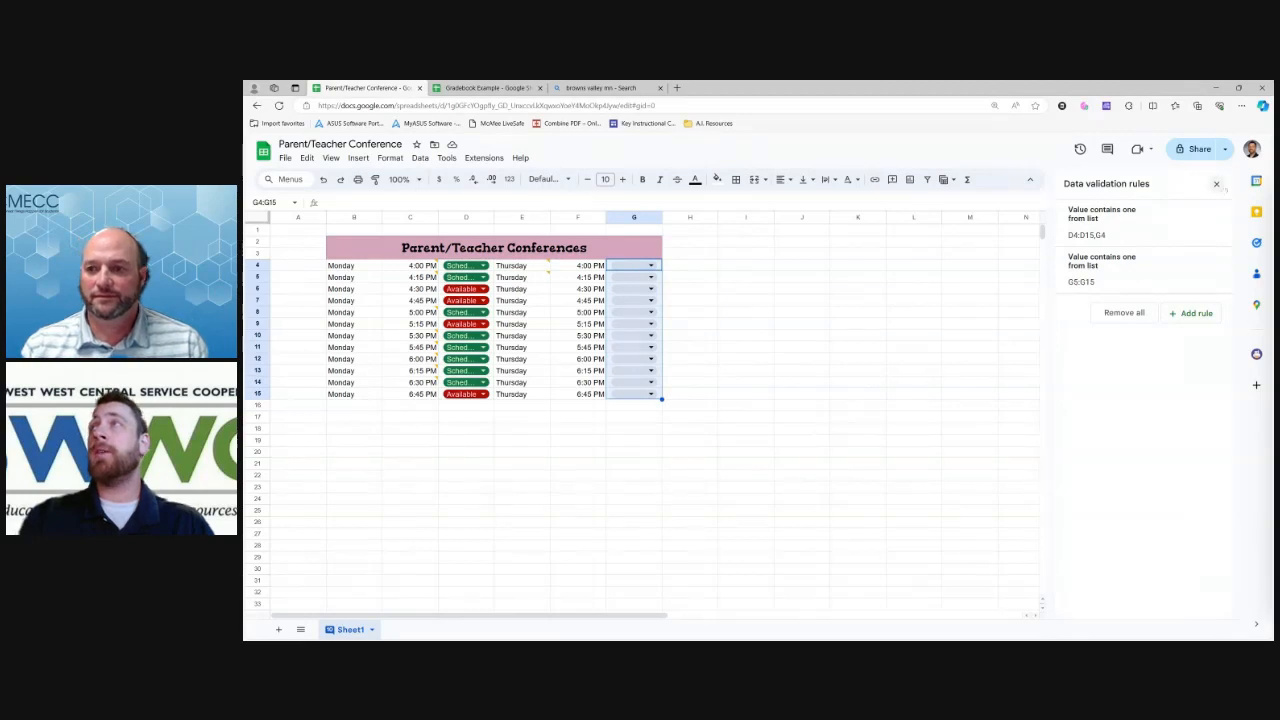
pyautogui.click(1217, 184)
# Set G4 to the Scheduled chip, after G5 accidentally gets Option 2
pyautogui.click(870, 324)
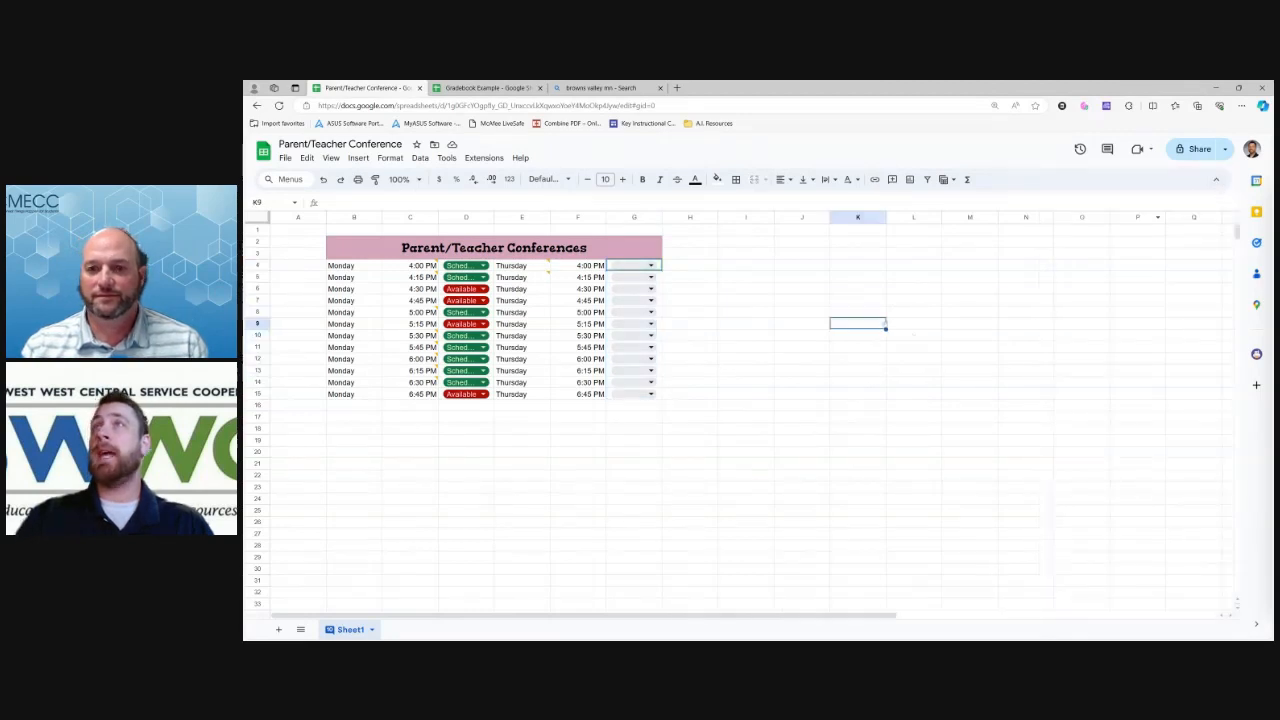
pyautogui.click(651, 265)
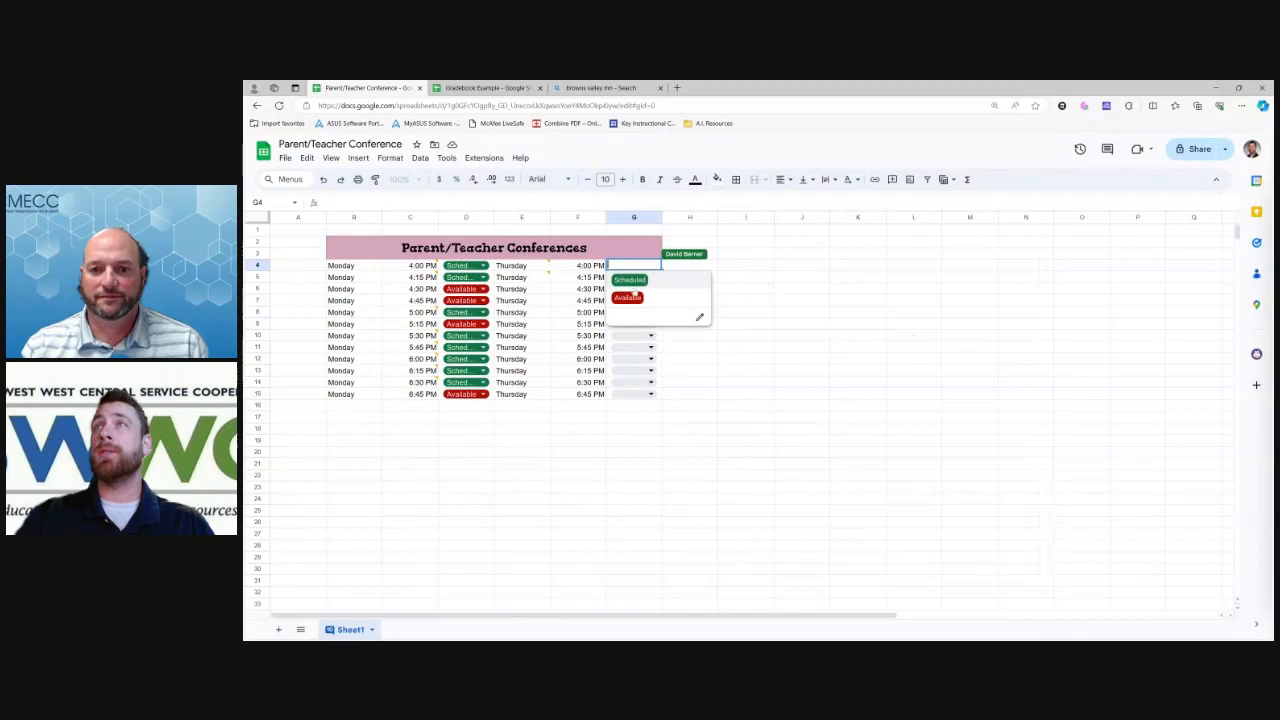
pyautogui.click(626, 277)
pyautogui.click(650, 277)
pyautogui.click(628, 304)
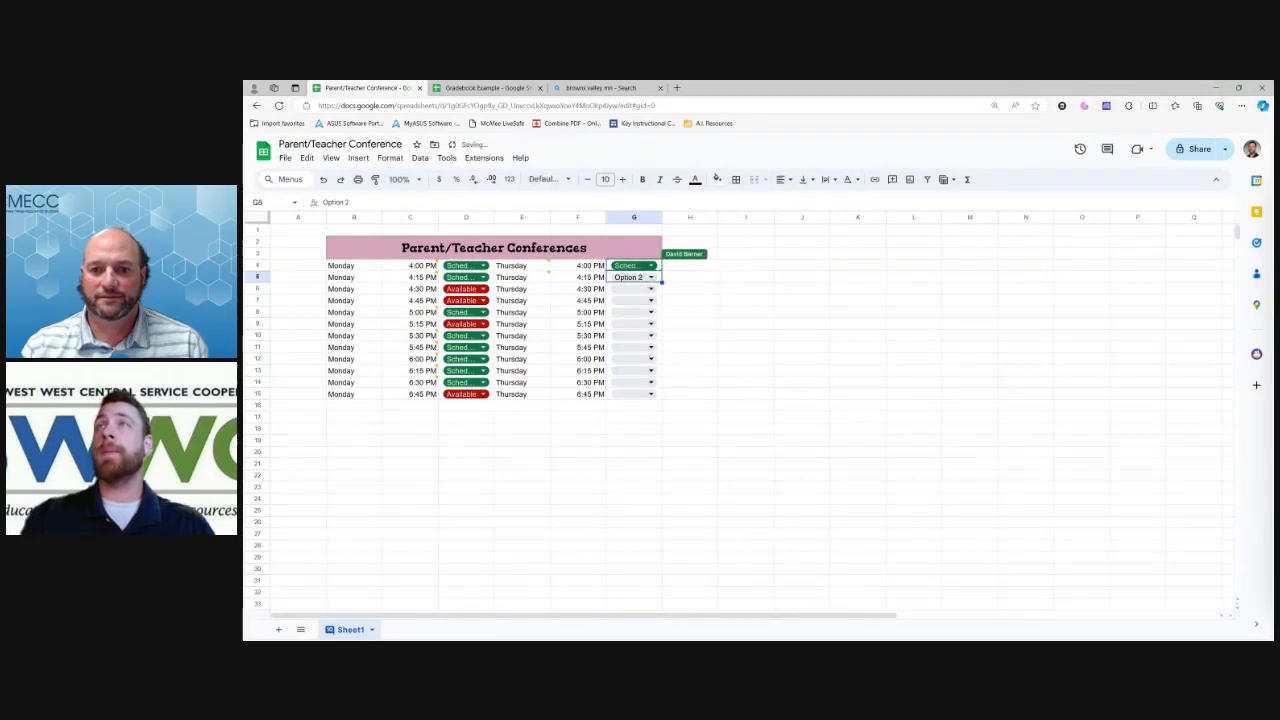
pyautogui.click(651, 265)
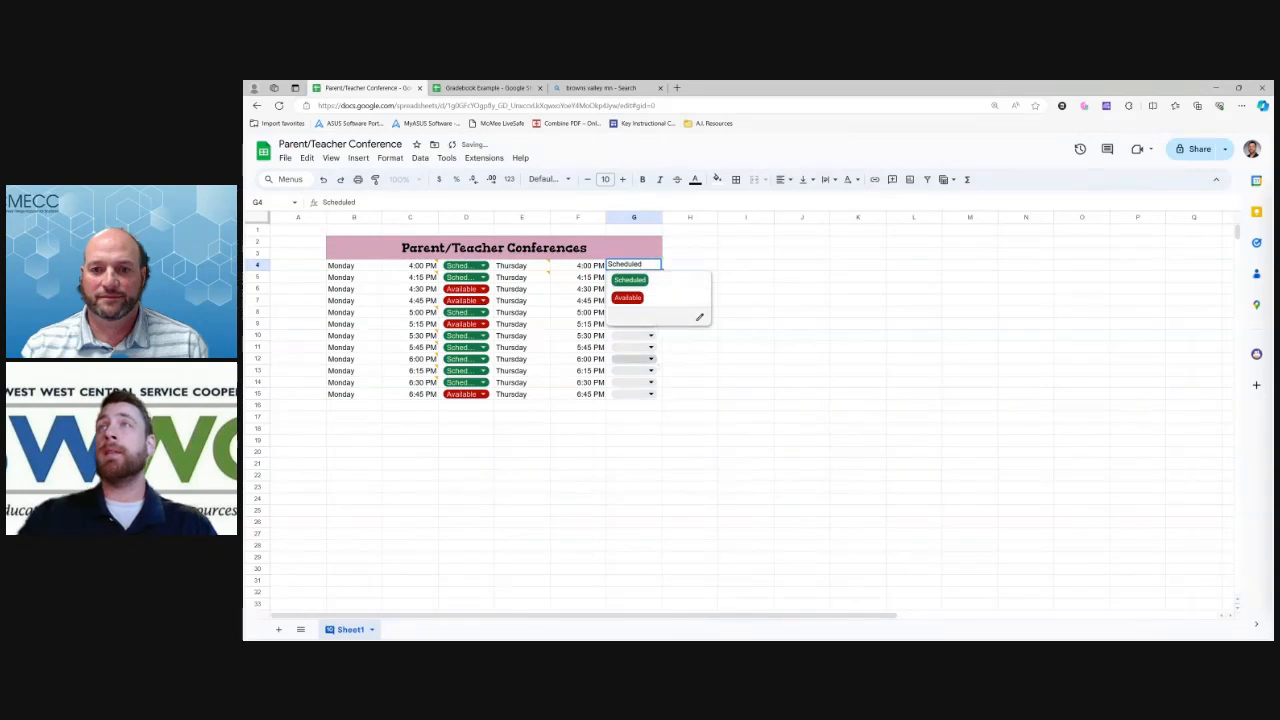
pyautogui.press('Return')
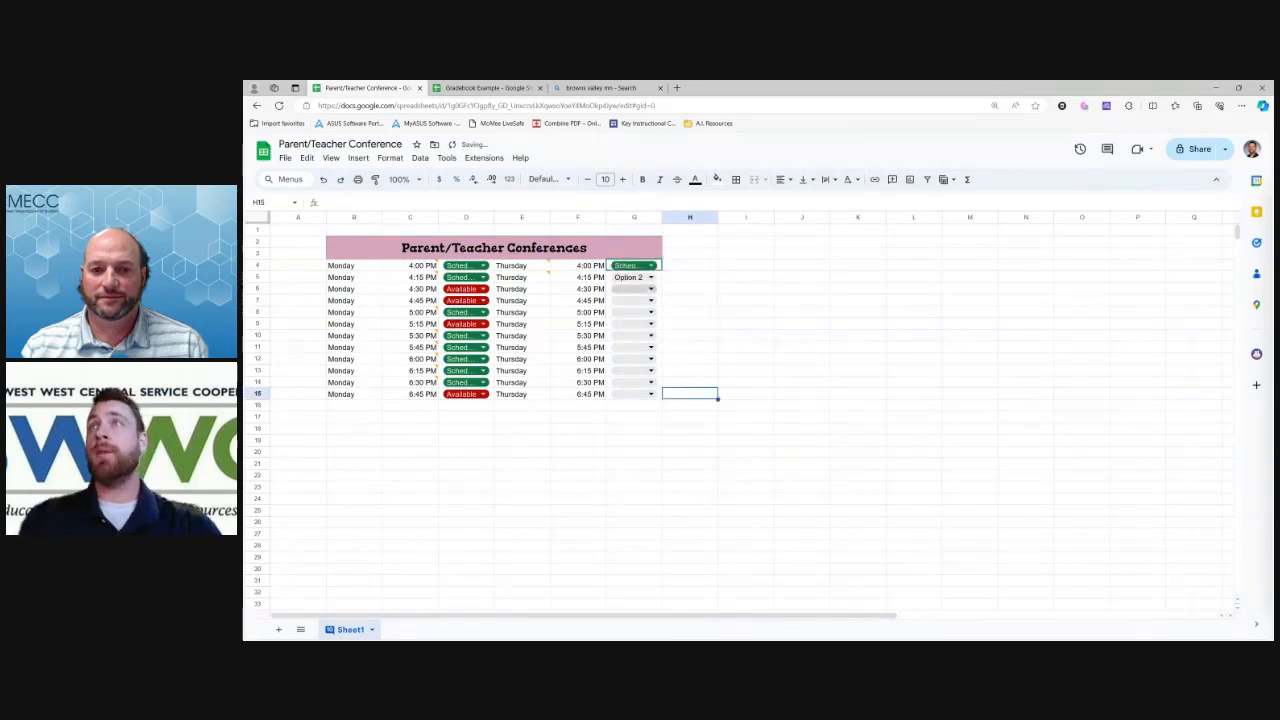
# Check the dropdowns in G15 and G5, ending on G5, which holds Option 2
pyautogui.press('Down')
pyautogui.press('Down')
pyautogui.press('Down')
pyautogui.press('Down')
pyautogui.press('Down')
pyautogui.press('Down')
pyautogui.press('Down')
pyautogui.press('Down')
pyautogui.press('Down')
pyautogui.press('Down')
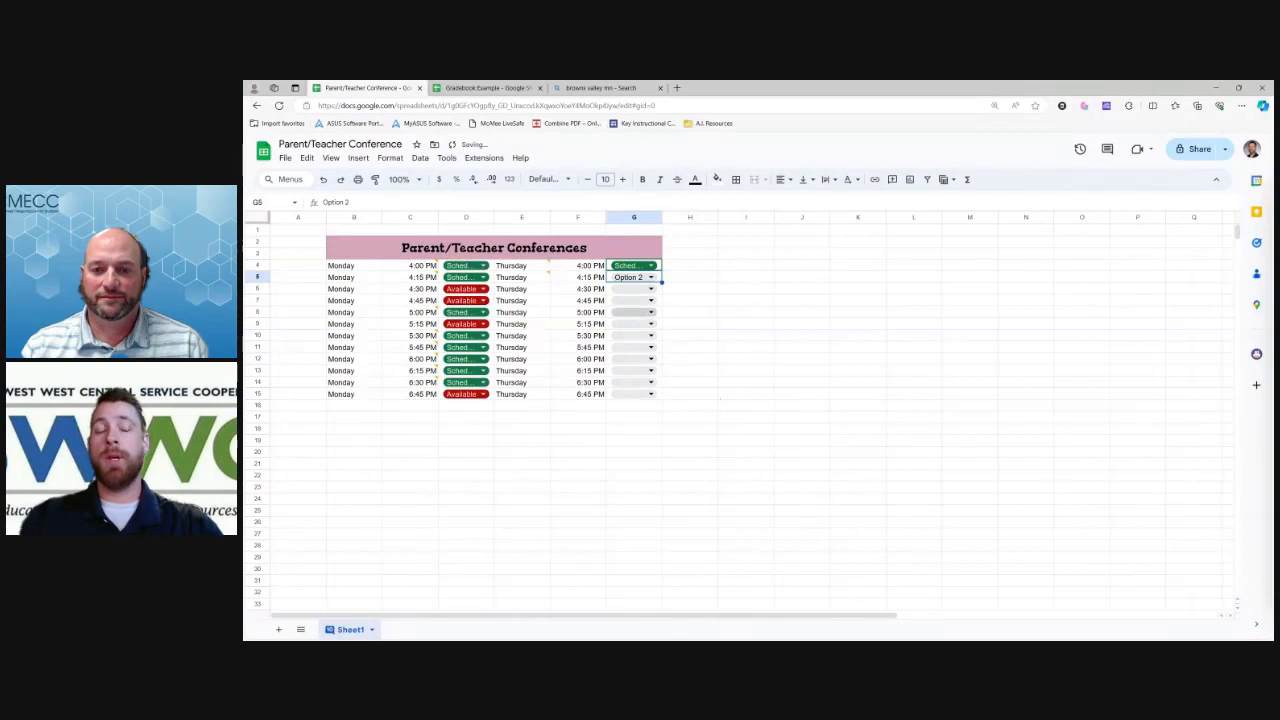
pyautogui.press('Return')
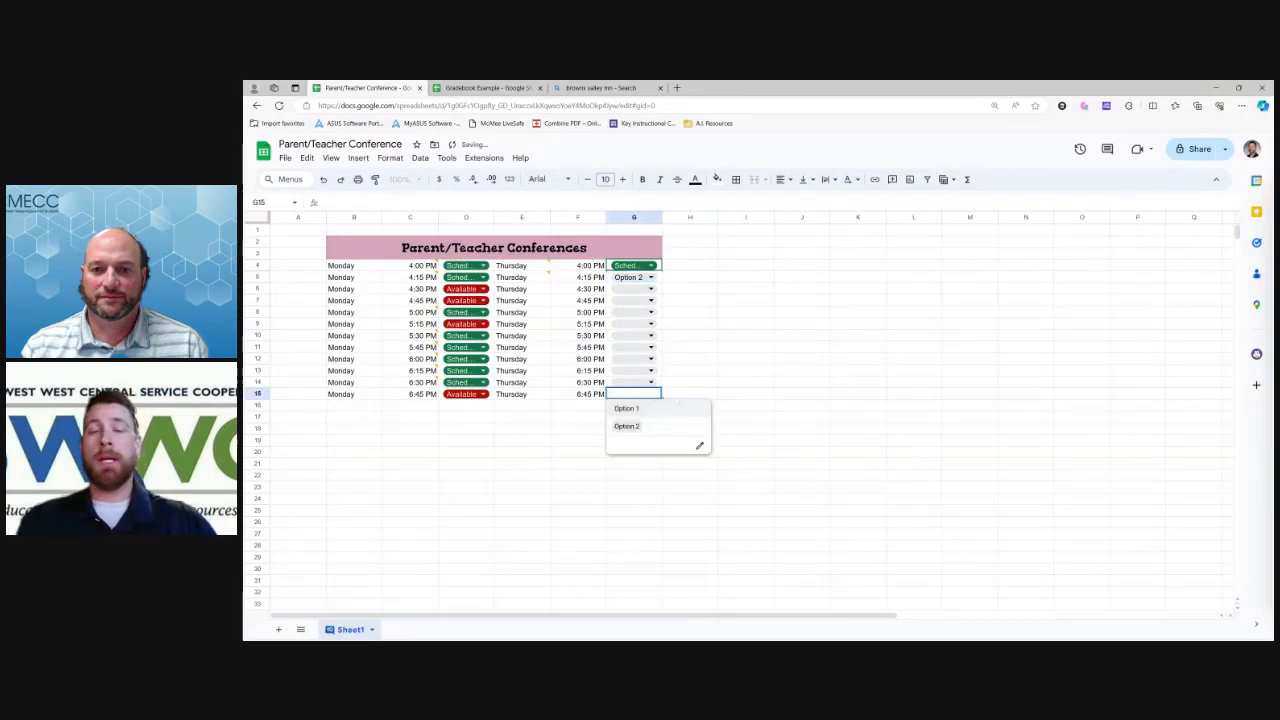
pyautogui.click(690, 382)
pyautogui.click(628, 277)
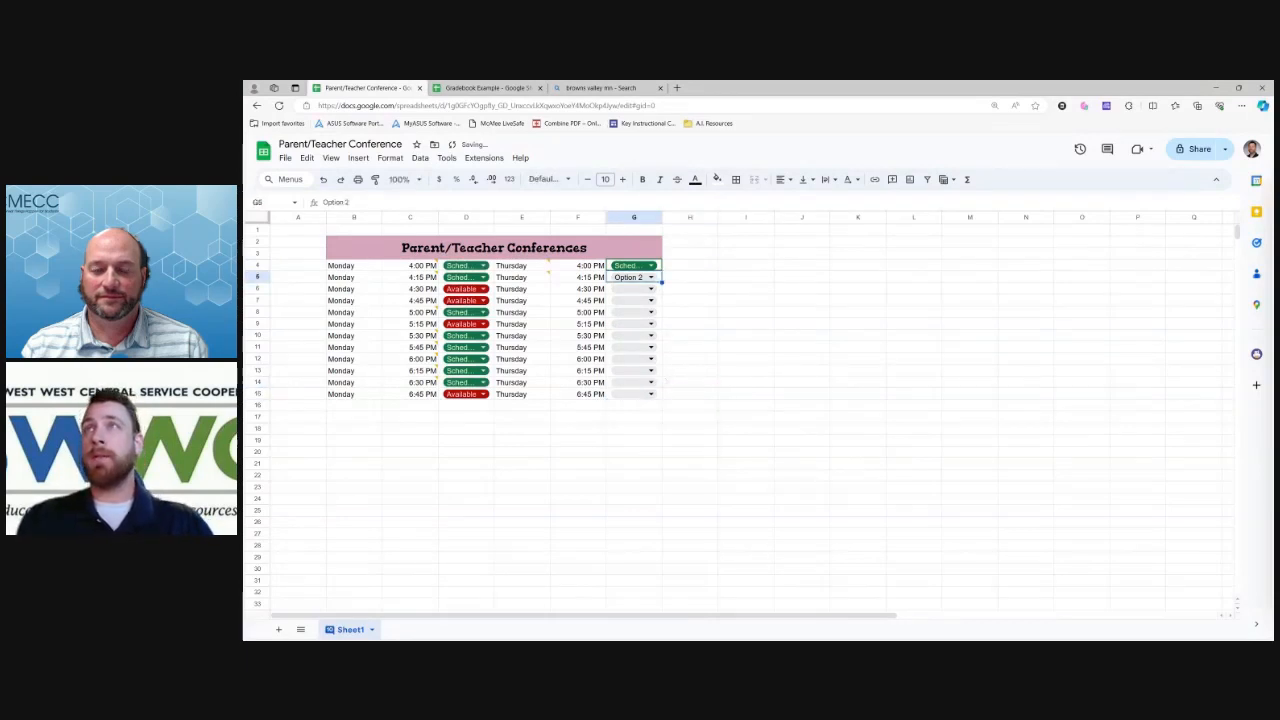
pyautogui.click(690, 277)
pyautogui.click(746, 277)
pyautogui.click(970, 393)
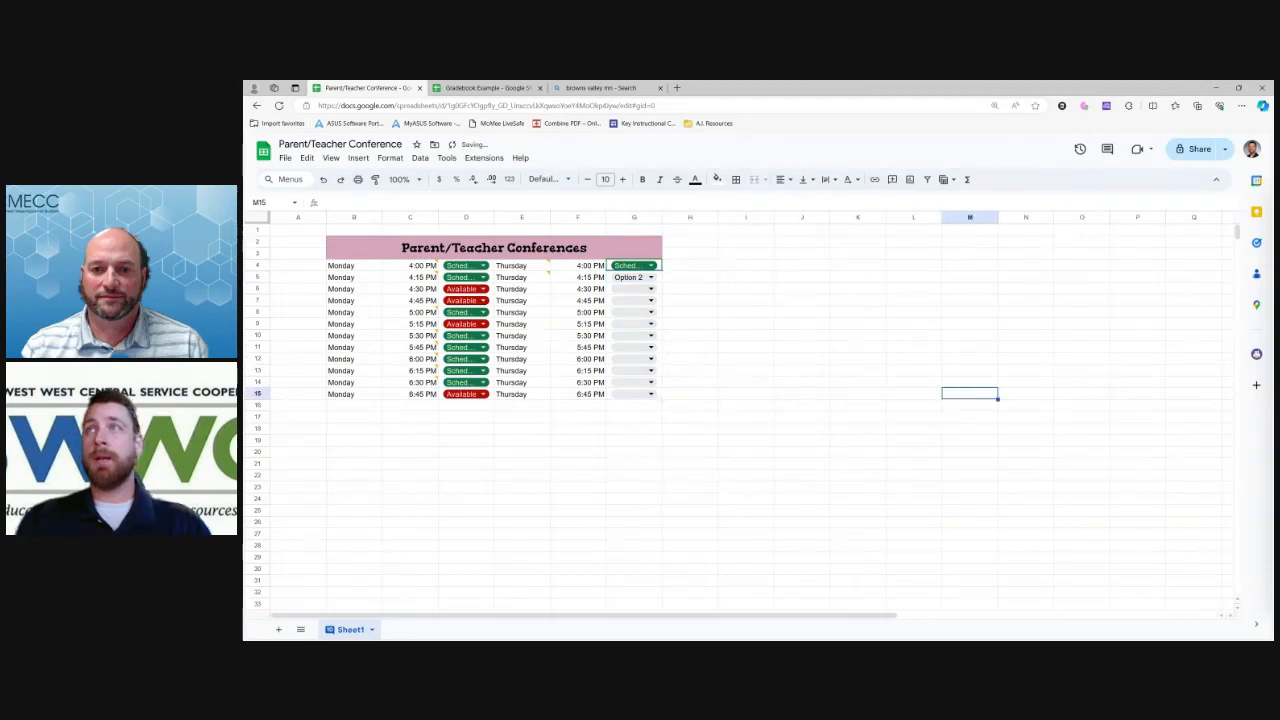
pyautogui.click(651, 277)
pyautogui.click(634, 359)
pyautogui.press('Up')
pyautogui.press('Up')
pyautogui.press('Up')
pyautogui.press('Up')
pyautogui.press('Up')
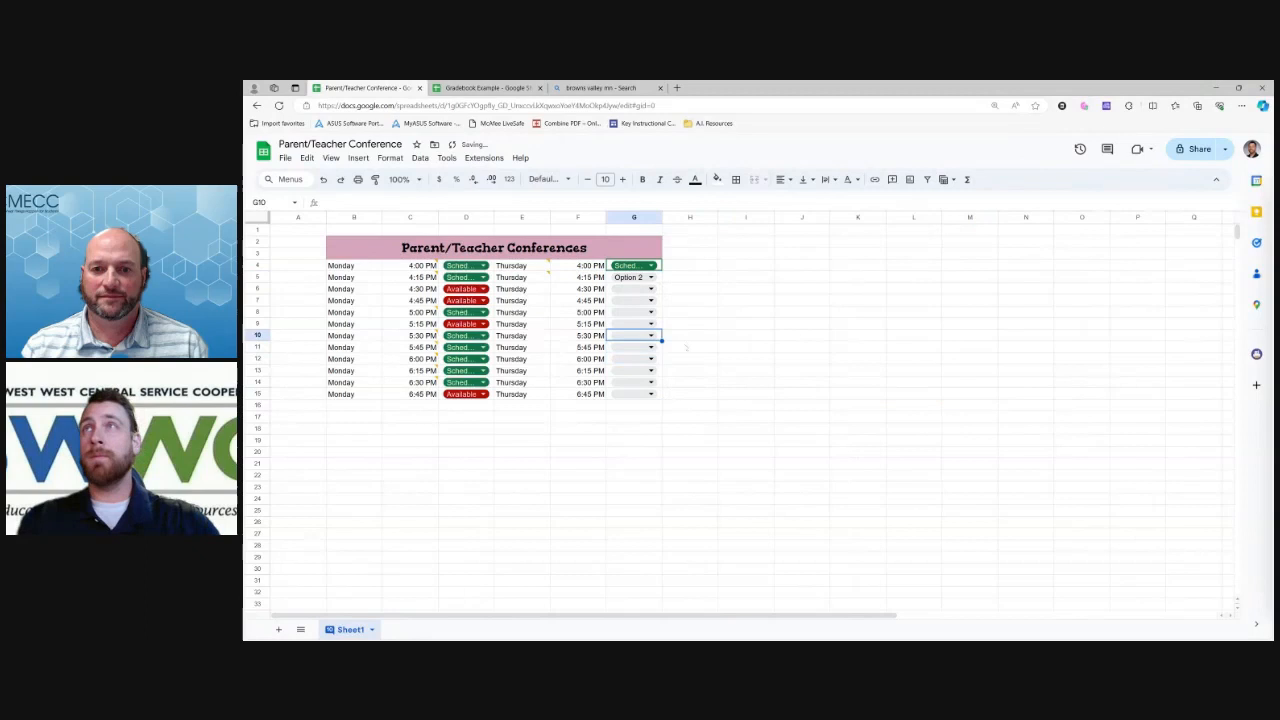
pyautogui.press('Up')
pyautogui.press('Up')
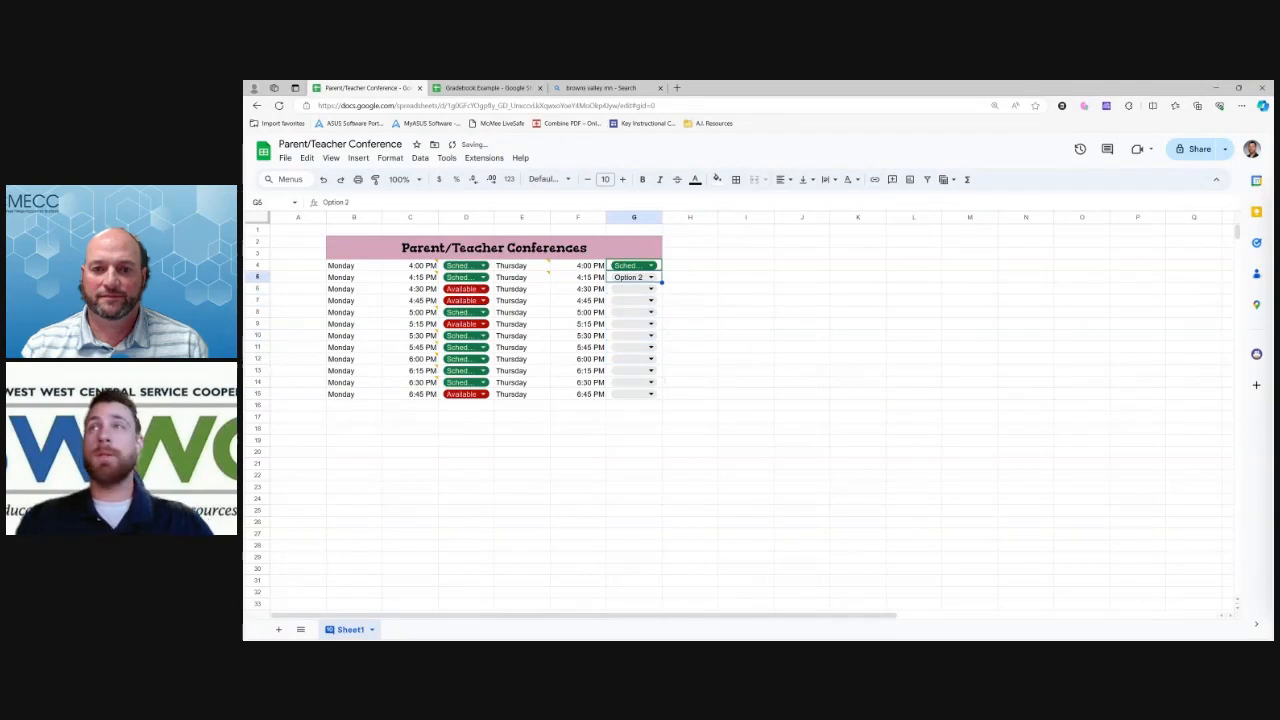
# Select G5:G15 and delete its values and dropdowns, then return to G4
pyautogui.keyDown('shift'); pyautogui.click(660, 397); pyautogui.keyUp('shift')
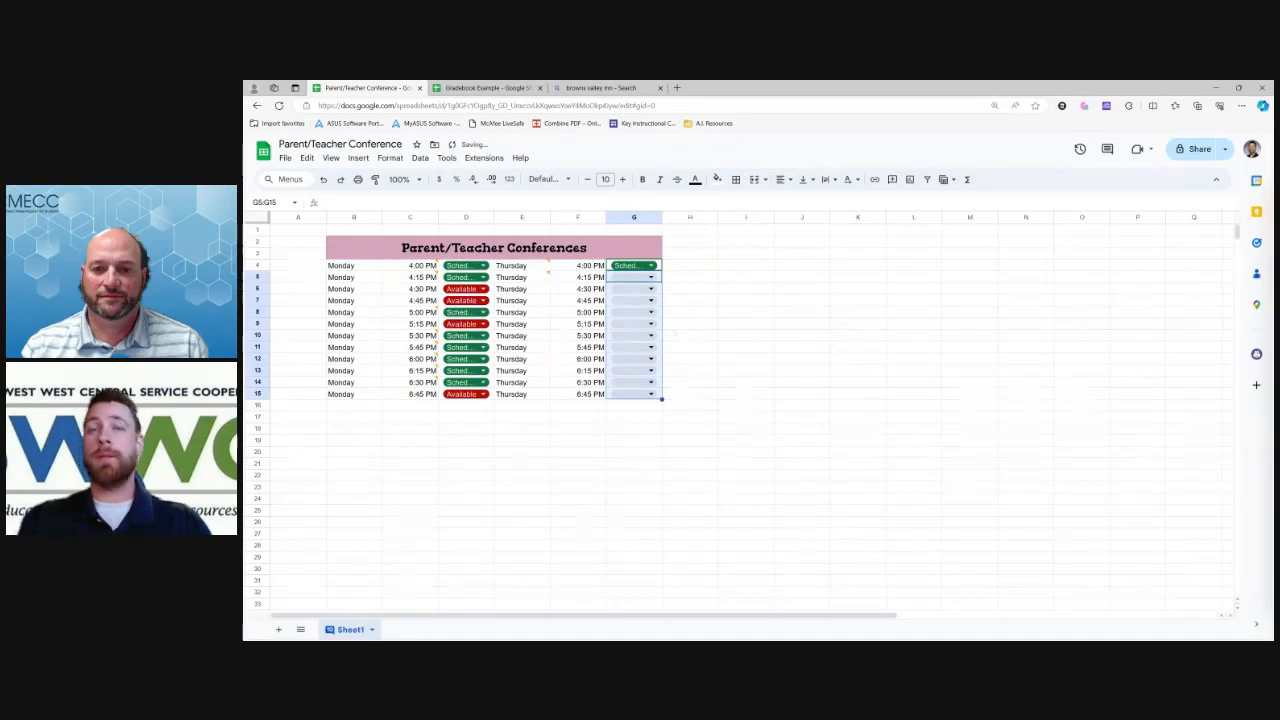
pyautogui.press('Delete')
pyautogui.click(689, 277)
pyautogui.click(651, 266)
pyautogui.click(640, 359)
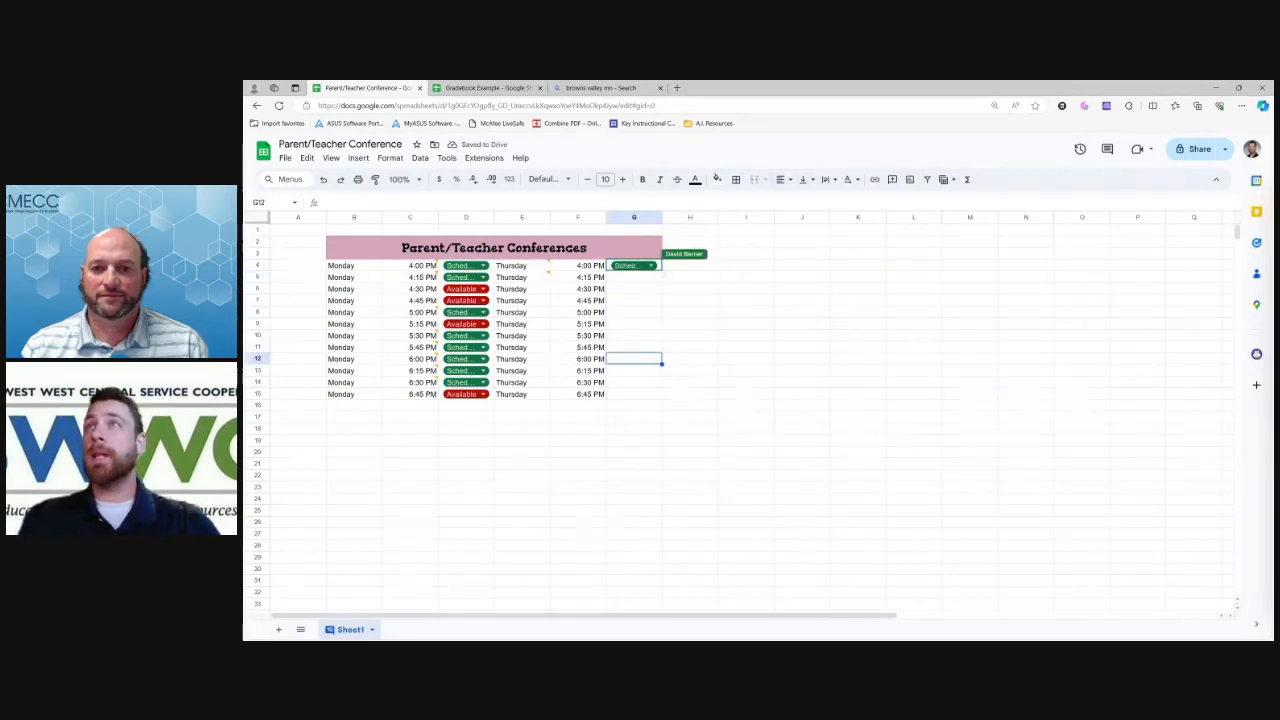
pyautogui.press('Up')
pyautogui.press('Up')
pyautogui.press('Up')
pyautogui.press('Up')
pyautogui.press('Up')
pyautogui.press('Up')
pyautogui.press('Up')
pyautogui.press('Up')
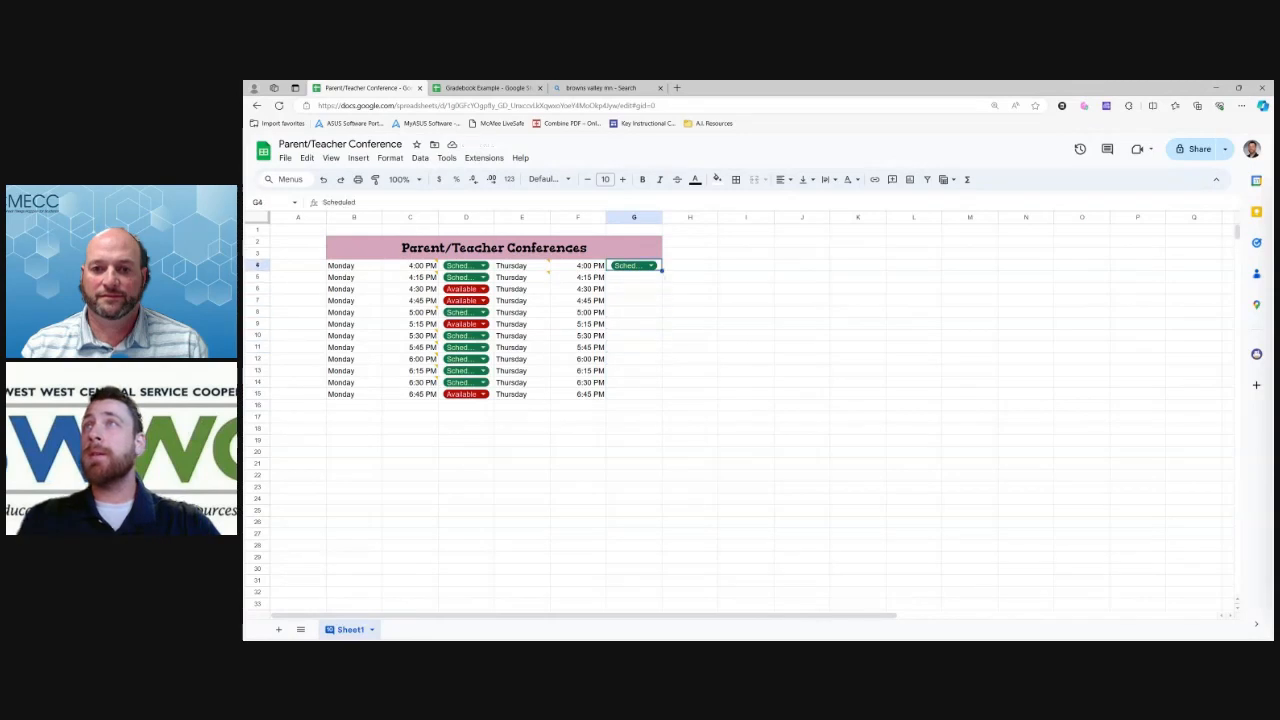
# Fill G4's Scheduled chip down to G15 and confirm G5 offers Scheduled and Available
pyautogui.moveTo(661, 270); pyautogui.dragTo(661, 398)
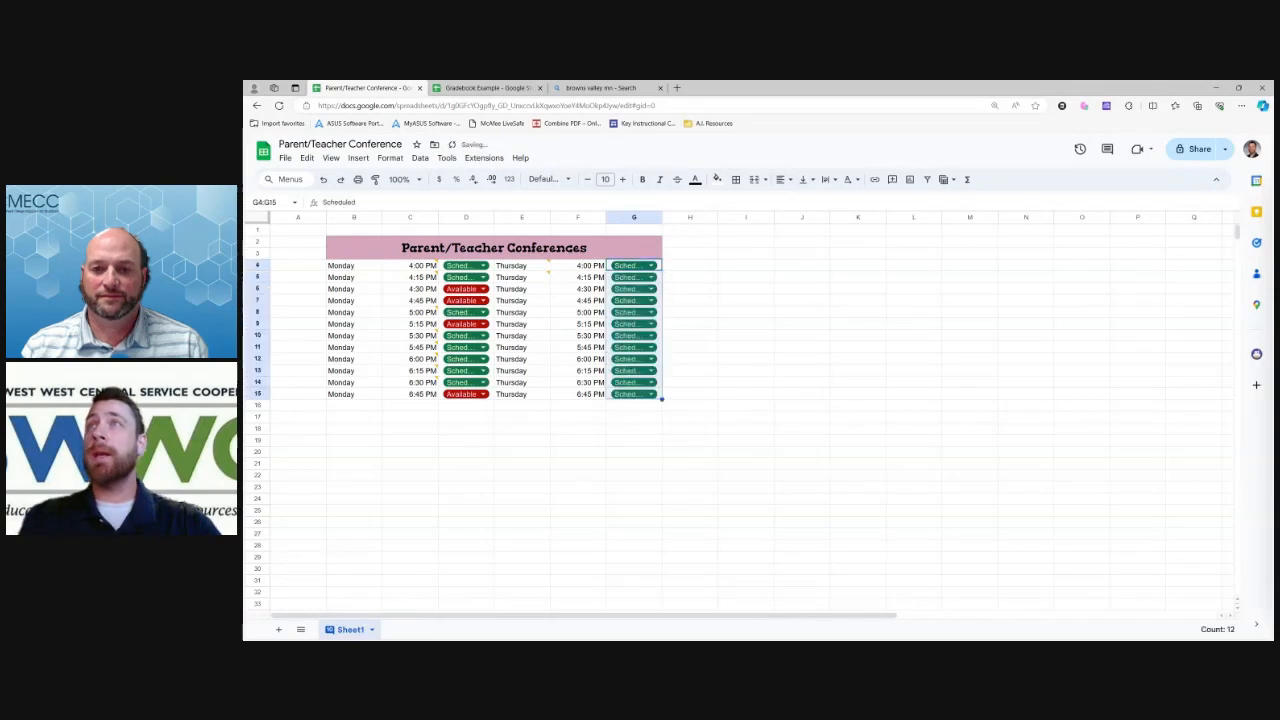
pyautogui.click(690, 288)
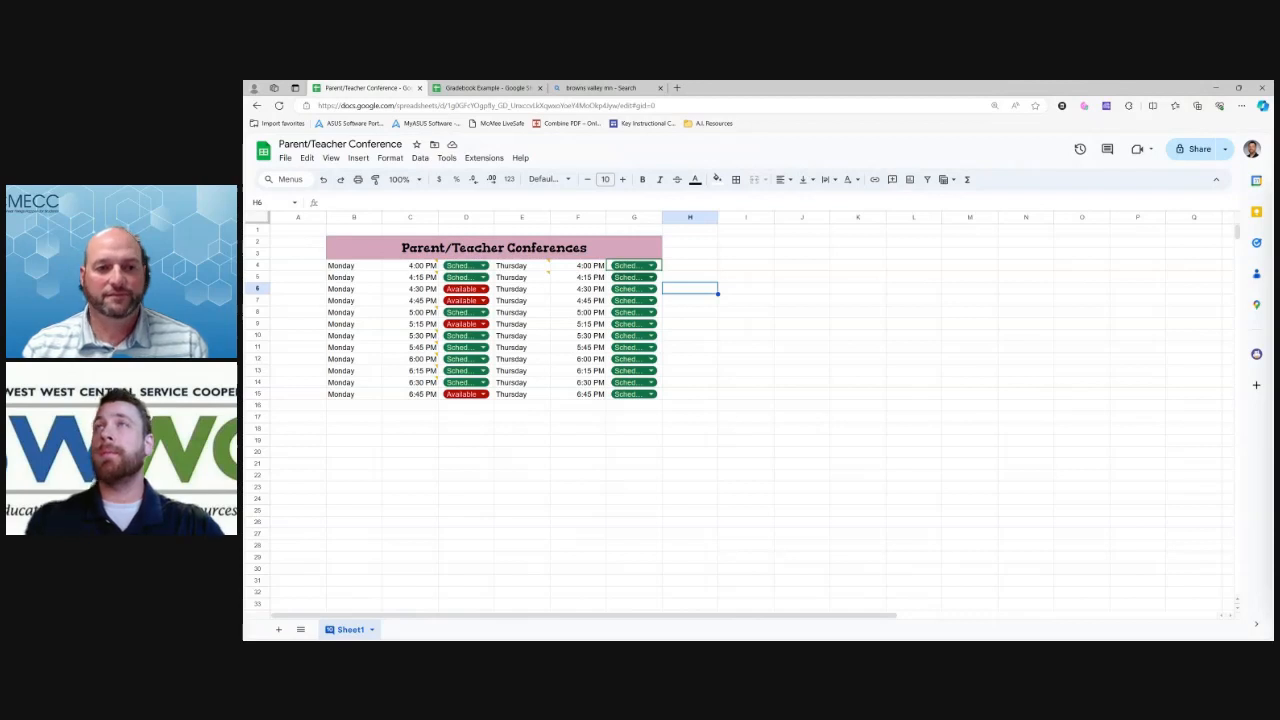
pyautogui.click(630, 277)
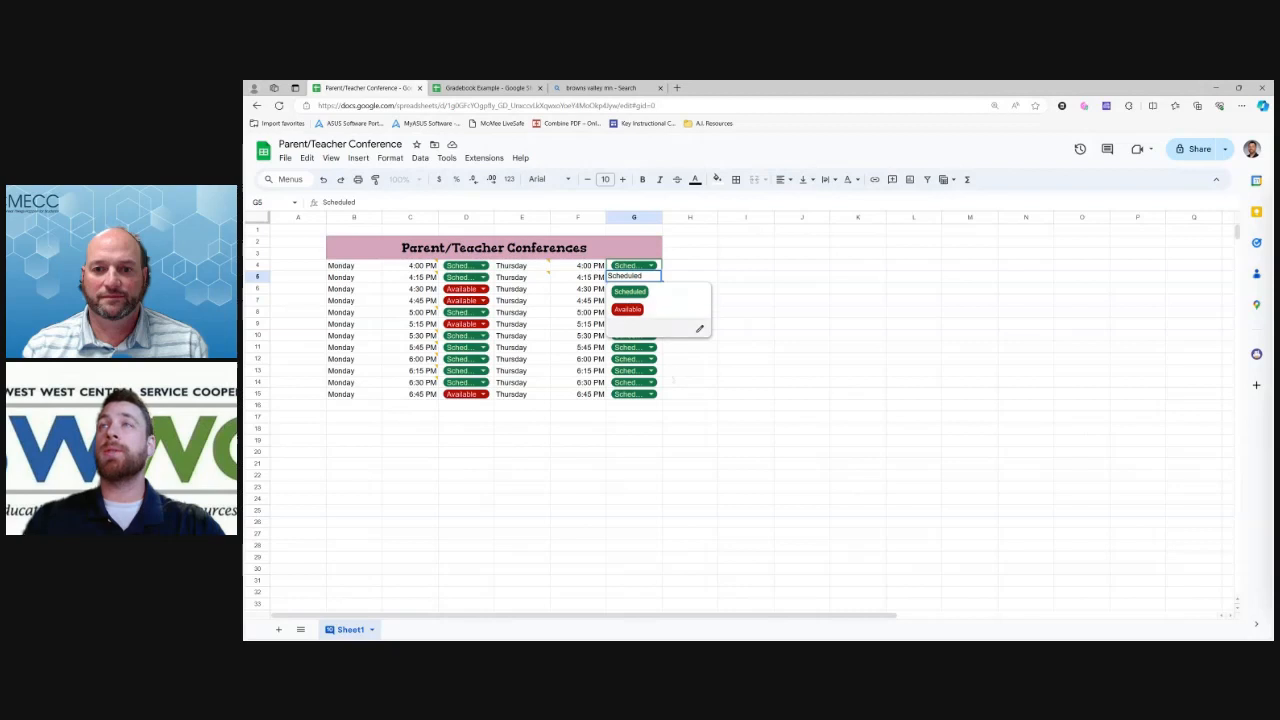
pyautogui.click(675, 382)
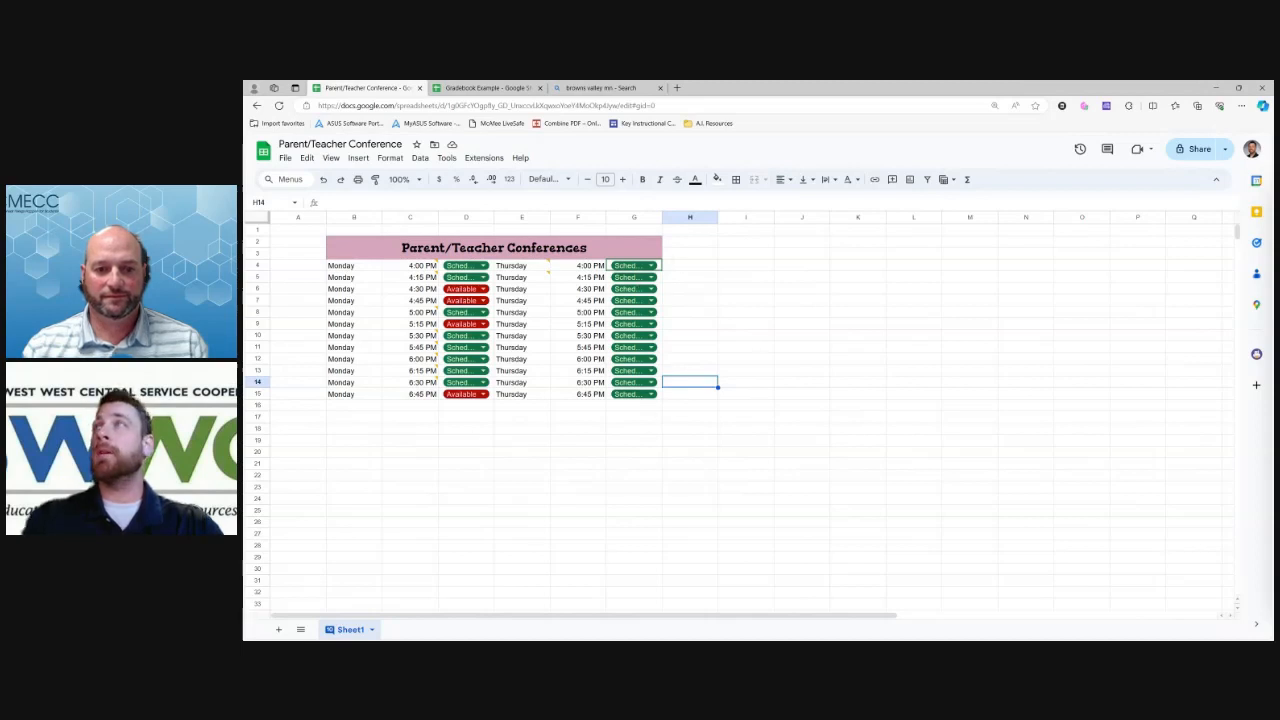
pyautogui.click(676, 265)
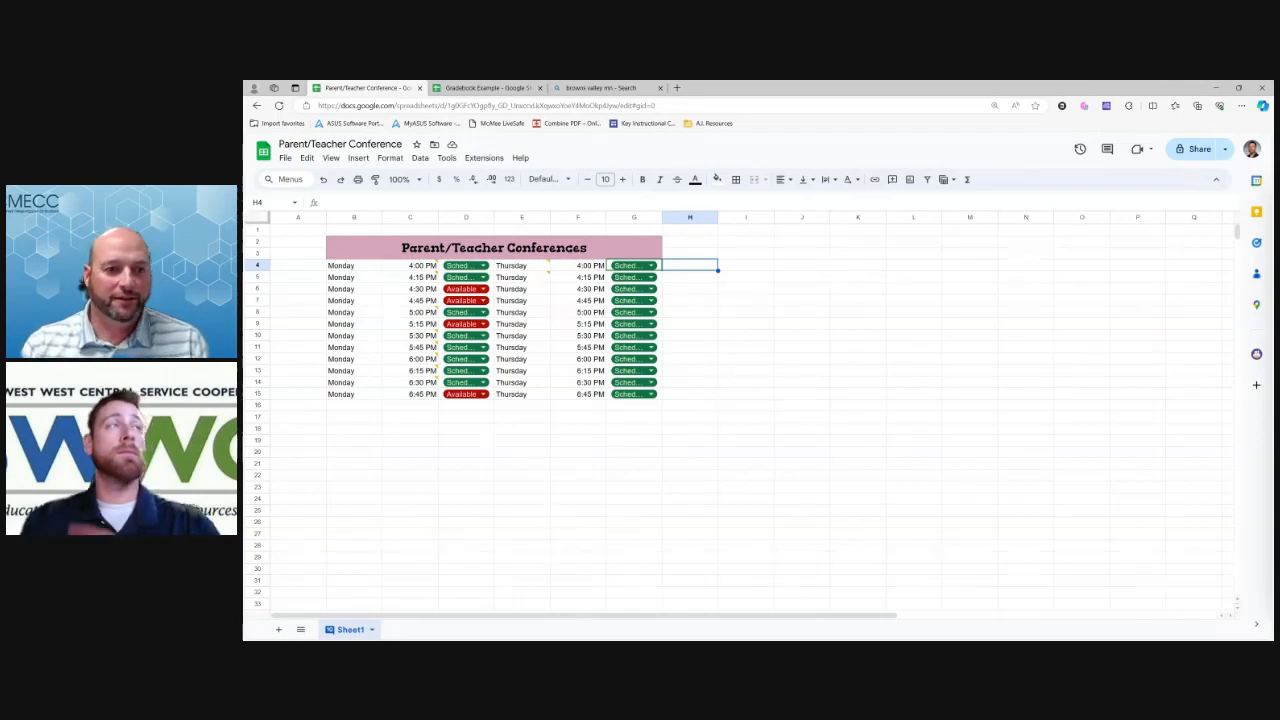
pyautogui.click(689, 277)
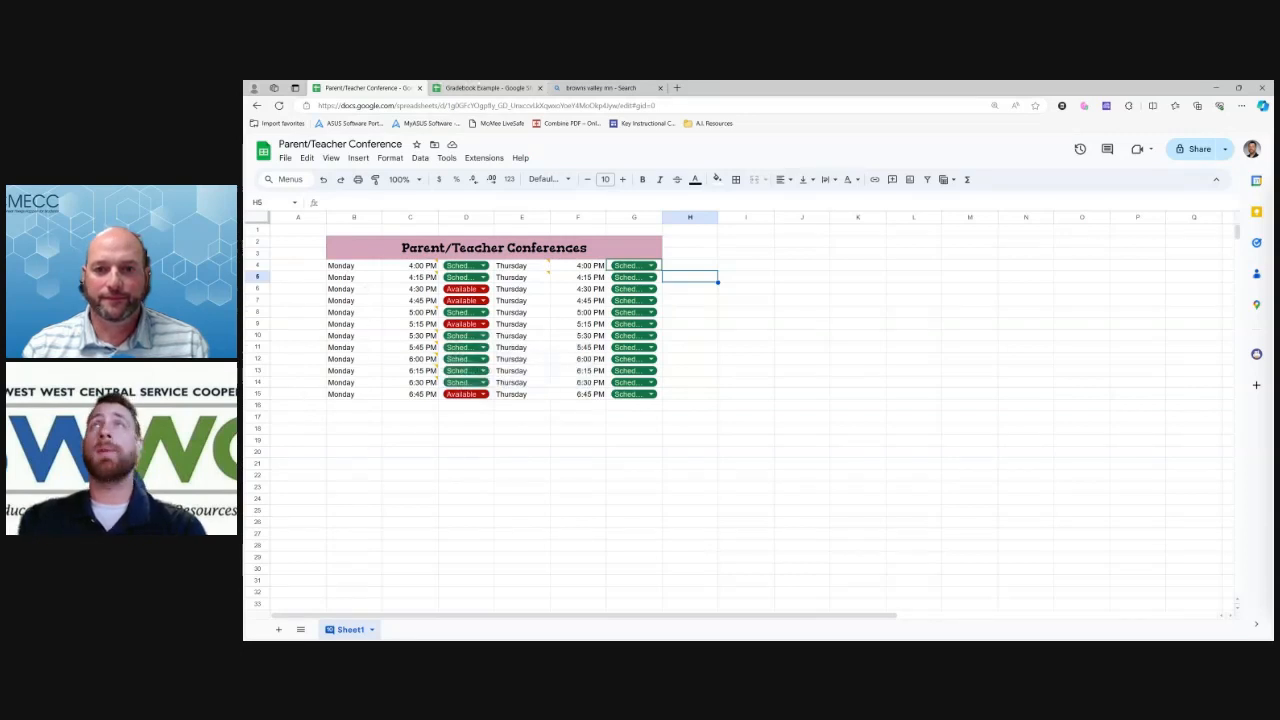
# Switch to the Gradebook Example browser tab with Ctrl+Tab
pyautogui.hotkey('ctrl', 'Tab')
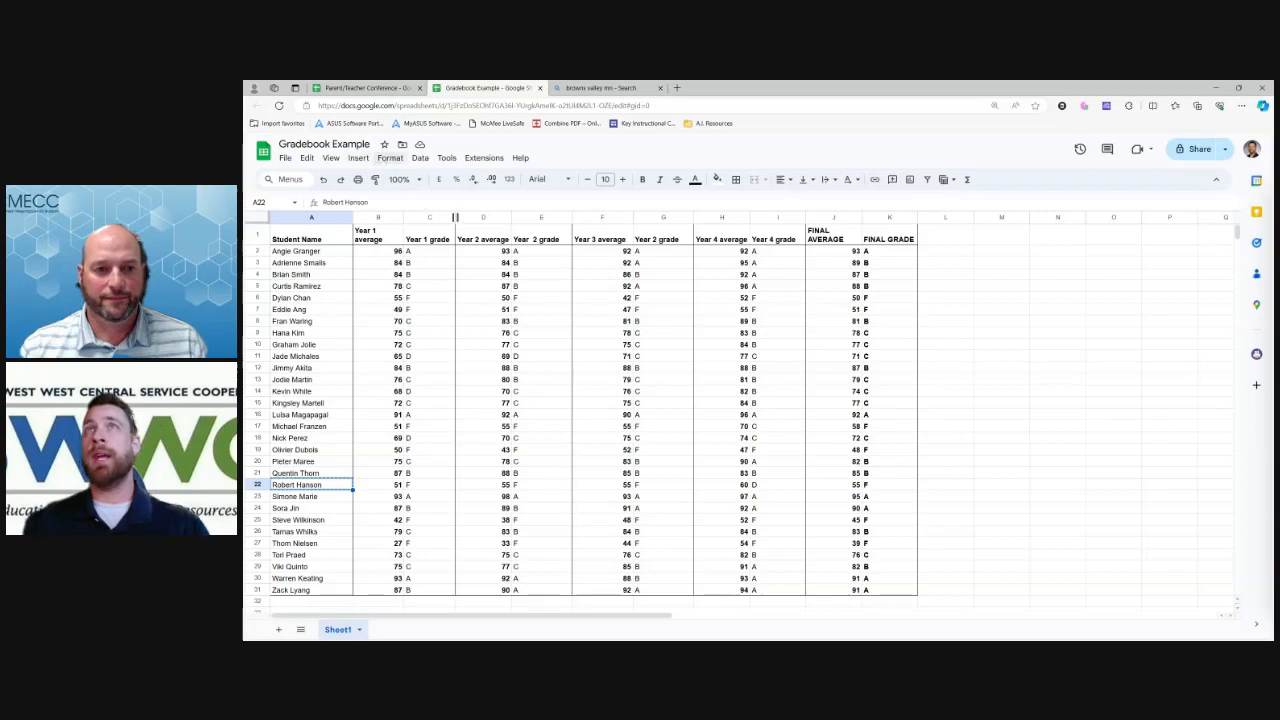
# Select the FINAL GRADE column K and start a conditional formatting rule on it
pyautogui.click(390, 158)
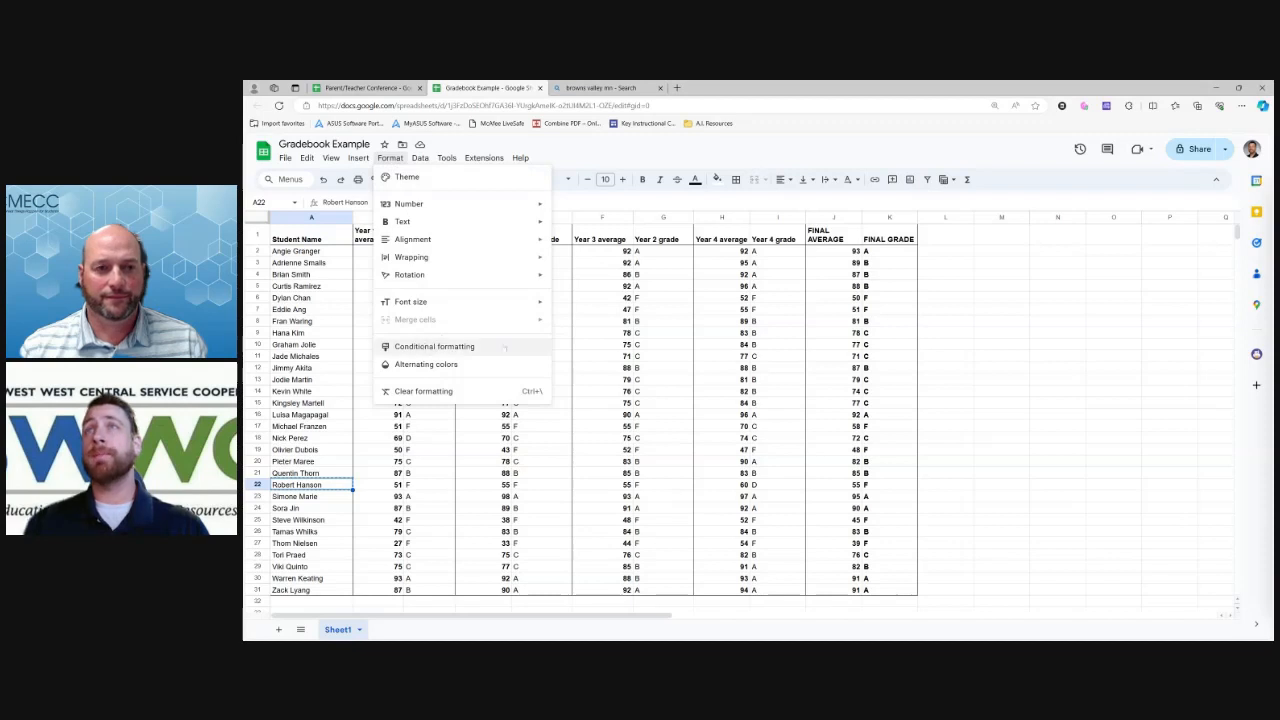
pyautogui.click(964, 287)
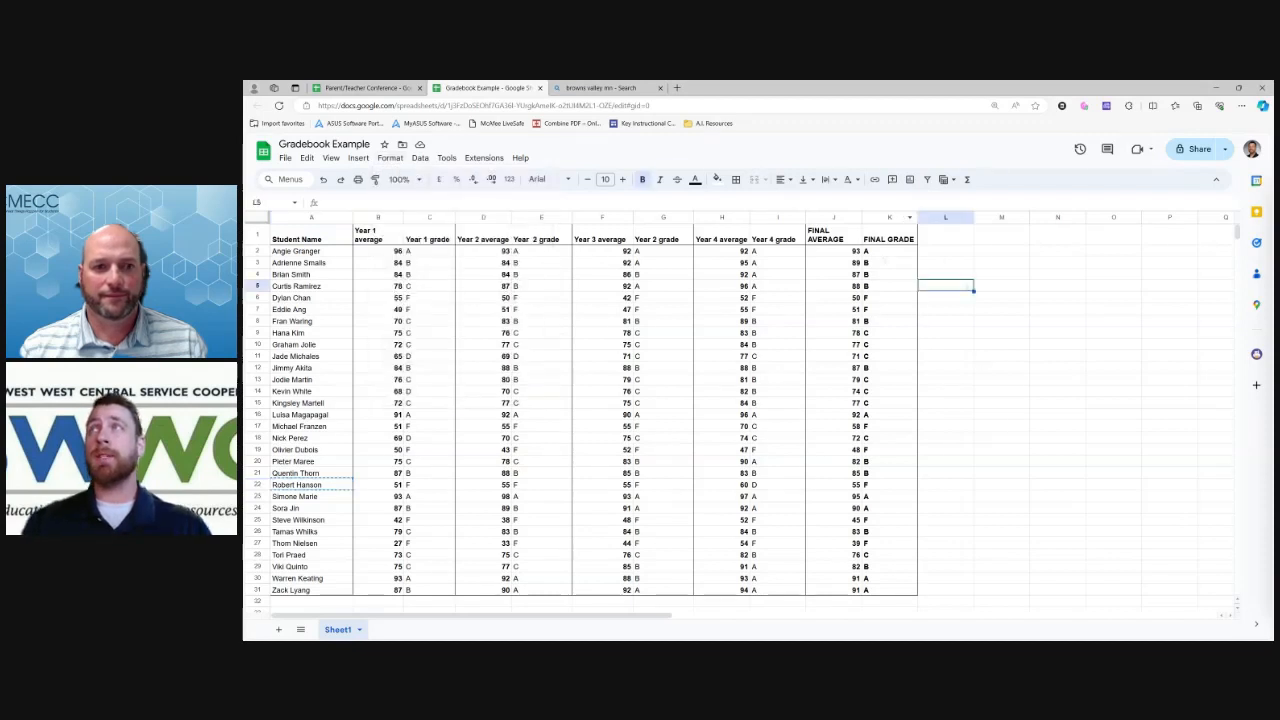
pyautogui.click(887, 218)
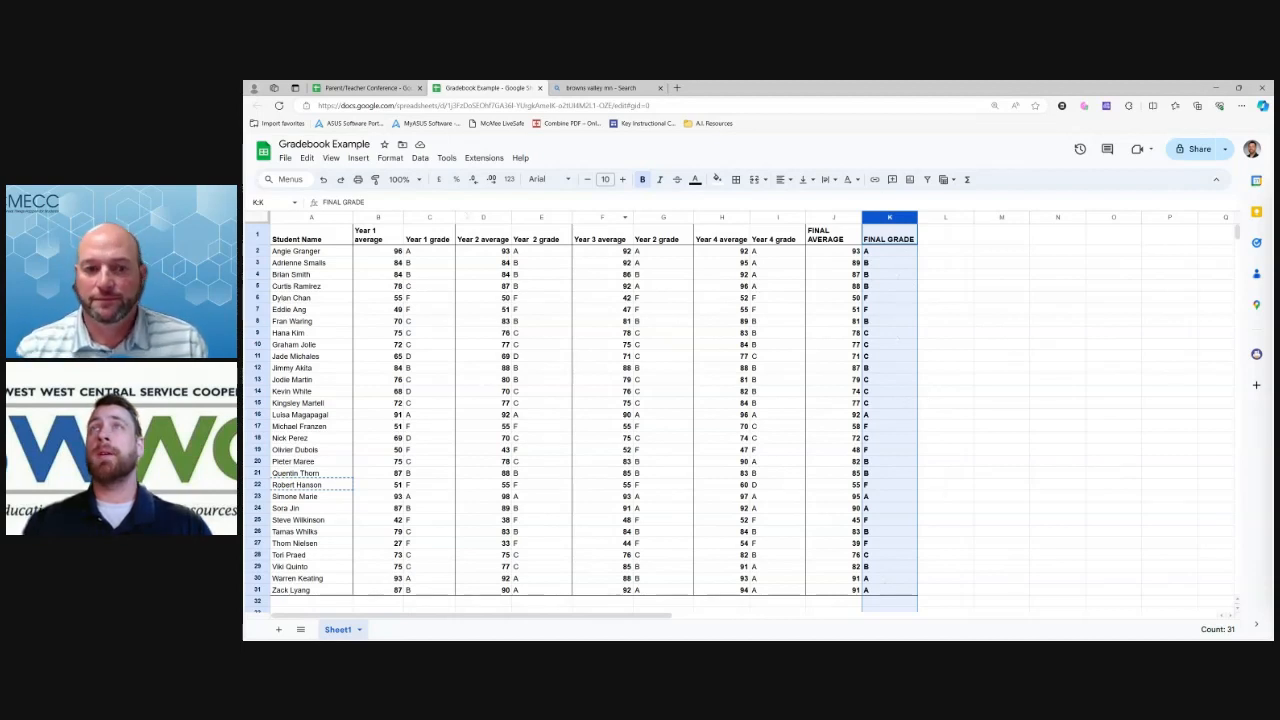
pyautogui.click(390, 158)
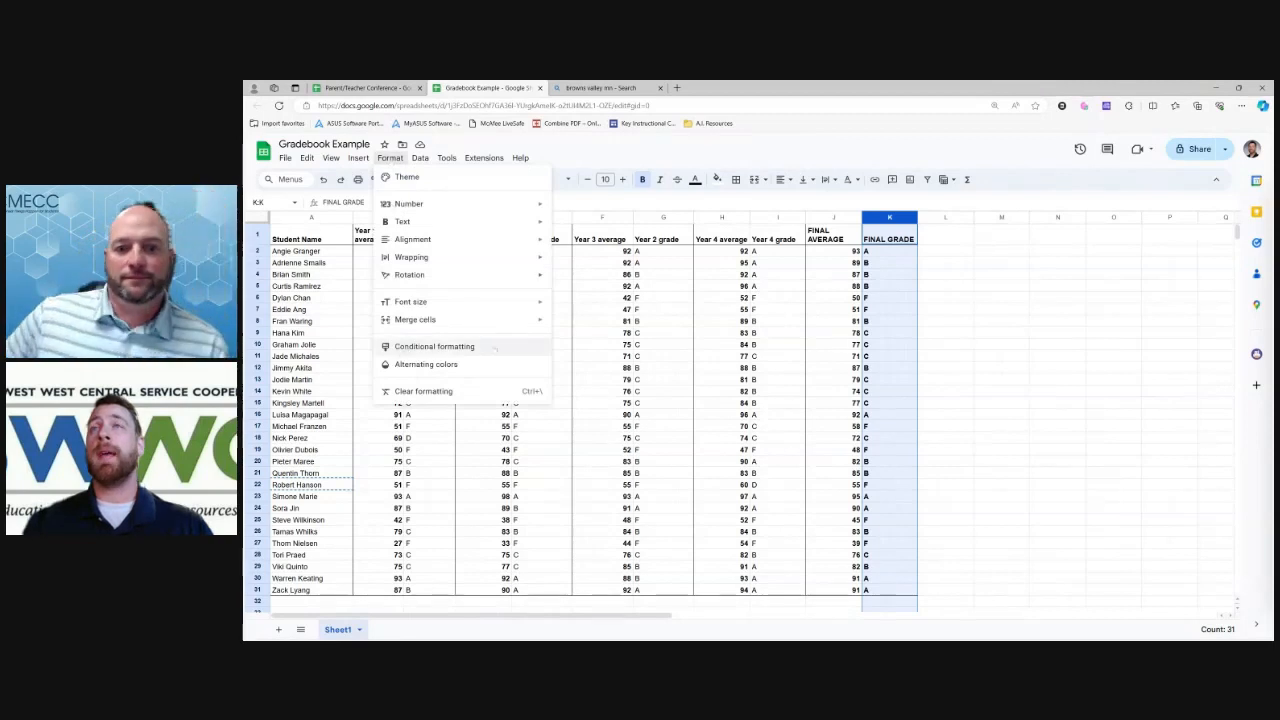
pyautogui.click(434, 346)
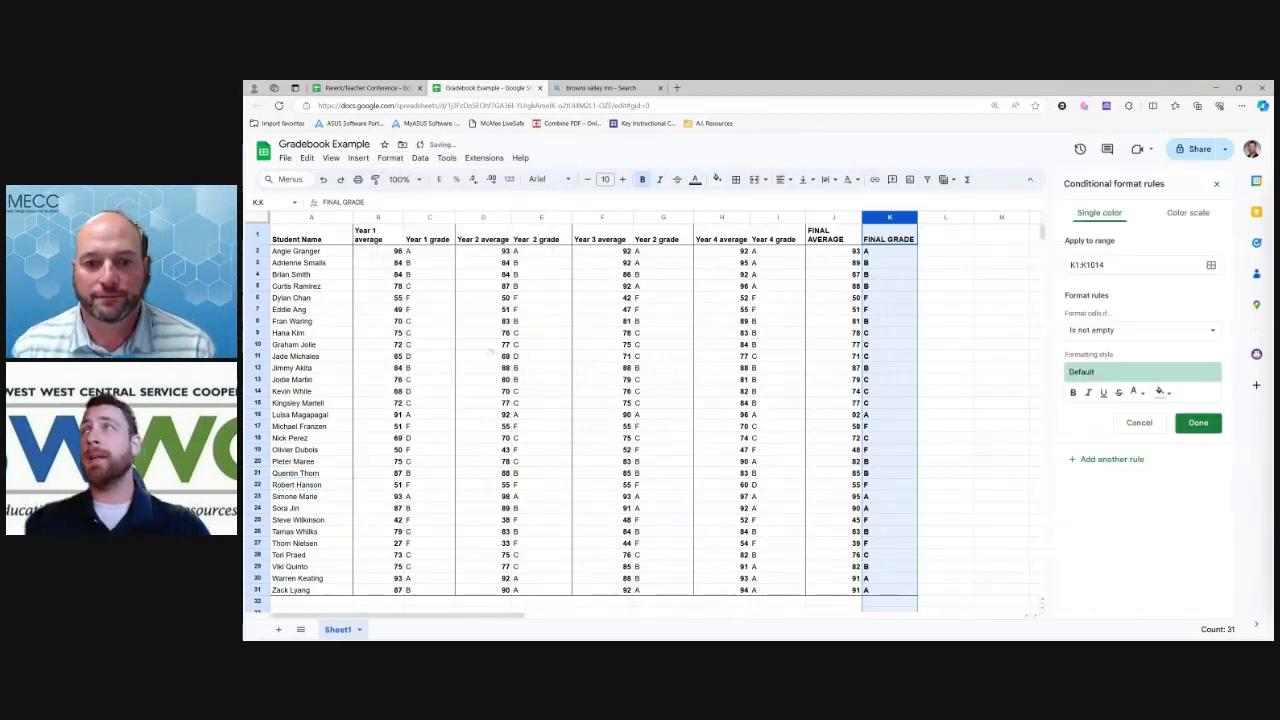
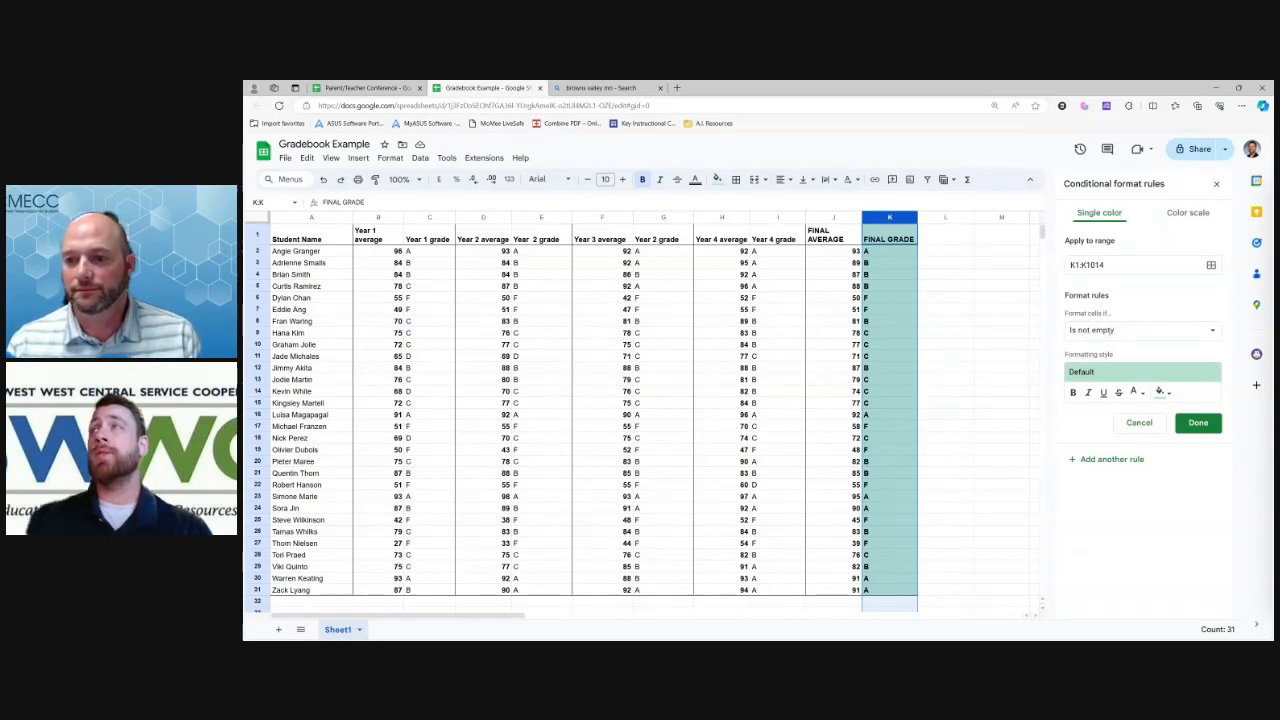
# Set the new rule to Text contains 'A' so A grades get the default green highlight
pyautogui.click(1110, 330)
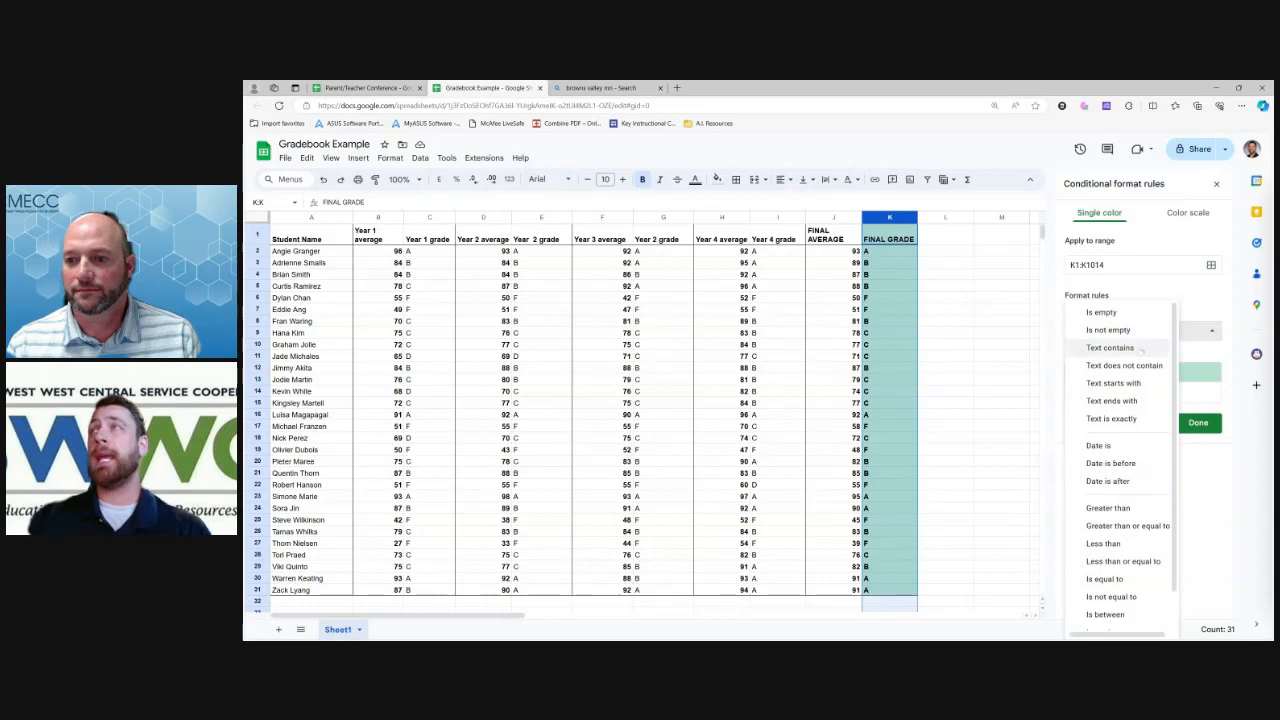
pyautogui.click(1138, 348)
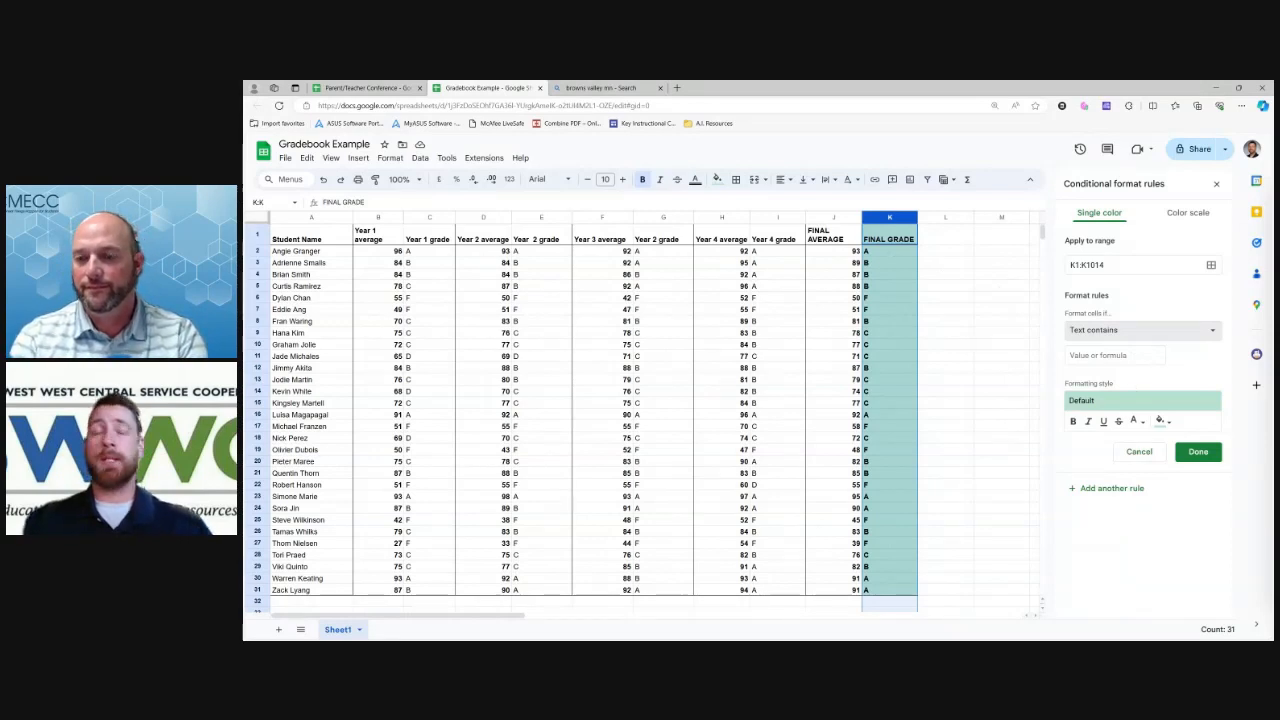
pyautogui.click(1114, 355)
pyautogui.write('A')
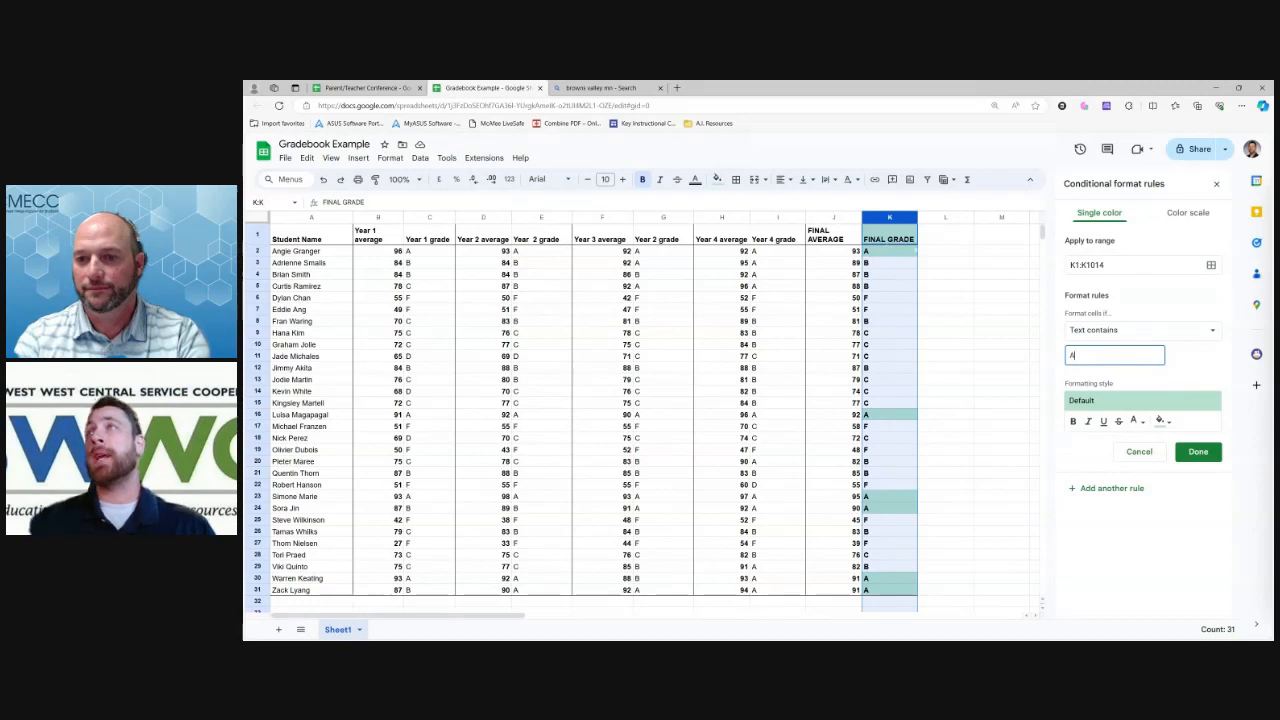
pyautogui.click(1084, 265)
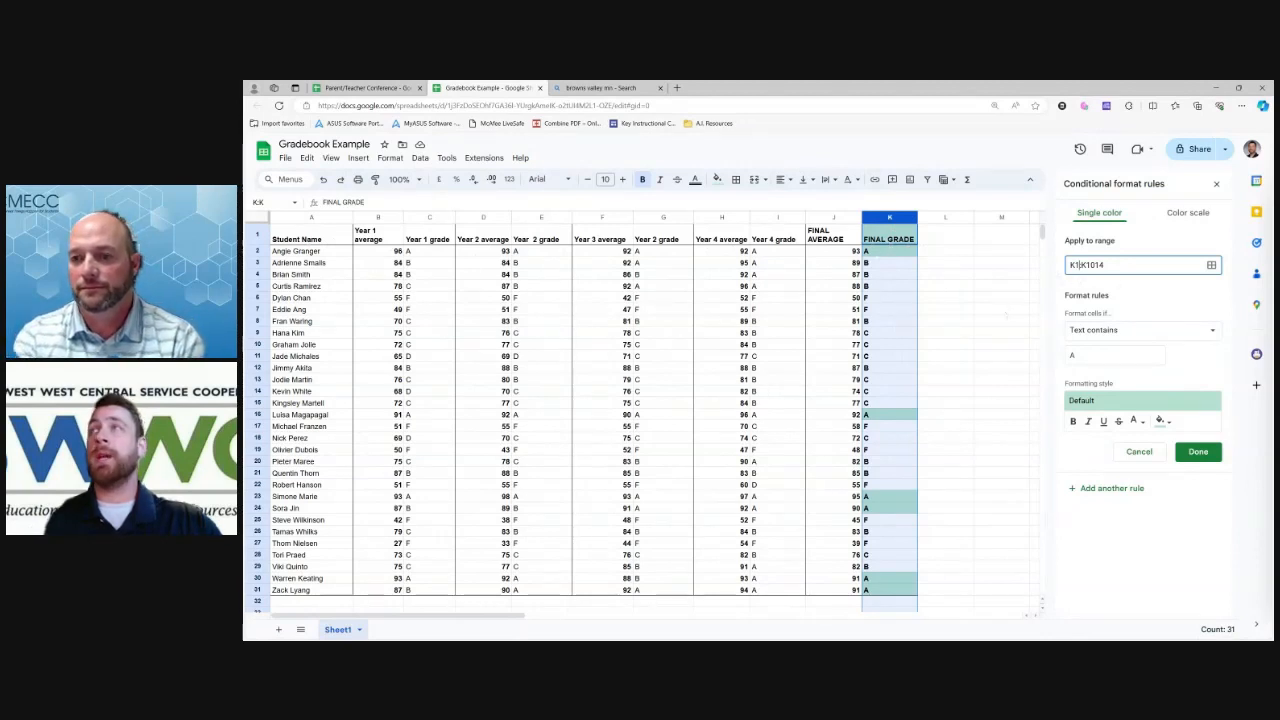
# Narrow the A rule's range from K1:K1014 to K2:K31
pyautogui.press('BackSpace')
pyautogui.write('2')
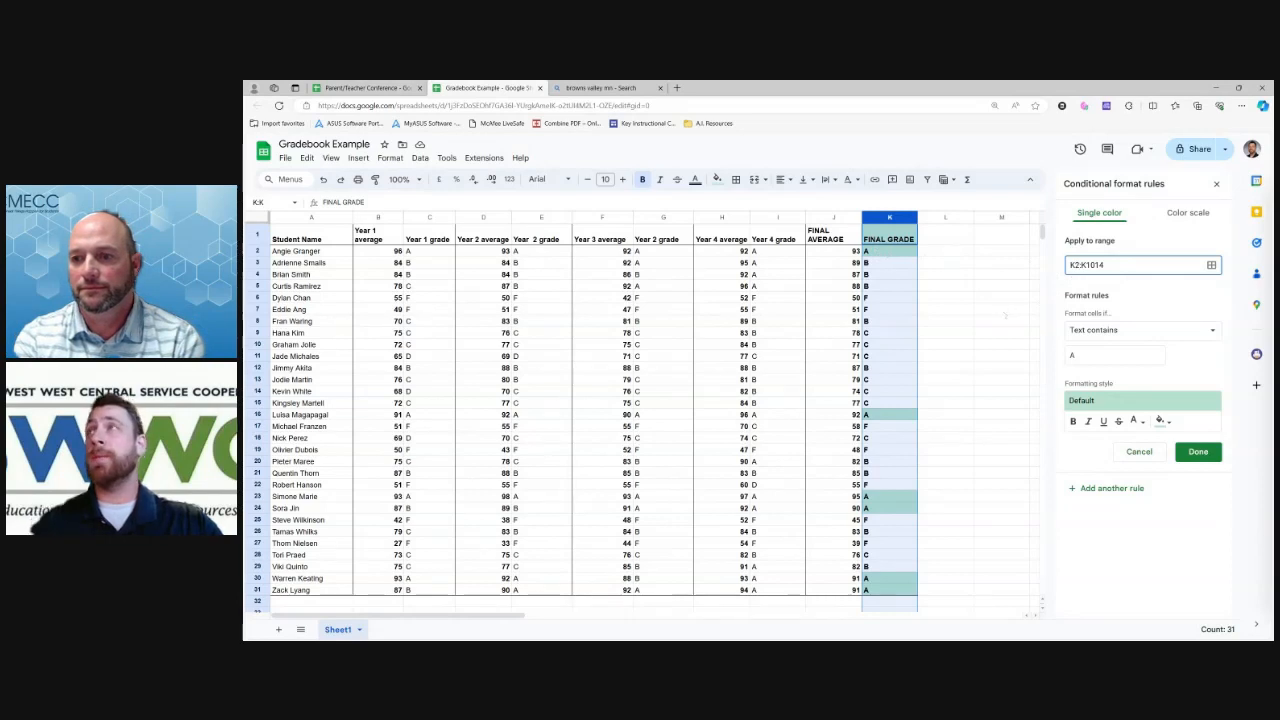
pyautogui.click(1173, 372)
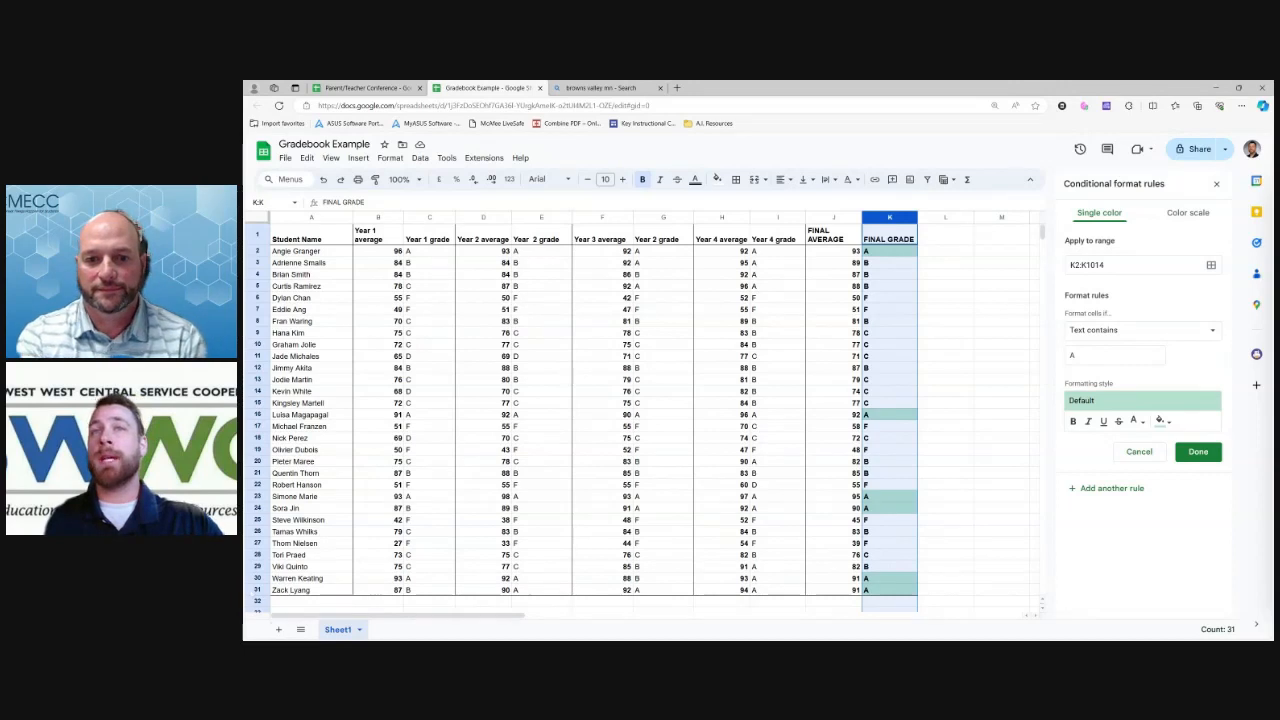
pyautogui.doubleClick(1094, 265)
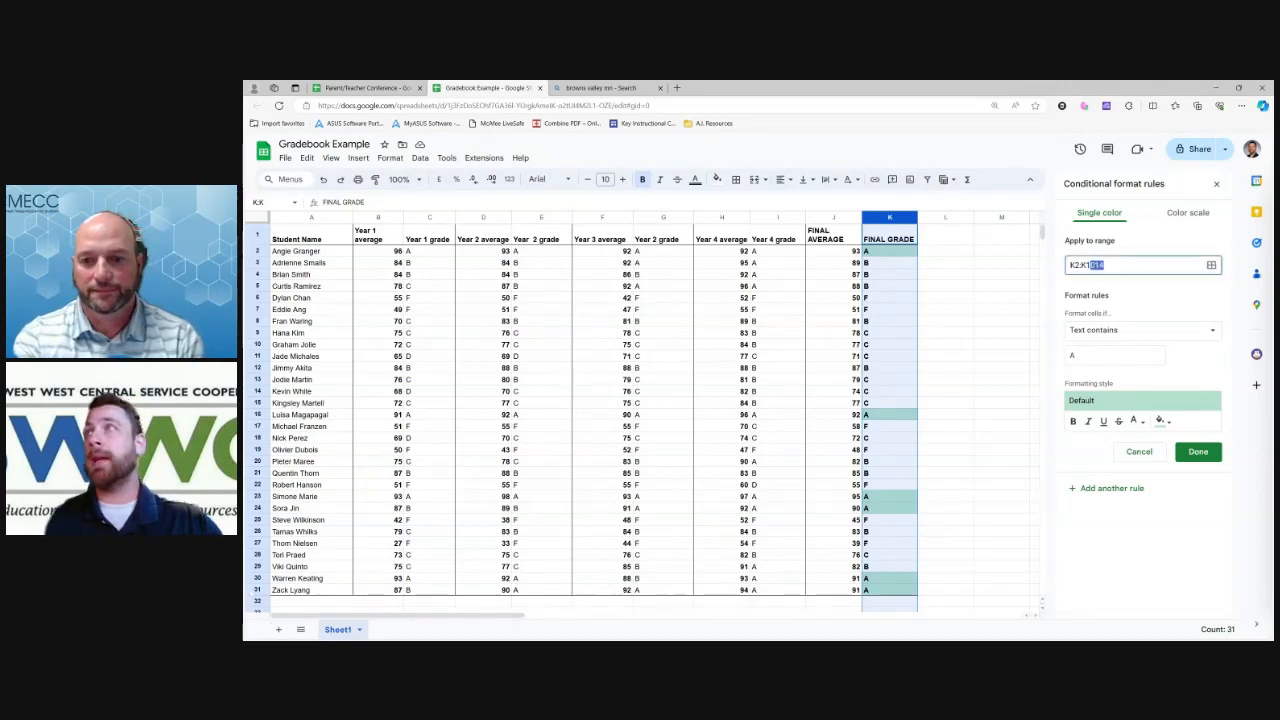
pyautogui.write('K31')
pyautogui.press('Return')
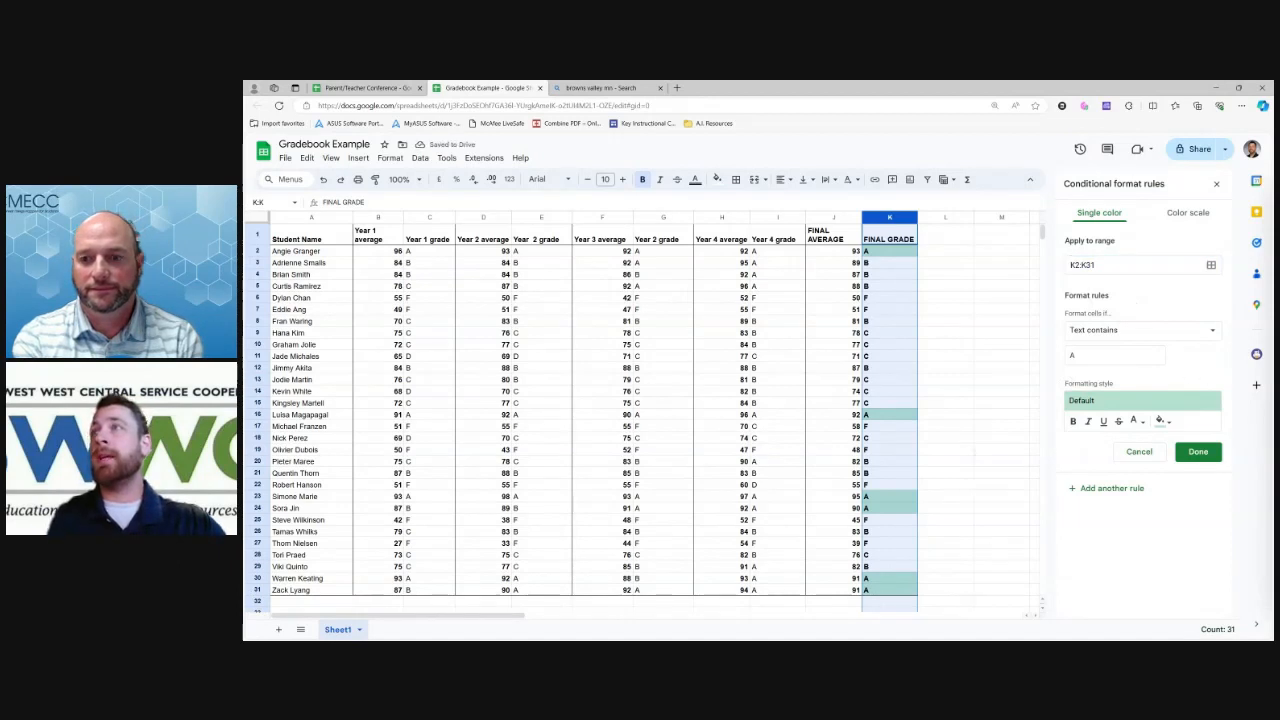
# Check the highlighting by selecting K2 down to K31, then the header K1
pyautogui.click(889, 251)
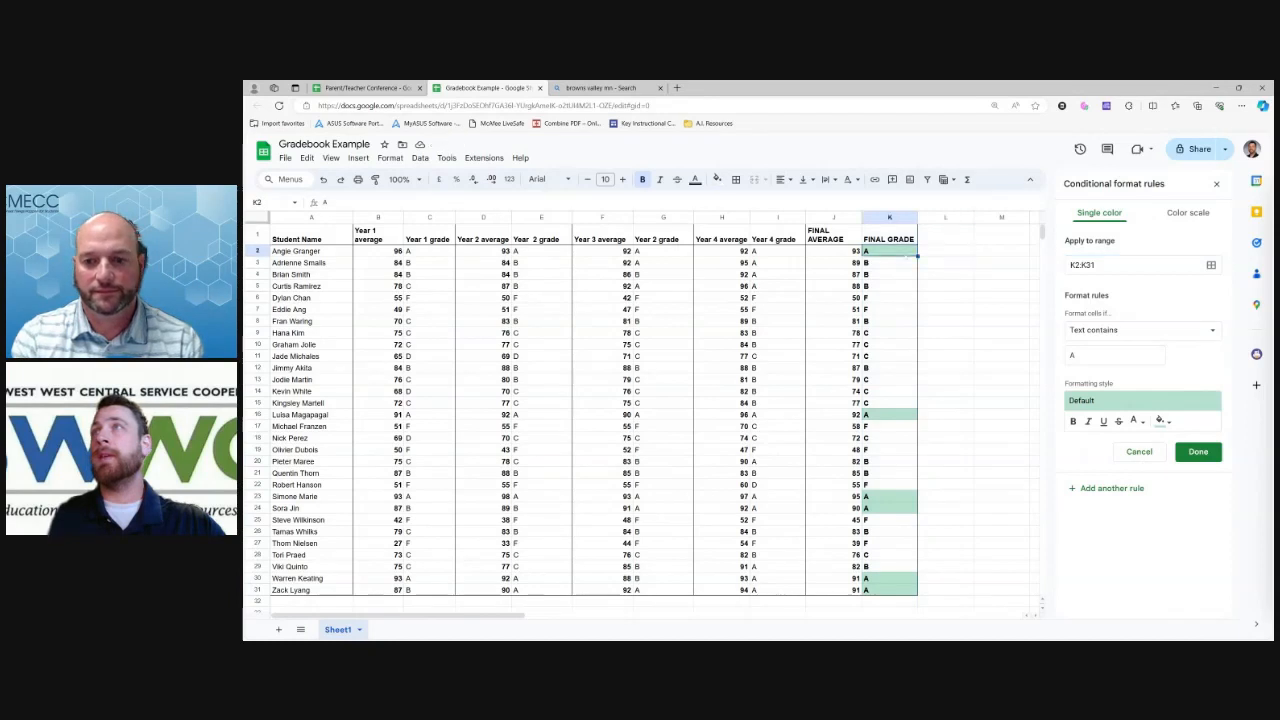
pyautogui.hotkey('ctrl', 'shift', 'Down')
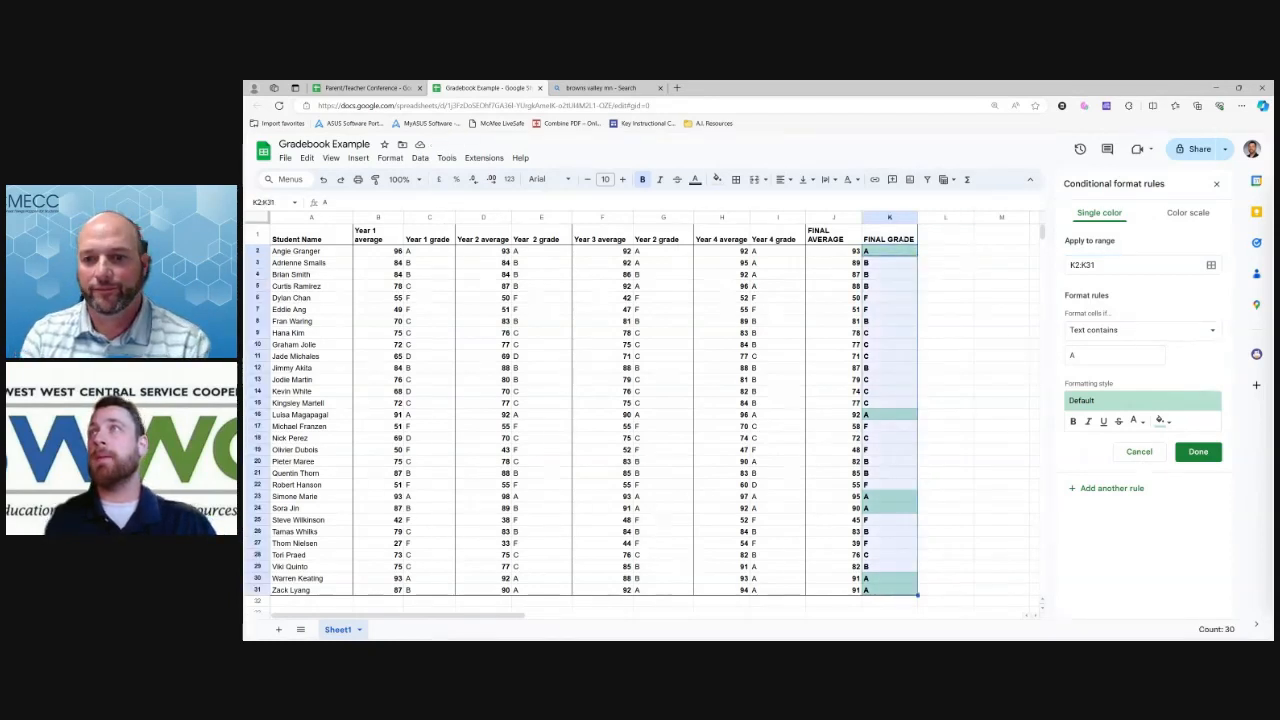
pyautogui.click(889, 239)
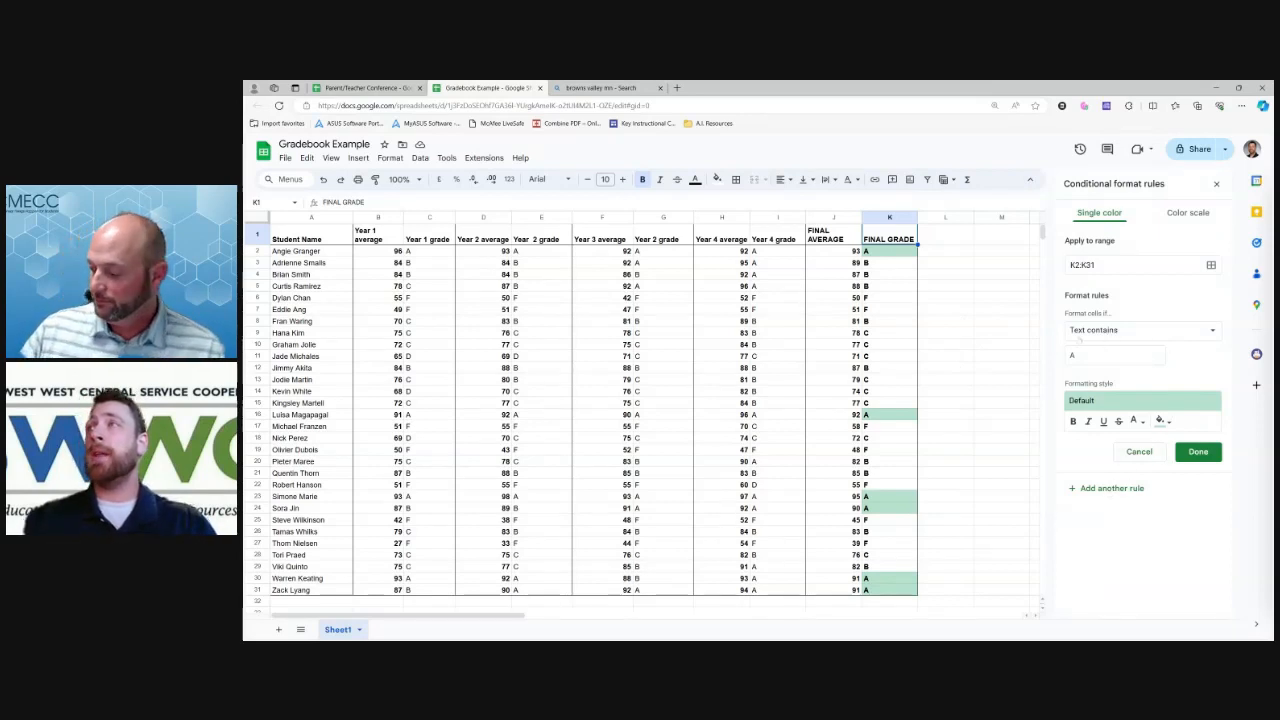
# Add a second Text contains rule matching 'B' with a yellow fill
pyautogui.click(1074, 355)
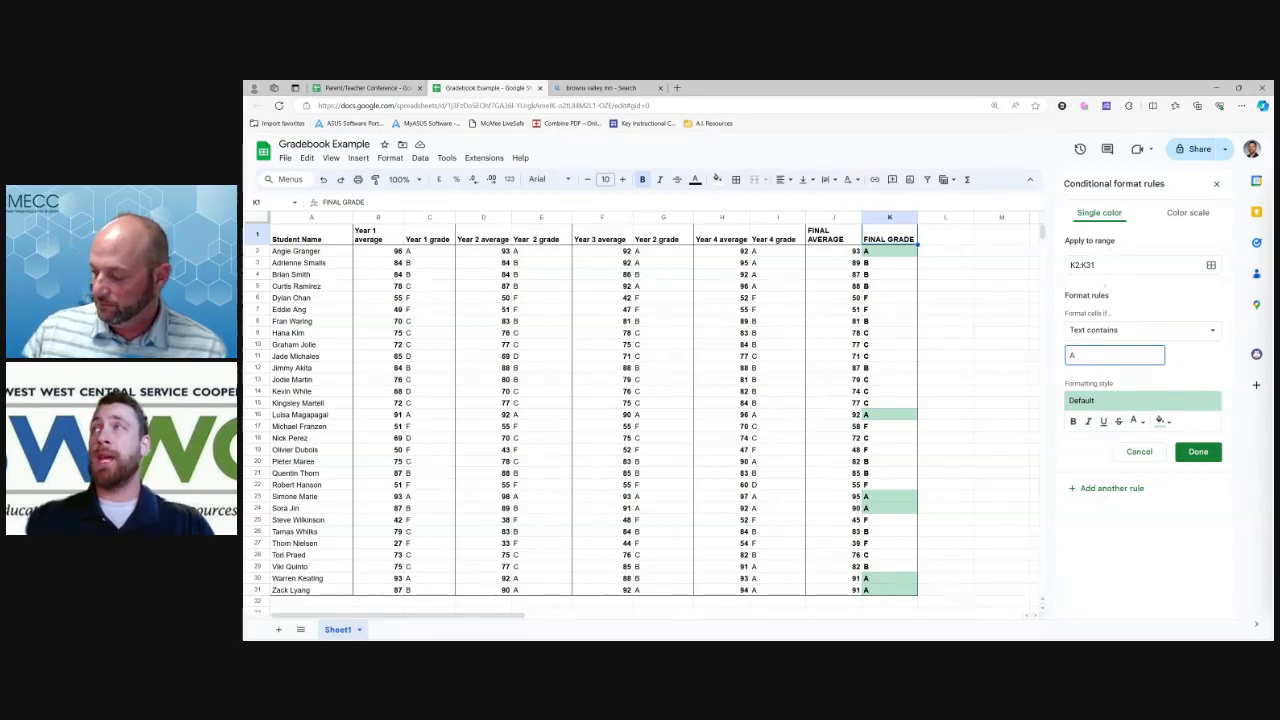
pyautogui.click(1120, 490)
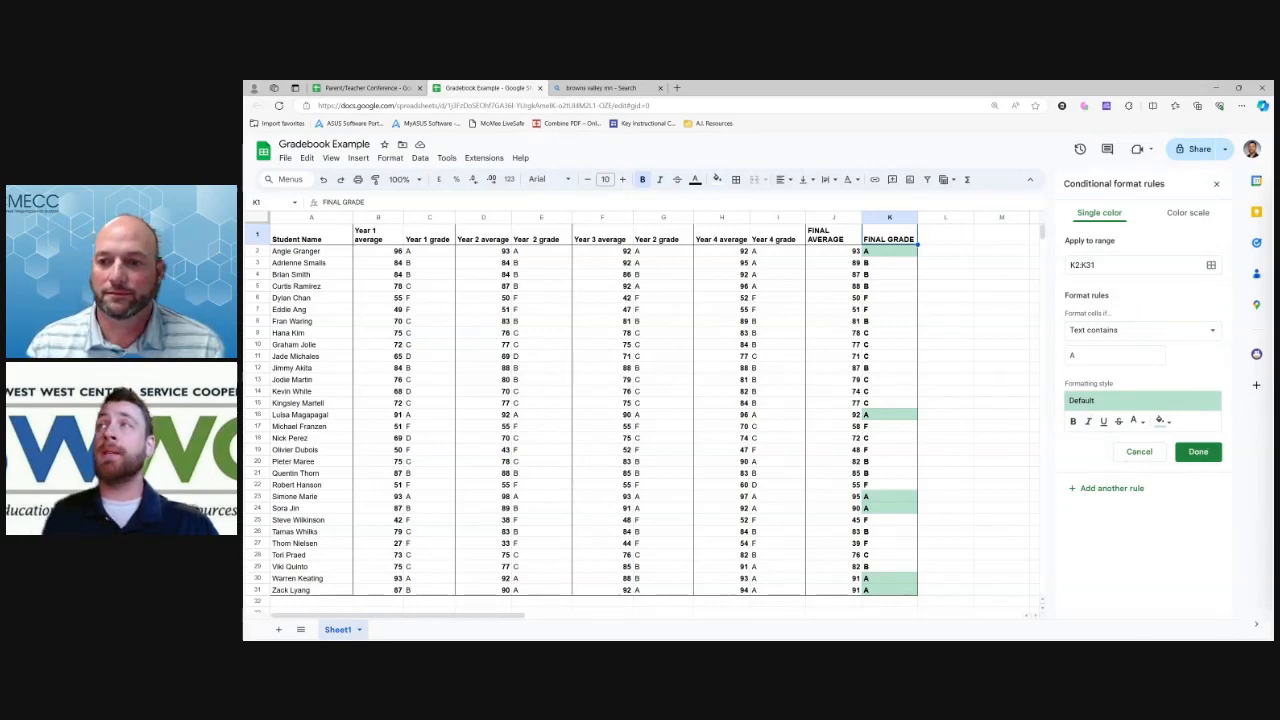
pyautogui.doubleClick(1073, 356)
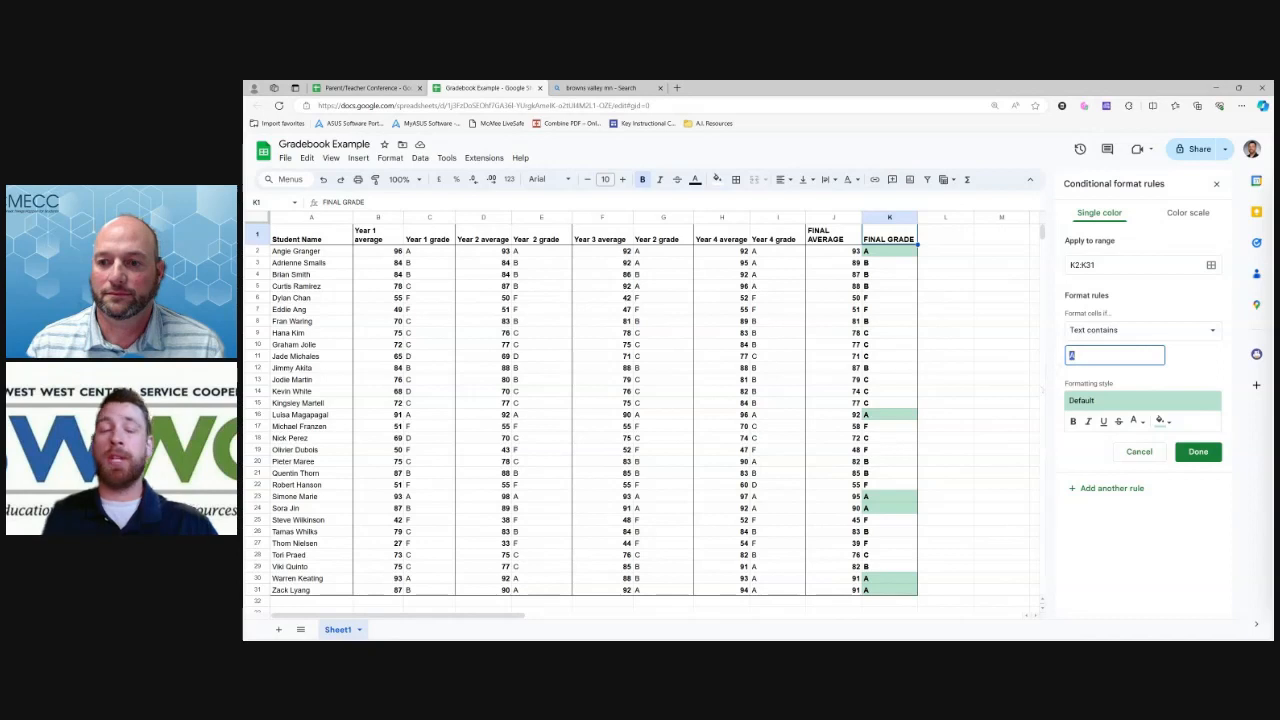
pyautogui.write('B')
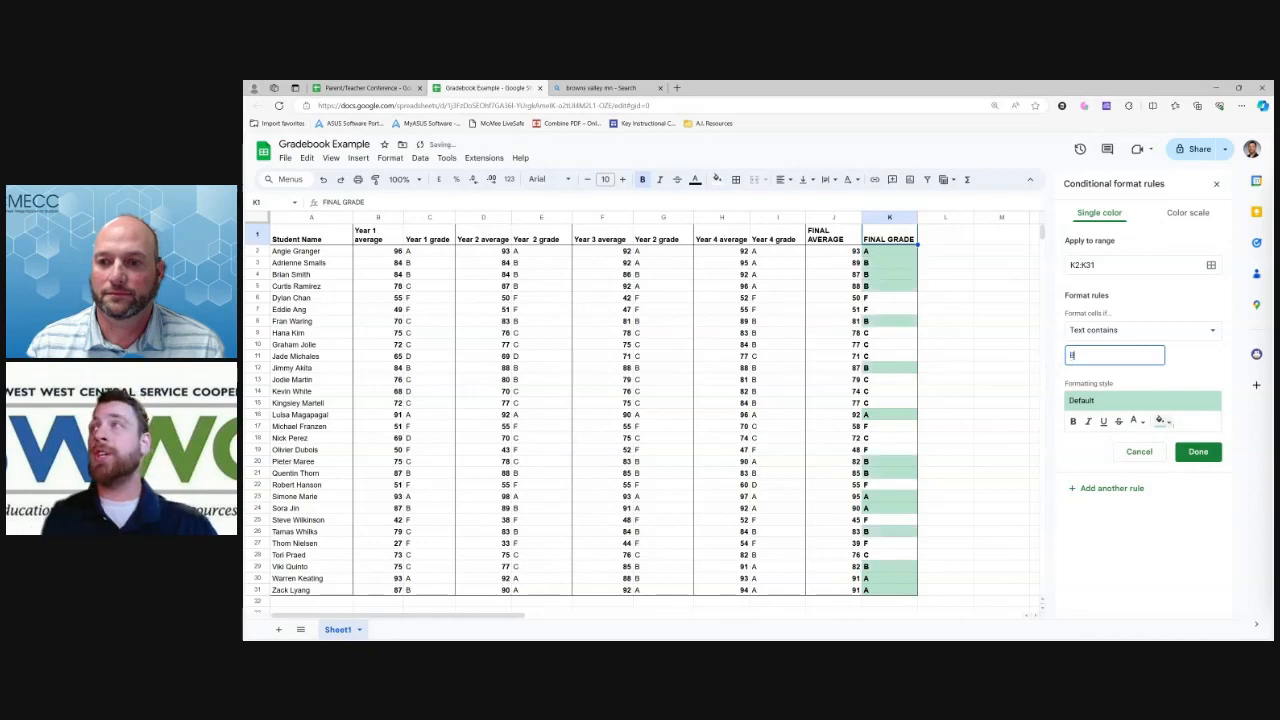
pyautogui.click(1163, 421)
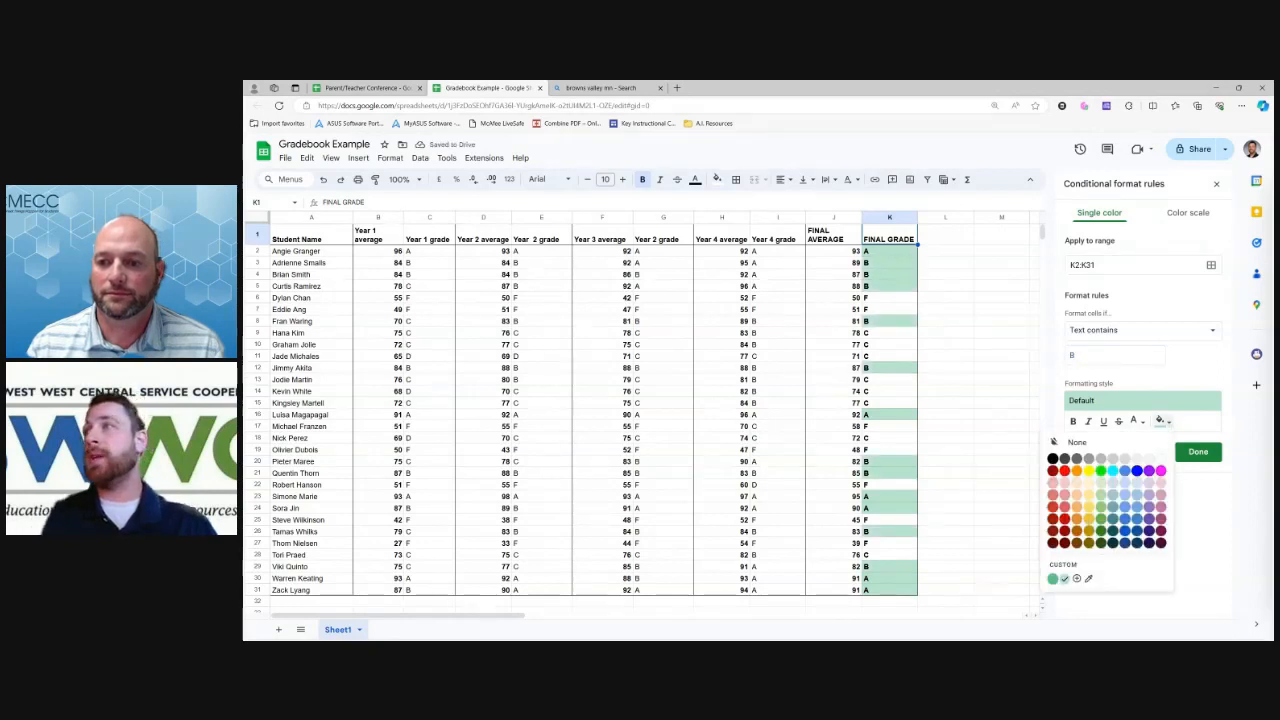
pyautogui.click(1089, 519)
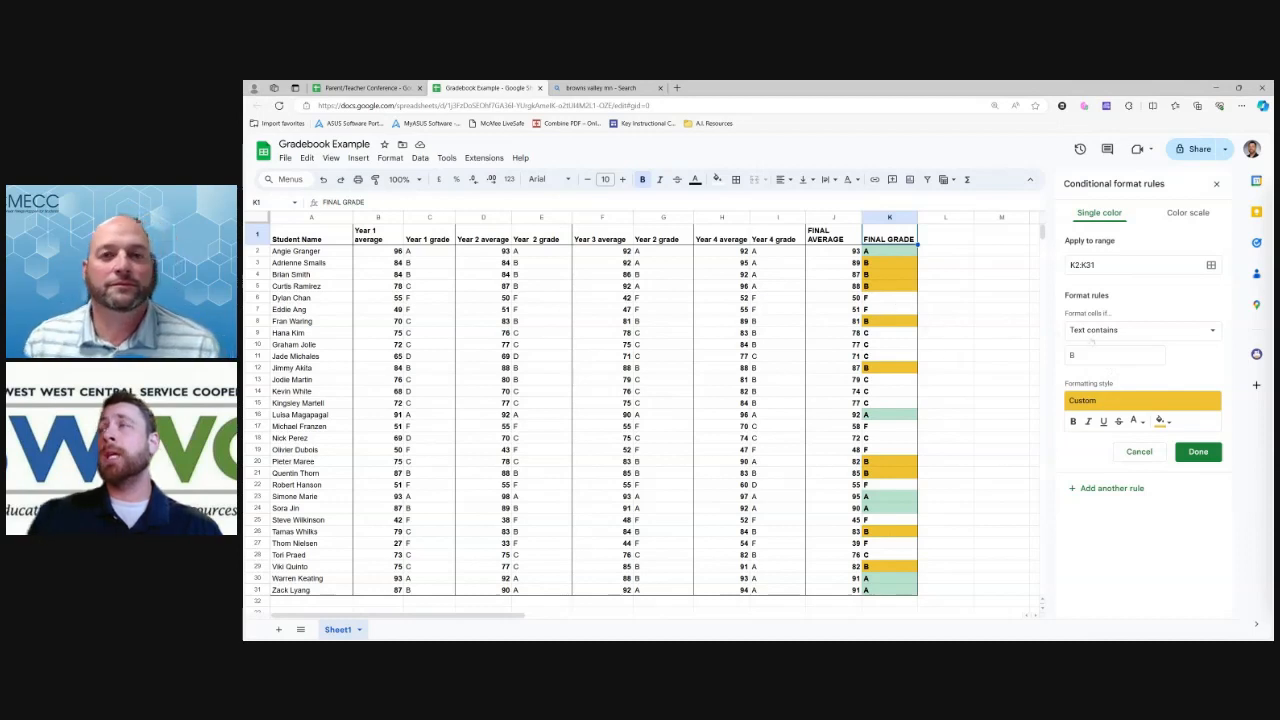
pyautogui.click(1106, 333)
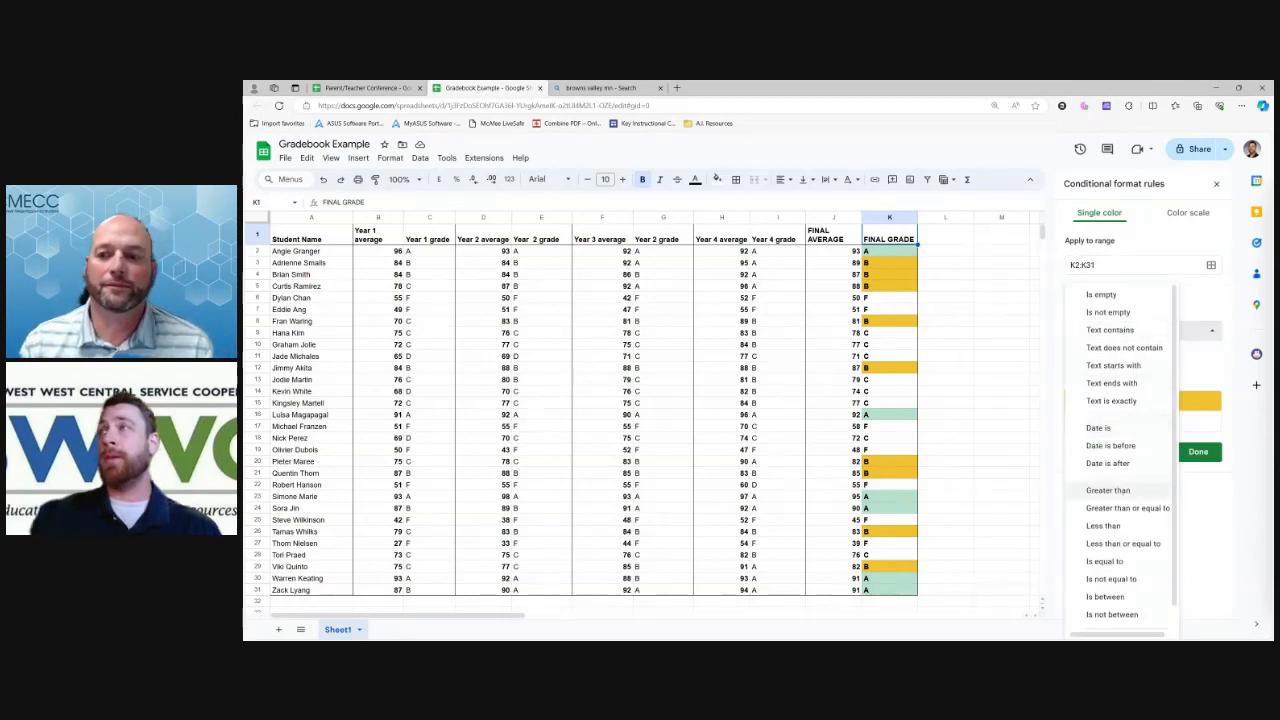
# Create a Text contains 'C' rule with pink fill, then add one more rule
pyautogui.click(1187, 365)
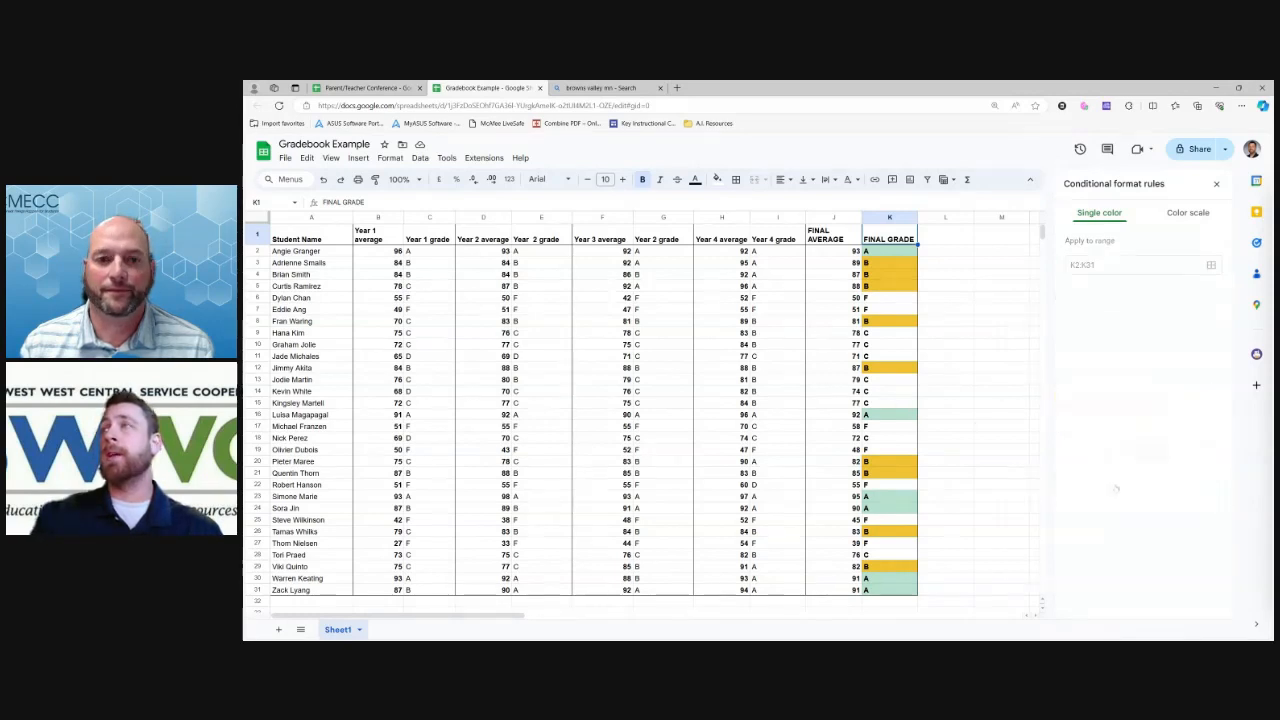
pyautogui.click(1071, 355)
pyautogui.write('C')
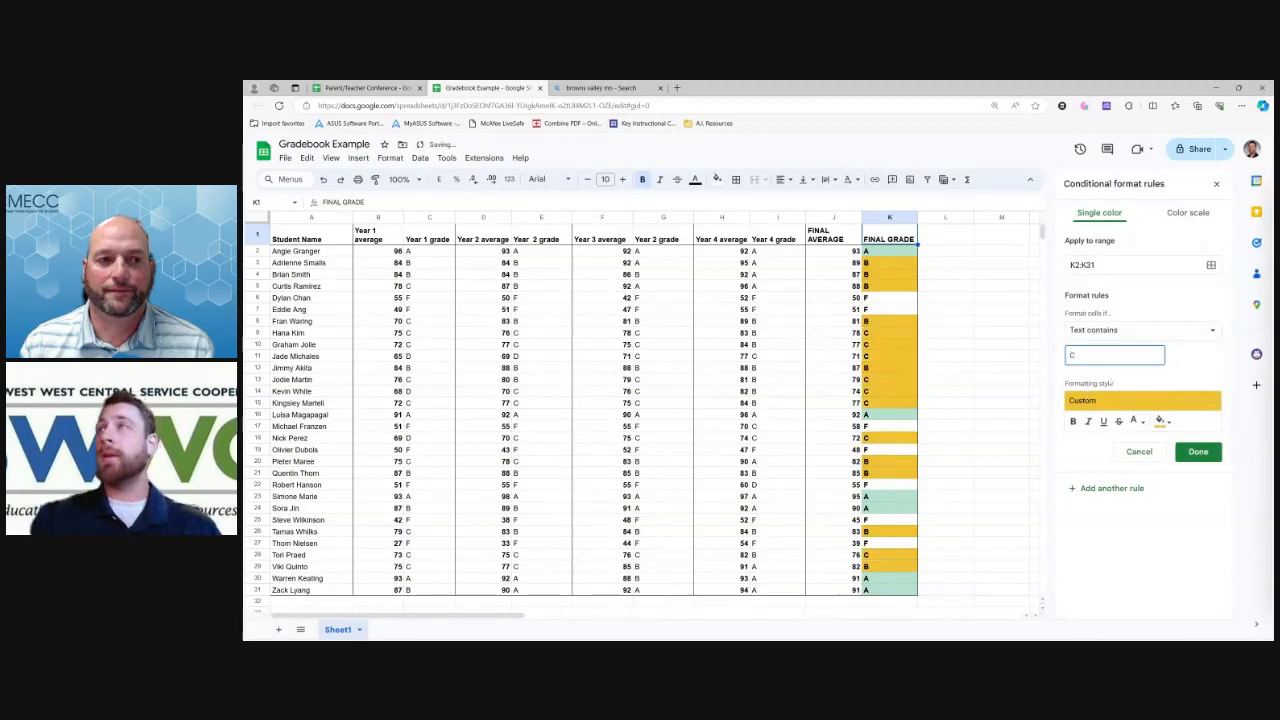
pyautogui.click(1160, 421)
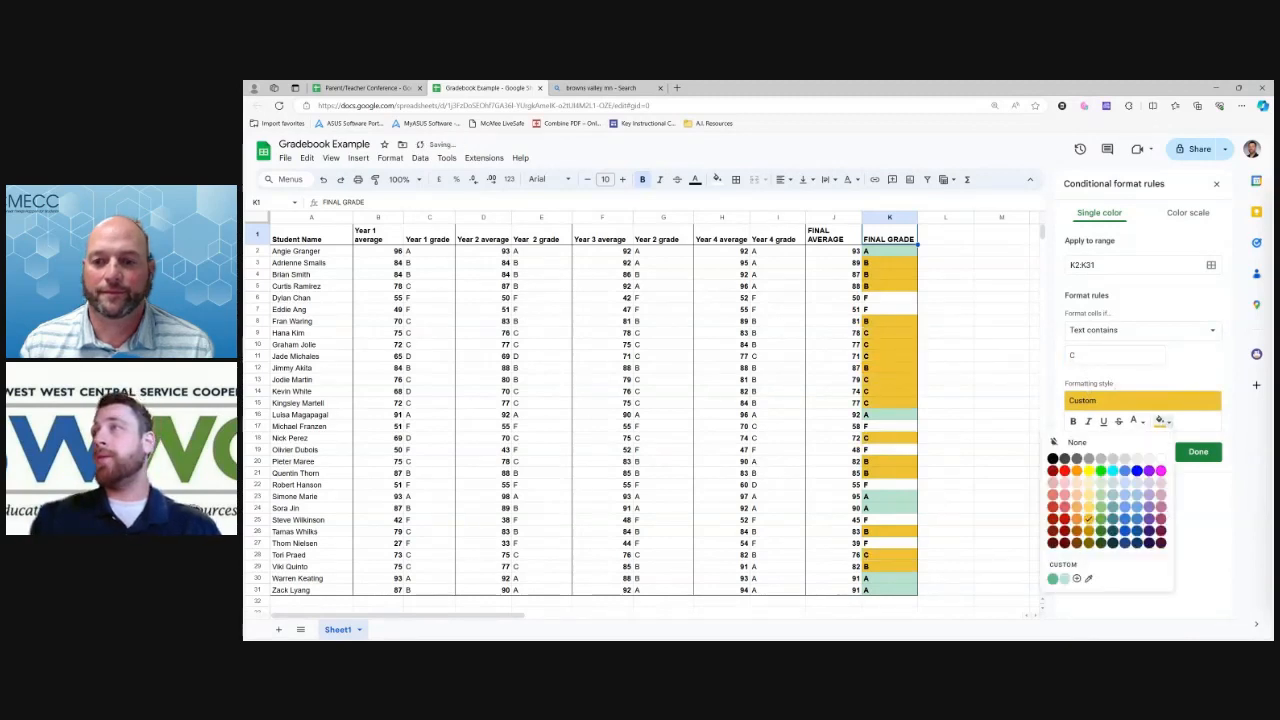
pyautogui.click(1160, 507)
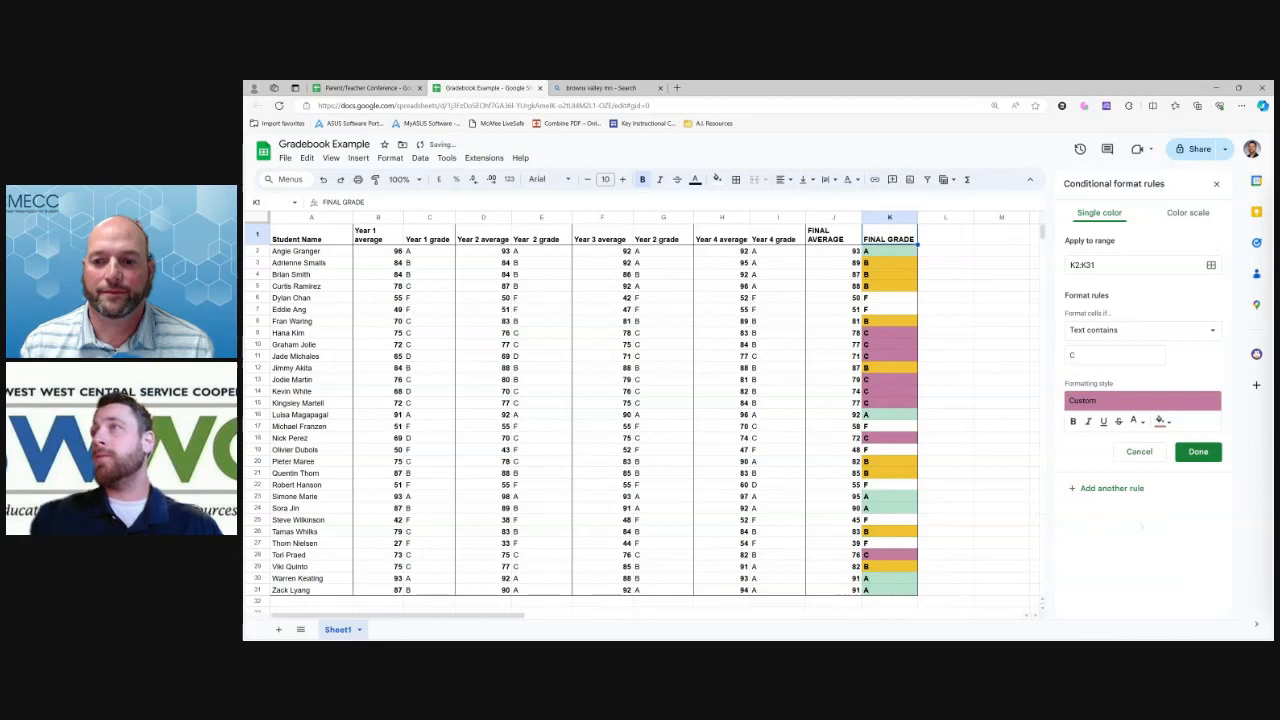
pyautogui.click(1122, 489)
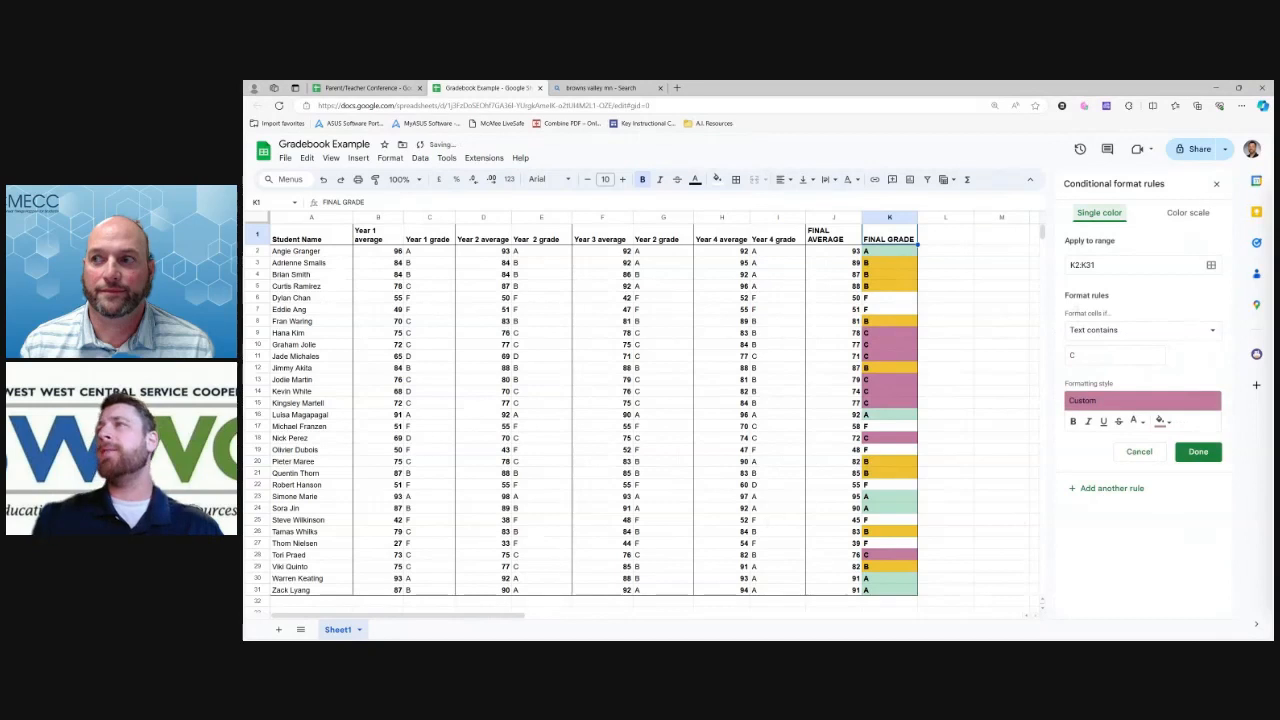
pyautogui.doubleClick(1073, 356)
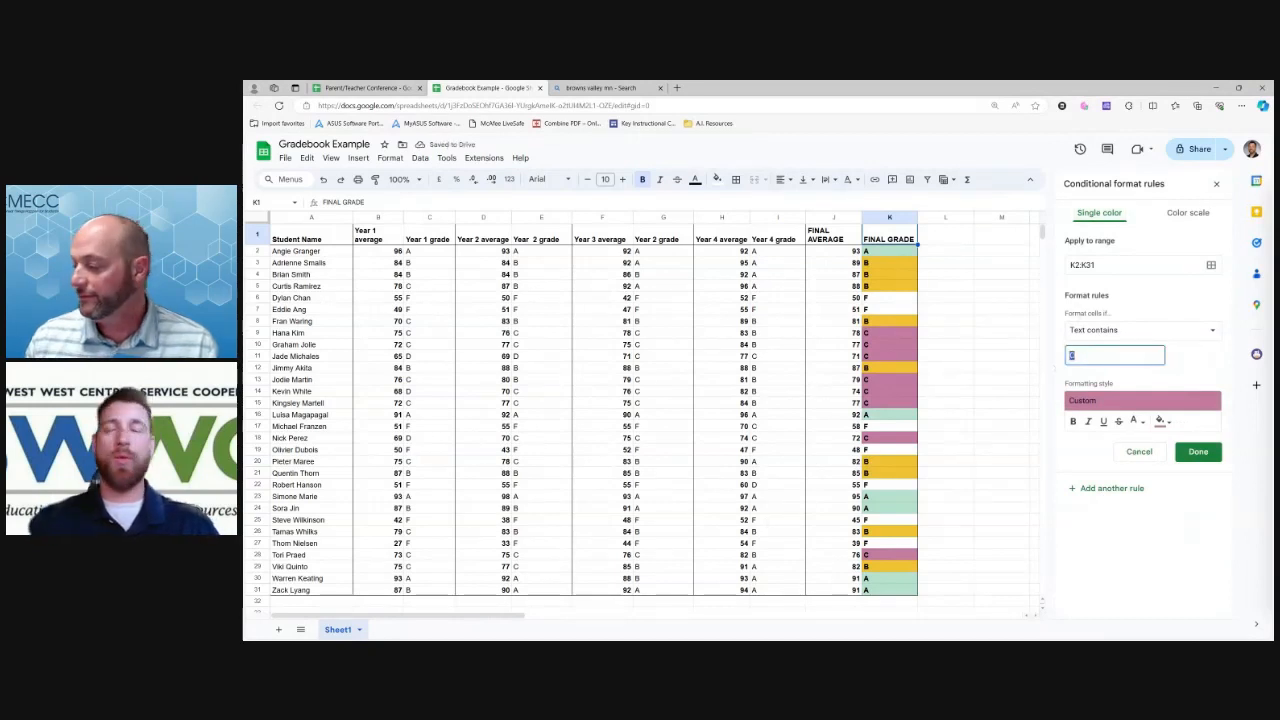
# Make the new rule match 'F' with a blue fill, dark then light blue, and save it
pyautogui.write('F')
pyautogui.click(1160, 421)
pyautogui.click(1160, 421)
pyautogui.click(1160, 421)
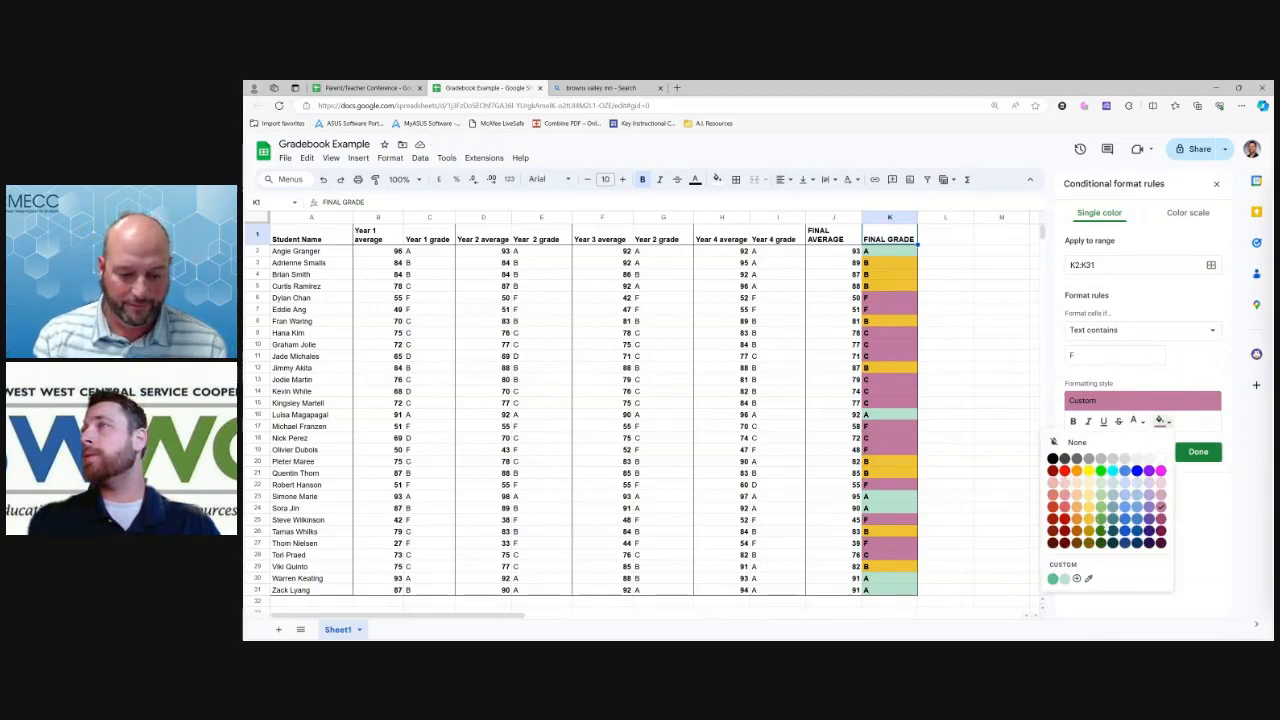
pyautogui.click(1137, 537)
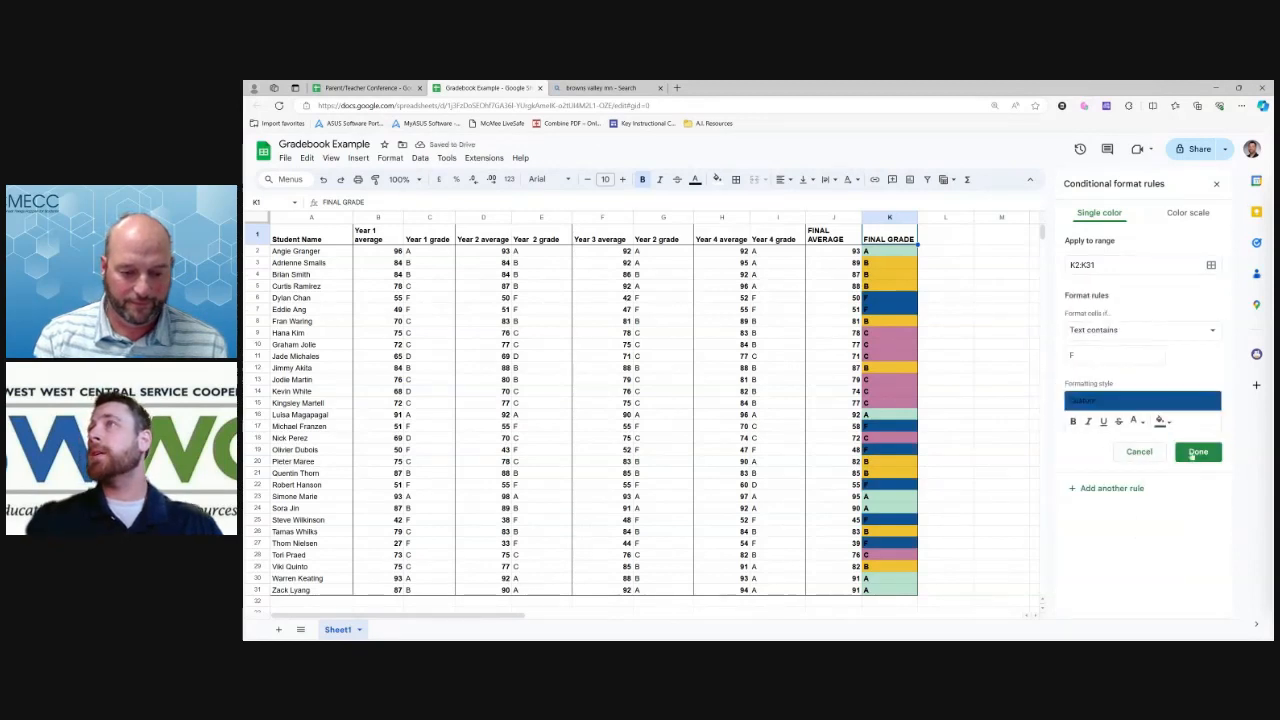
pyautogui.click(1161, 421)
pyautogui.click(1146, 502)
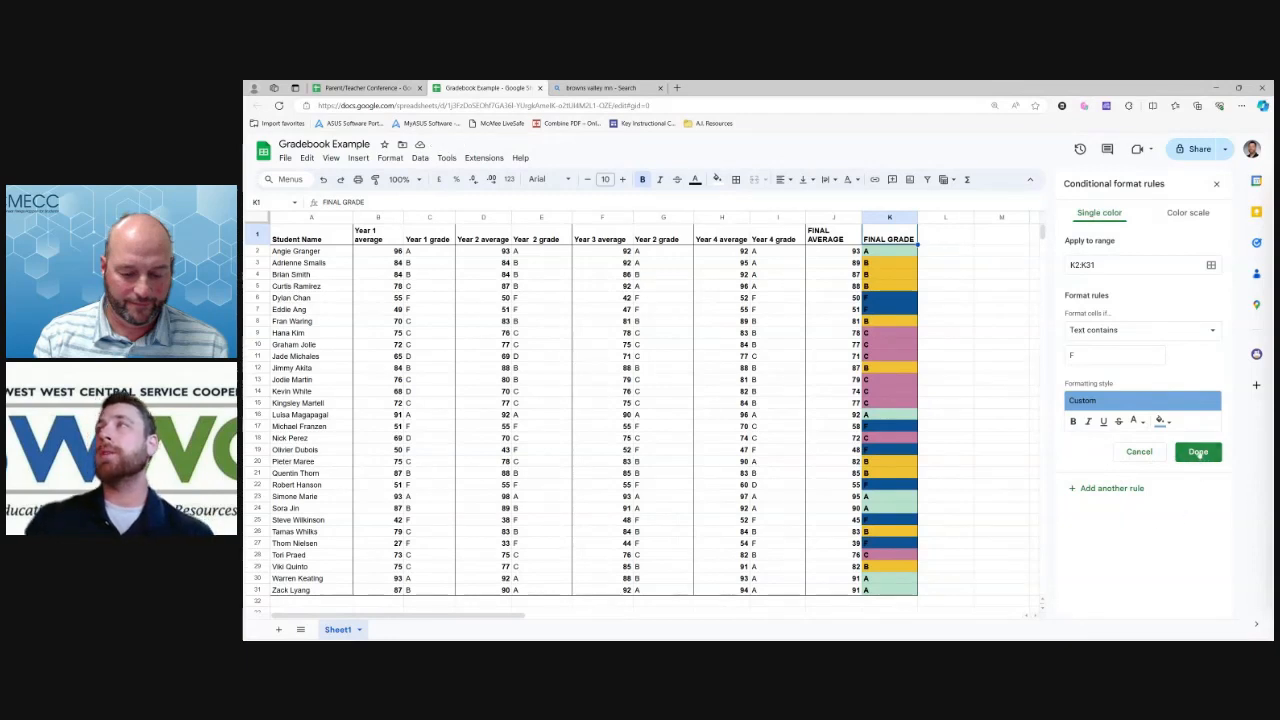
pyautogui.click(1198, 452)
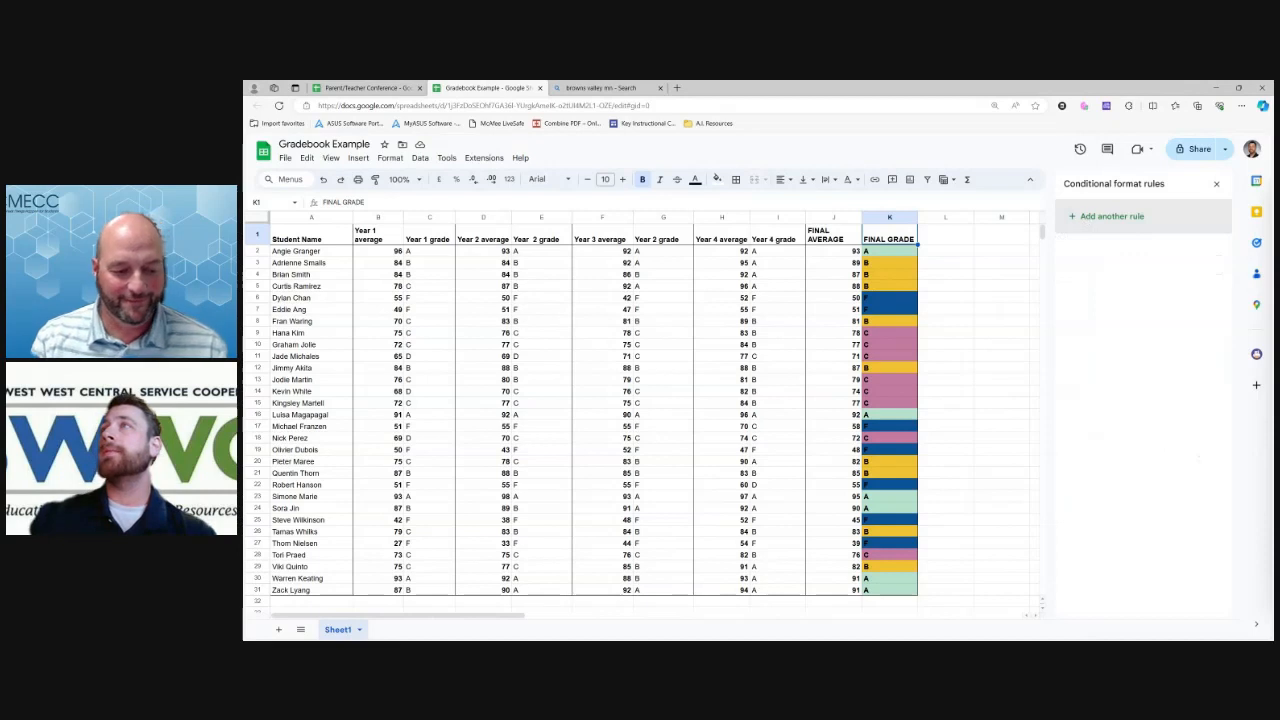
# Select K2:K31 and reopen Format > Conditional formatting to list the grade rules
pyautogui.click(1216, 183)
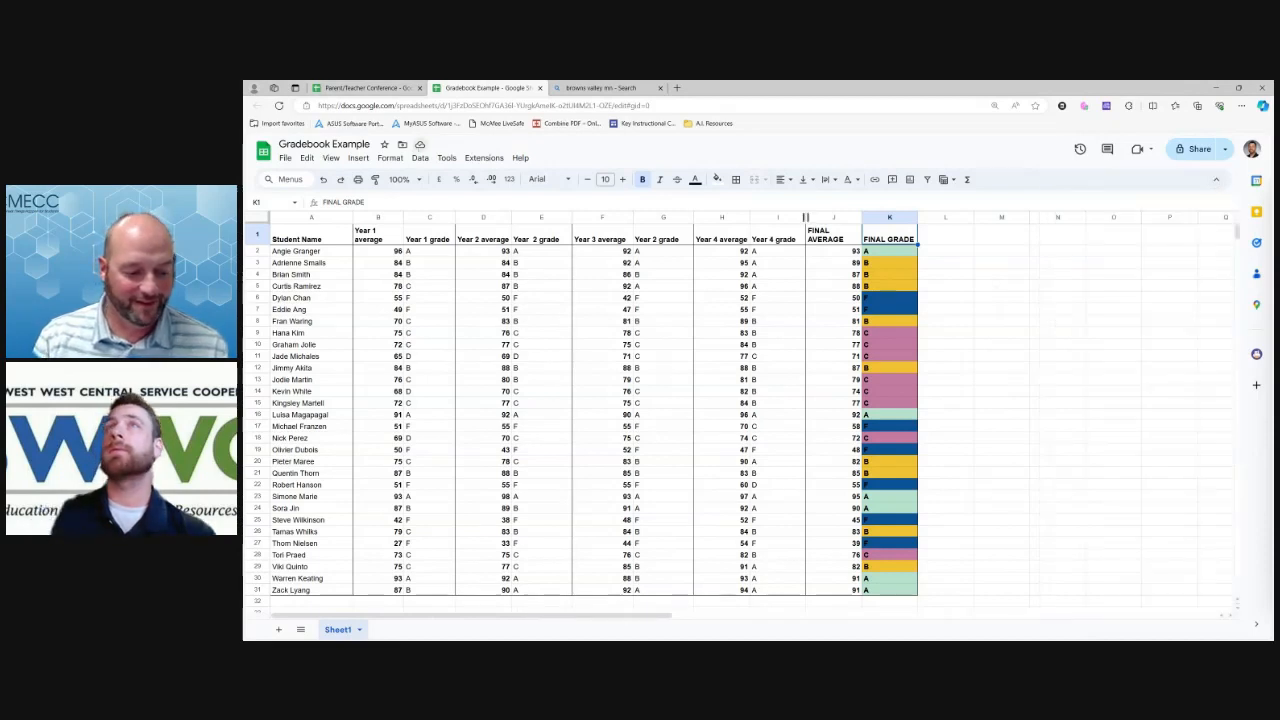
pyautogui.click(390, 158)
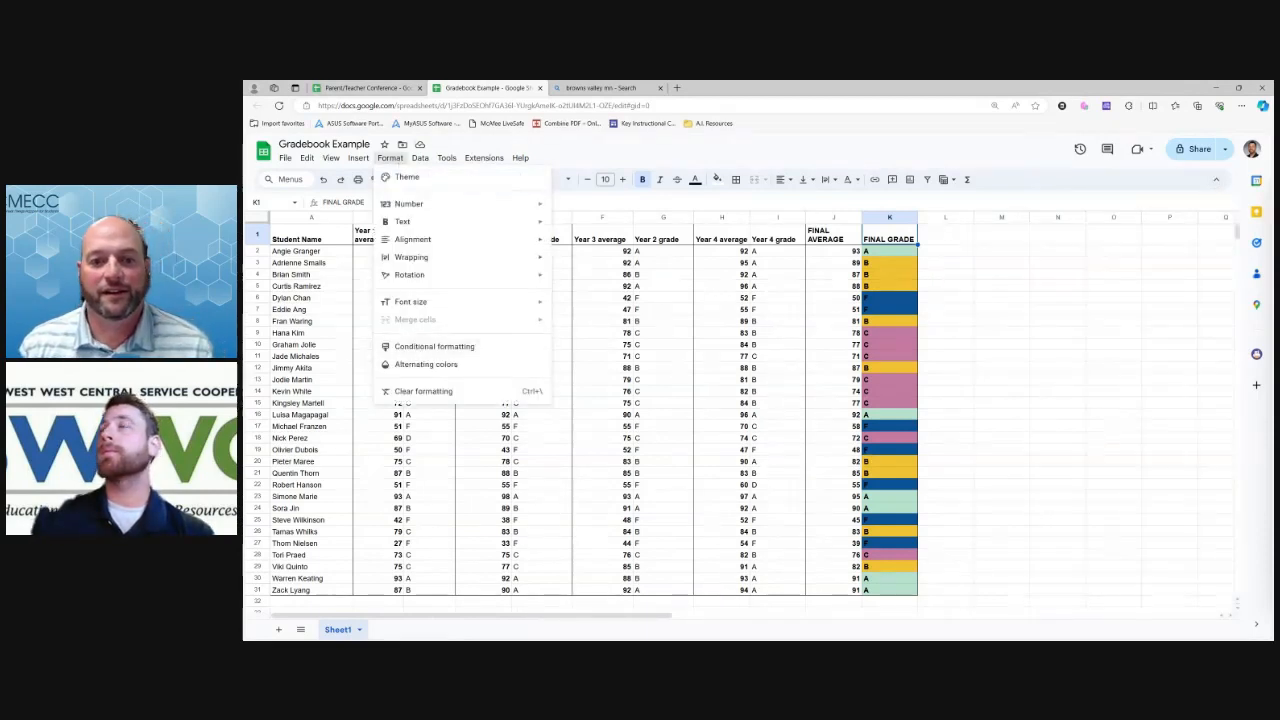
pyautogui.click(889, 251)
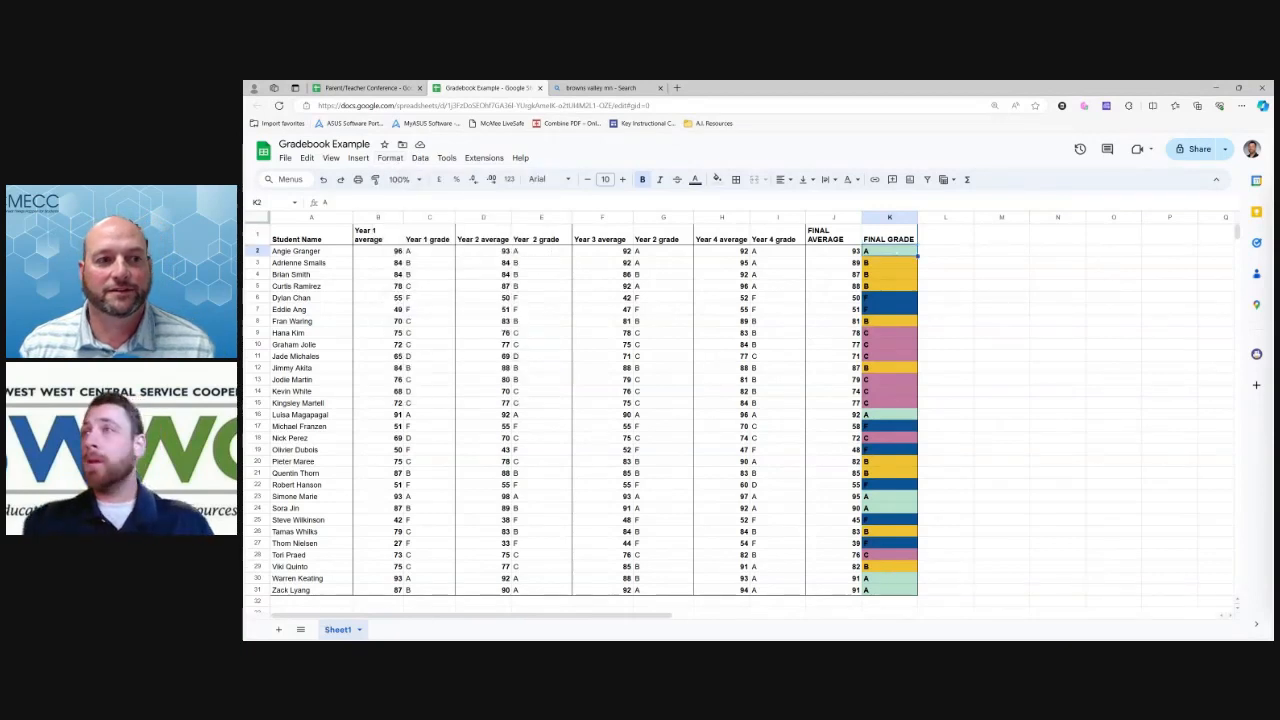
pyautogui.moveTo(889, 251); pyautogui.dragTo(889, 590)
pyautogui.click(390, 158)
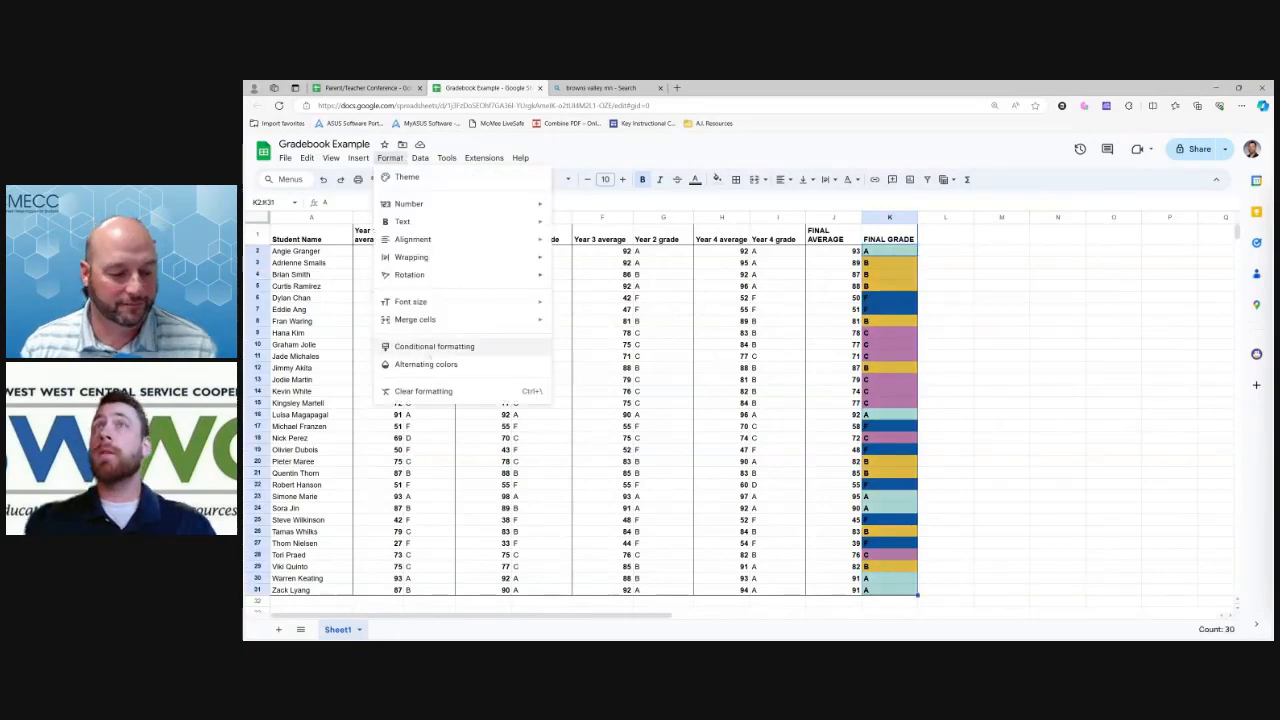
pyautogui.click(434, 346)
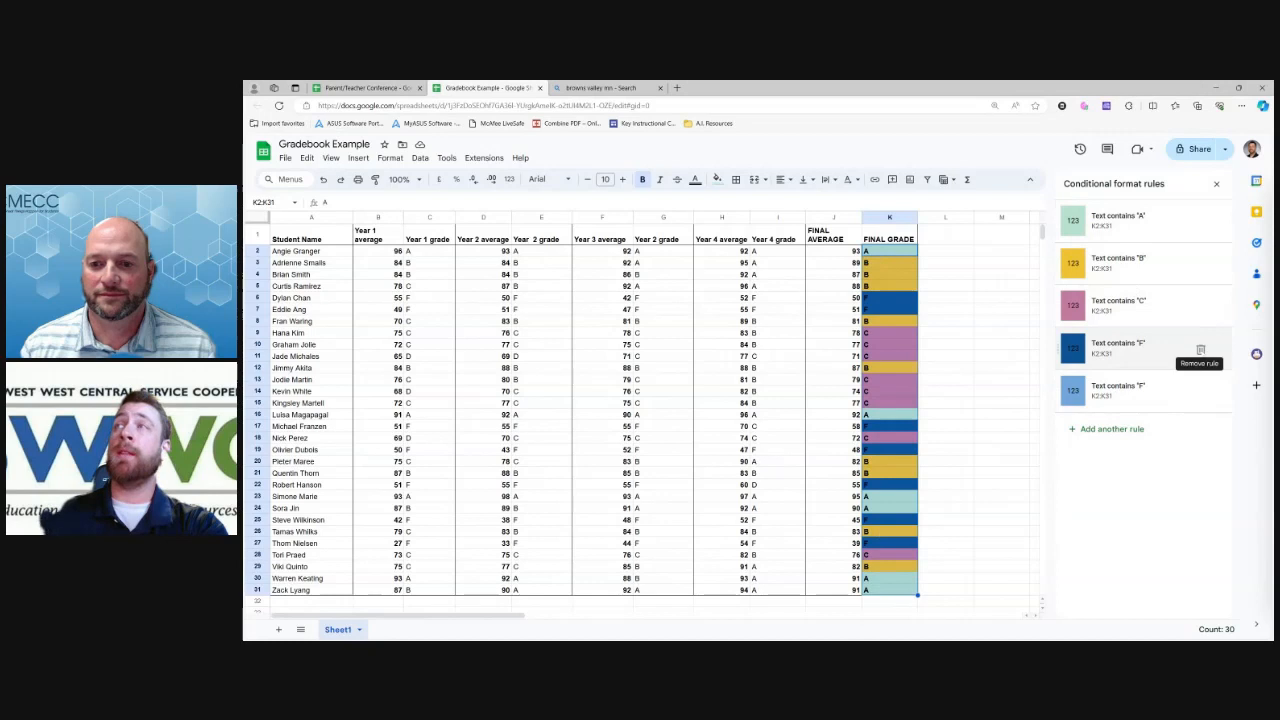
# Remove the duplicate dark-blue Text contains 'F' rule and close the rules panel
pyautogui.click(1200, 349)
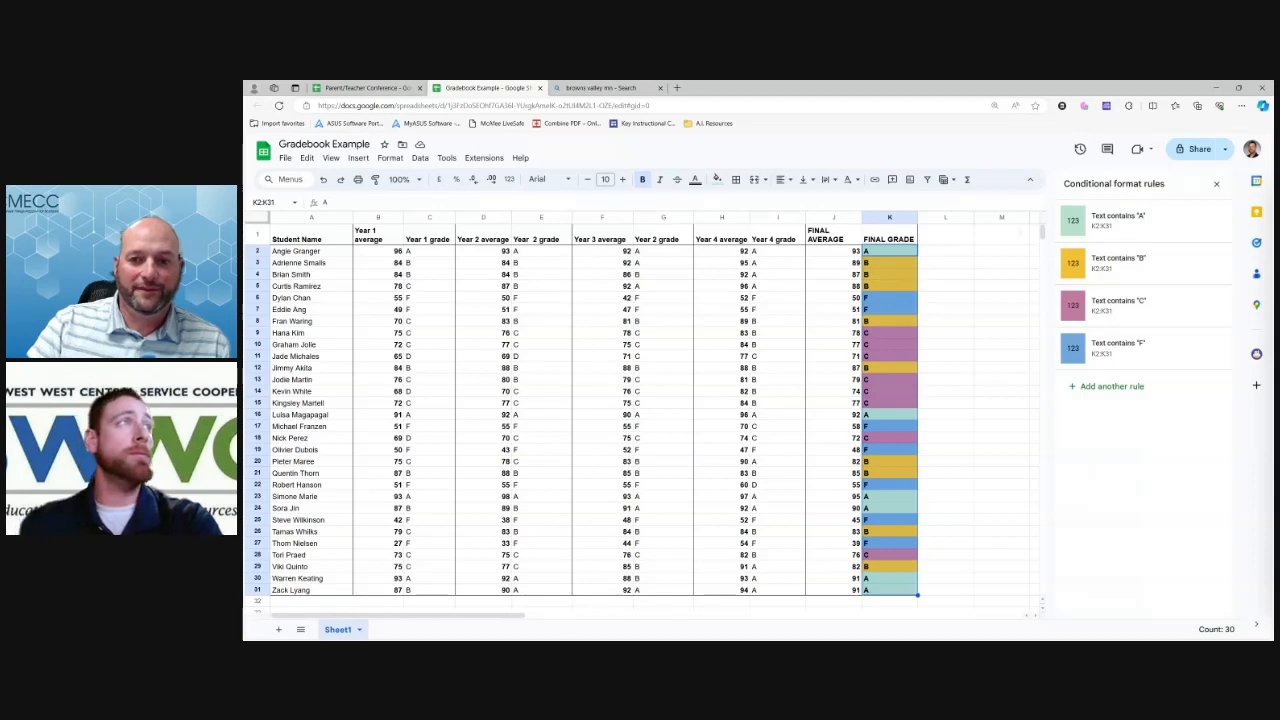
pyautogui.click(1216, 183)
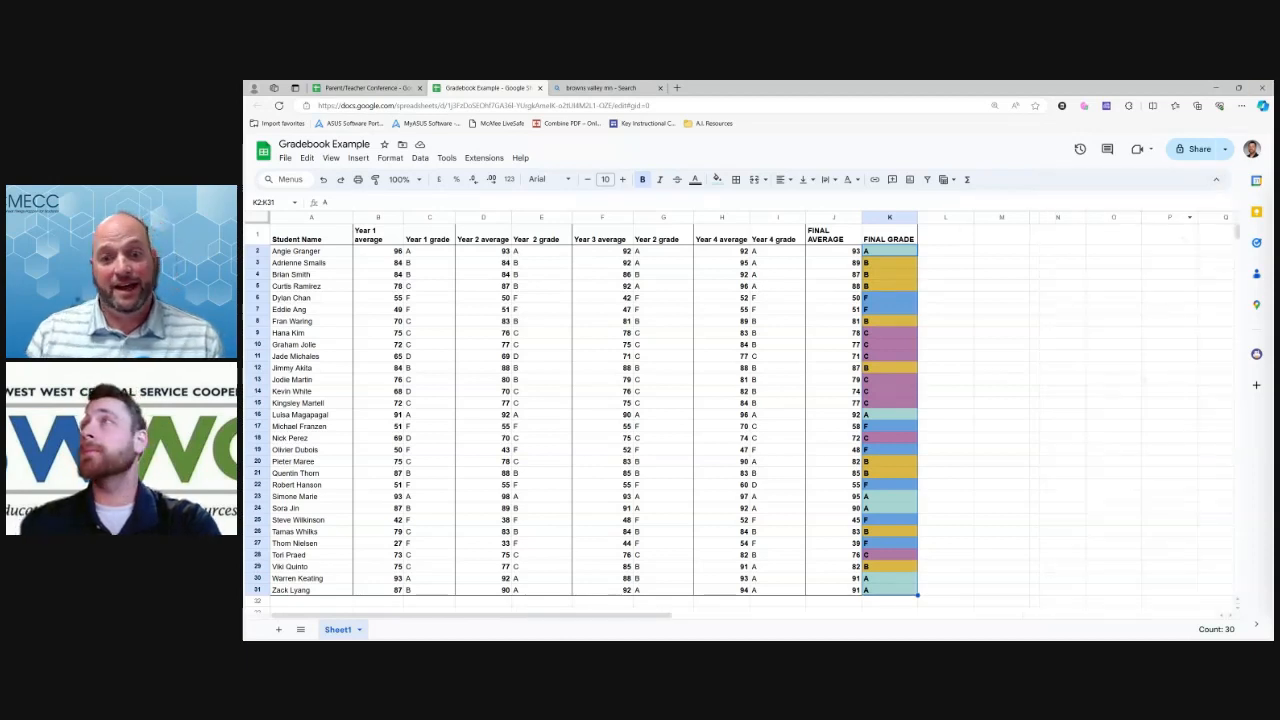